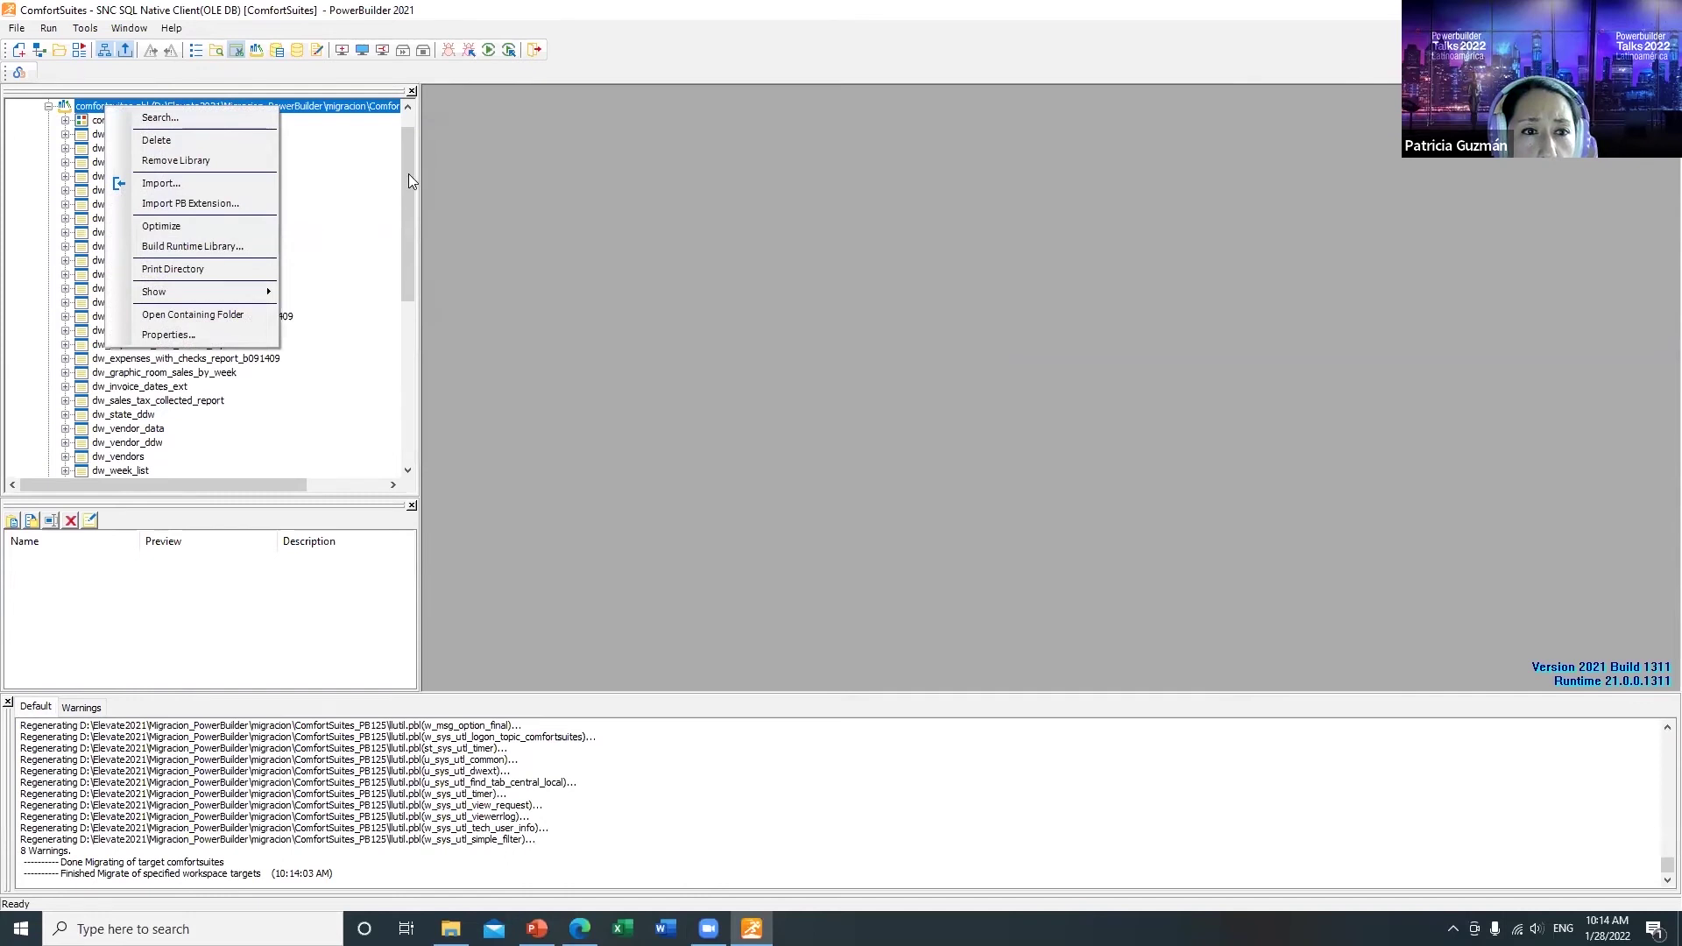
Step: Run a Full Build of the ComfortSuites workspace, then select the comfortsuites target
left_click(408, 167)
left_click_drag(407, 167, 414, 117)
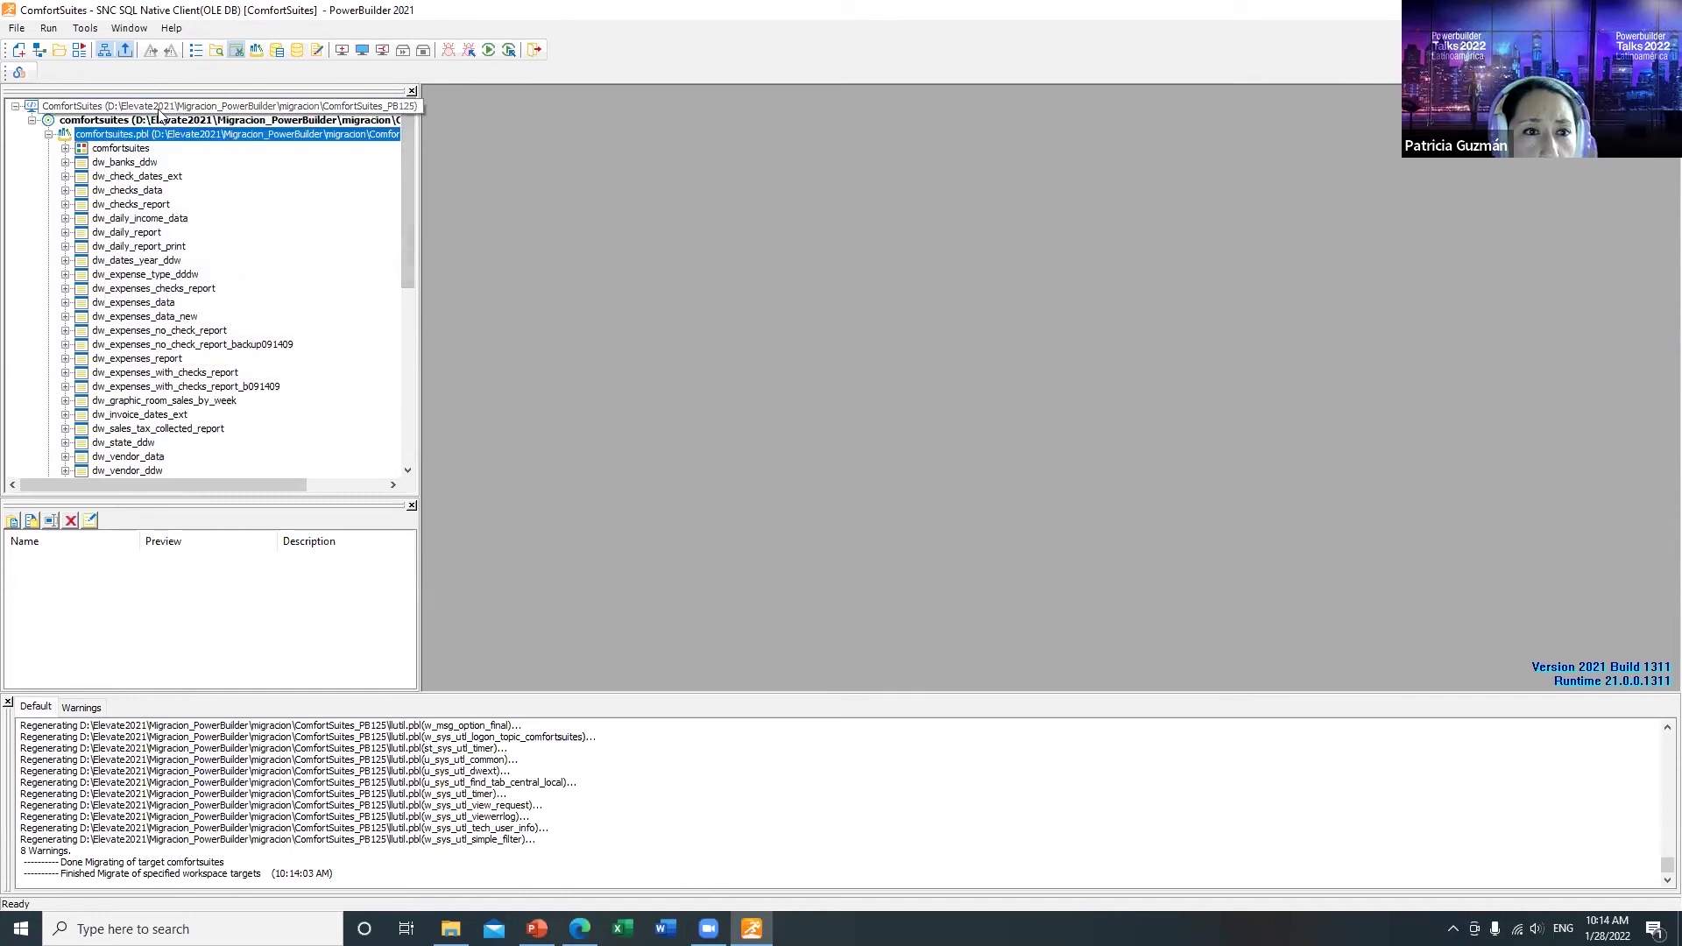
right_click(186, 111)
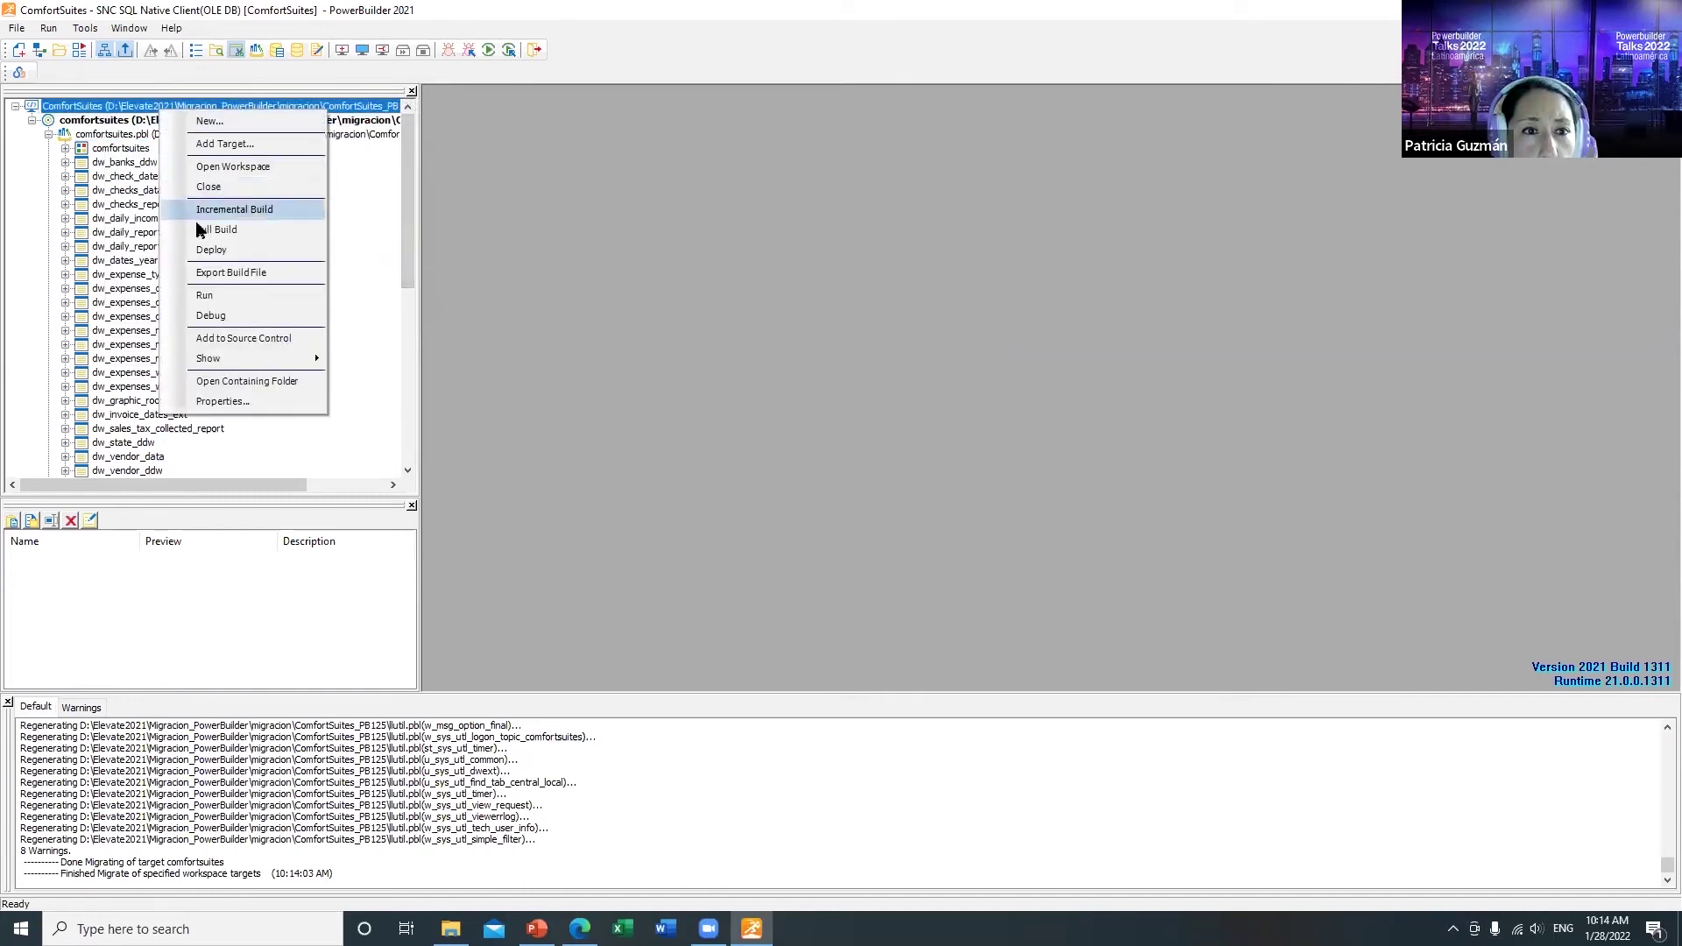
left_click(212, 231)
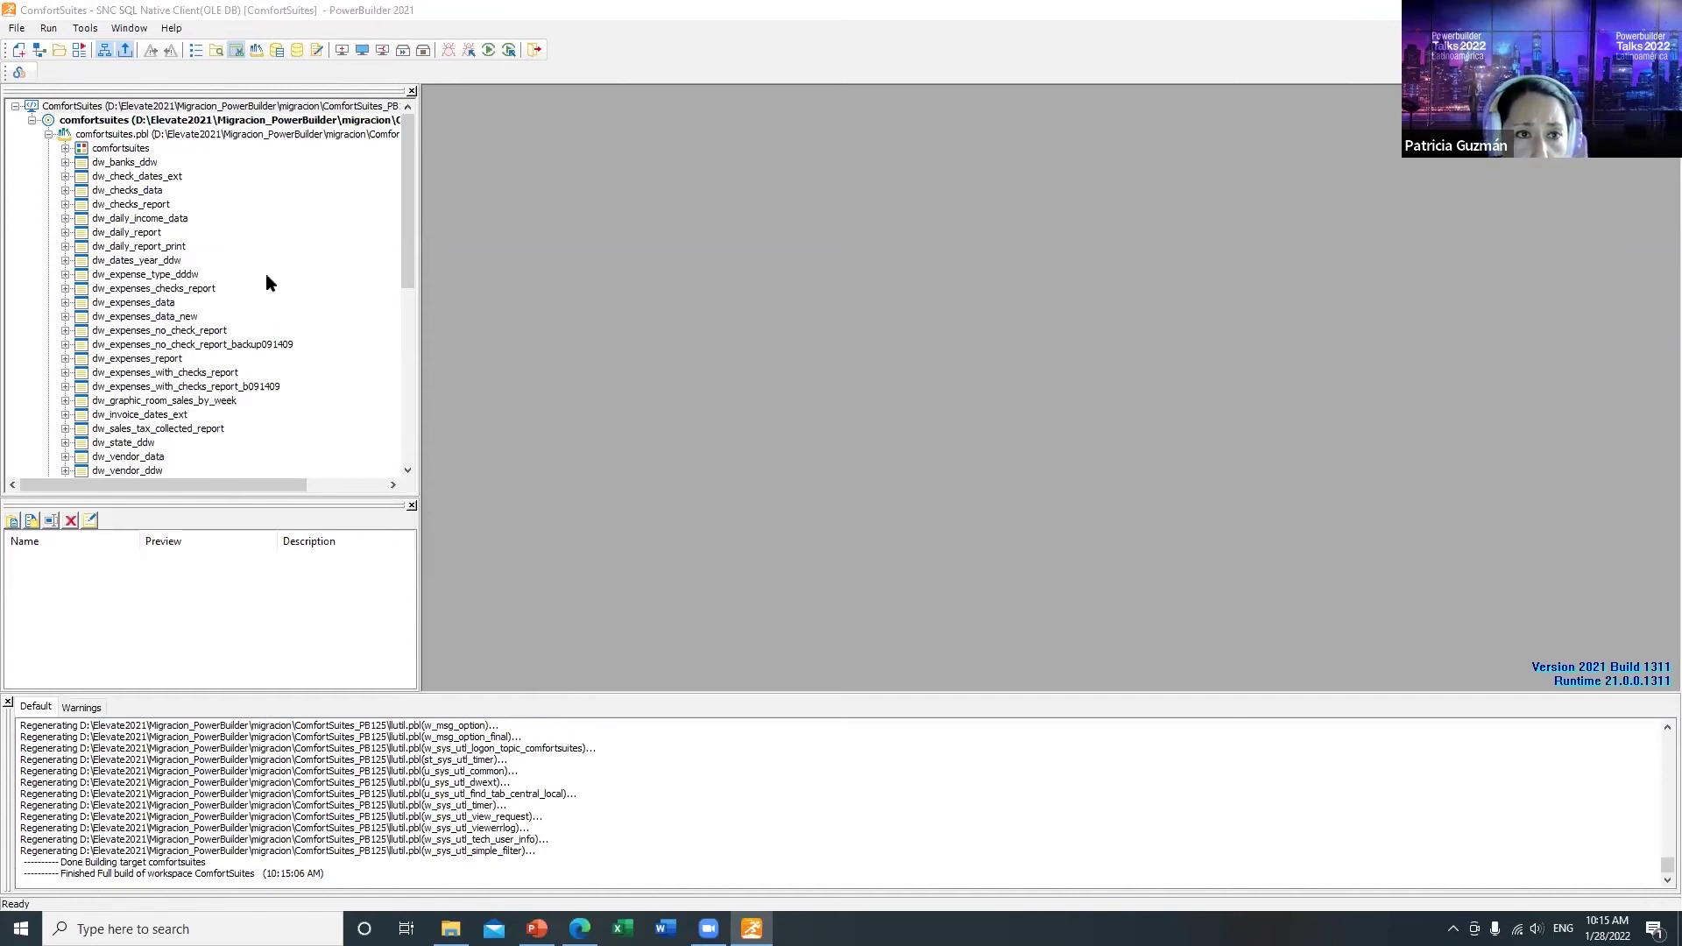
left_click(219, 122)
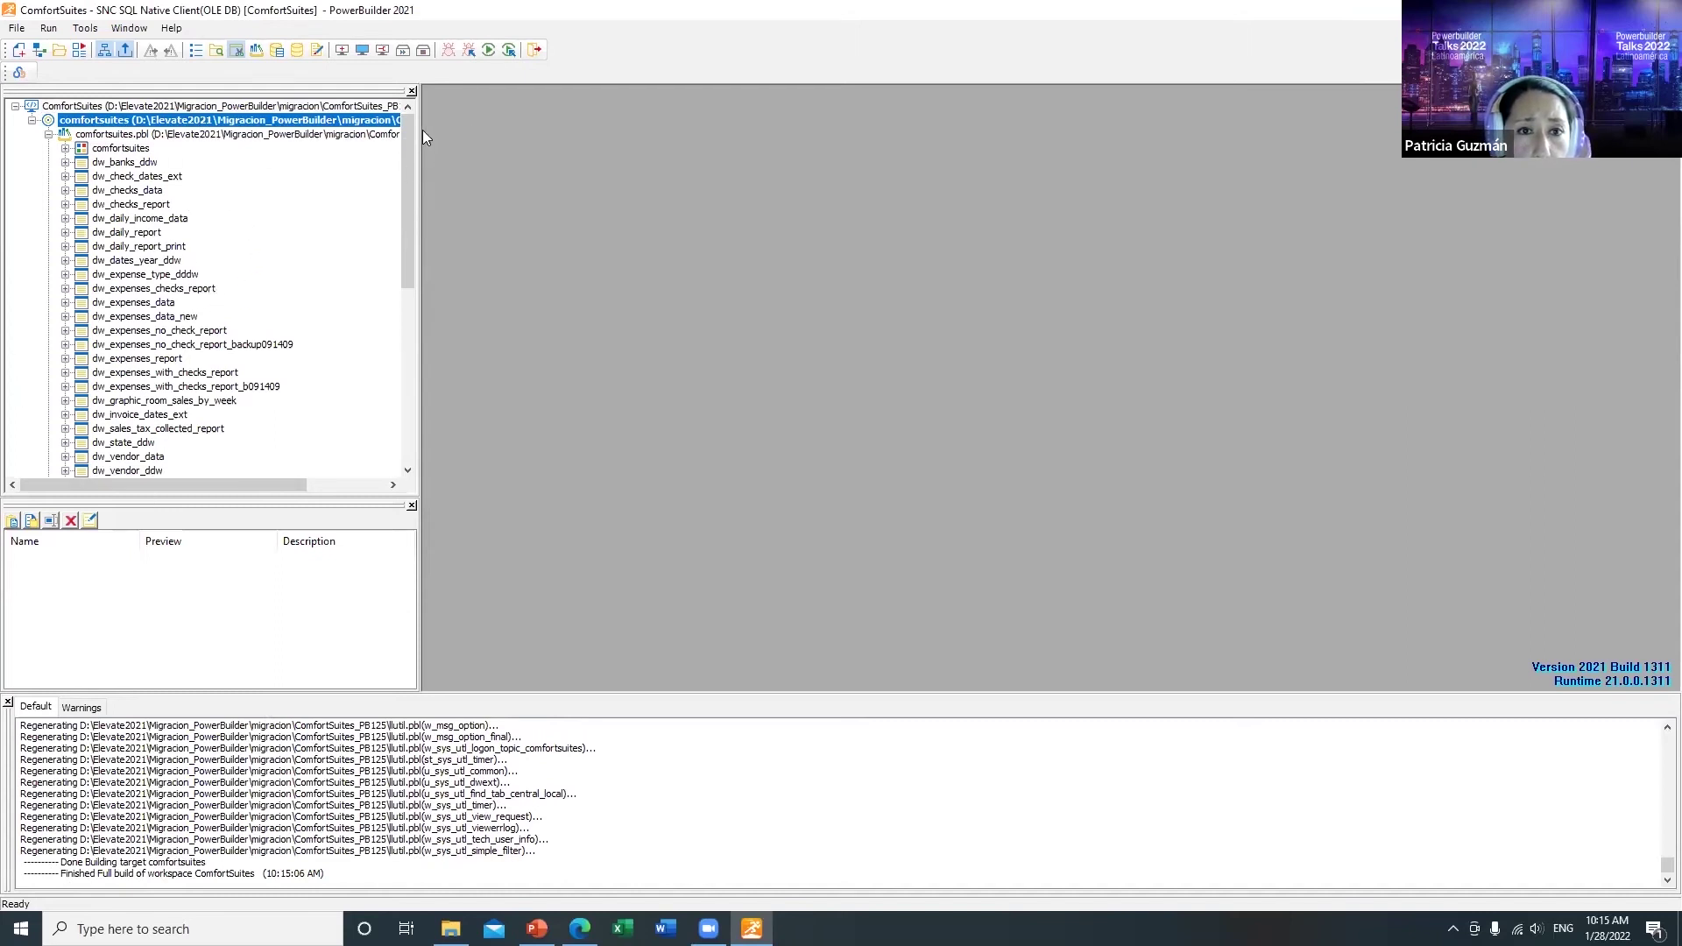
left_click(489, 49)
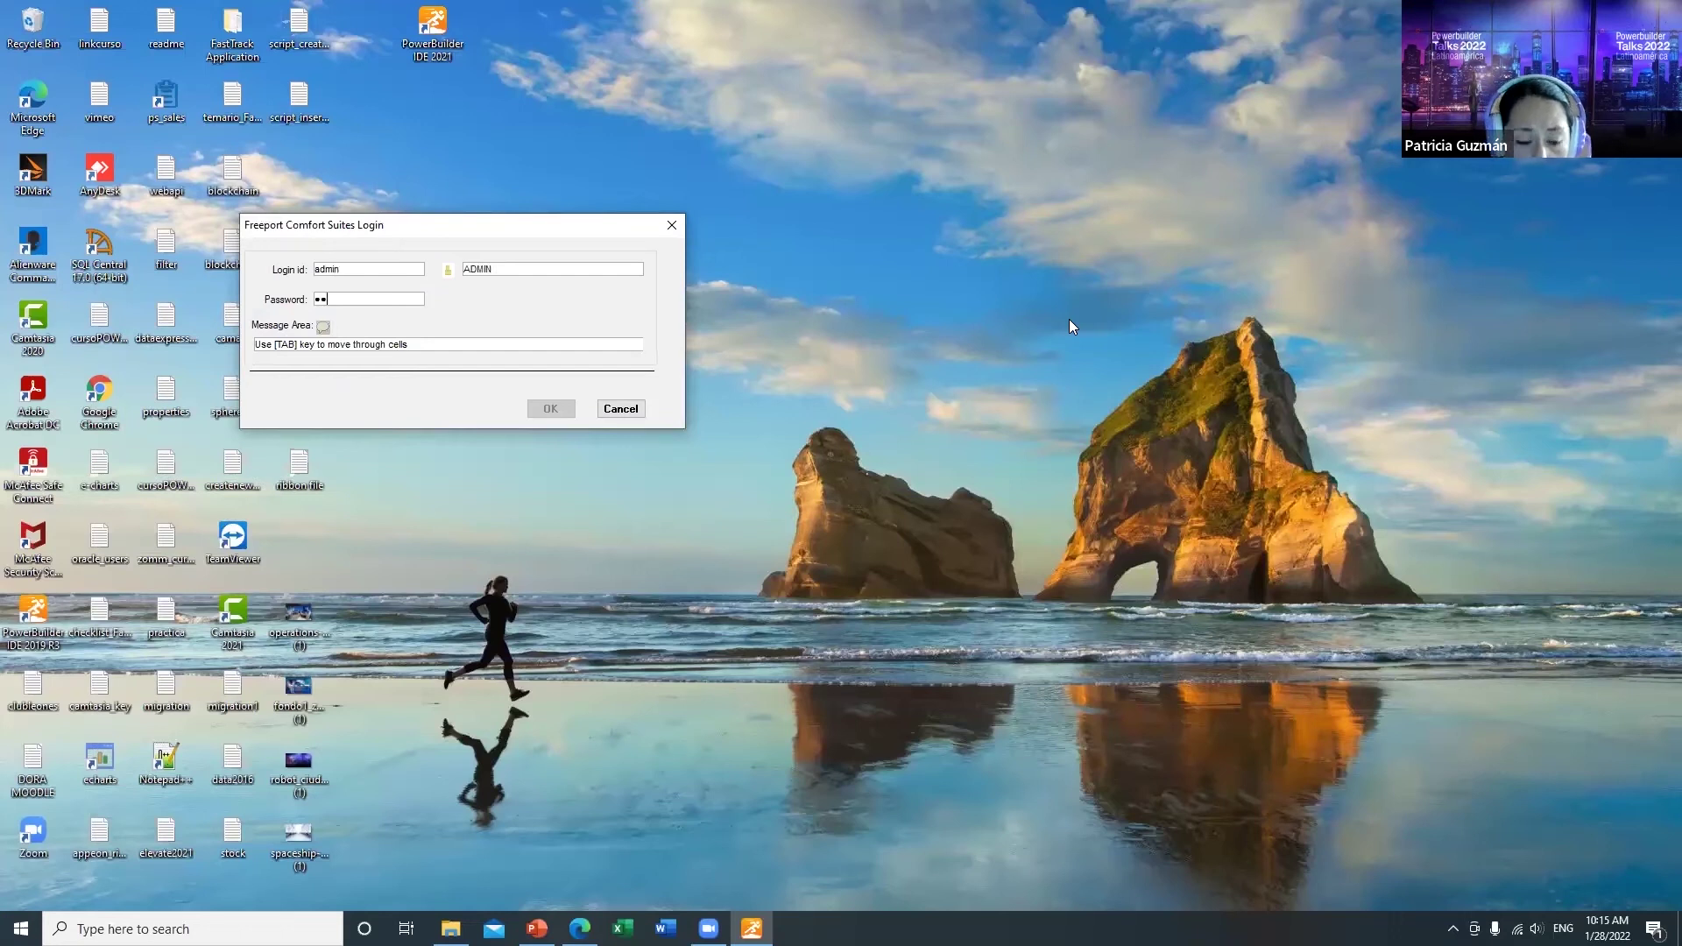
left_click(550, 409)
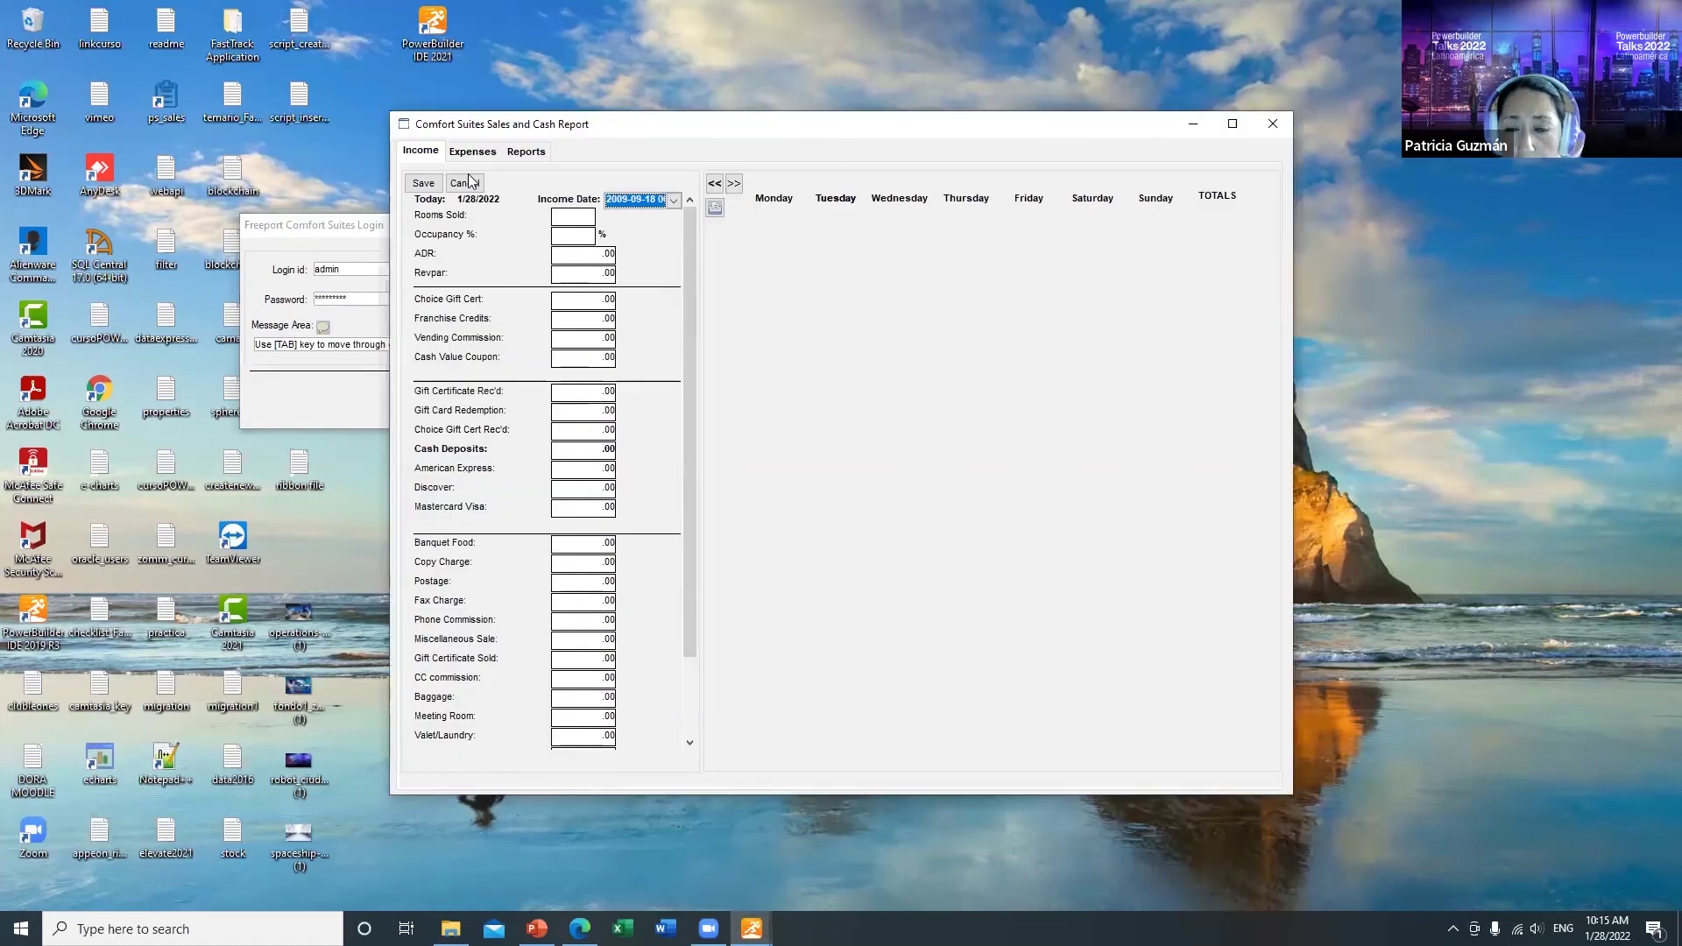
left_click(473, 151)
left_click(526, 152)
left_click(420, 150)
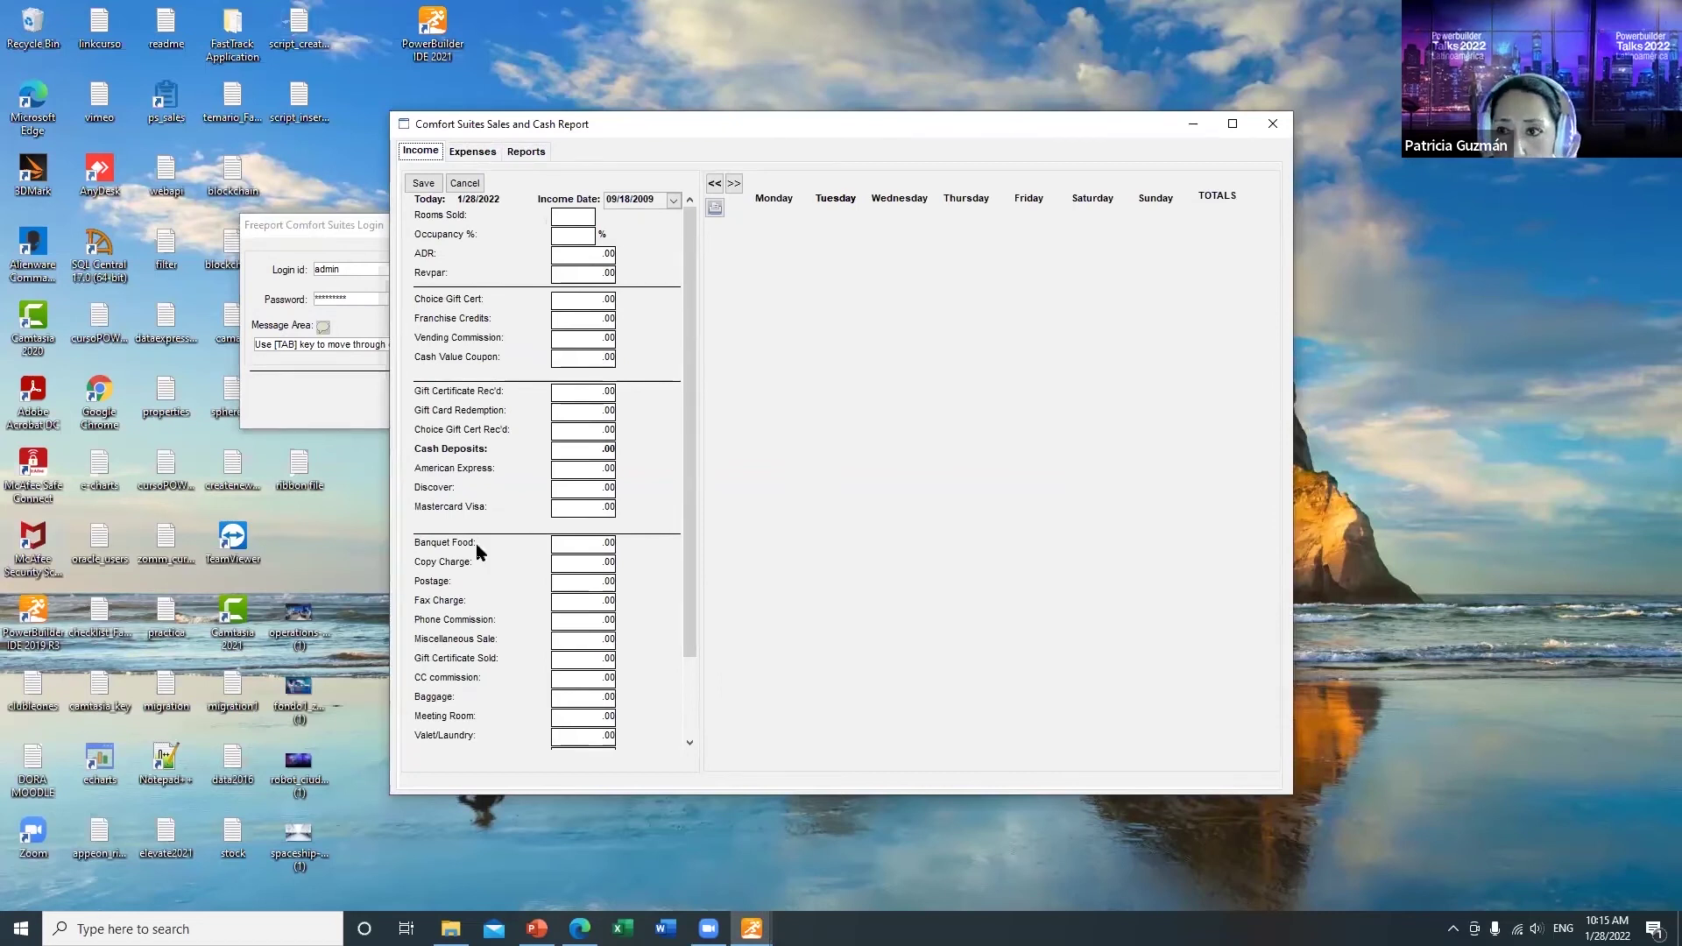
left_click(1272, 123)
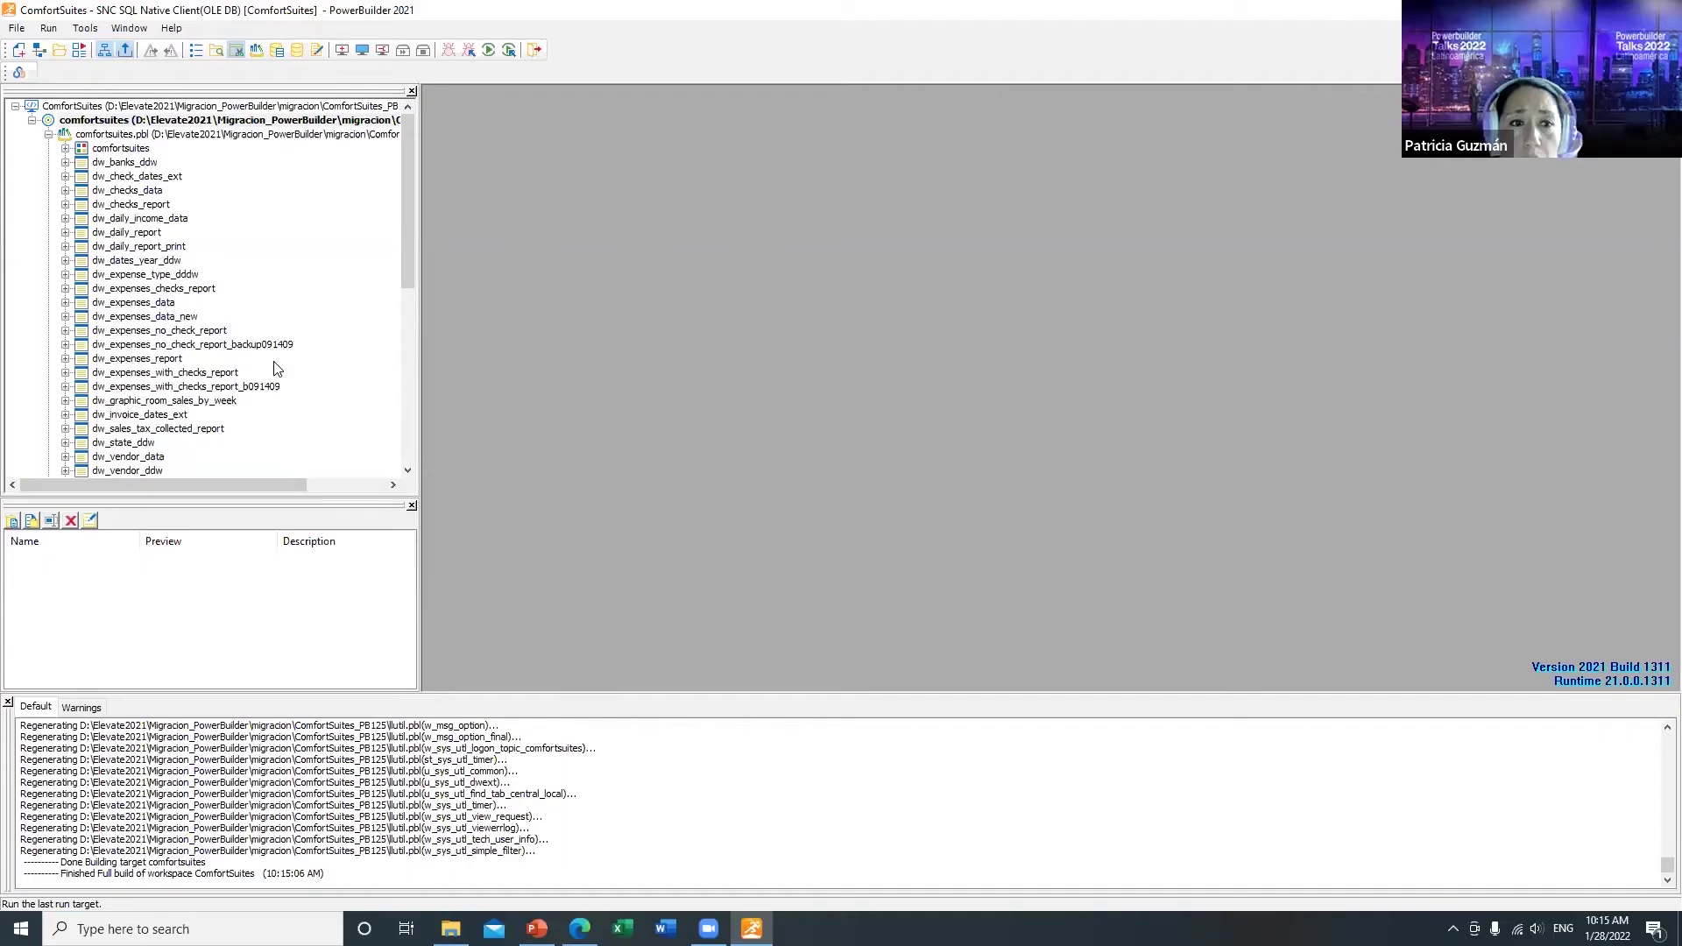
Step: Create a new PowerClient project from the Project tab of the New dialog
left_click(19, 50)
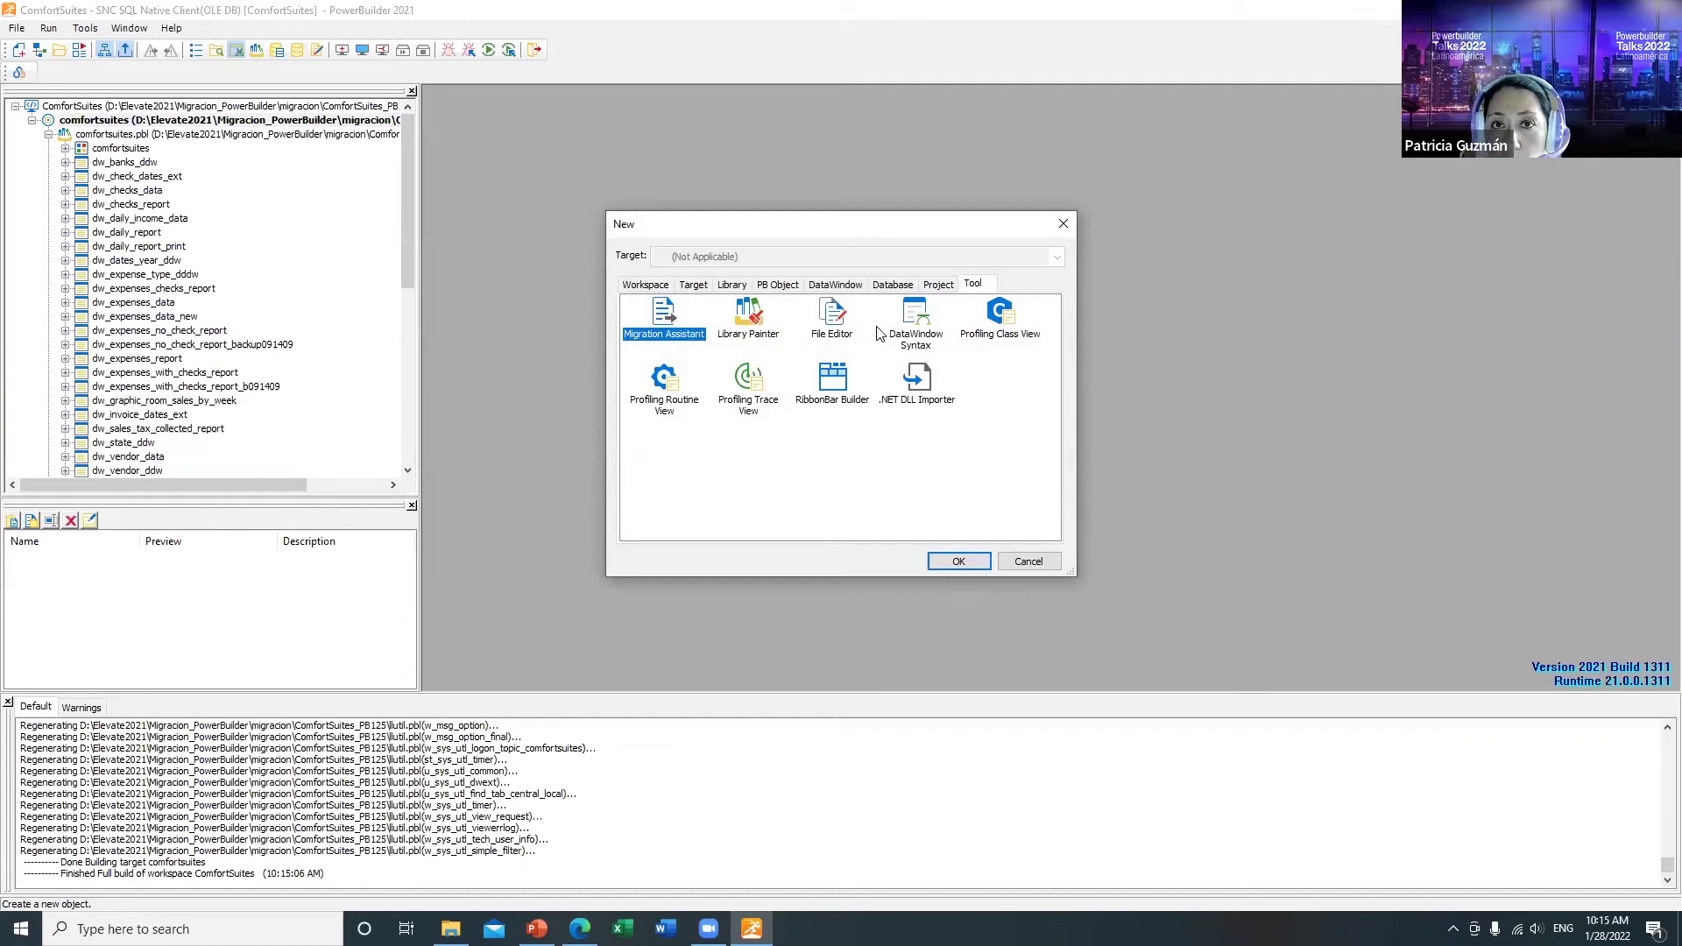
left_click(936, 285)
left_click(830, 321)
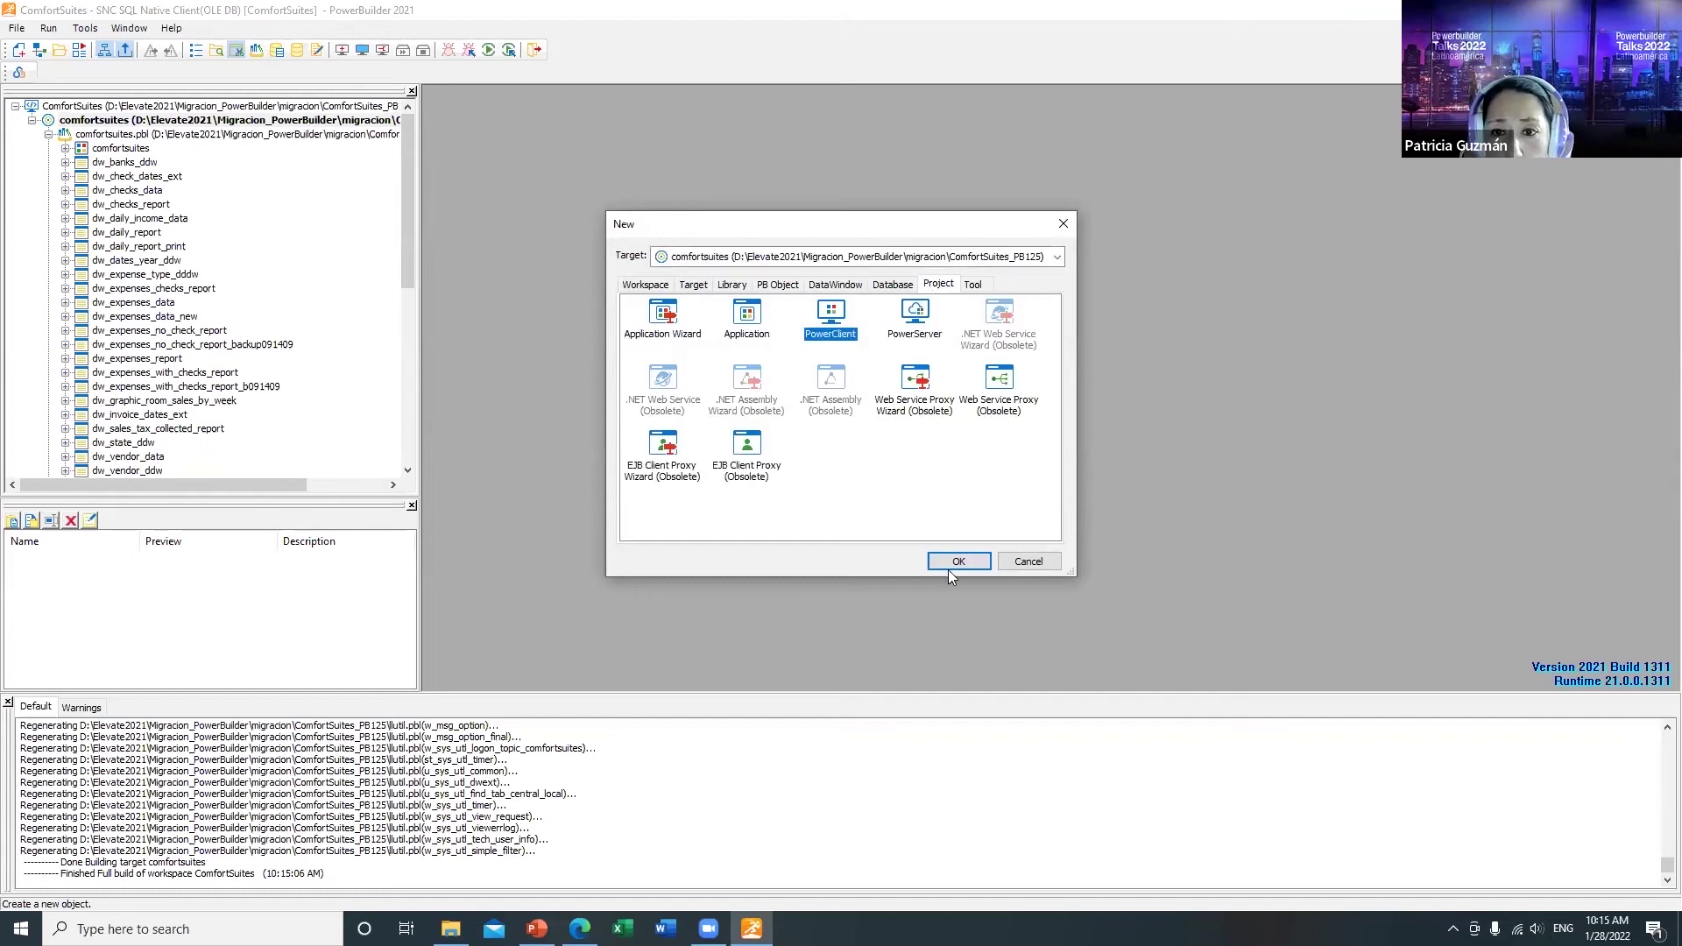
left_click(950, 565)
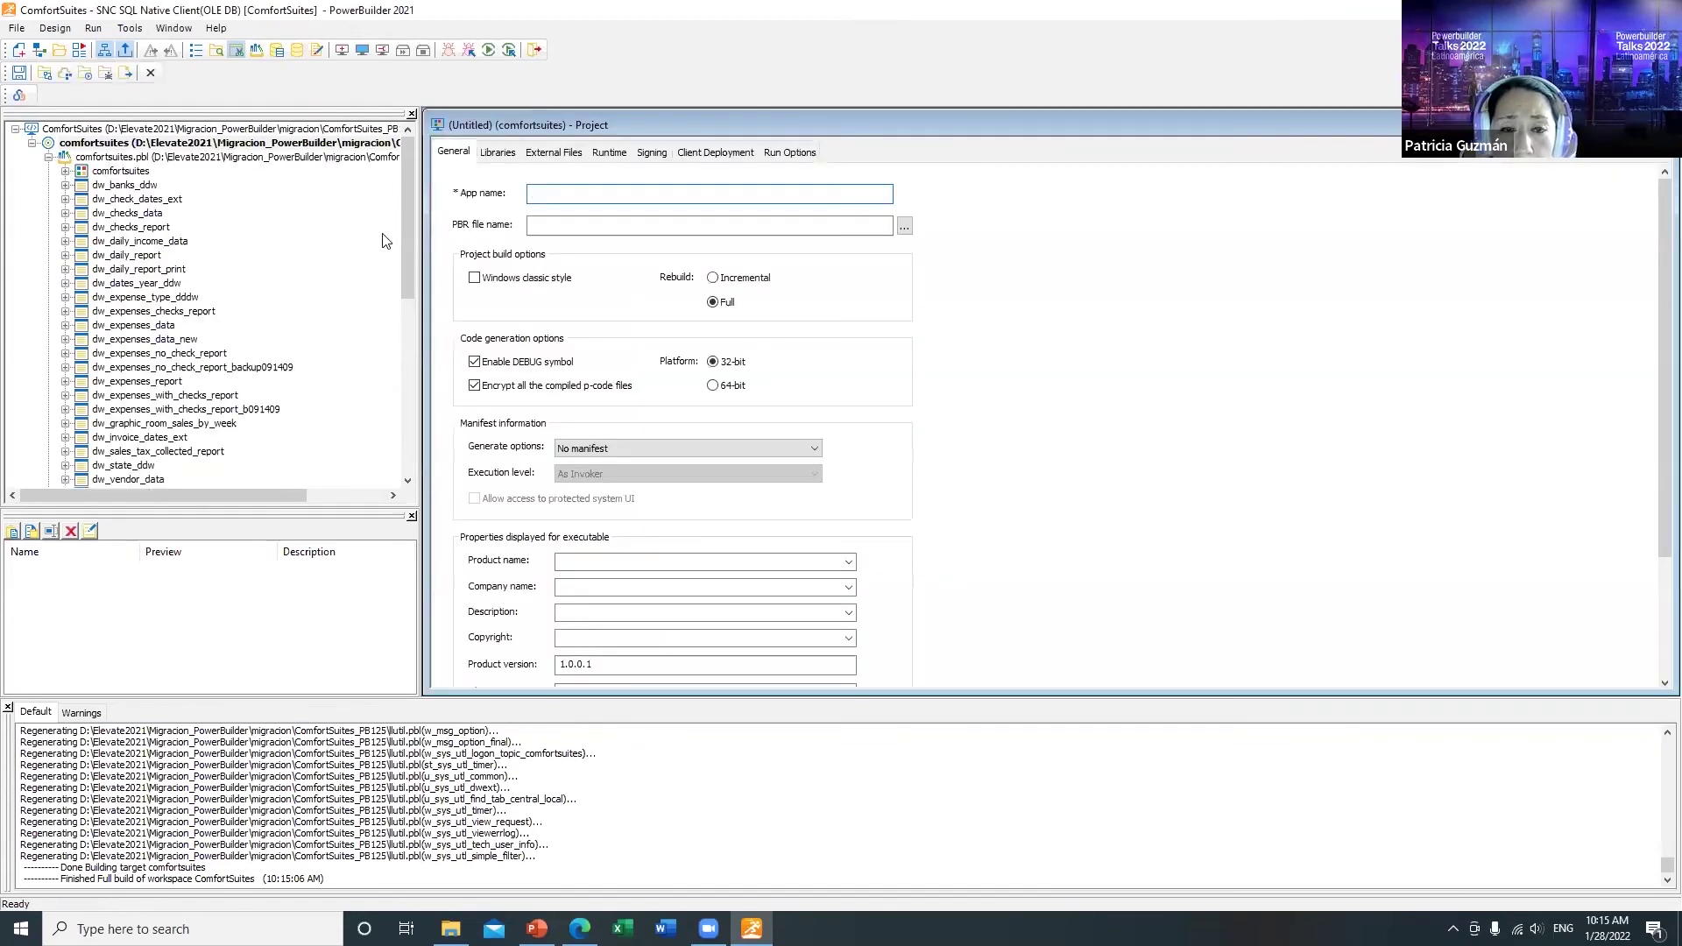
Step: Enter product name ComfortSuites and company Appeon, then widen the Libraries column to show full paths
type("ComfortSuites")
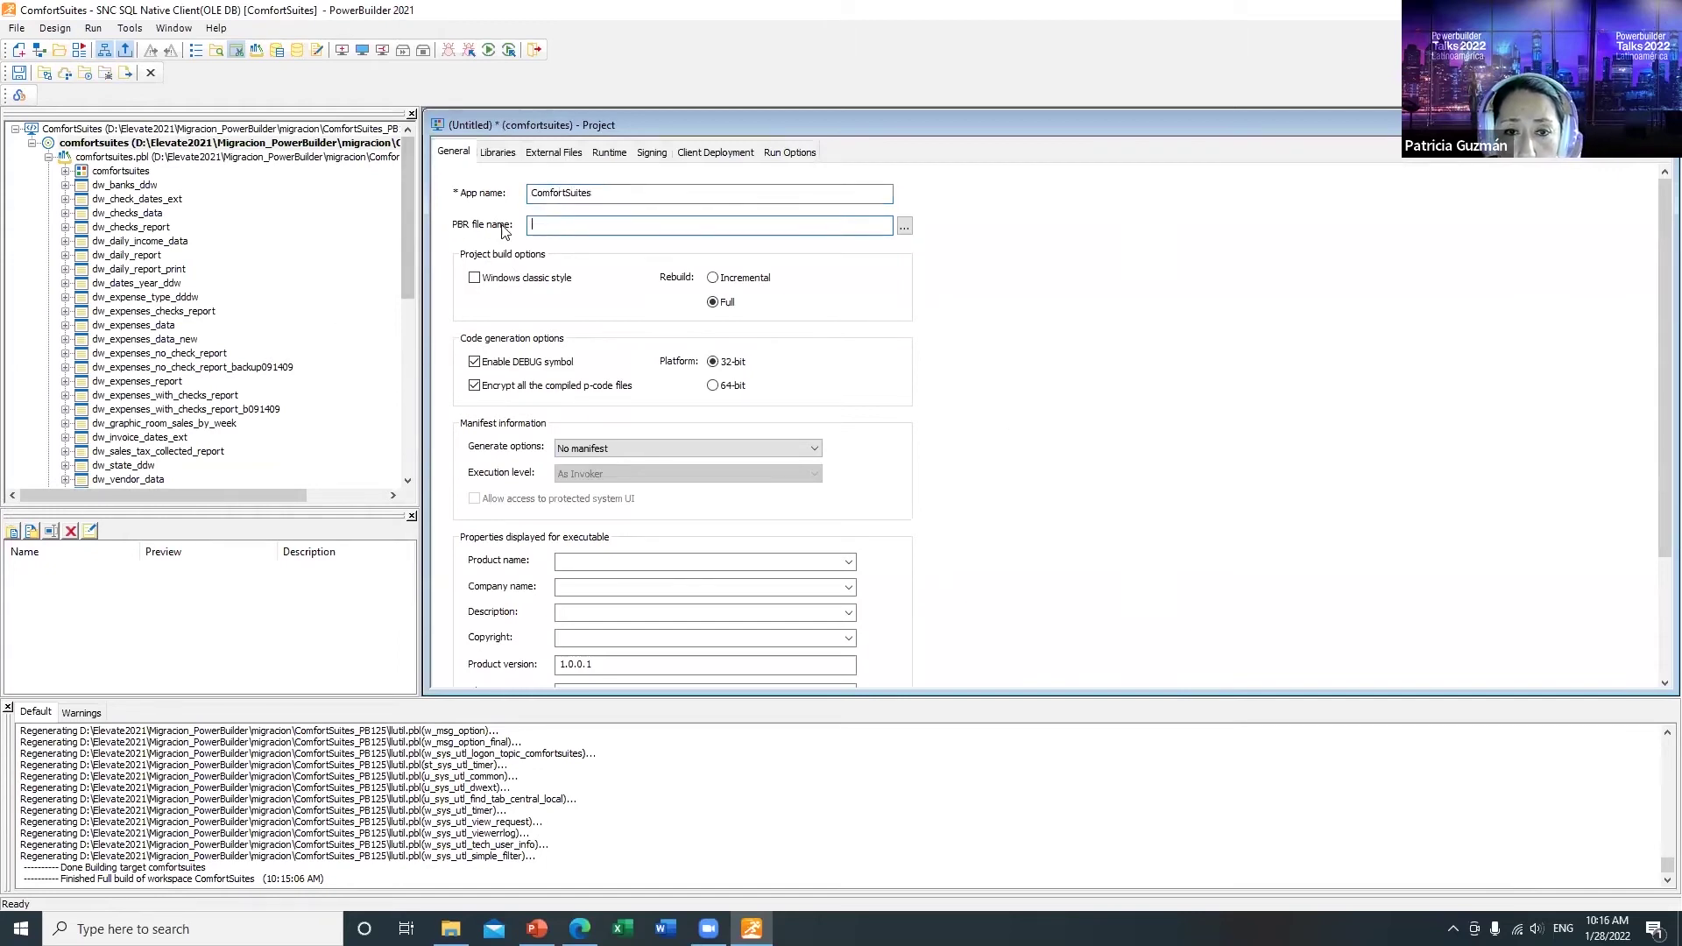
left_click(565, 561)
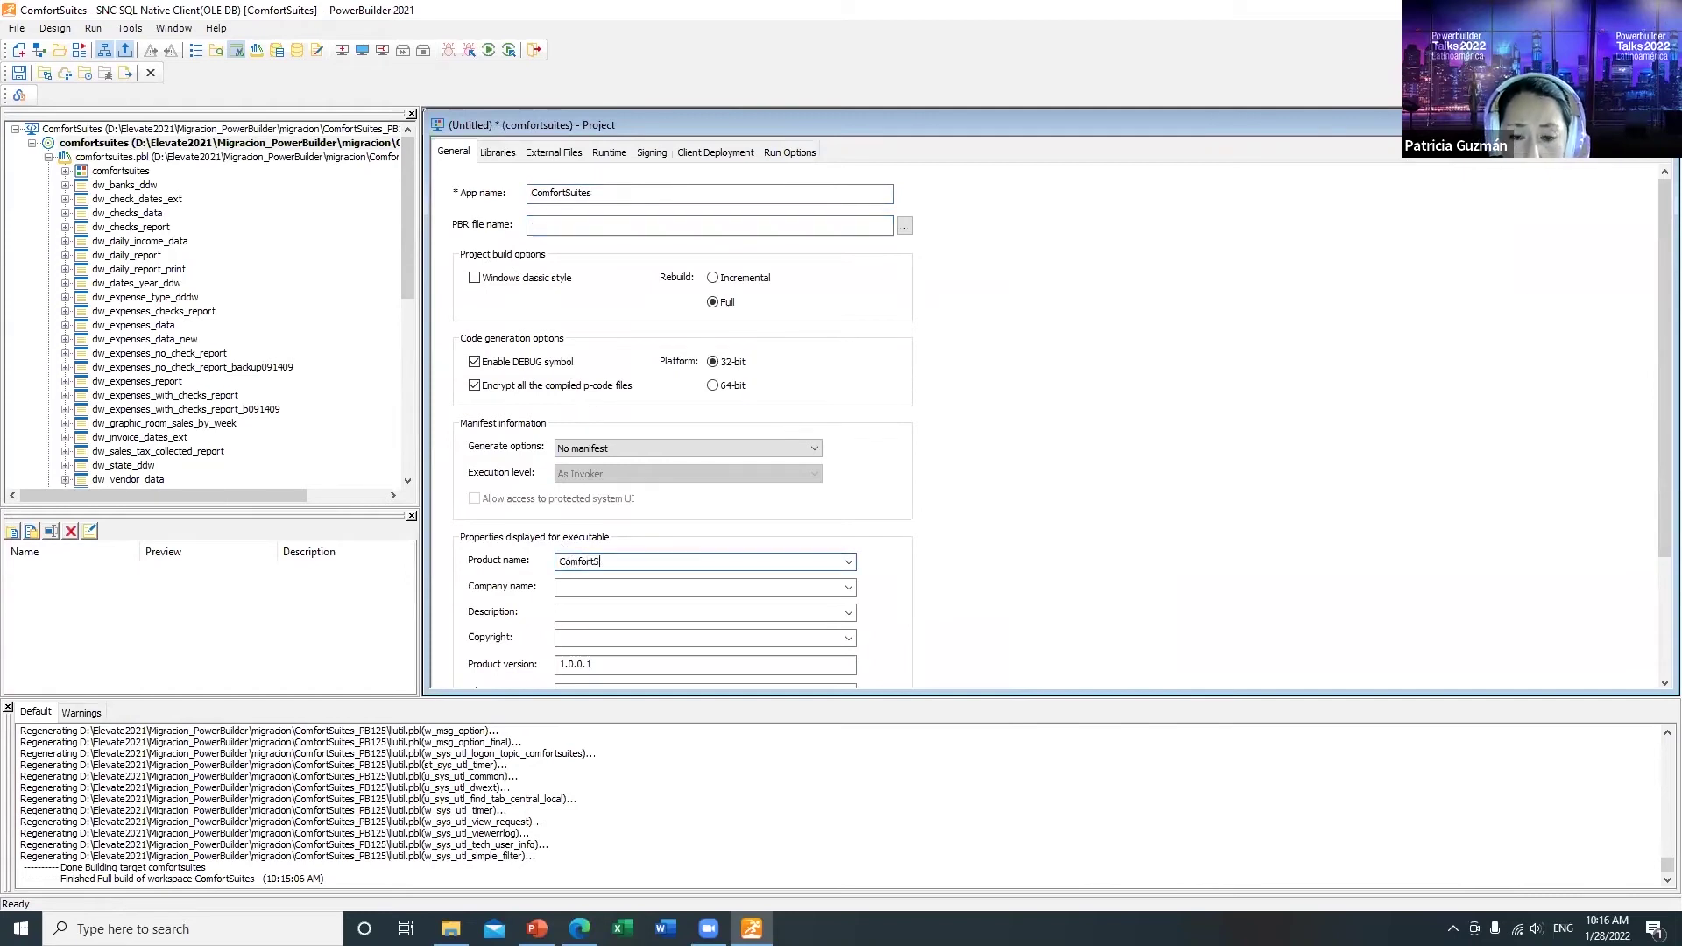
left_click(604, 592)
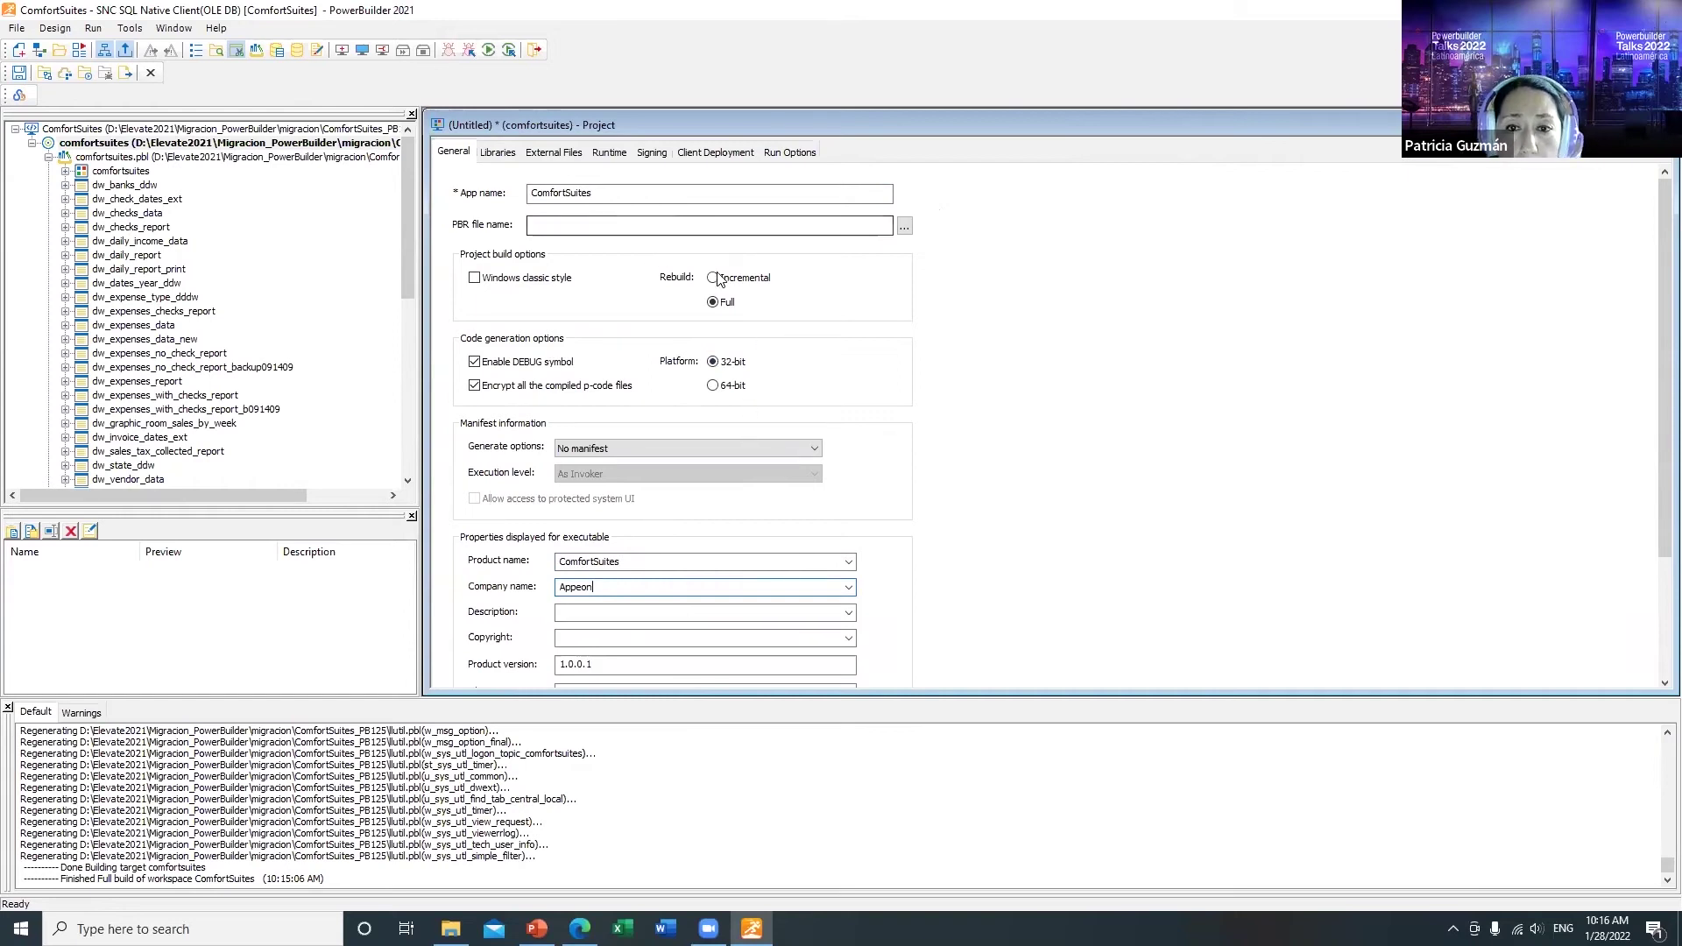
left_click(498, 152)
left_click_drag(714, 212, 813, 213)
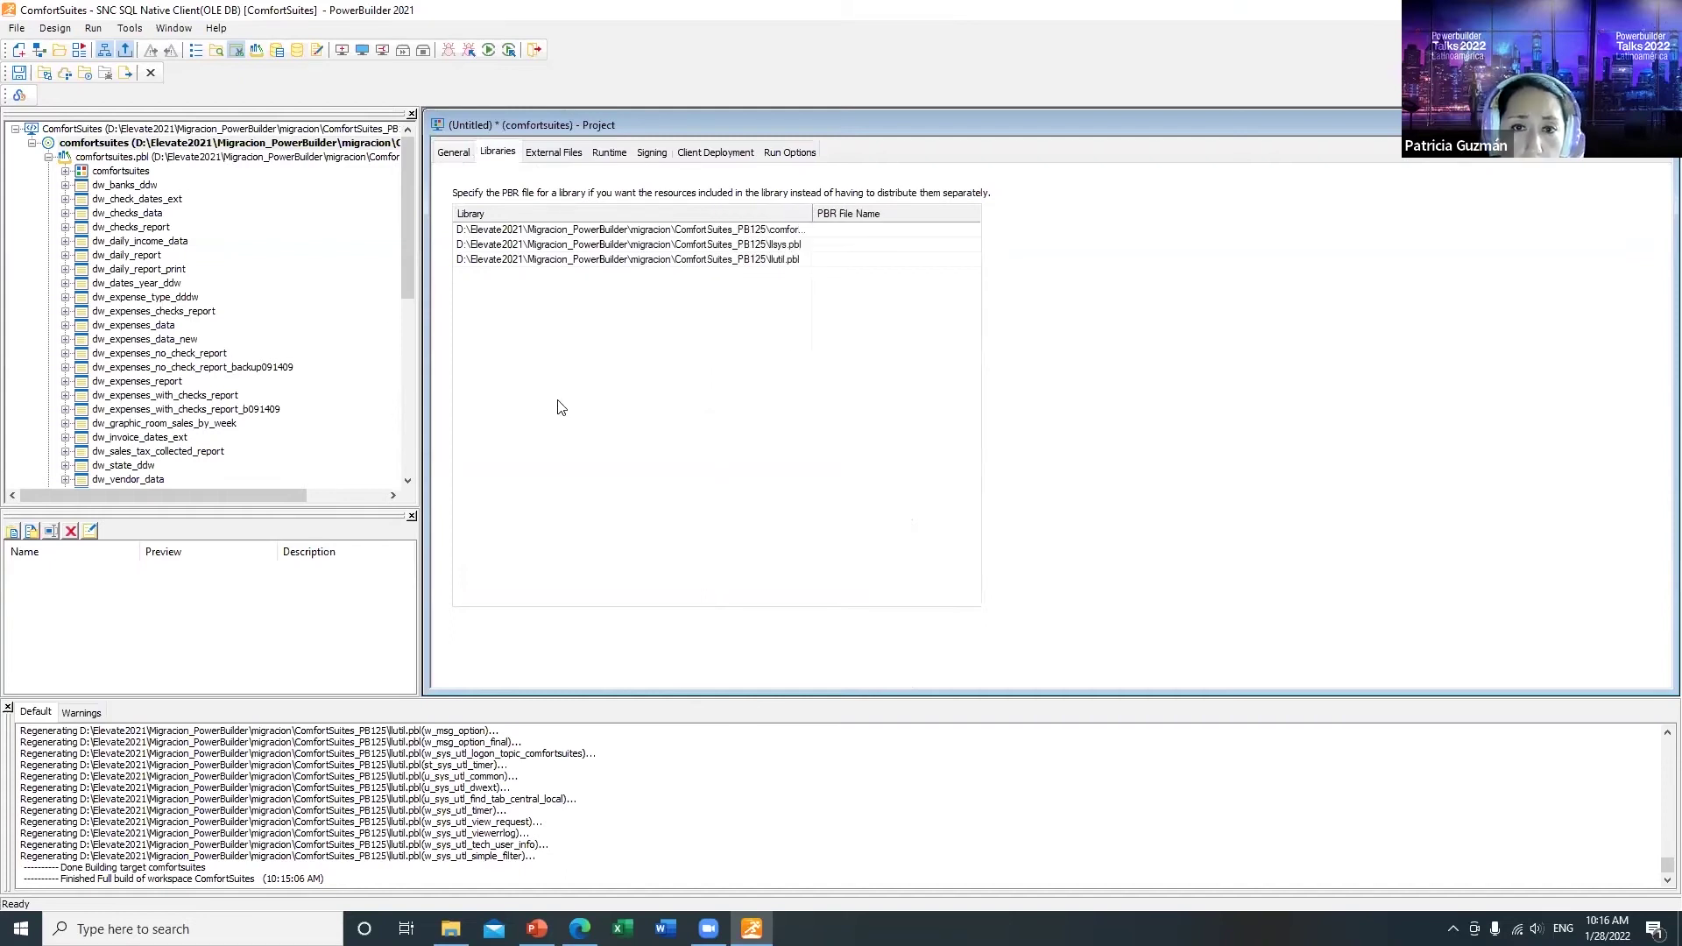
Step: Add ComfortSuites.ini to the uncompressed preloaded files group on External Files
left_click(564, 152)
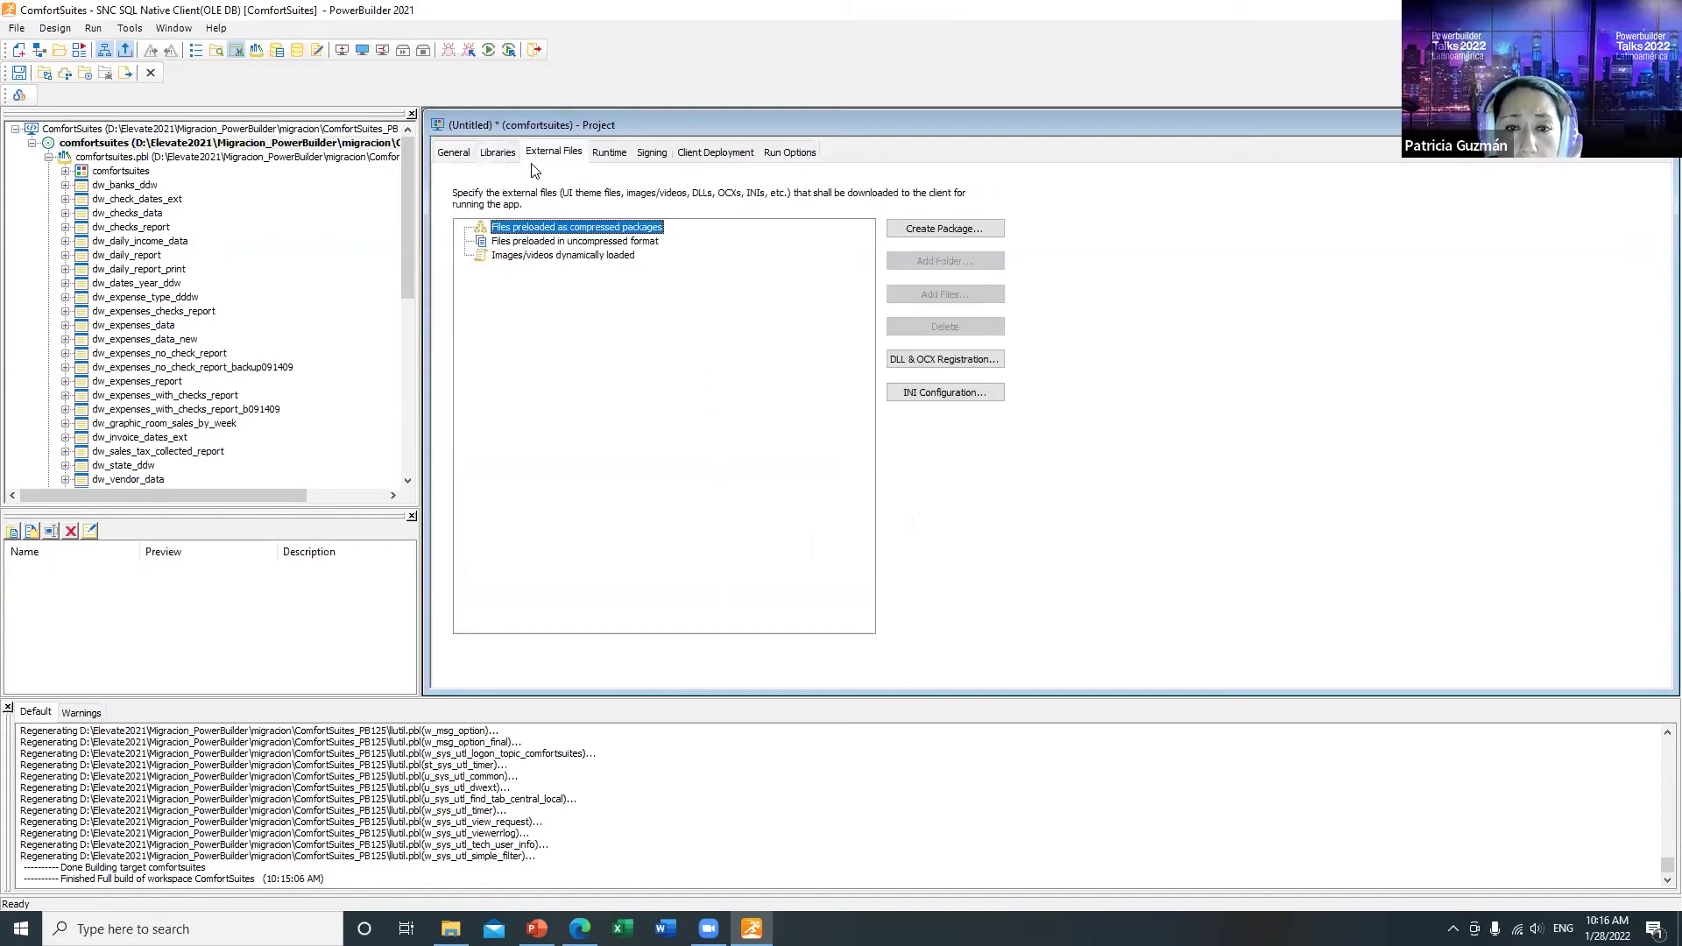
left_click(517, 245)
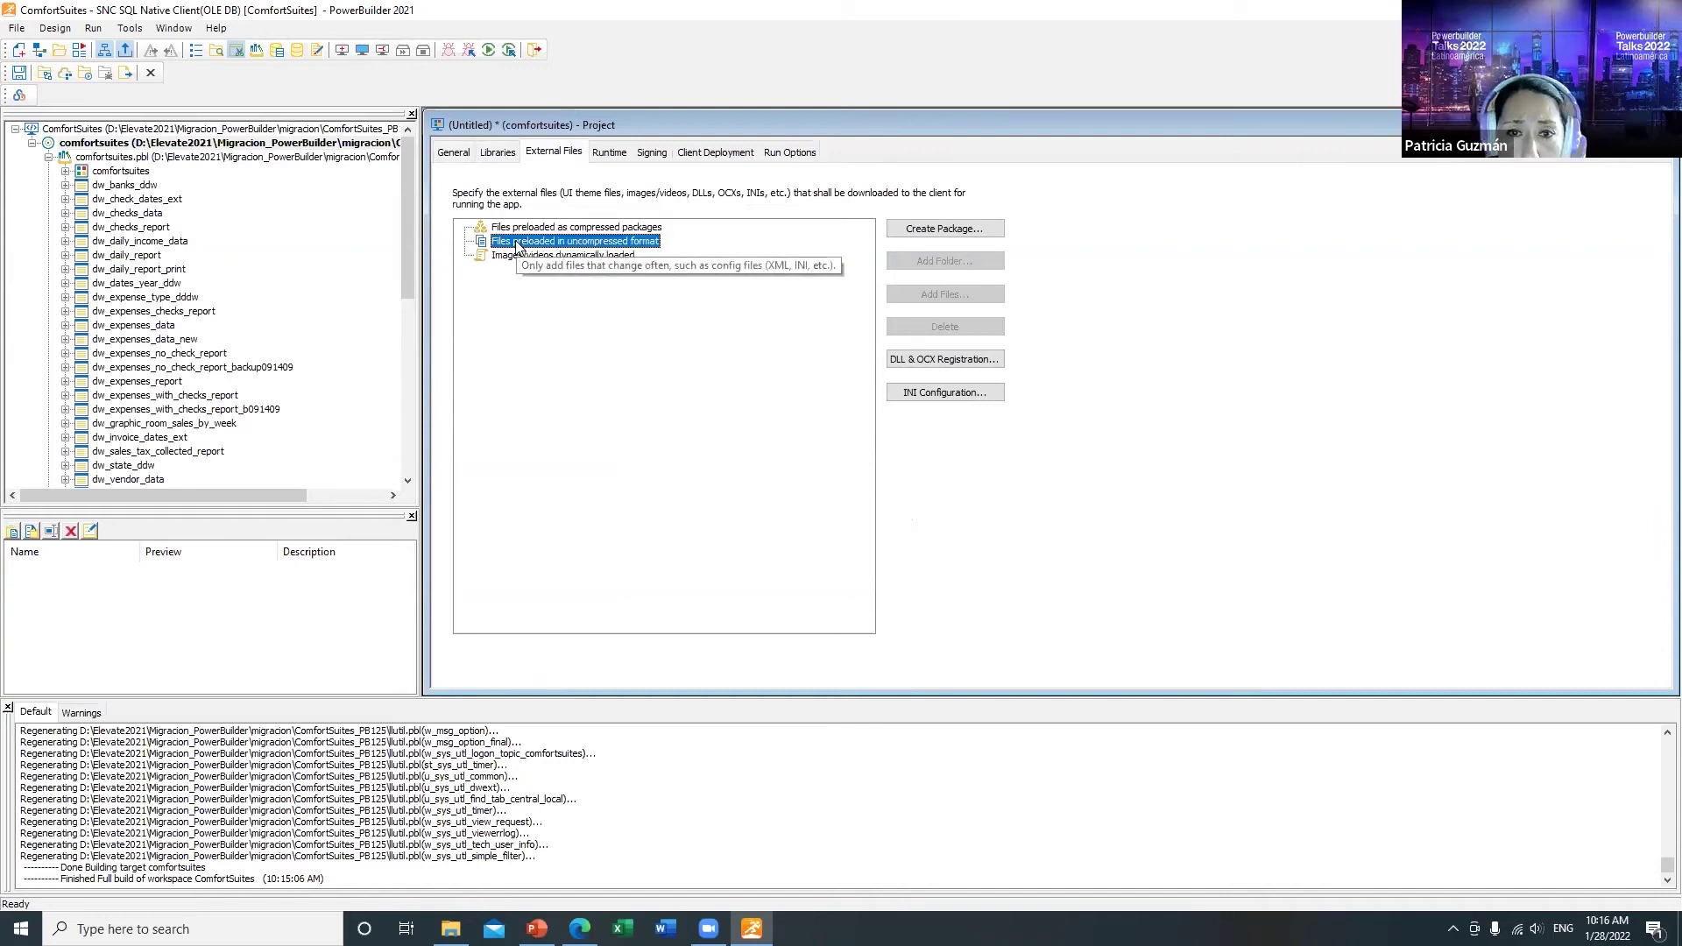
left_click(941, 298)
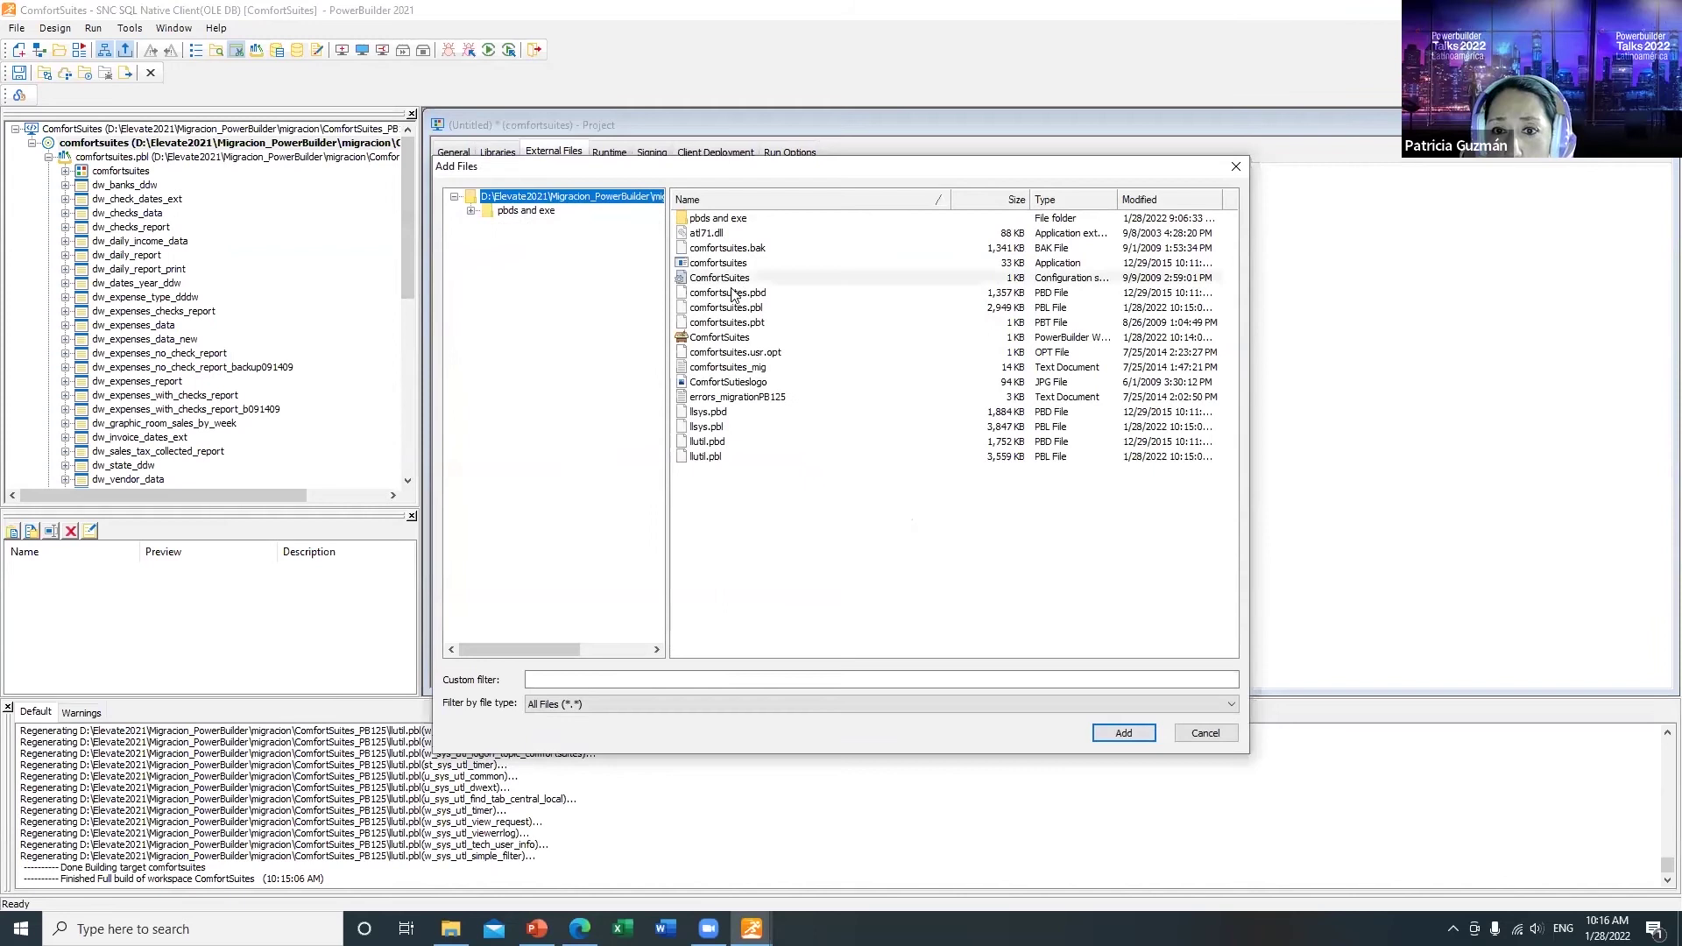
left_click(740, 279)
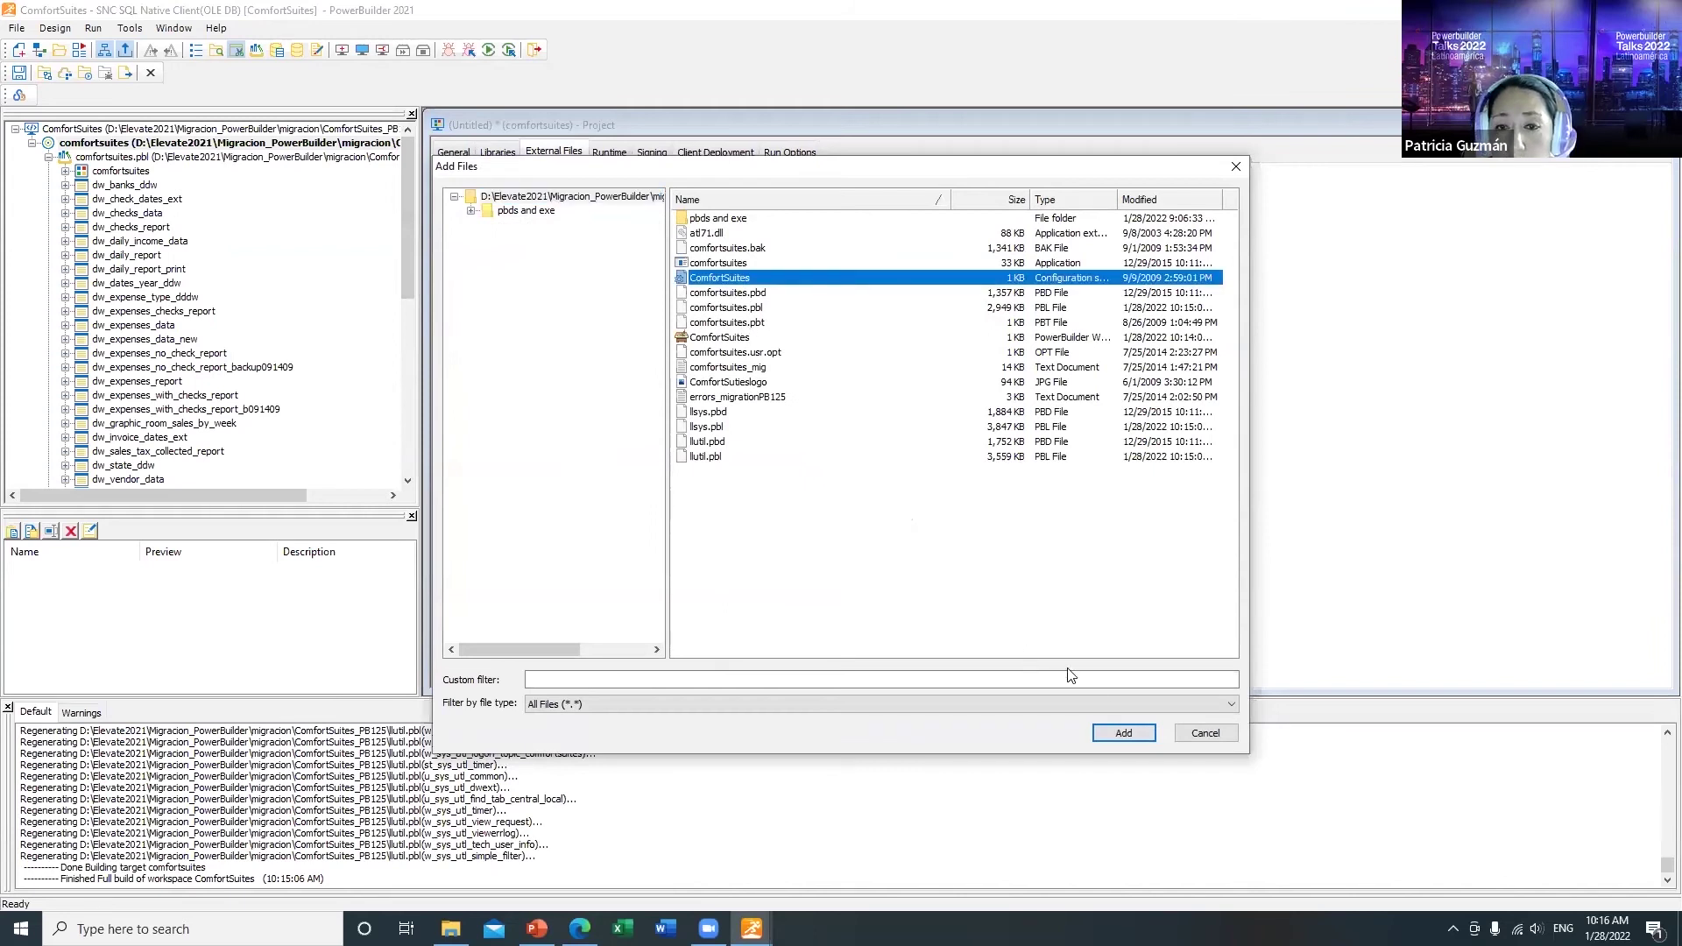
left_click(1124, 732)
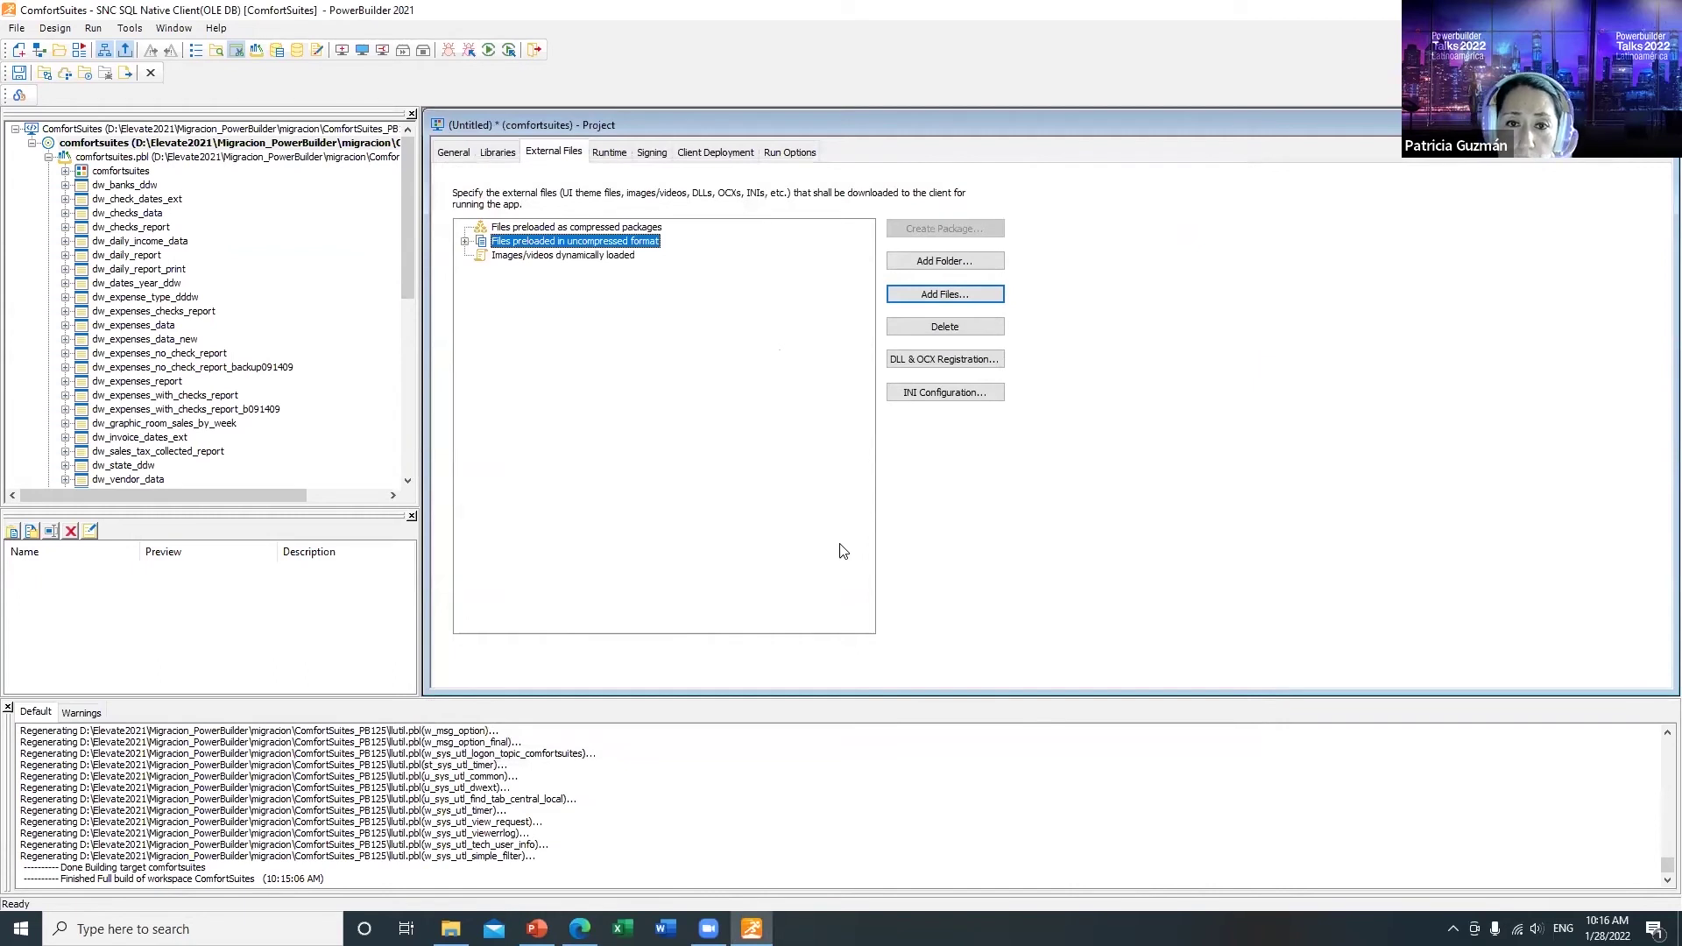
Step: Add the ComfortSuites logo image to the dynamically loaded images group
left_click(465, 242)
left_click(527, 269)
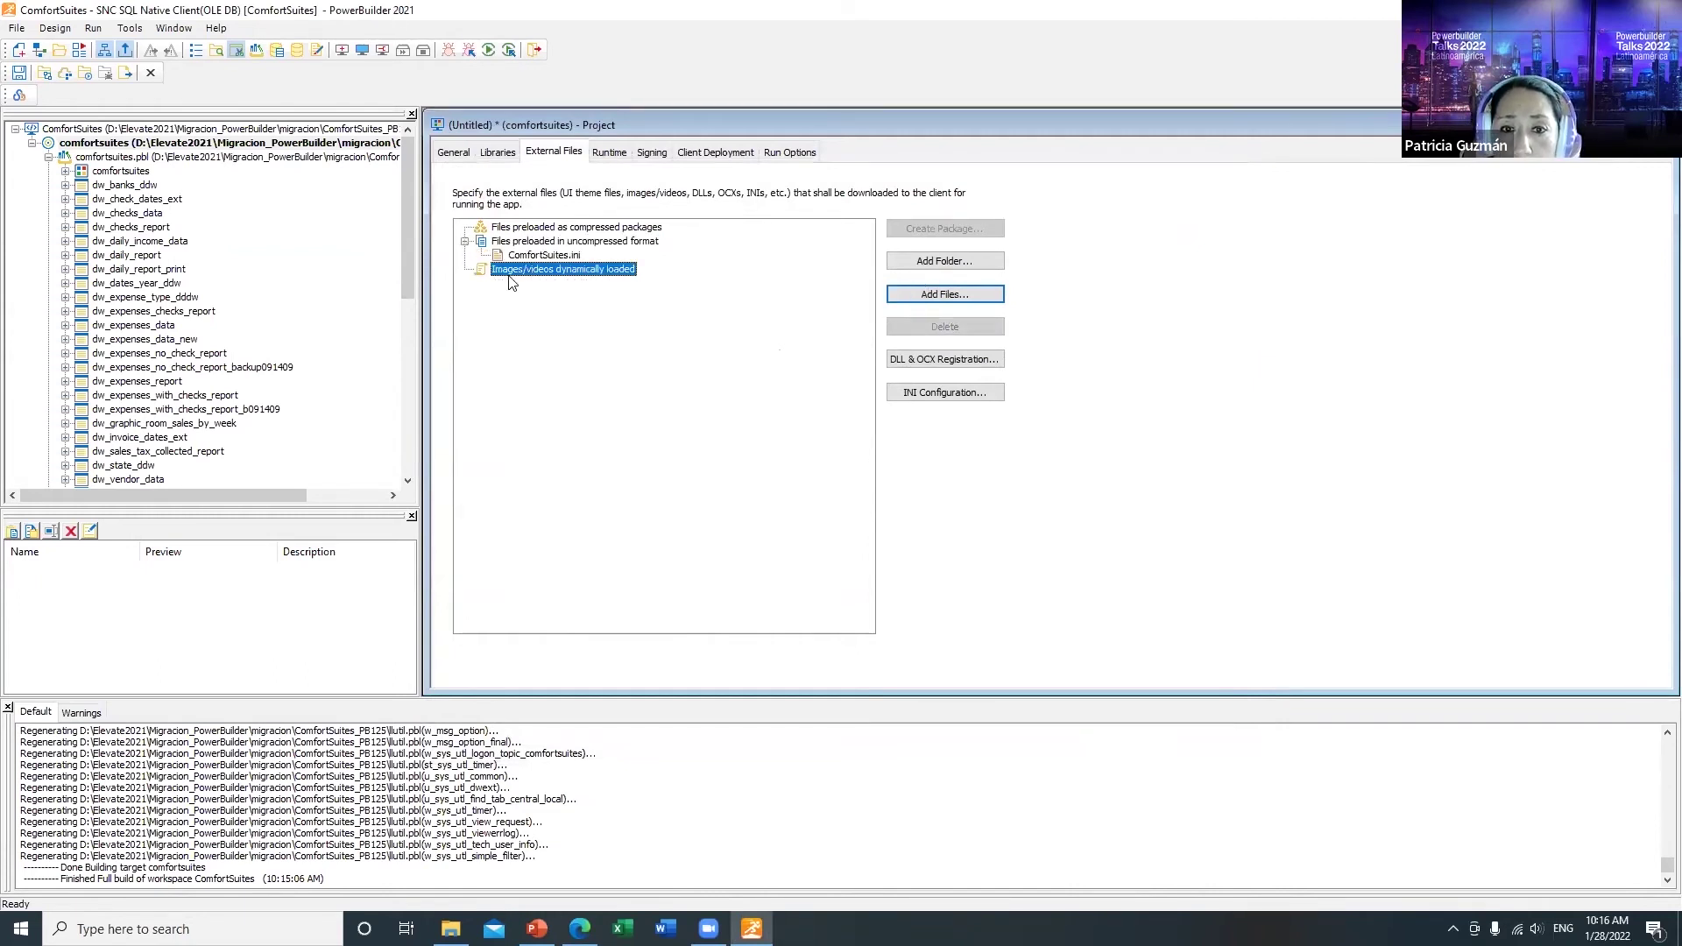
left_click(925, 300)
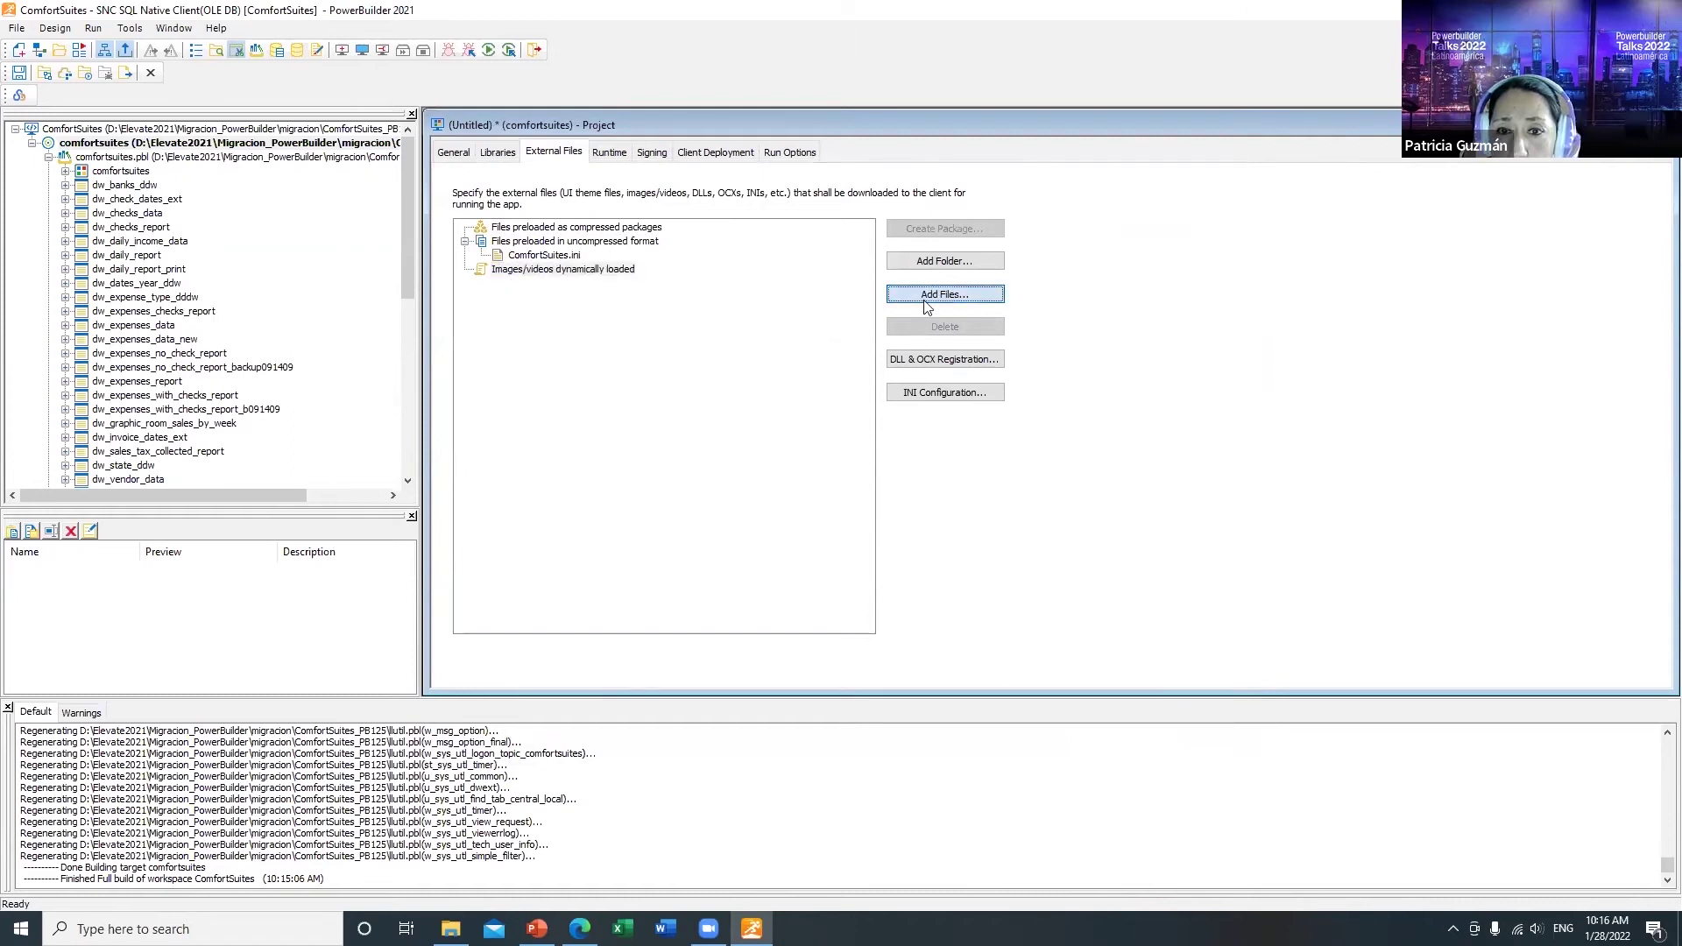
left_click(815, 233)
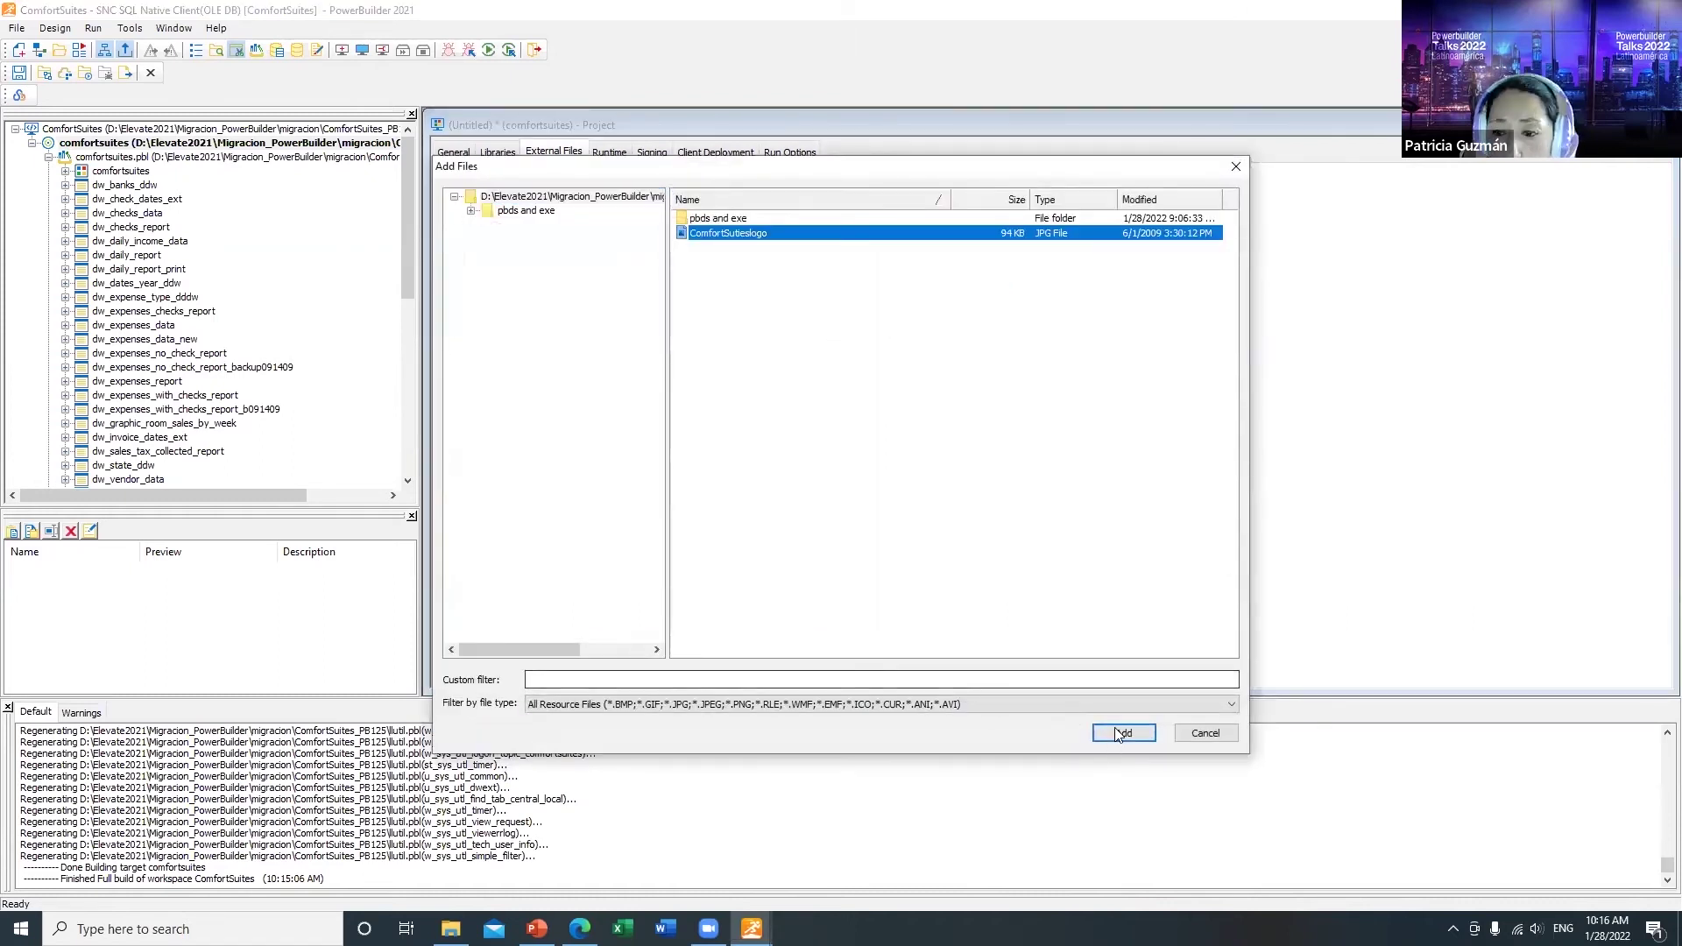
left_click(1118, 731)
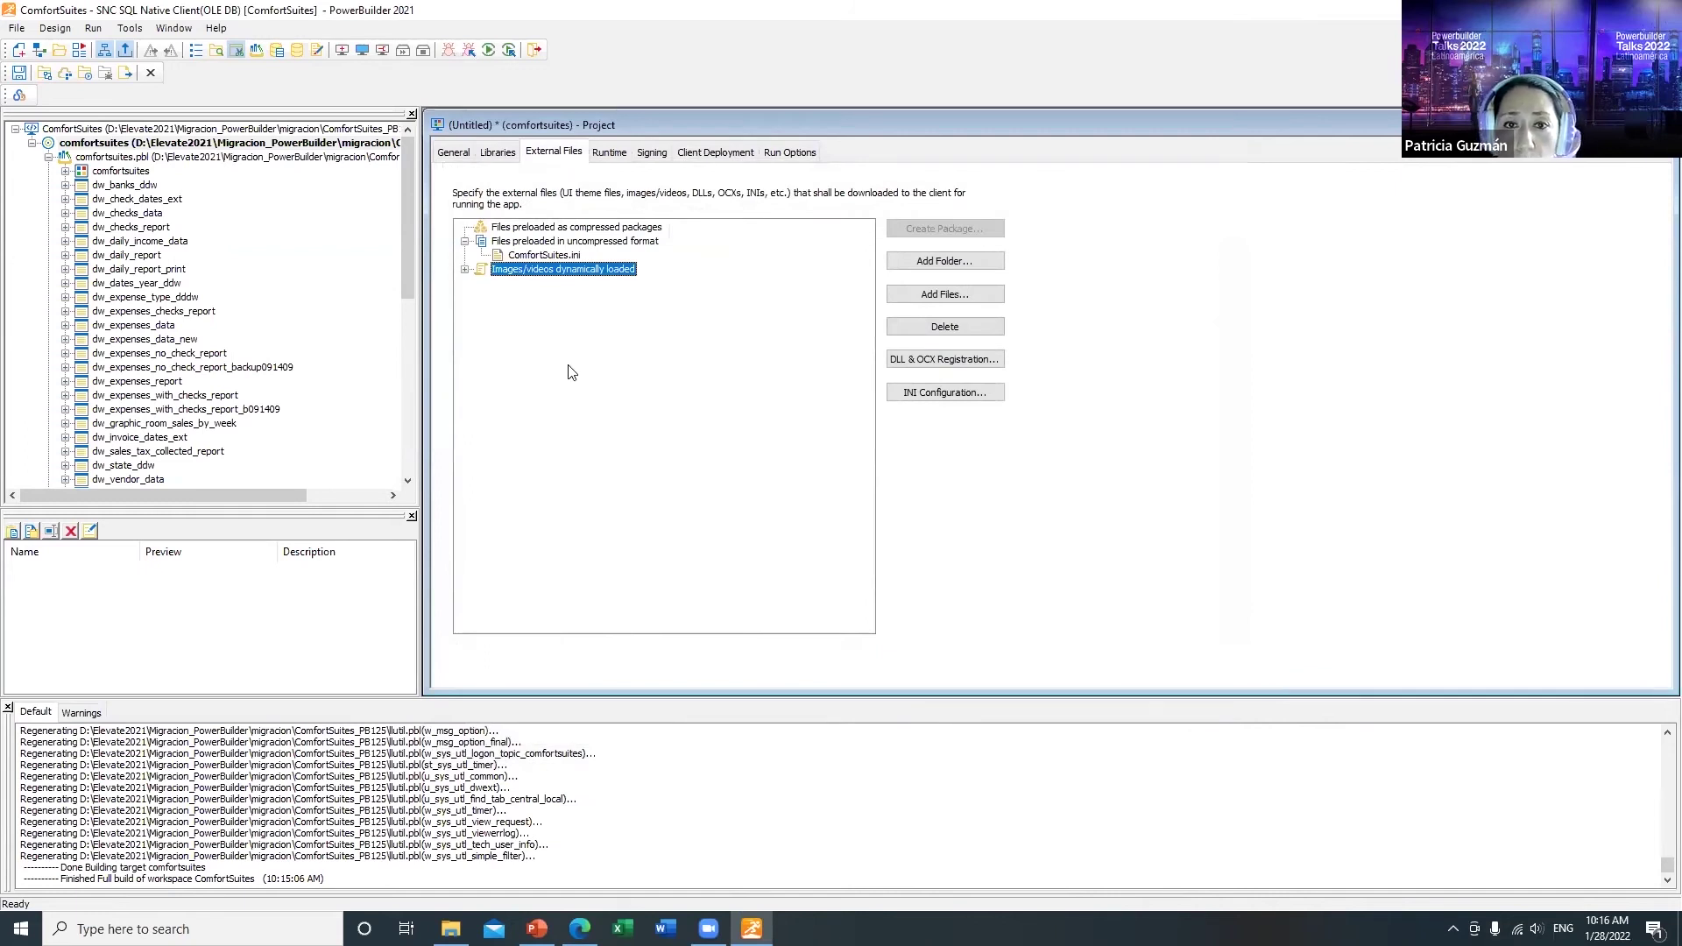
Step: Keep the merge update strategy for the ComfortSuites.ini INI file
left_click(556, 257)
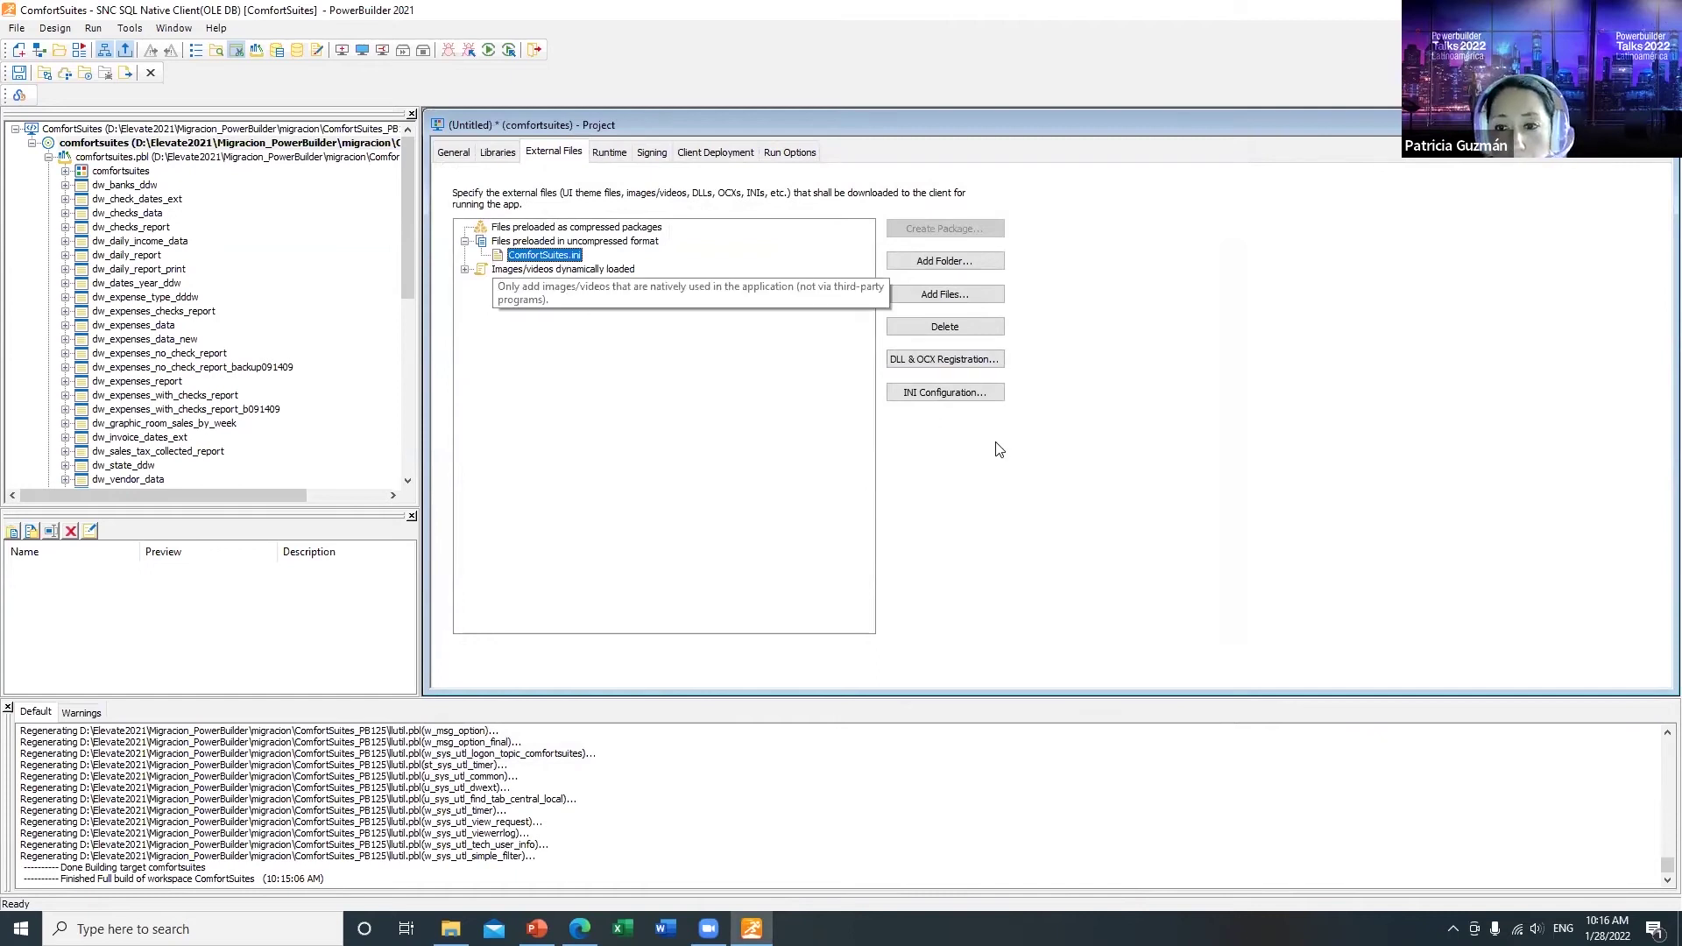
left_click(958, 395)
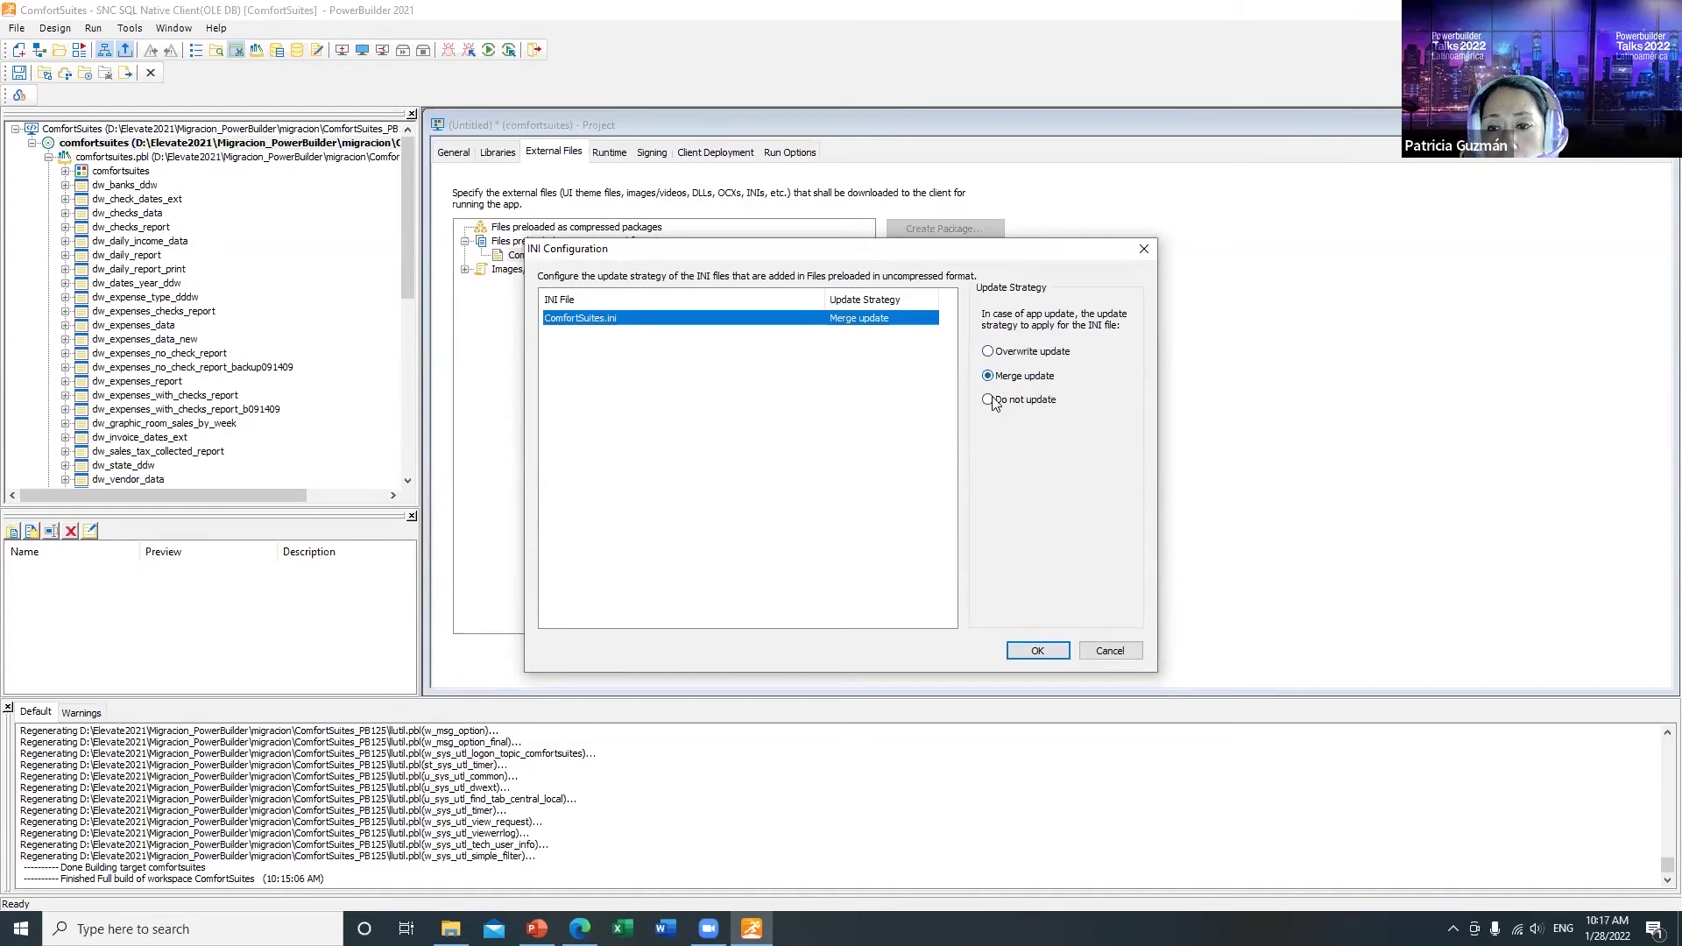
left_click(1051, 651)
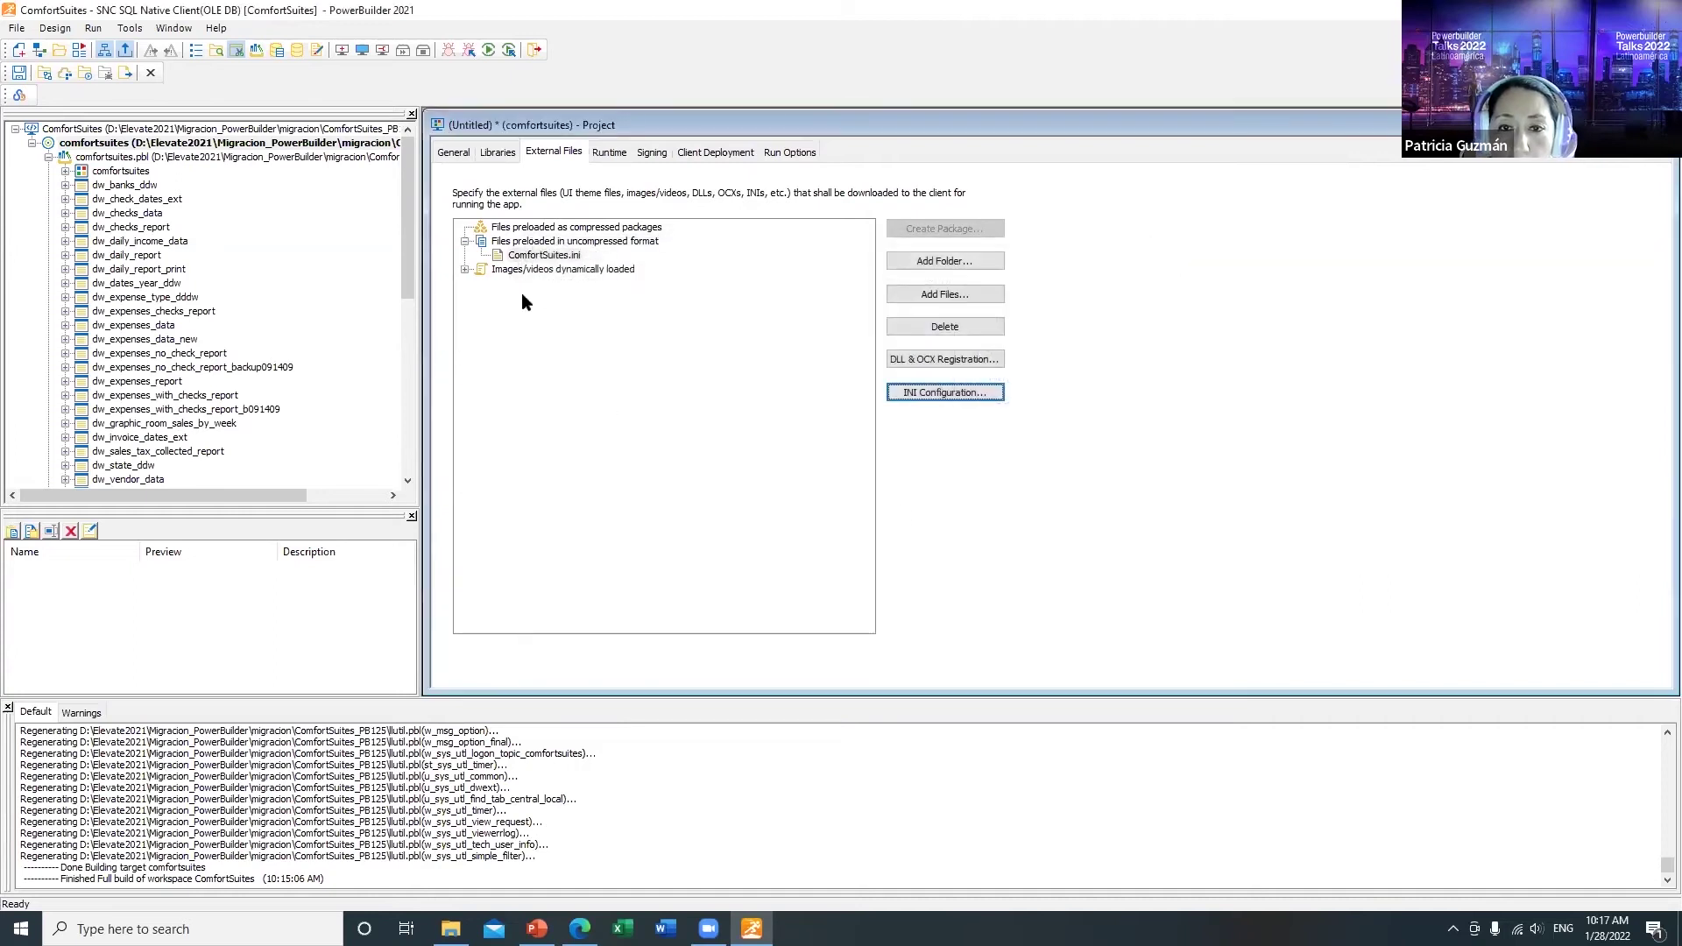
left_click(610, 153)
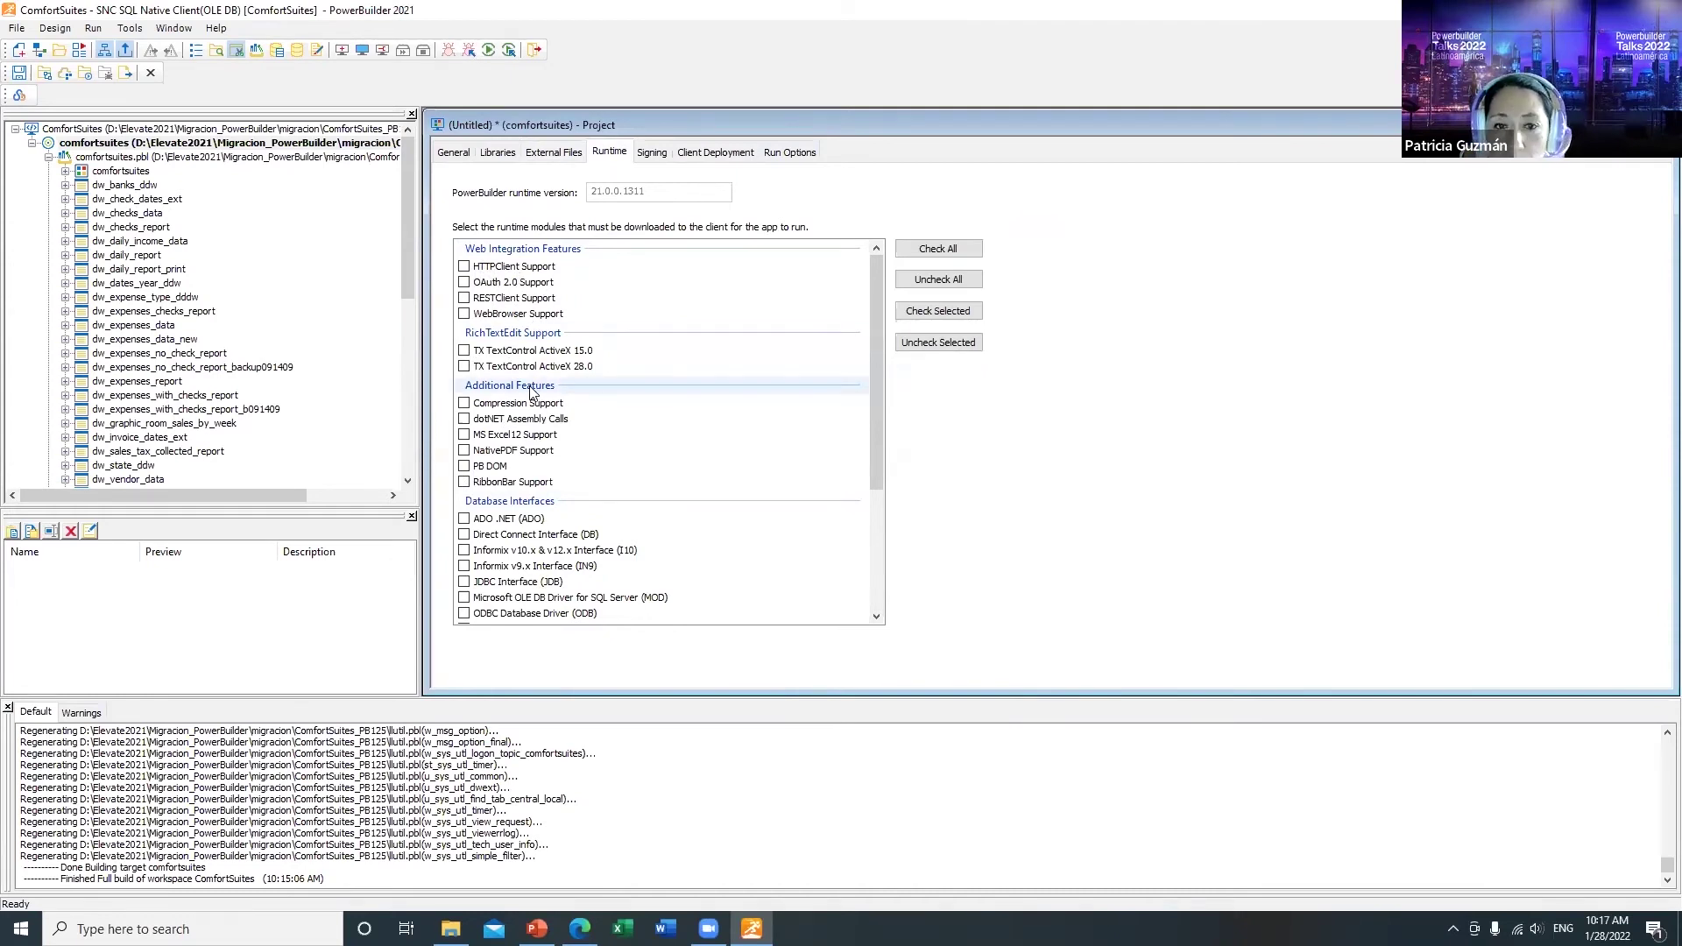
Step: Tick the SNC SQL Native Client and ODBC Database Driver runtime modules under Database Interfaces
left_click_drag(876, 331, 867, 489)
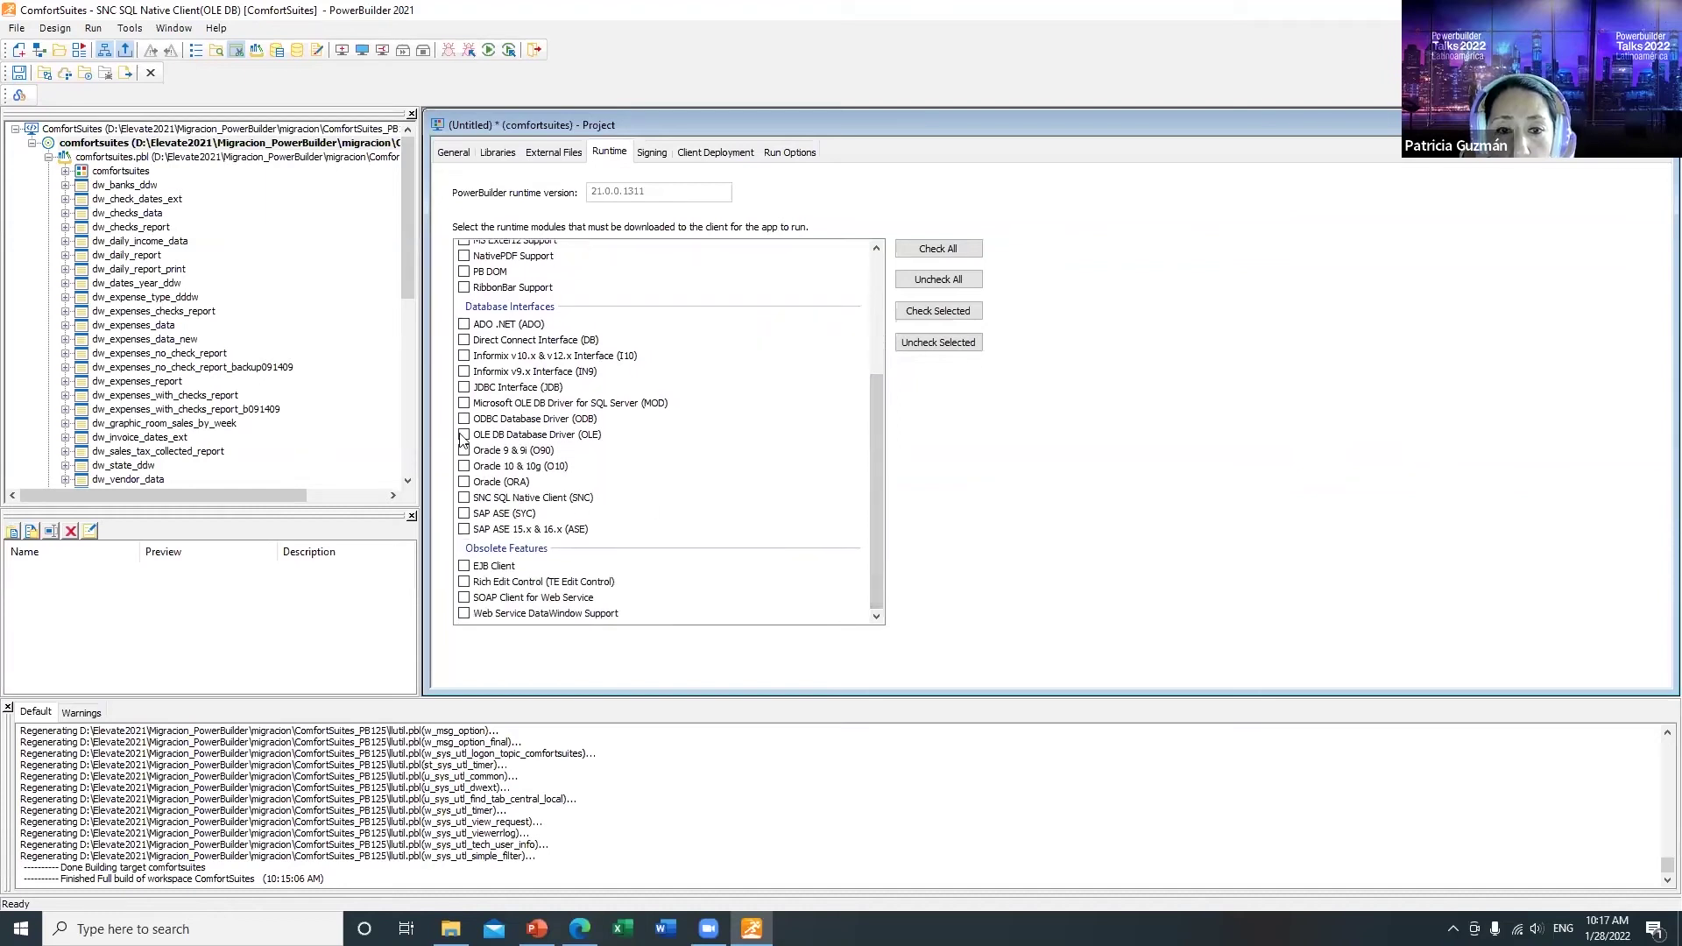
left_click(464, 499)
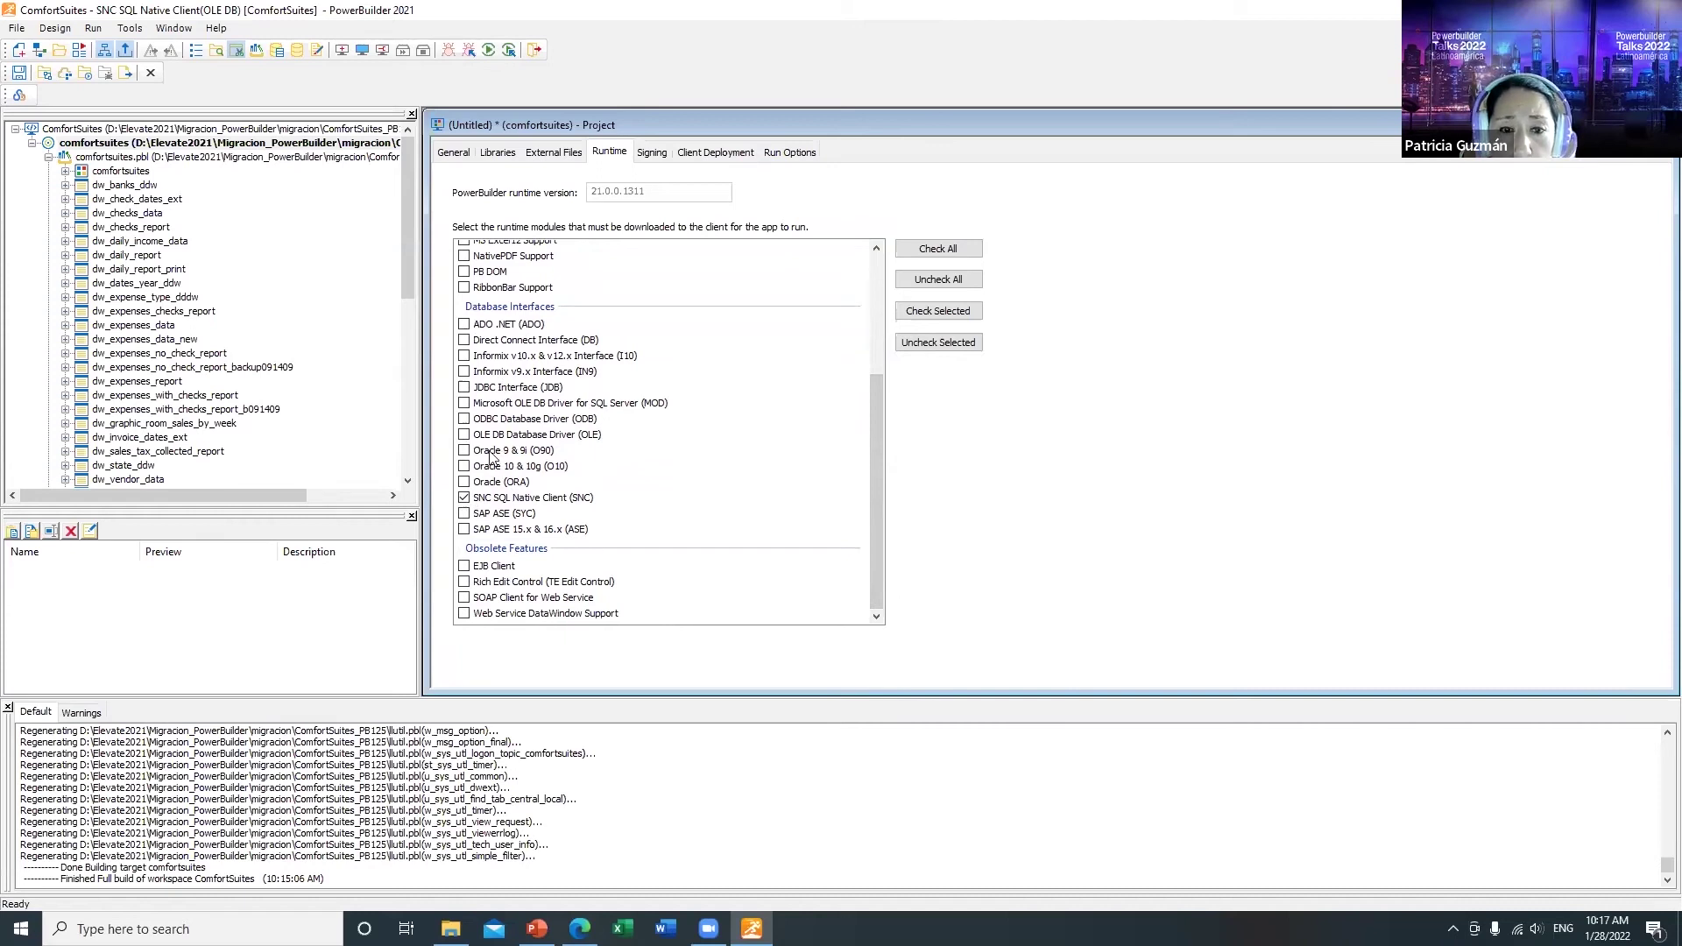
left_click(465, 419)
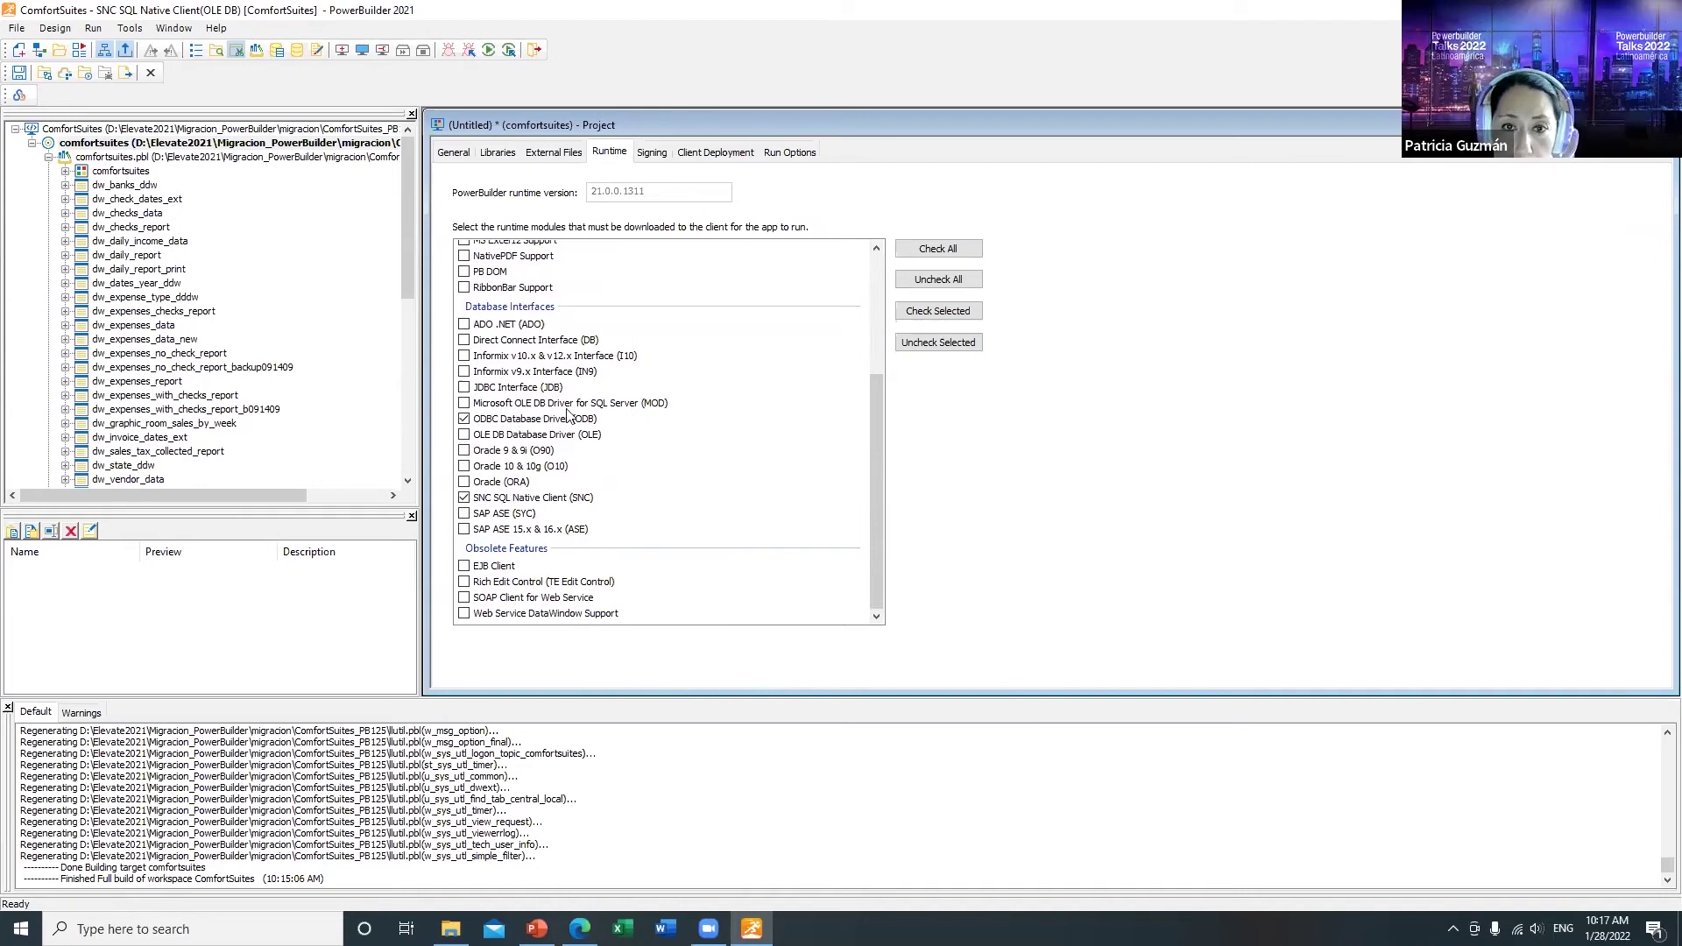
left_click(651, 161)
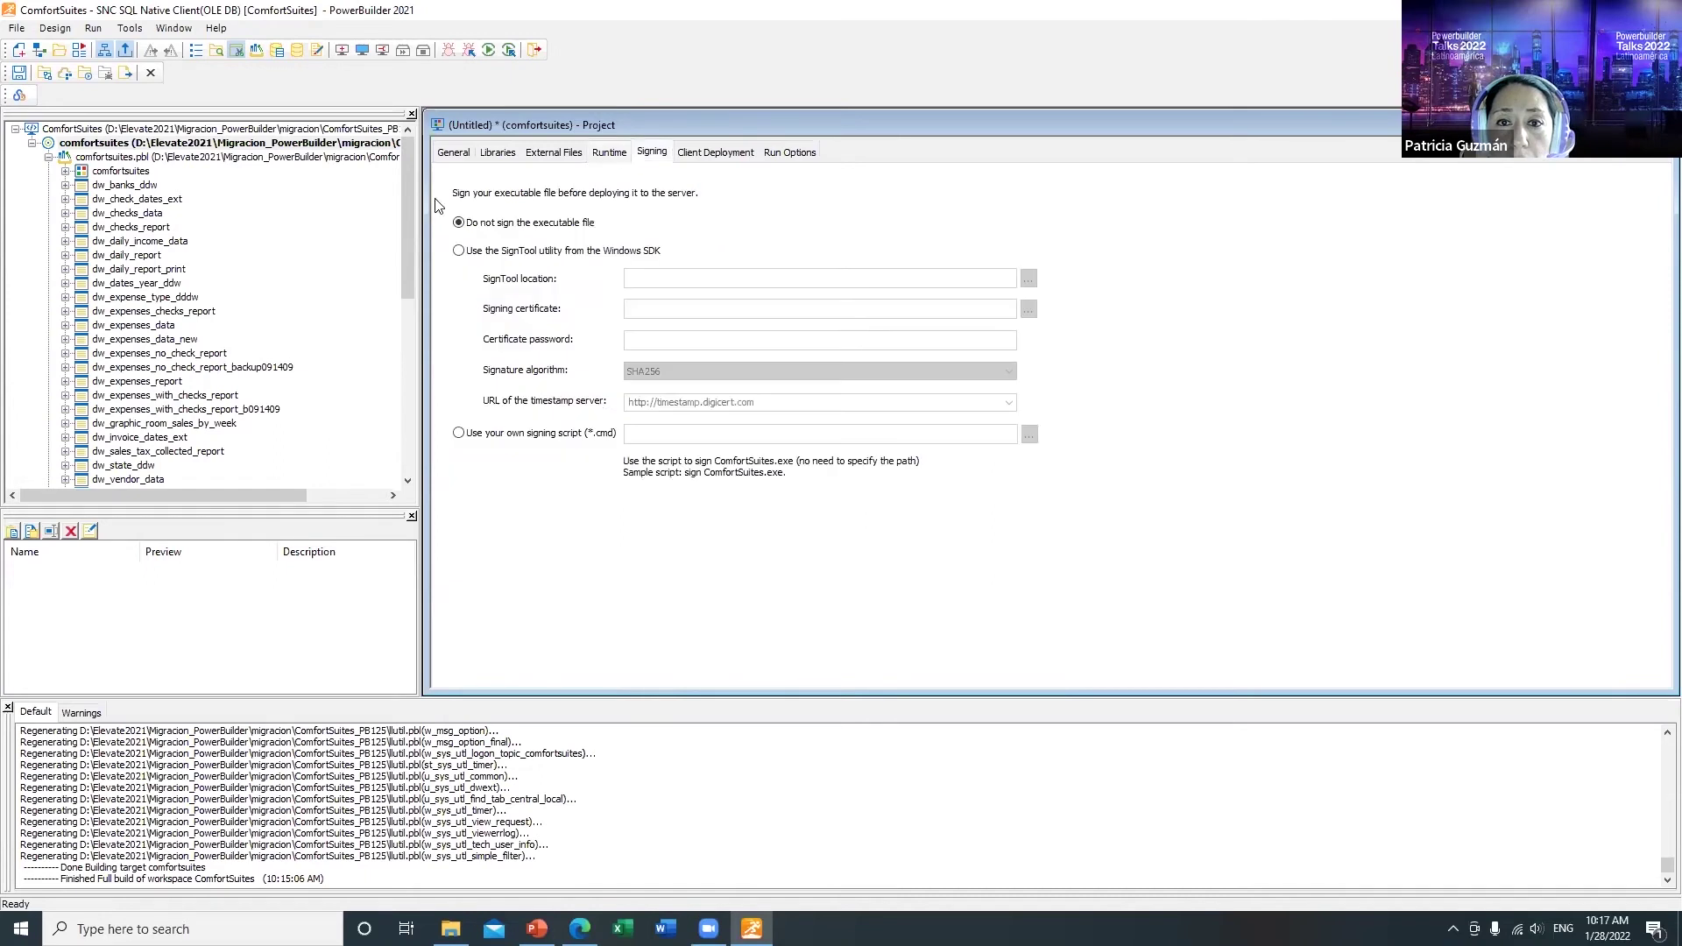
Step: Test the Local server's web root path C:\inetpub\wwwroot successfully and accept its settings
left_click(701, 158)
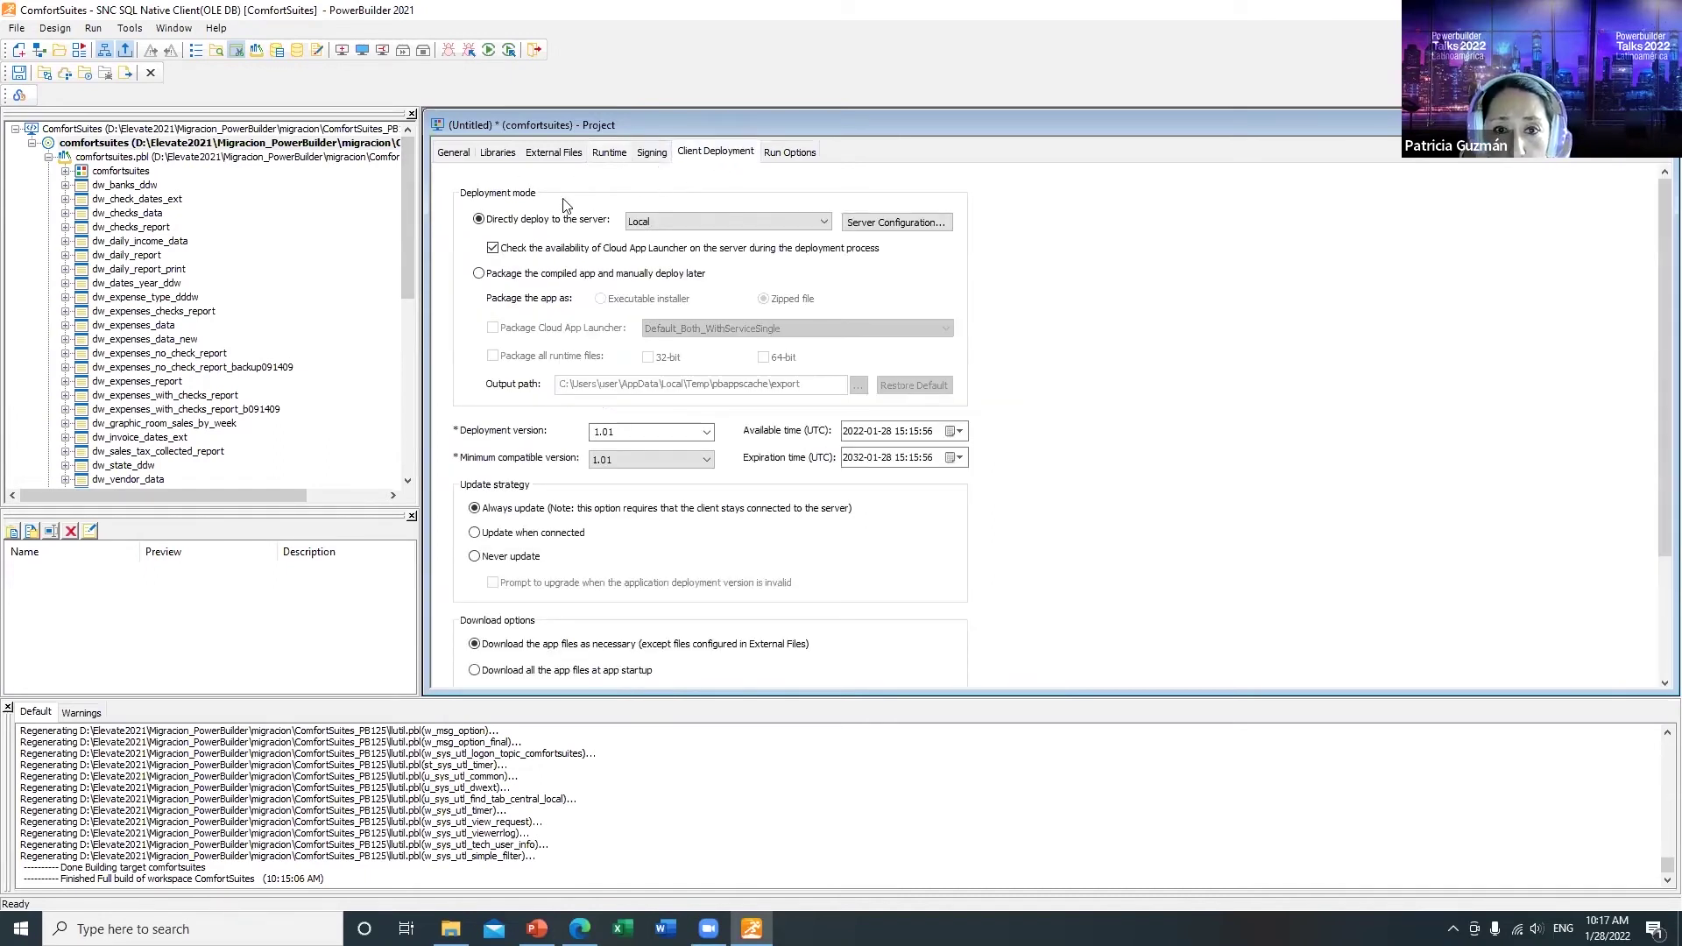
left_click(918, 221)
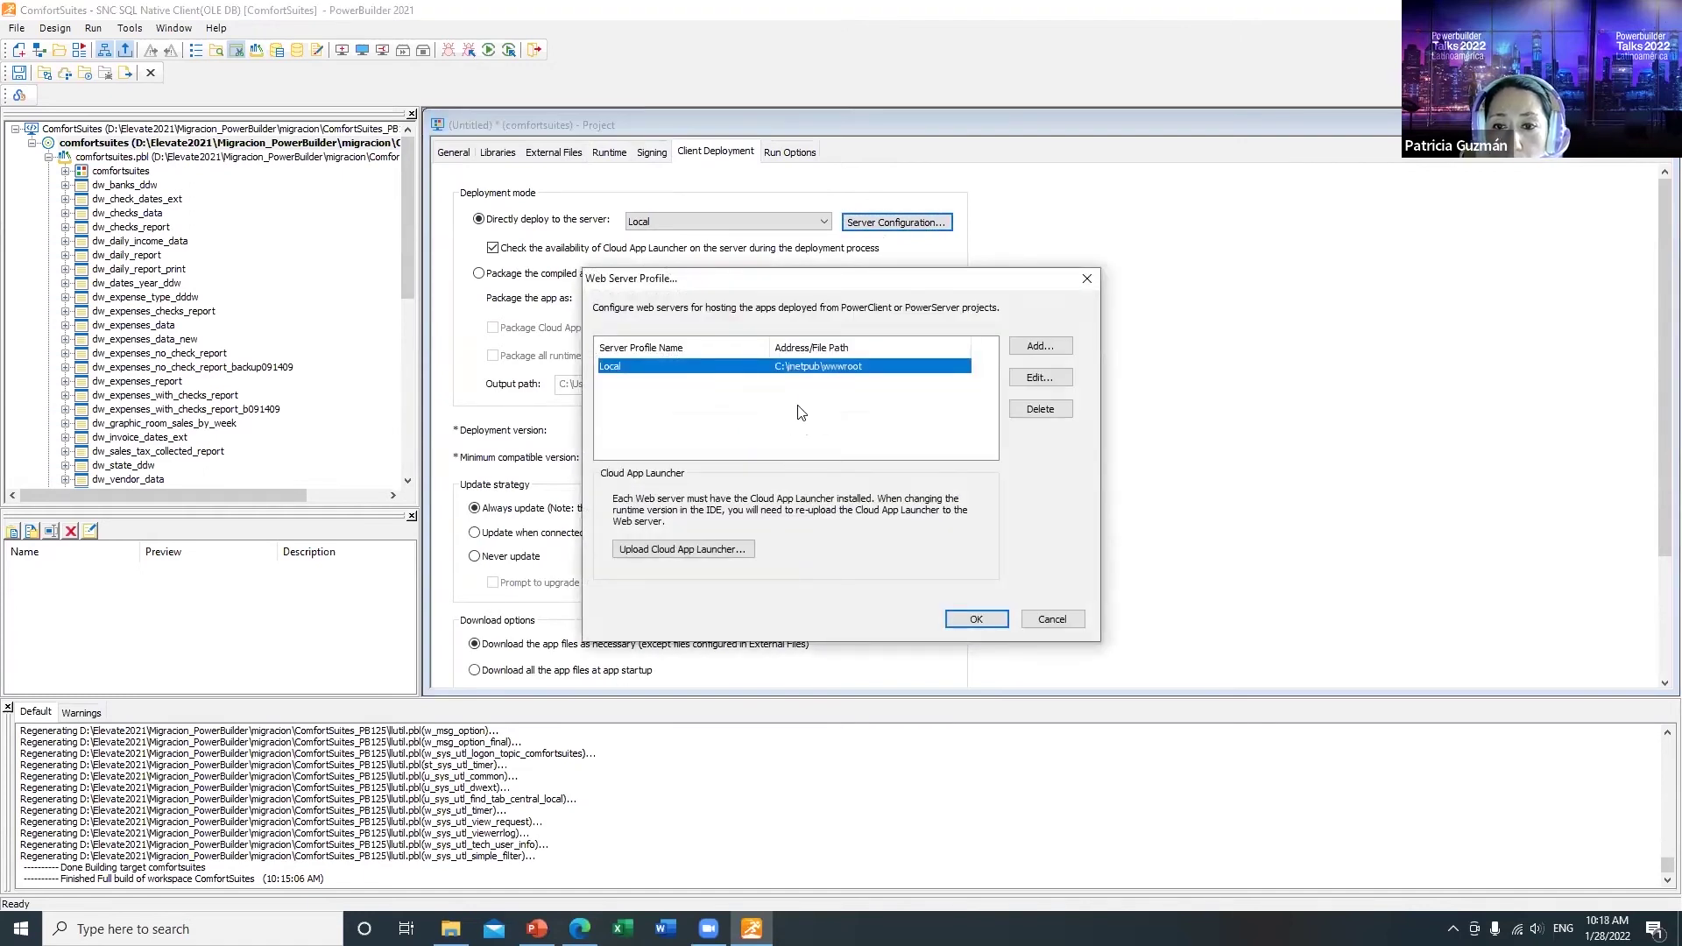
left_click(1038, 379)
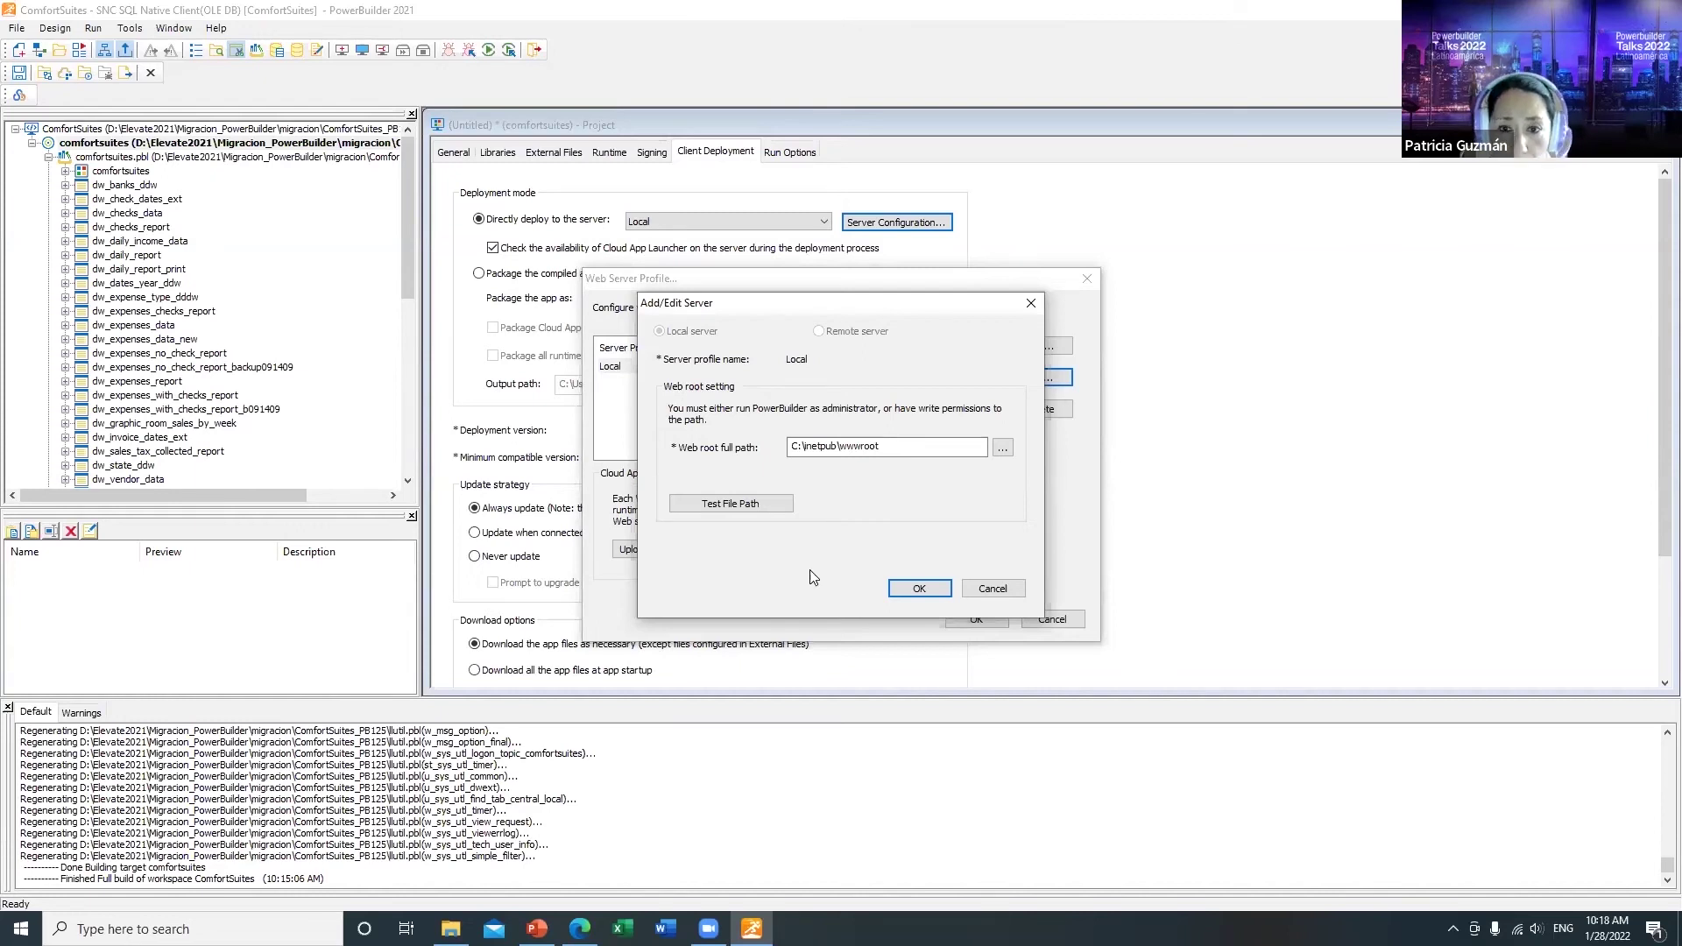
left_click(727, 505)
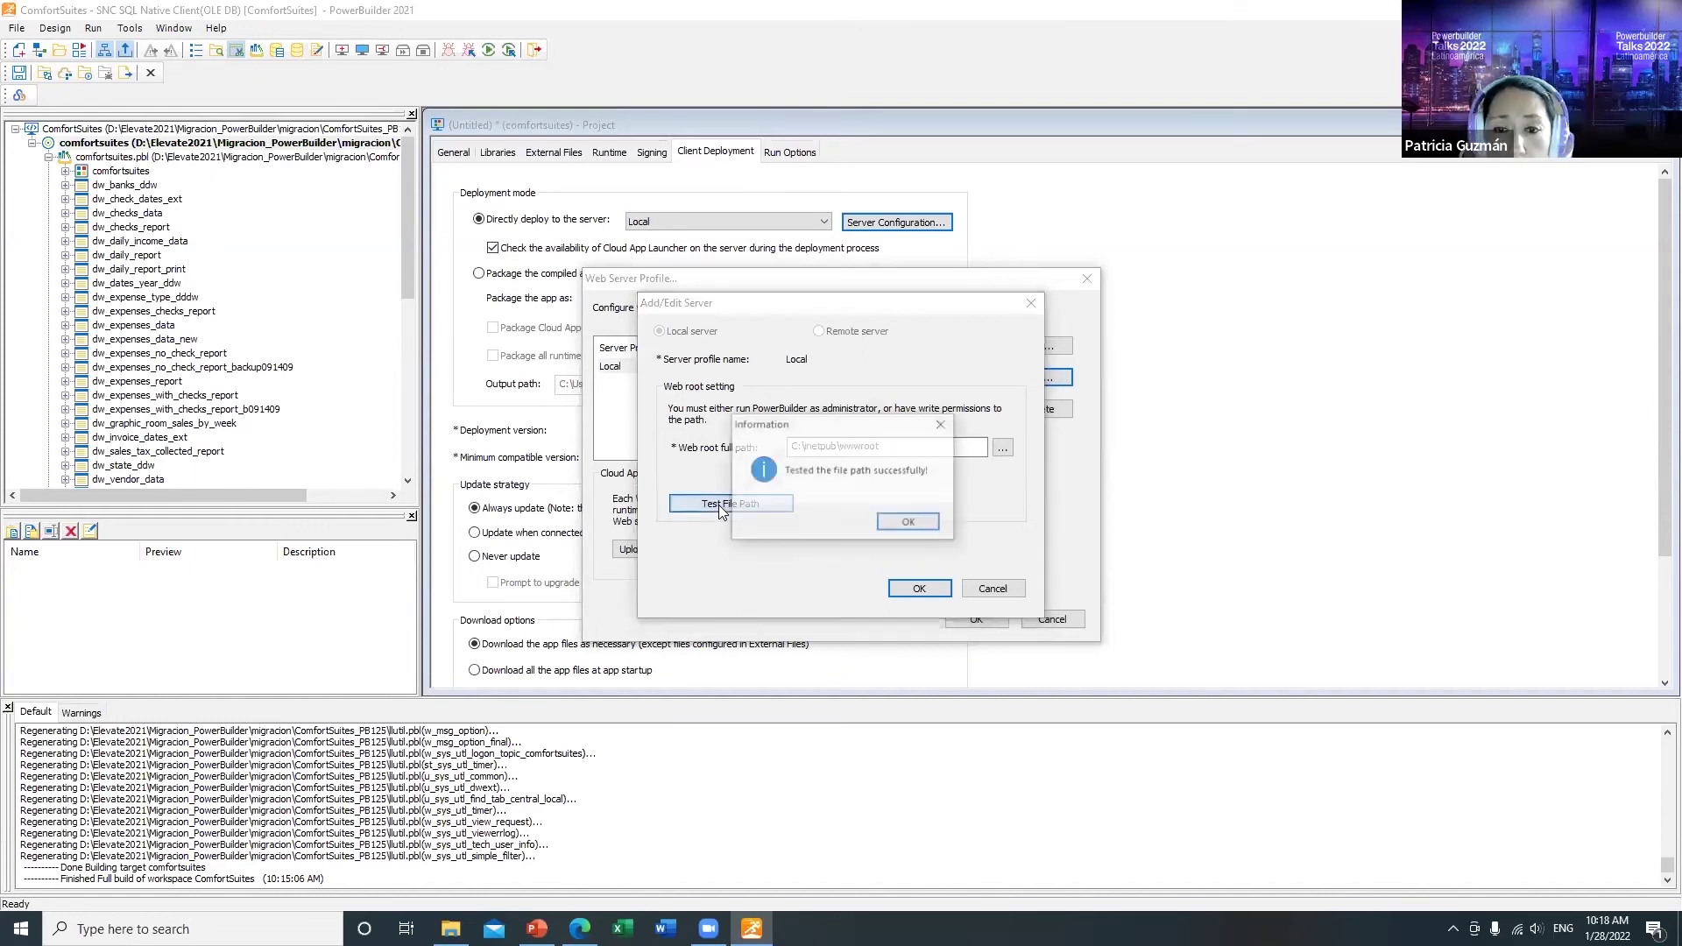
left_click(908, 523)
left_click_drag(920, 446, 769, 446)
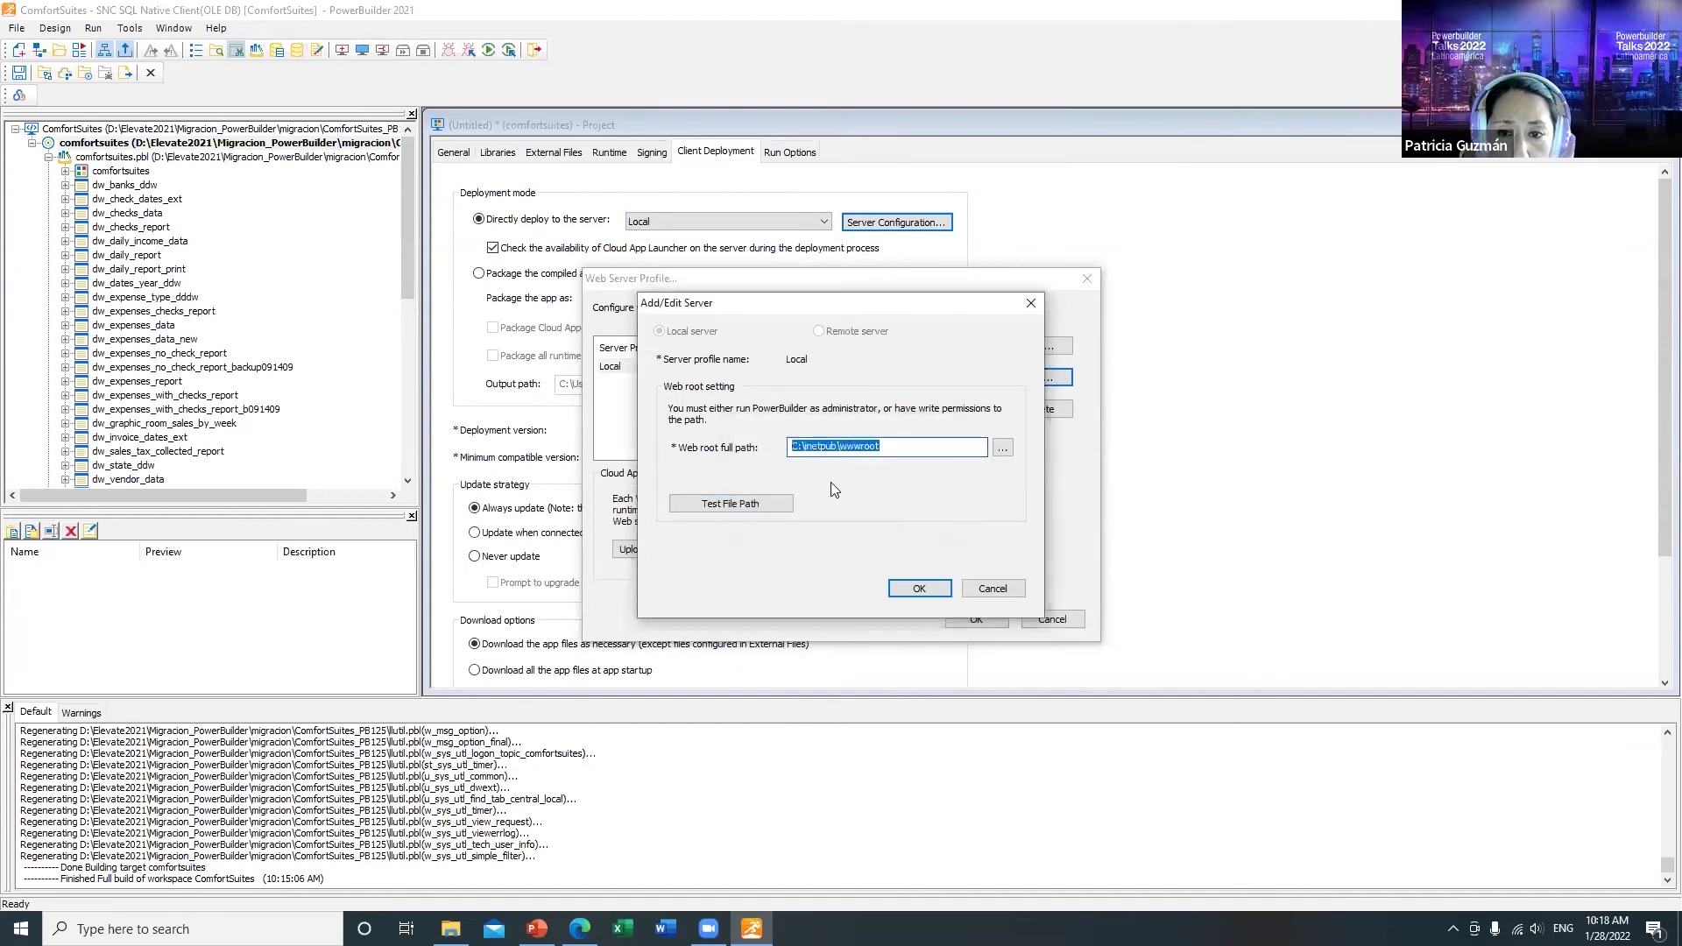
left_click_drag(917, 441, 776, 450)
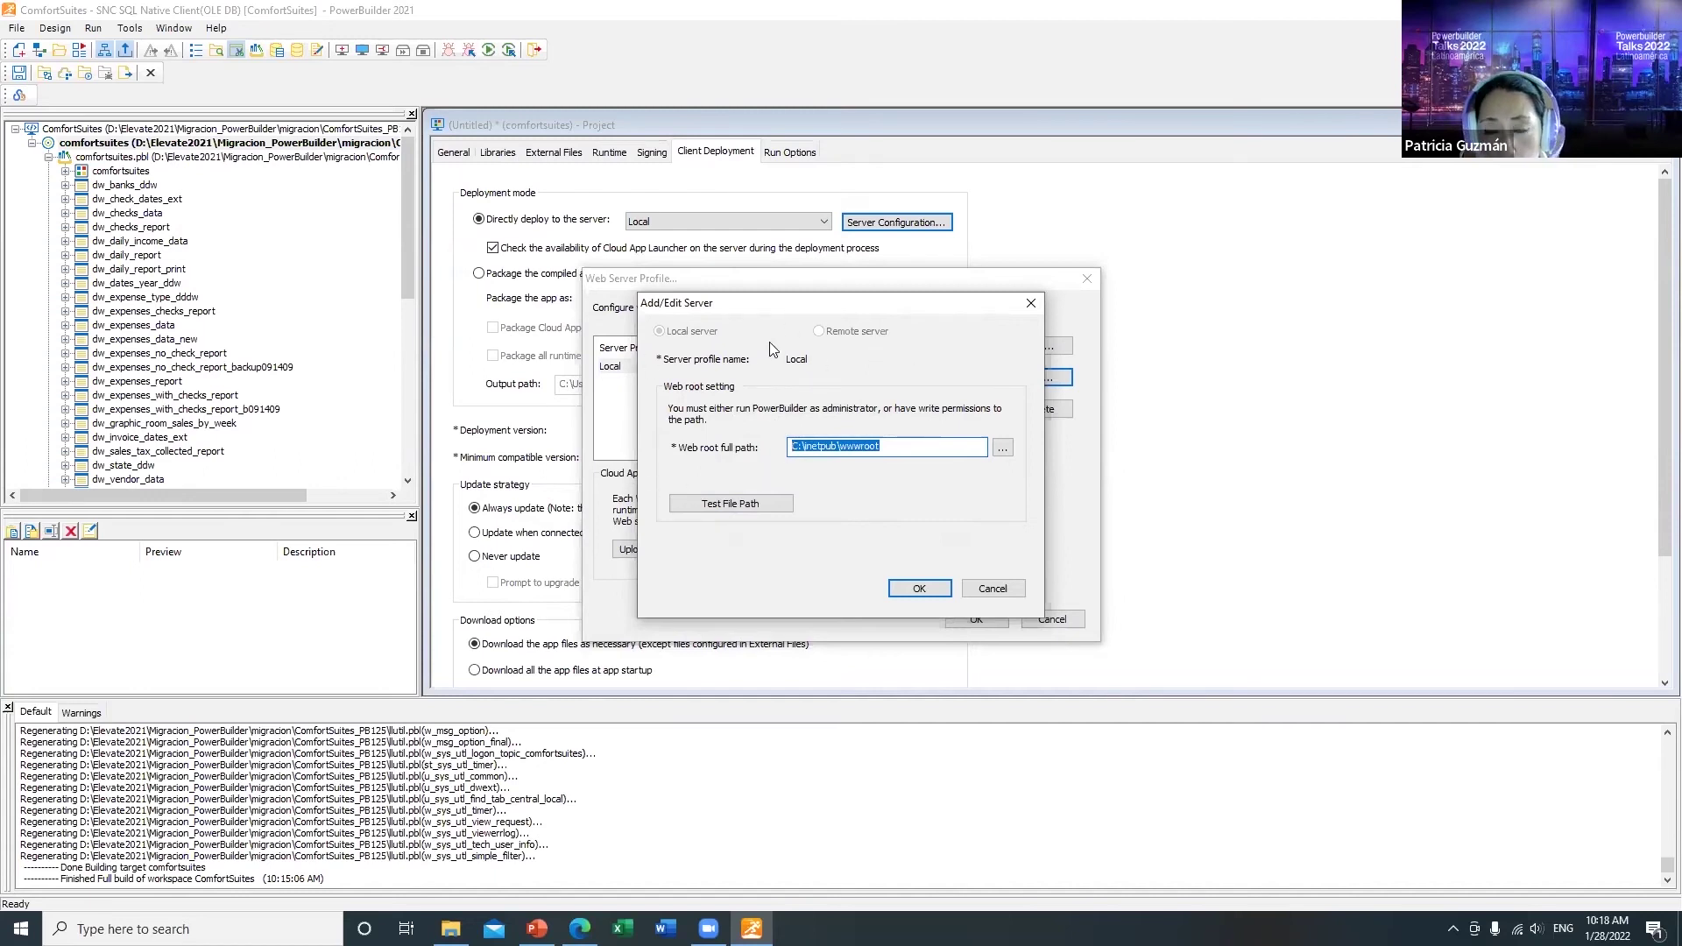
left_click(920, 586)
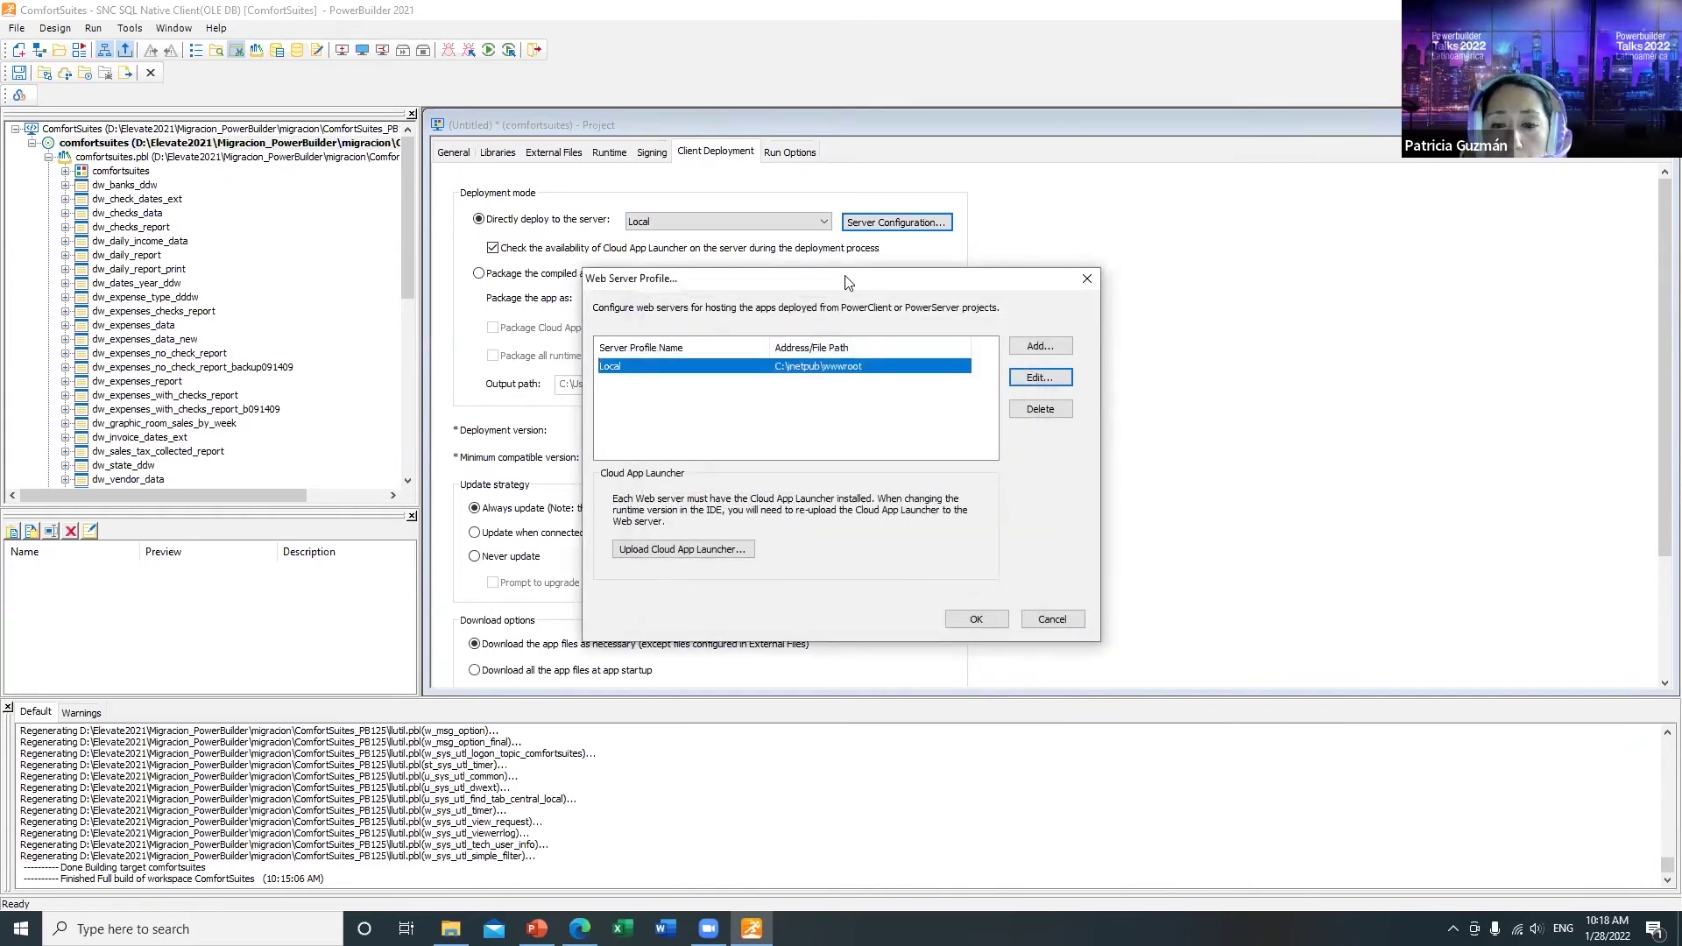
Step: Upload the Cloud App Launcher and 32-bit runtime files to the Local server
left_click_drag(843, 278, 854, 209)
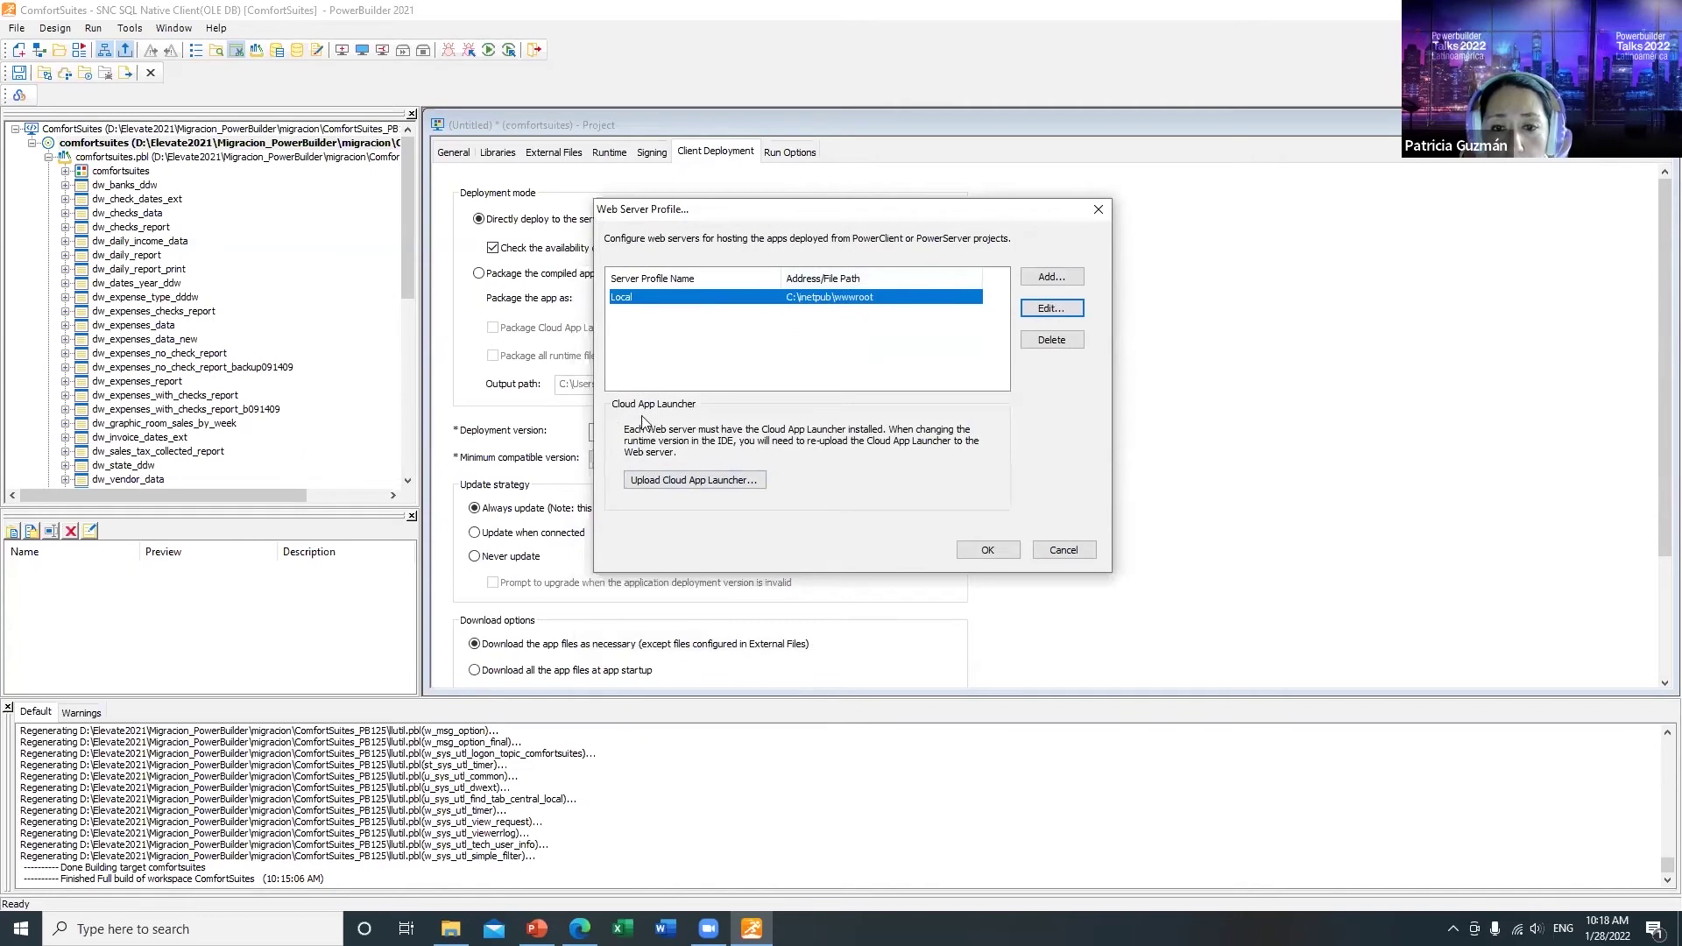
left_click(751, 479)
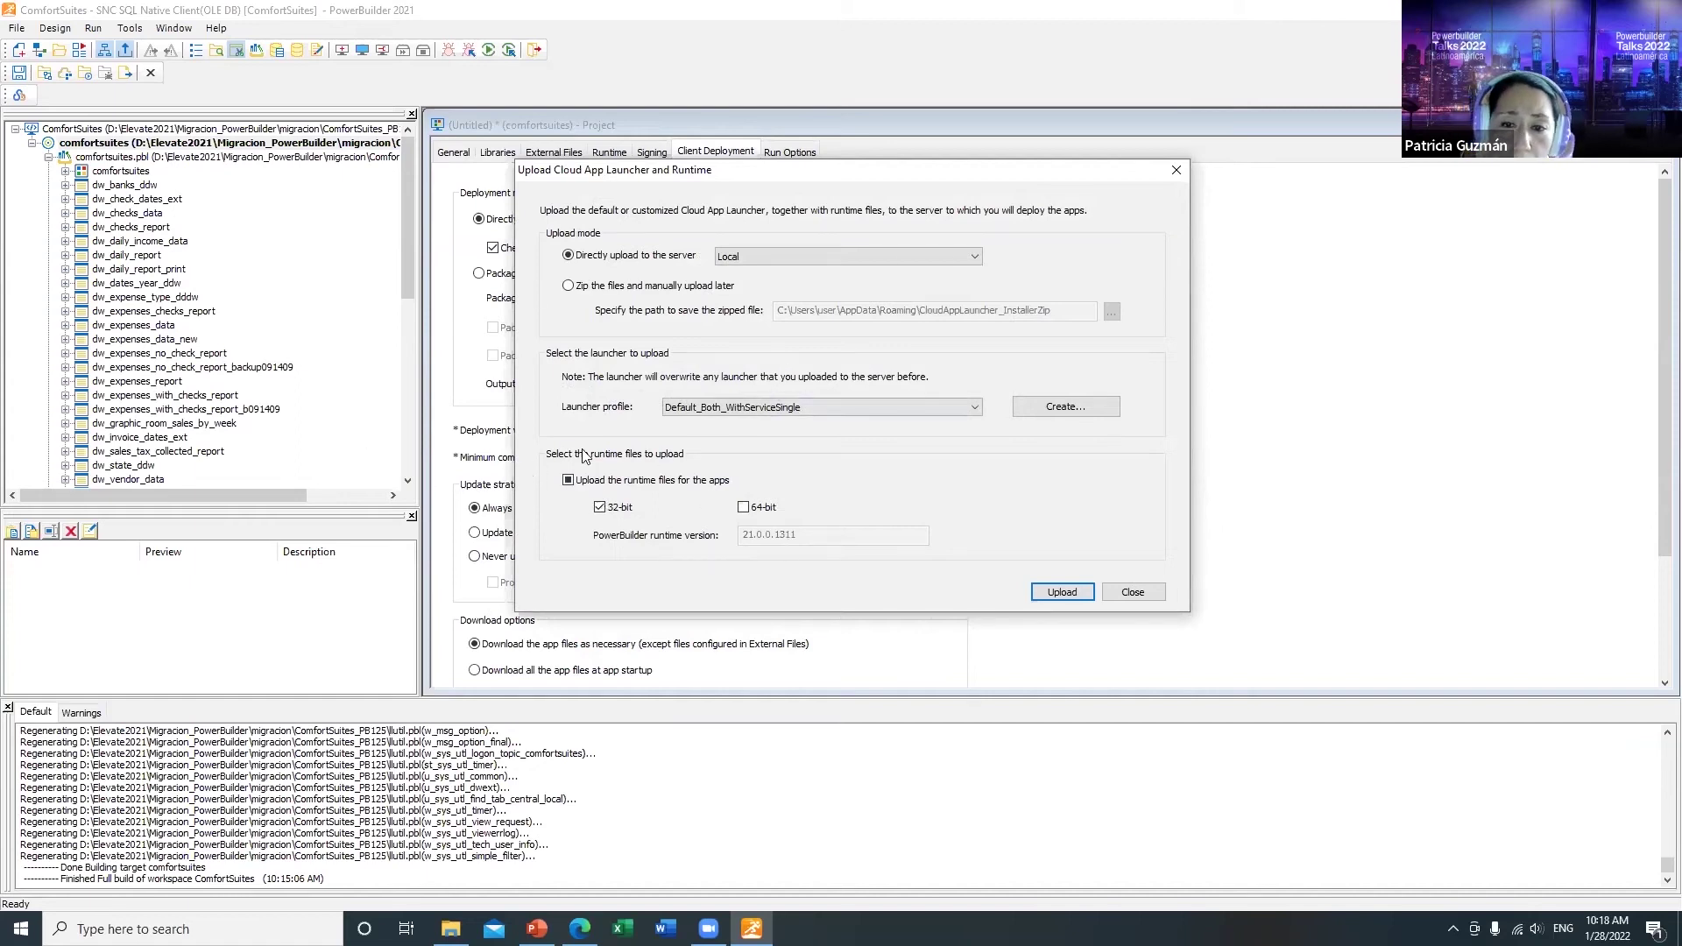
left_click(1063, 591)
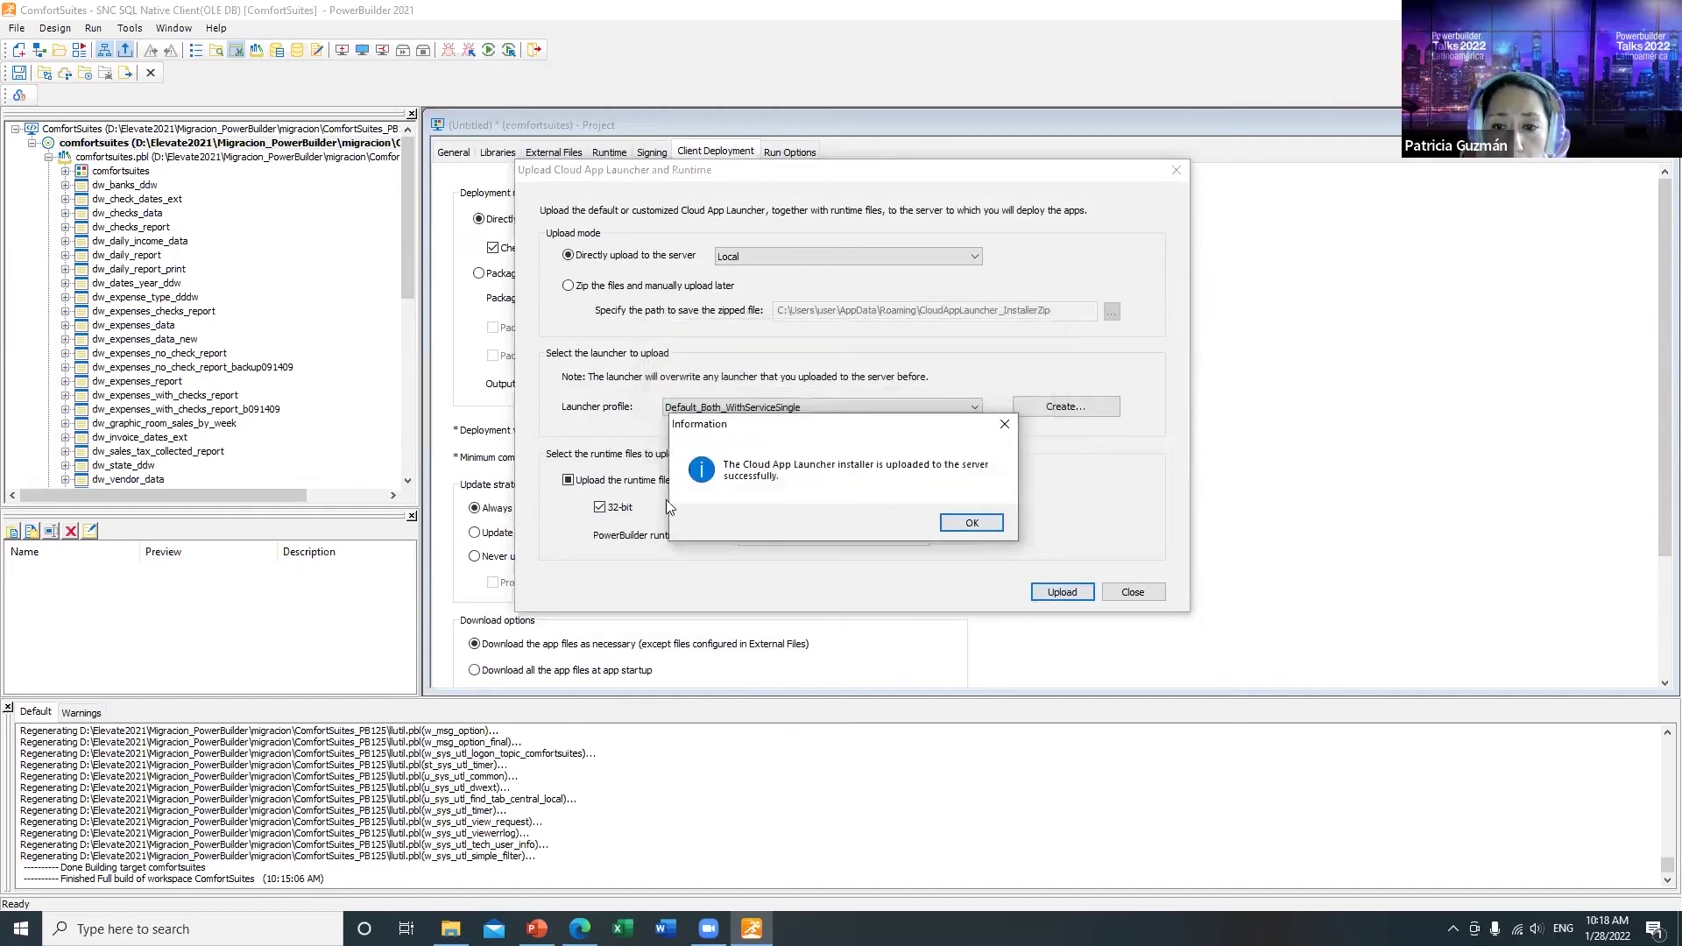
left_click(972, 523)
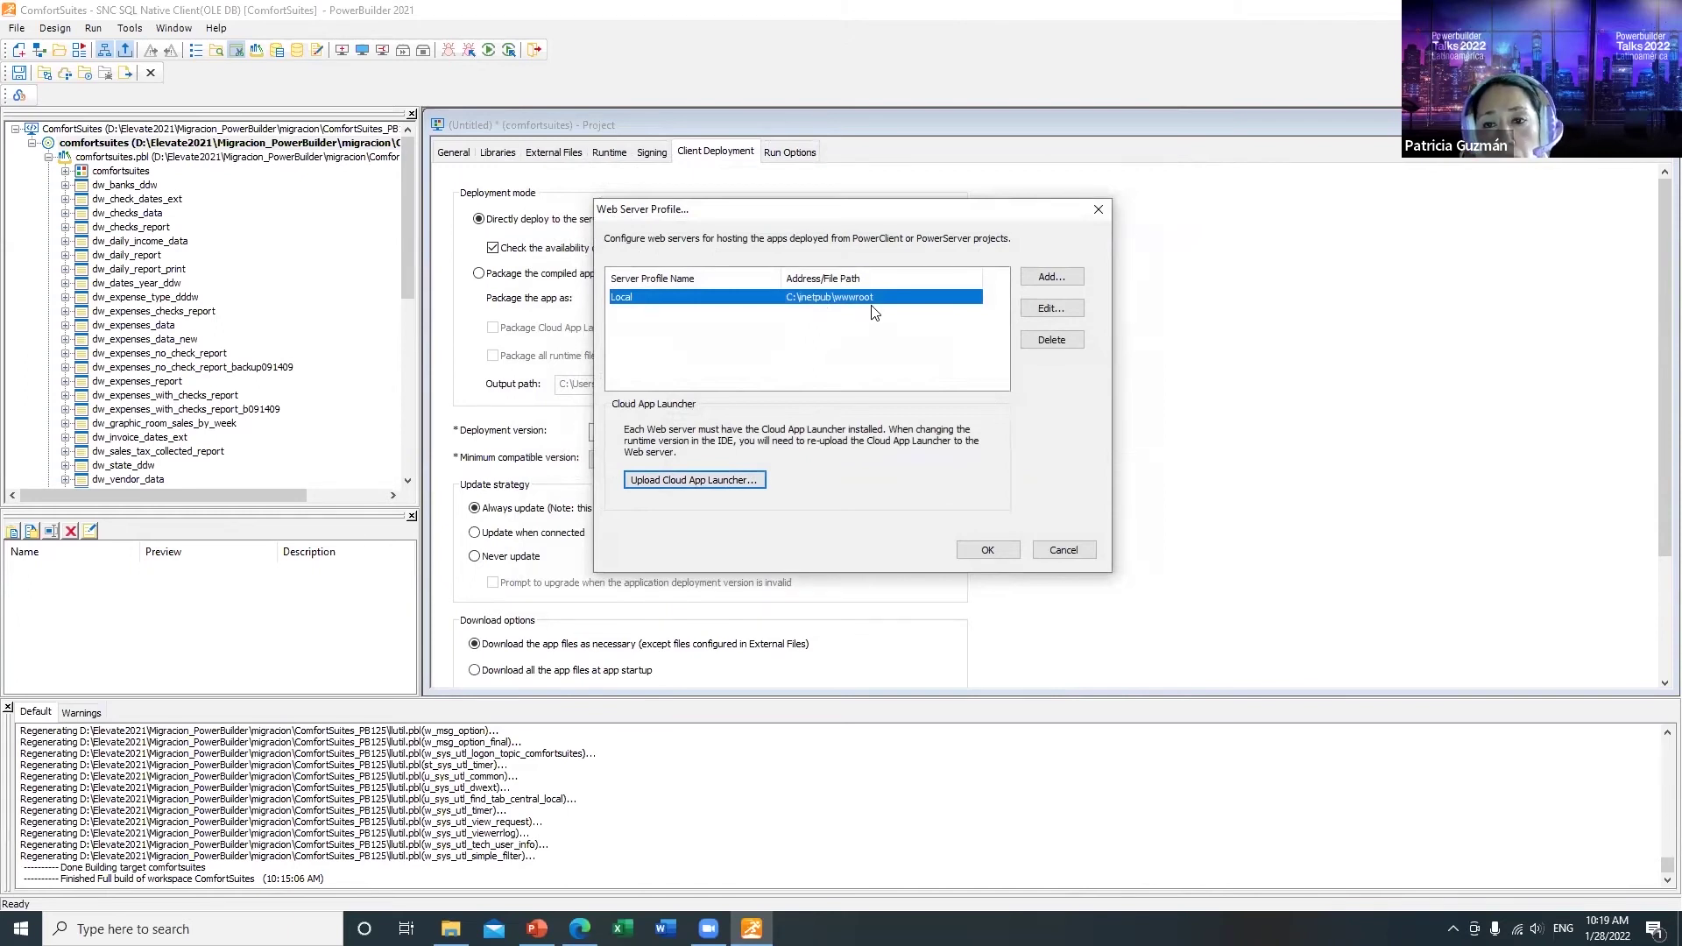
Step: Close the server profiles and set the update strategy to Update when connected
left_click(985, 550)
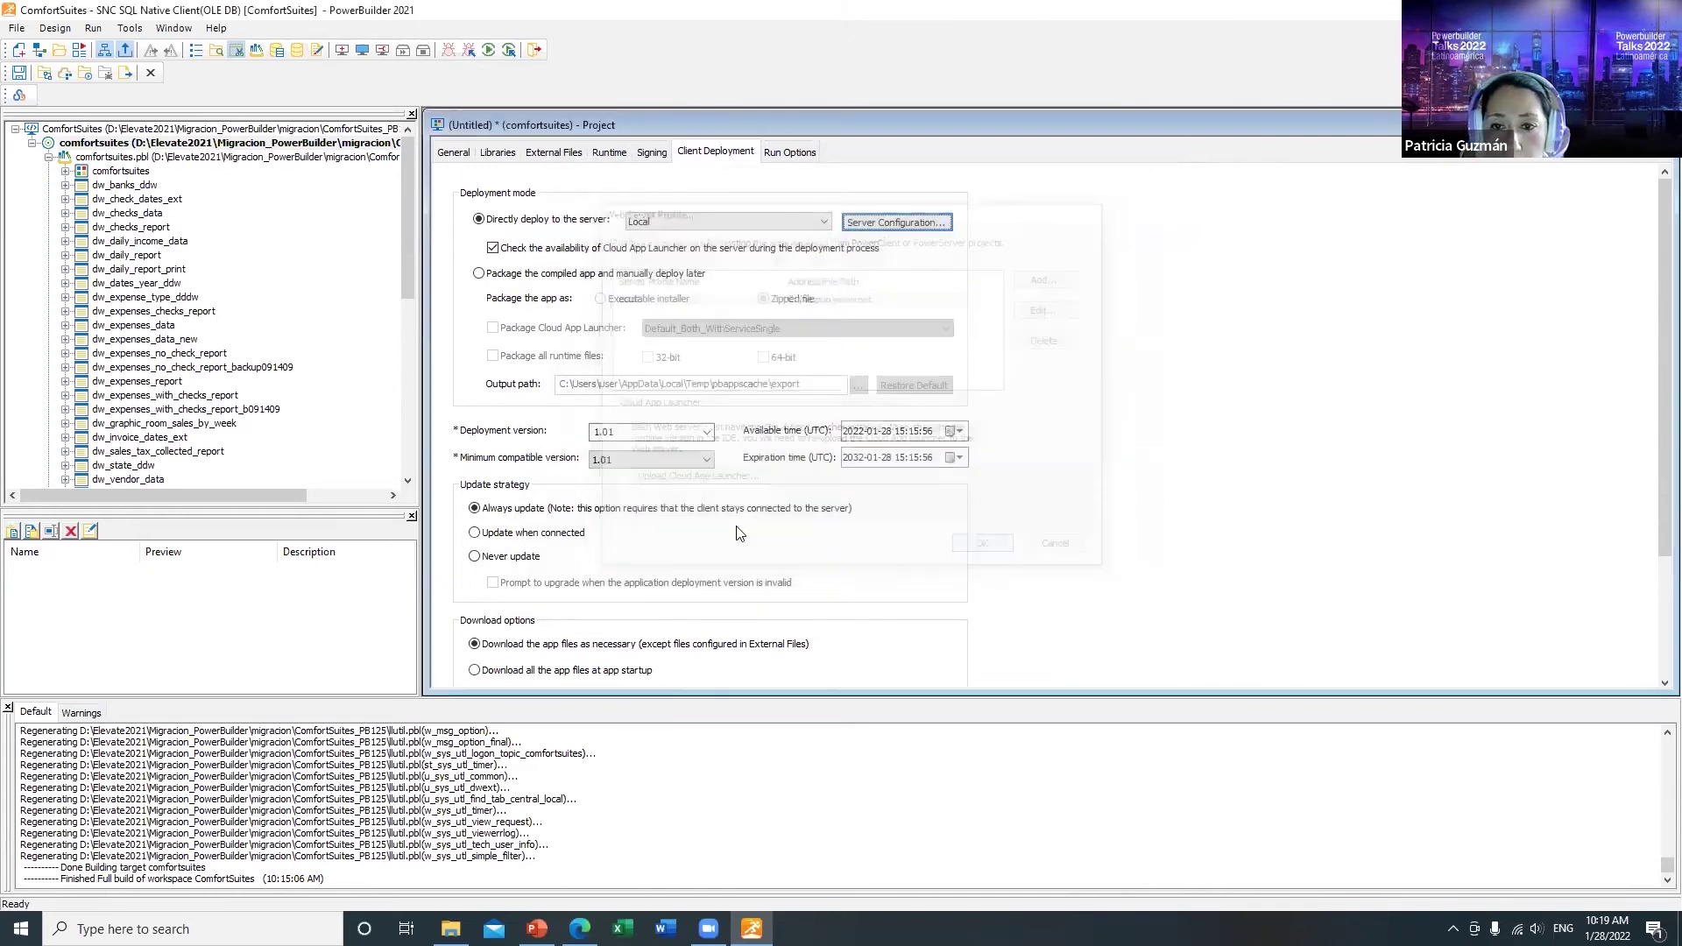
scroll(859, 451, "down", 2)
scroll(860, 447, "up", 1)
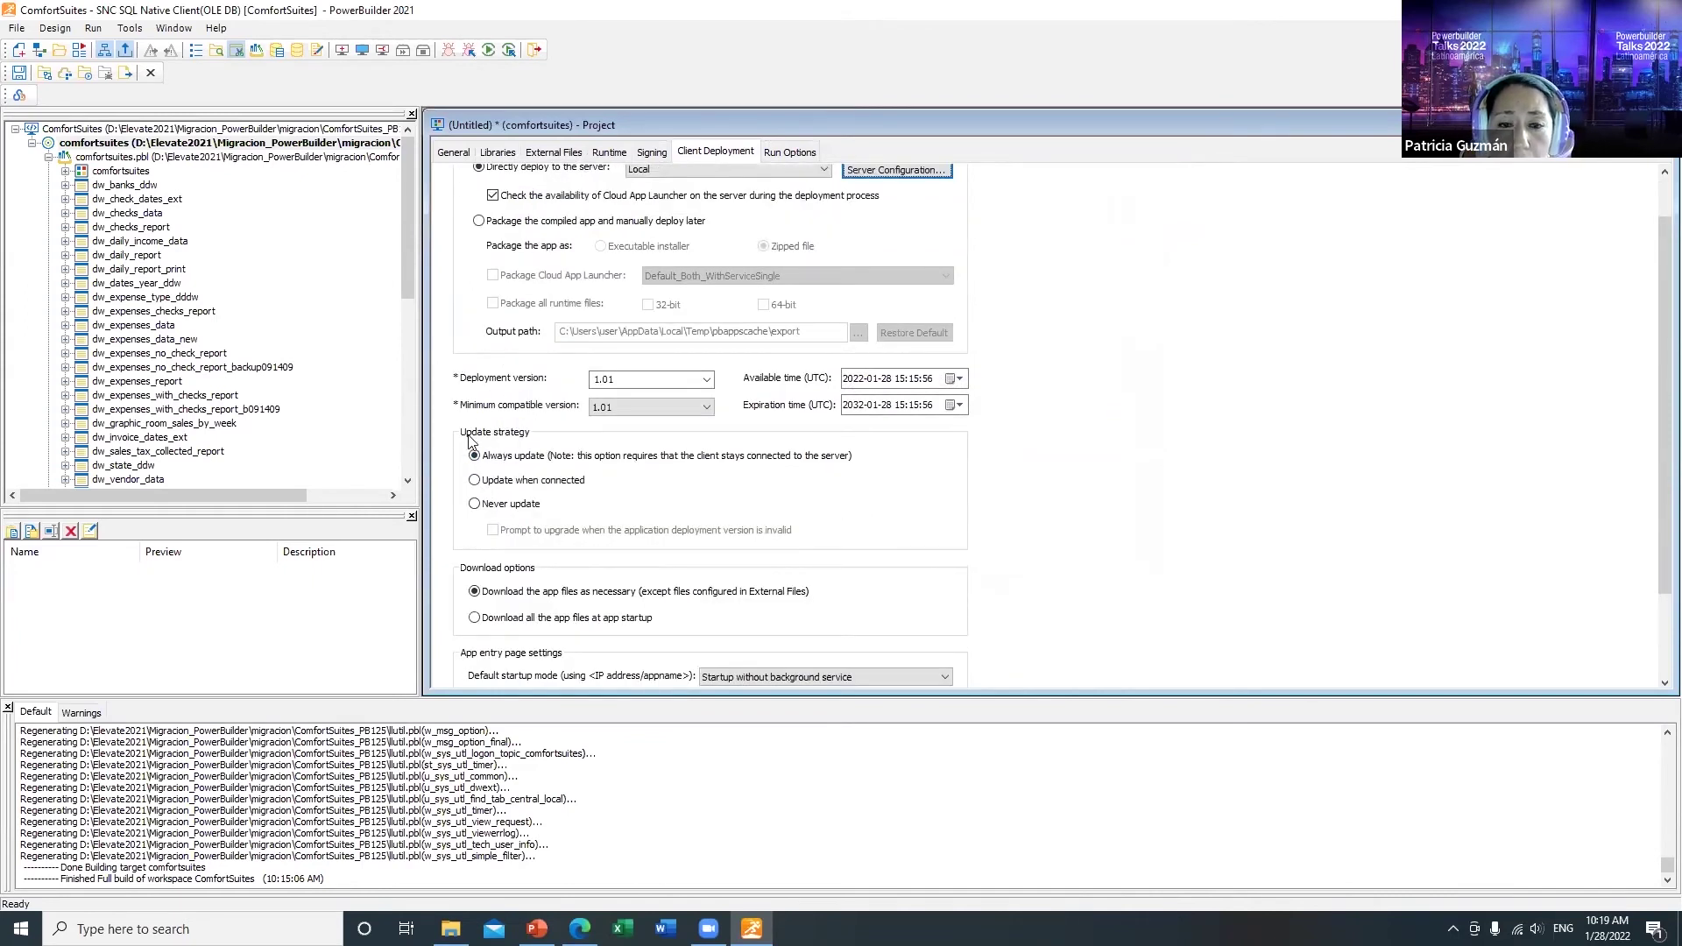
left_click(476, 484)
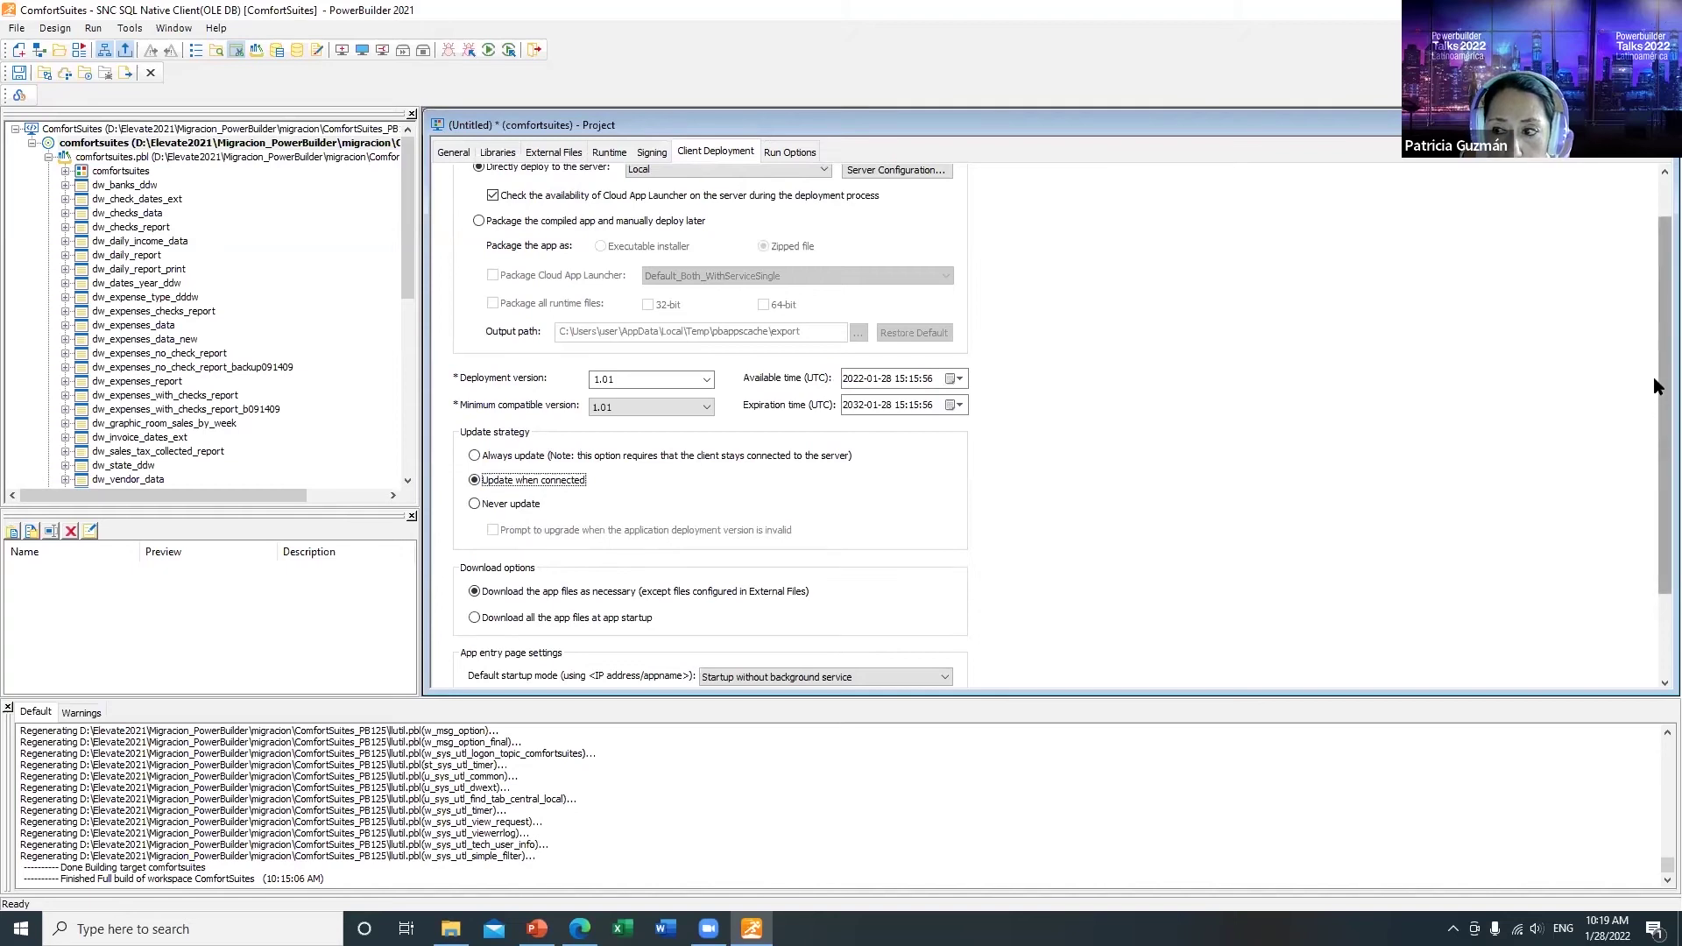
scroll(1656, 385, "down", 3)
scroll(1656, 299, "up", 4)
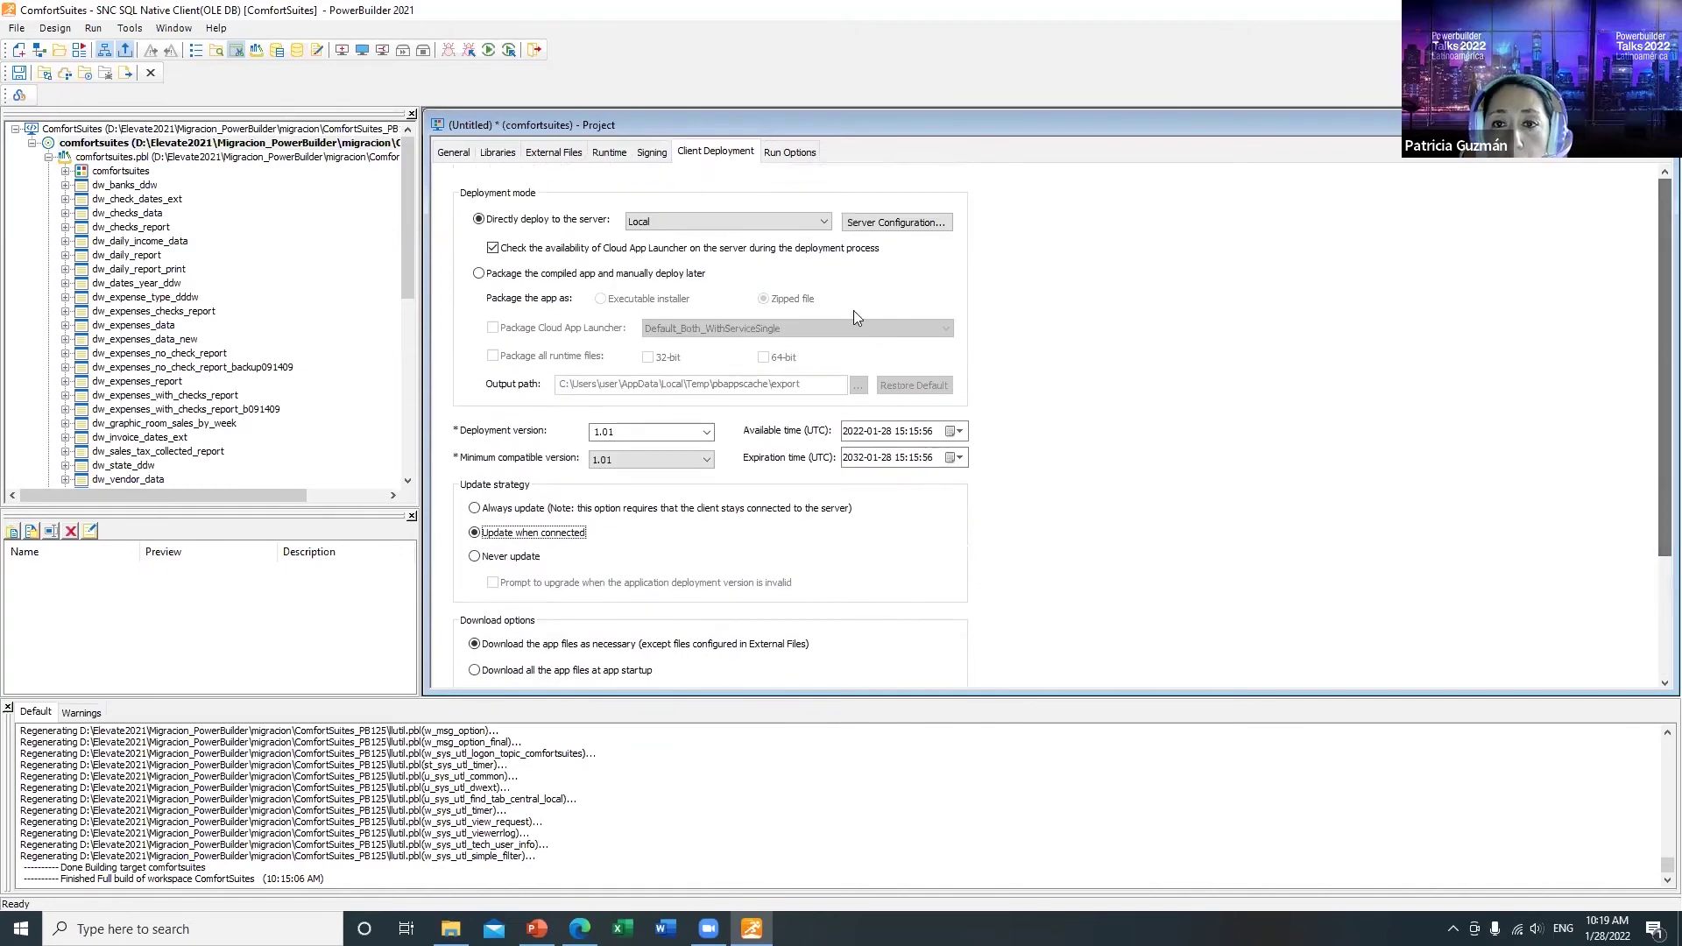
left_click(793, 155)
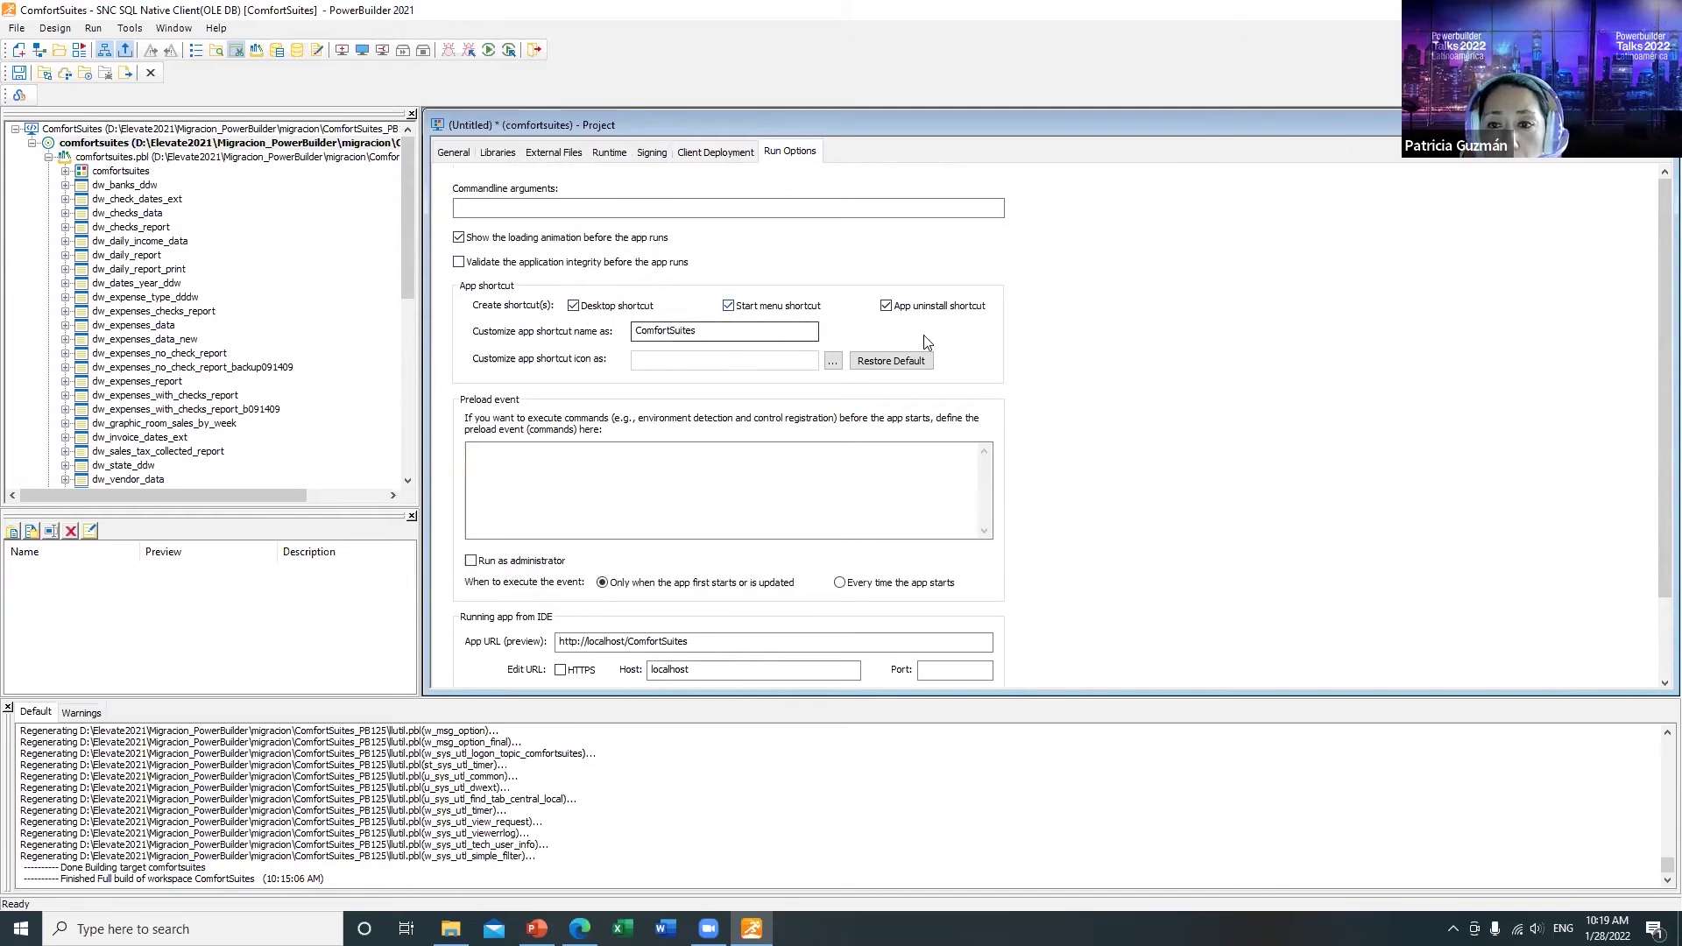
scroll(1653, 319, "down", 3)
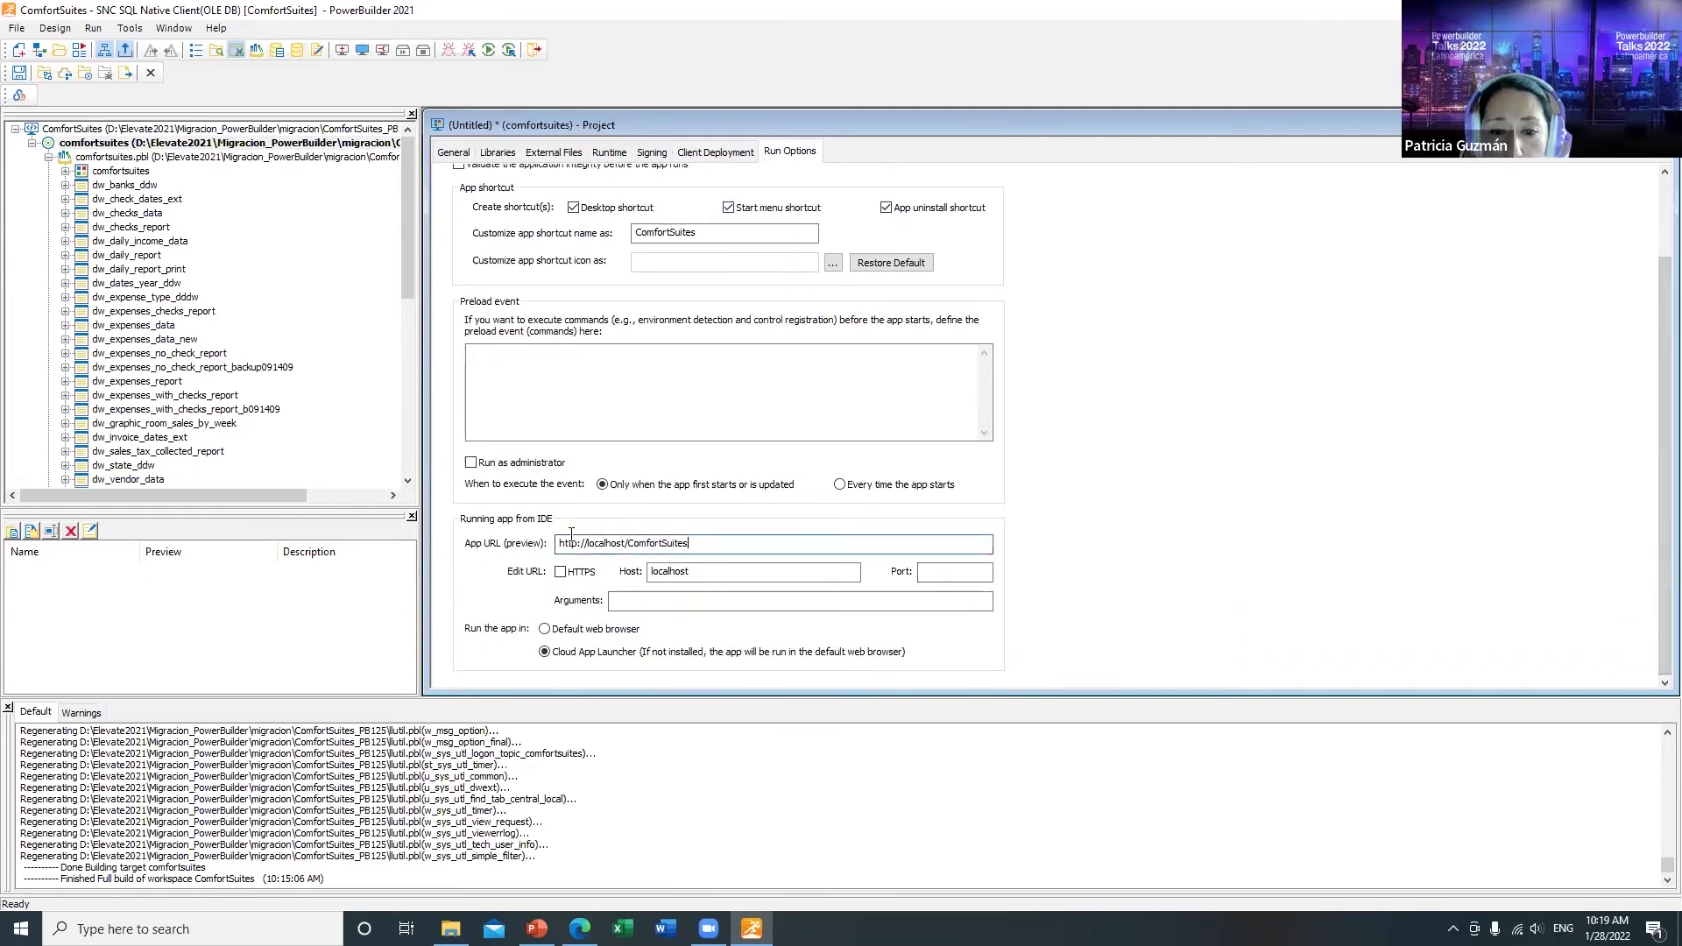
left_click_drag(693, 544, 543, 536)
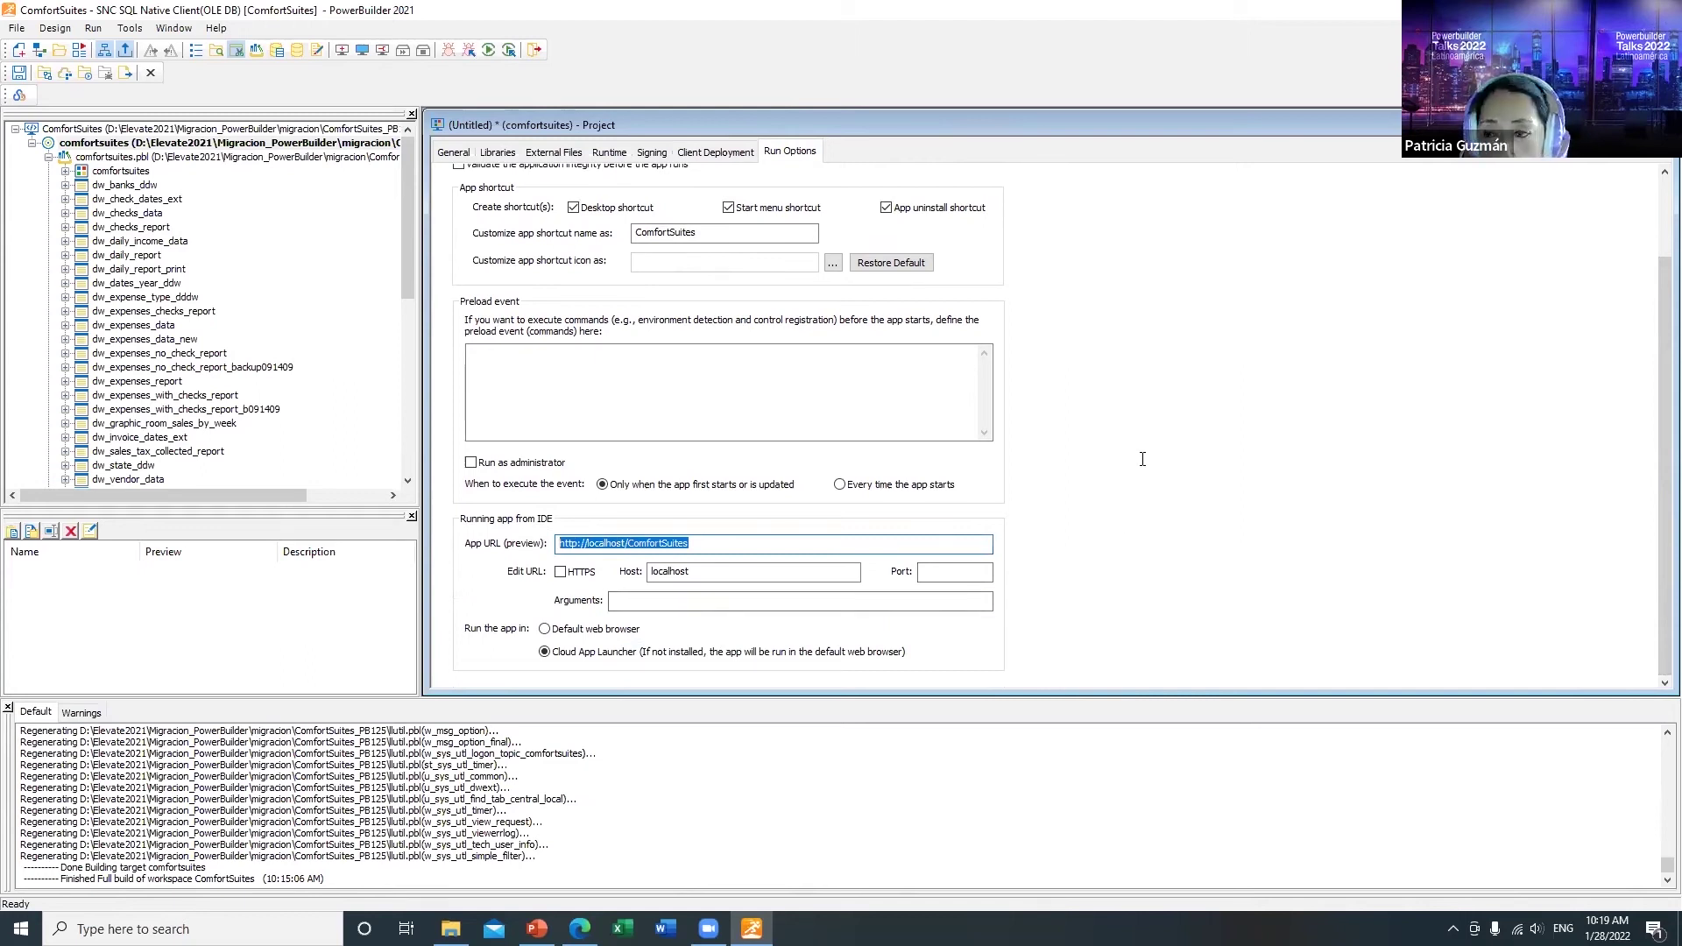
scroll(1143, 460, "up", 3)
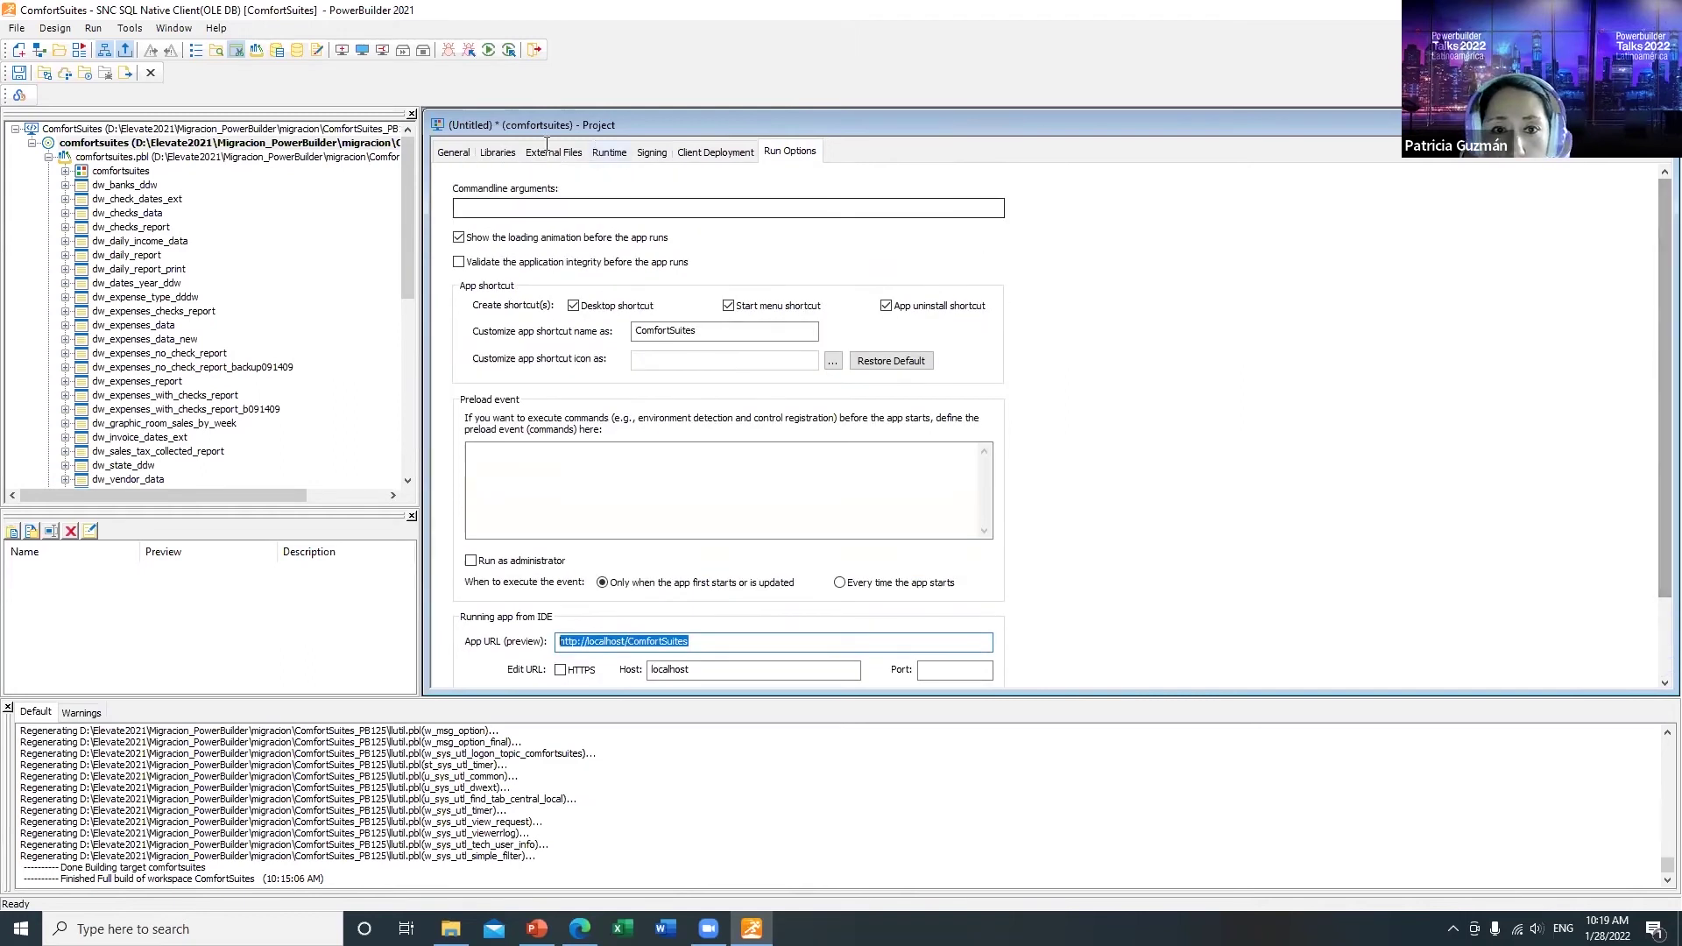
Step: Save the project as pc_comfortsuites and deploy it to the Local server
left_click(453, 152)
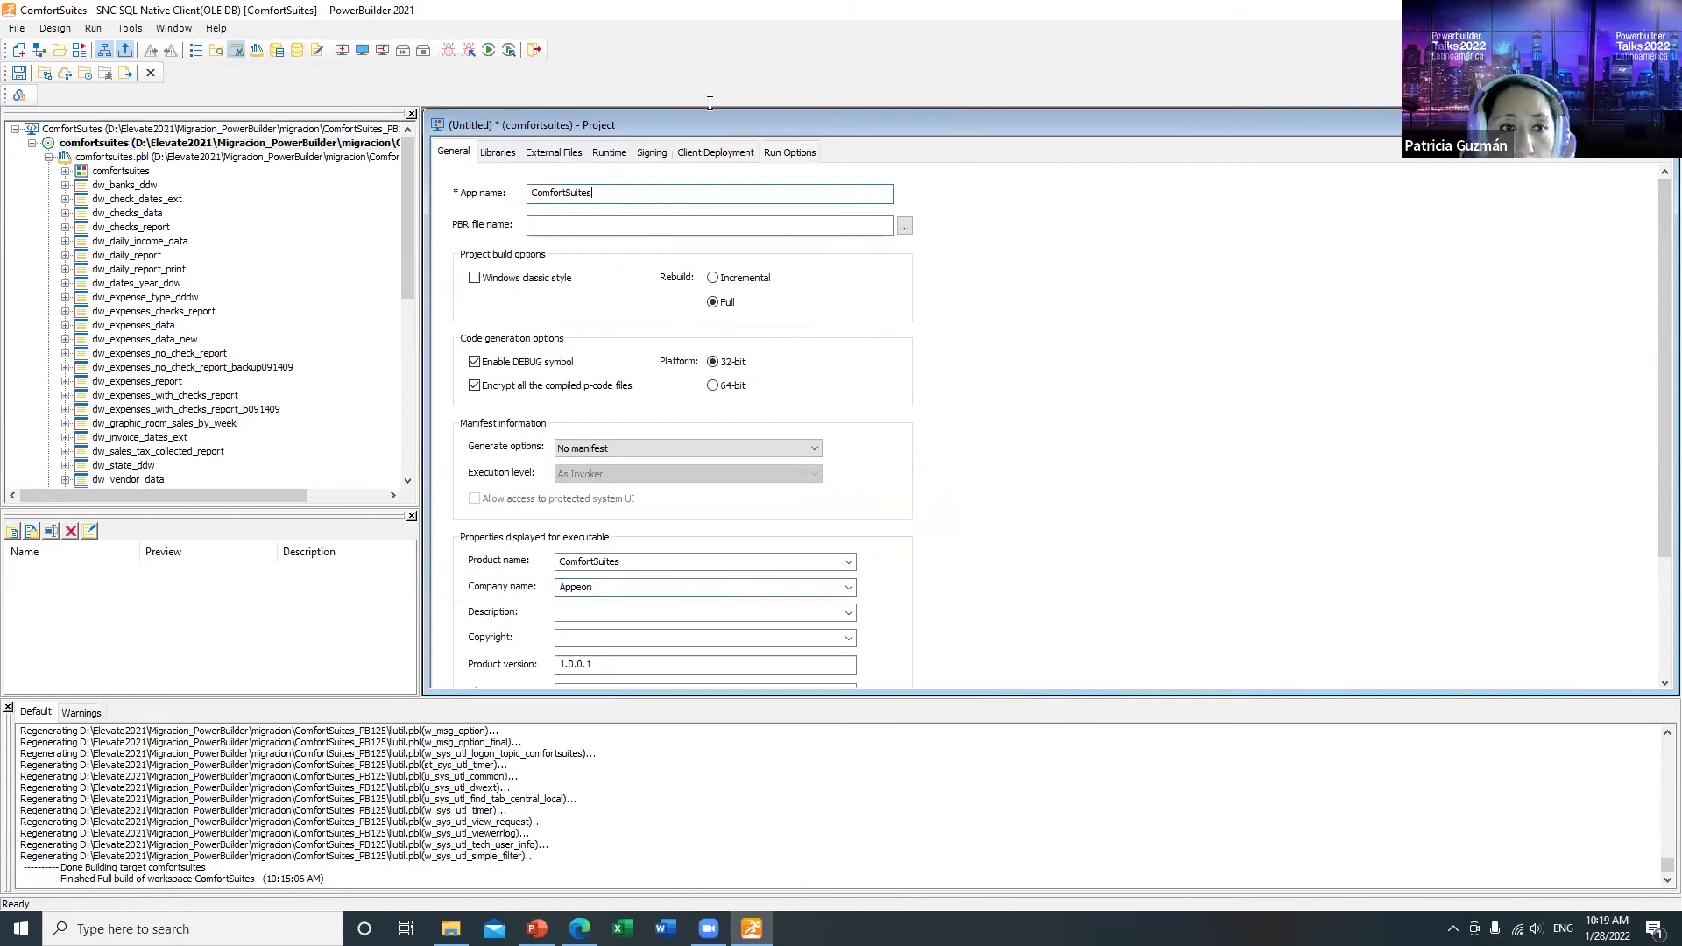
left_click(19, 74)
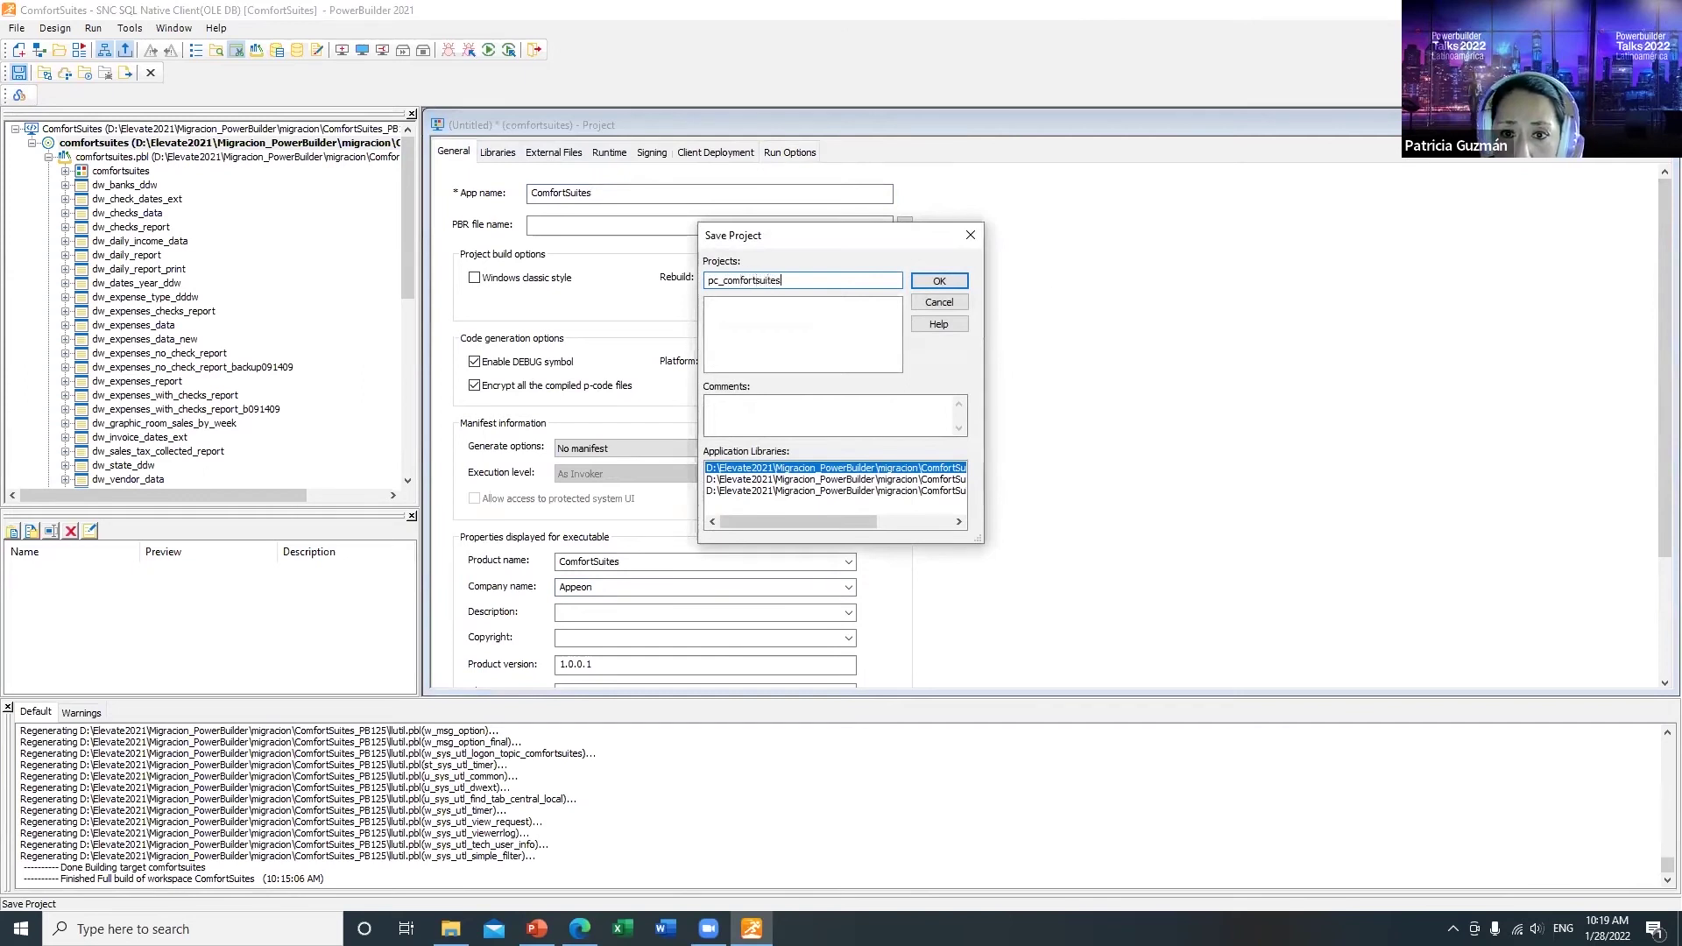
left_click(954, 284)
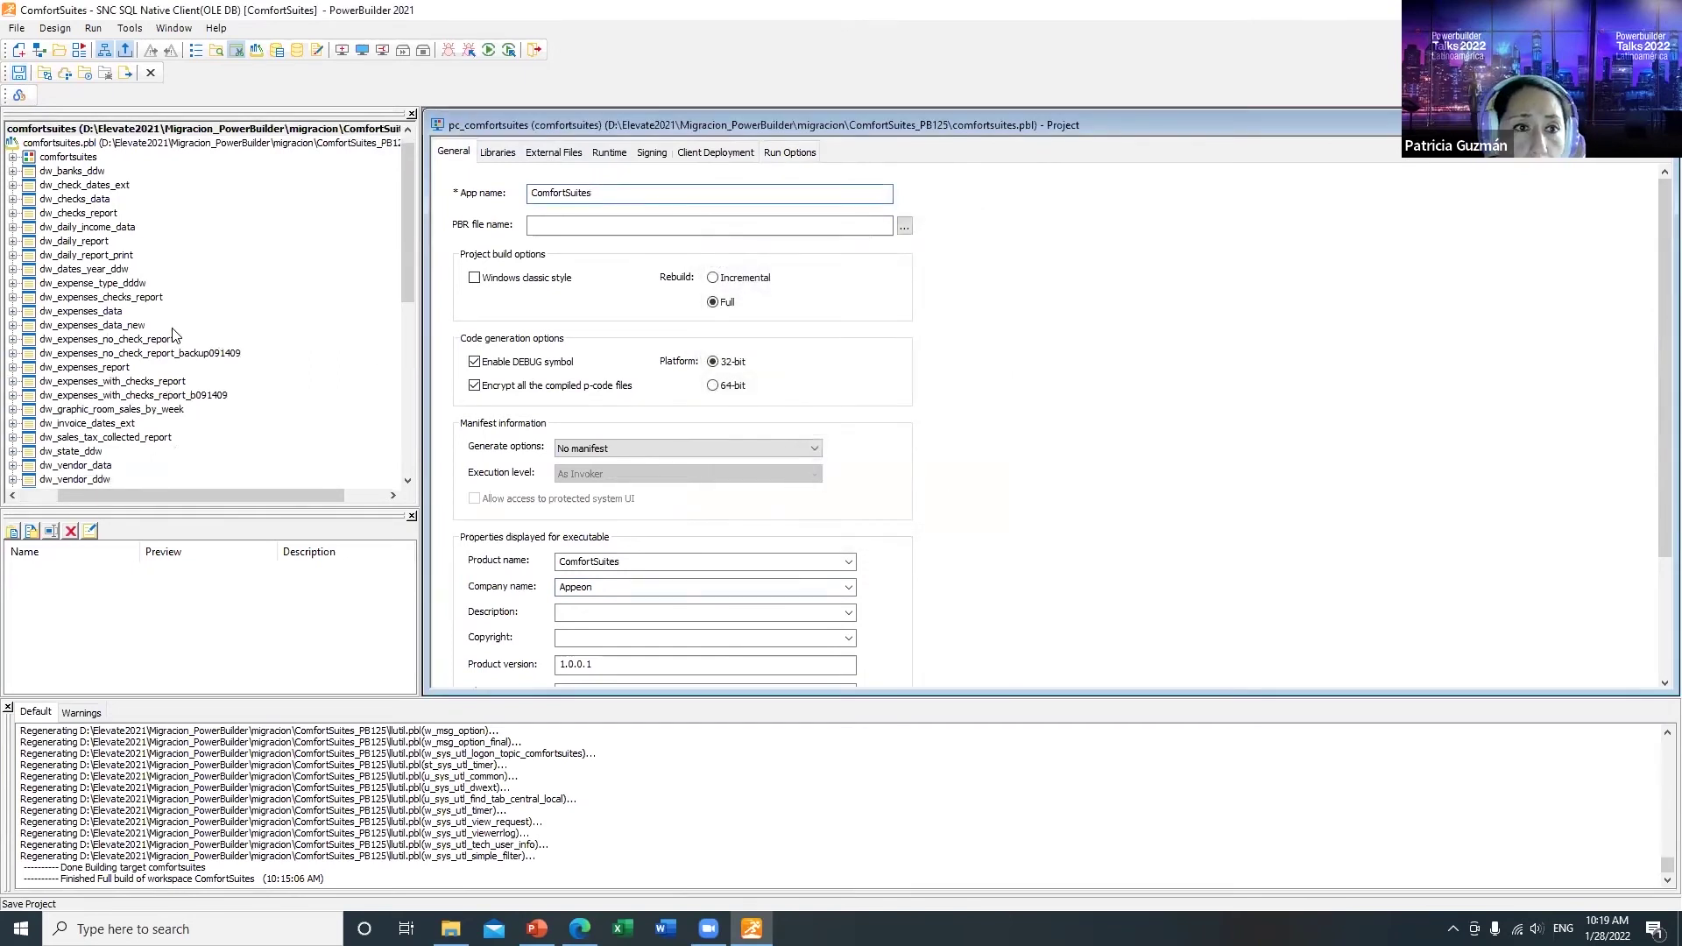
left_click(47, 75)
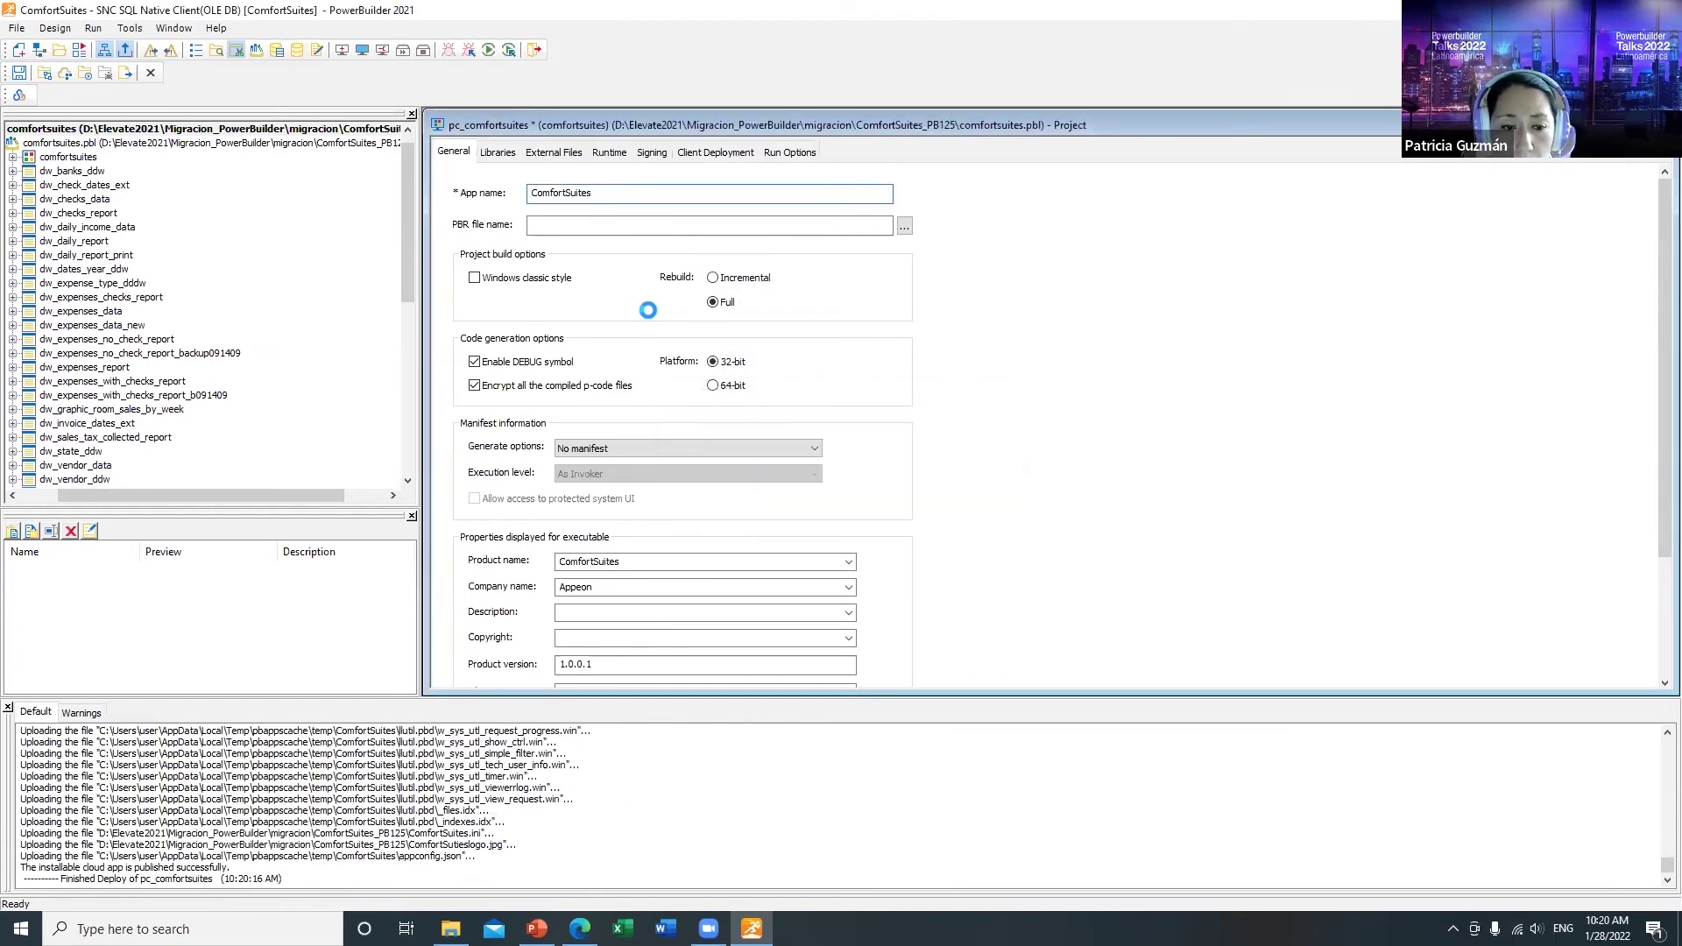
Step: Run the deployed ComfortSuites app and log in with the login id and password
left_click(89, 79)
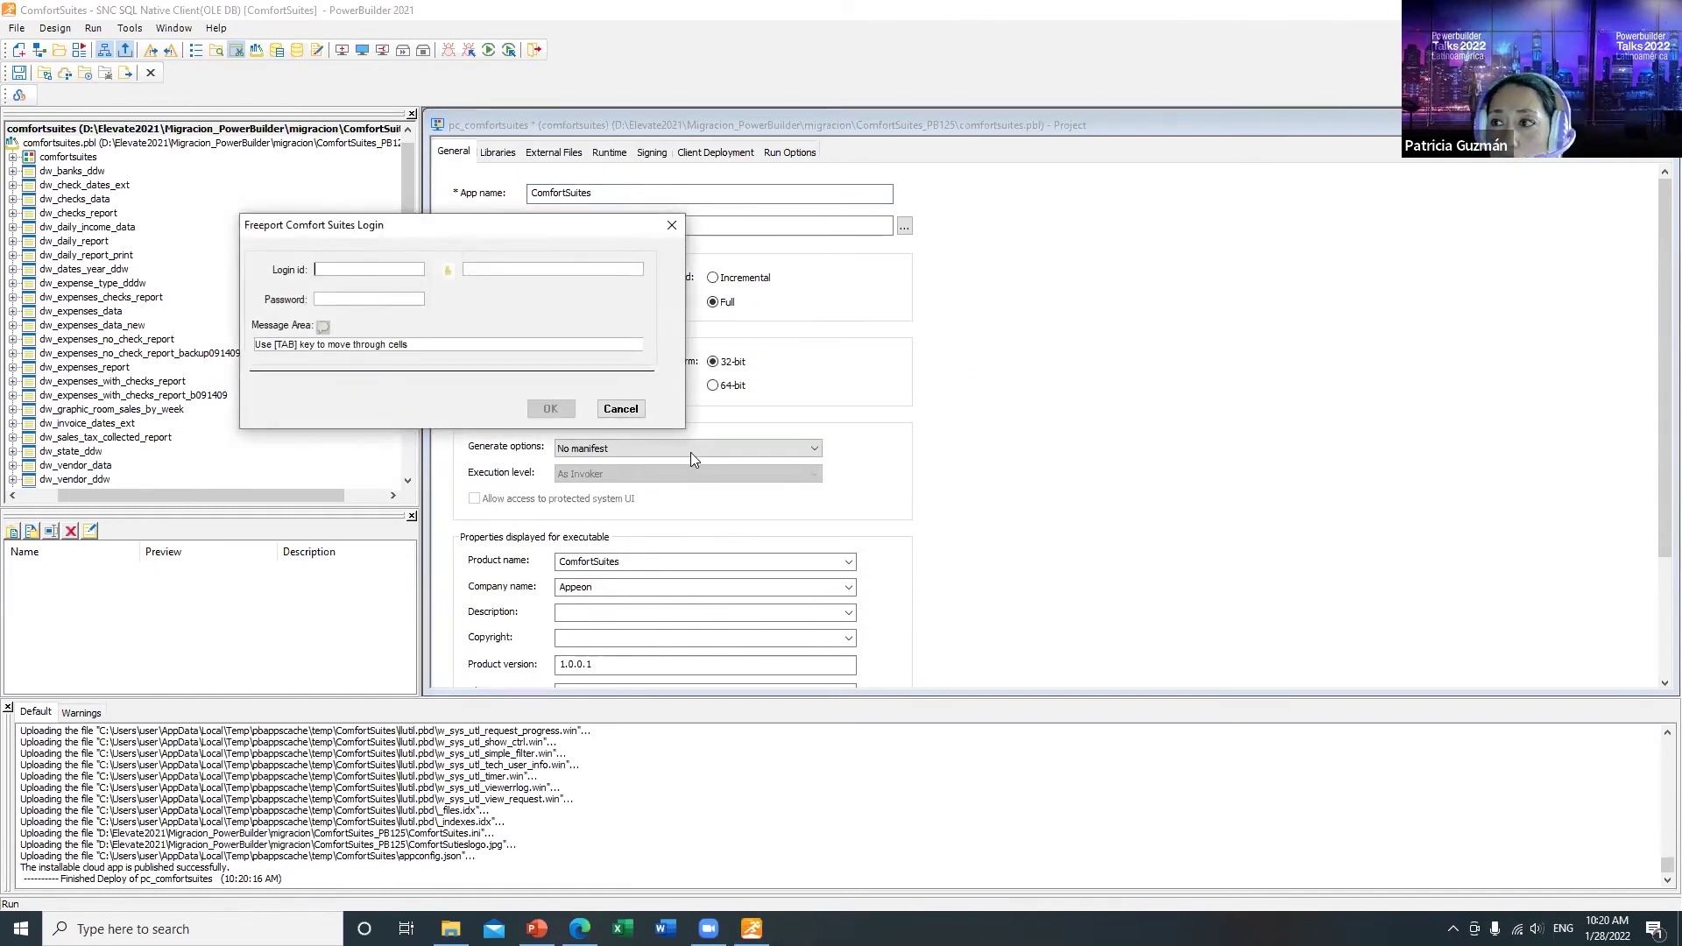
type("dmin")
key("Tab")
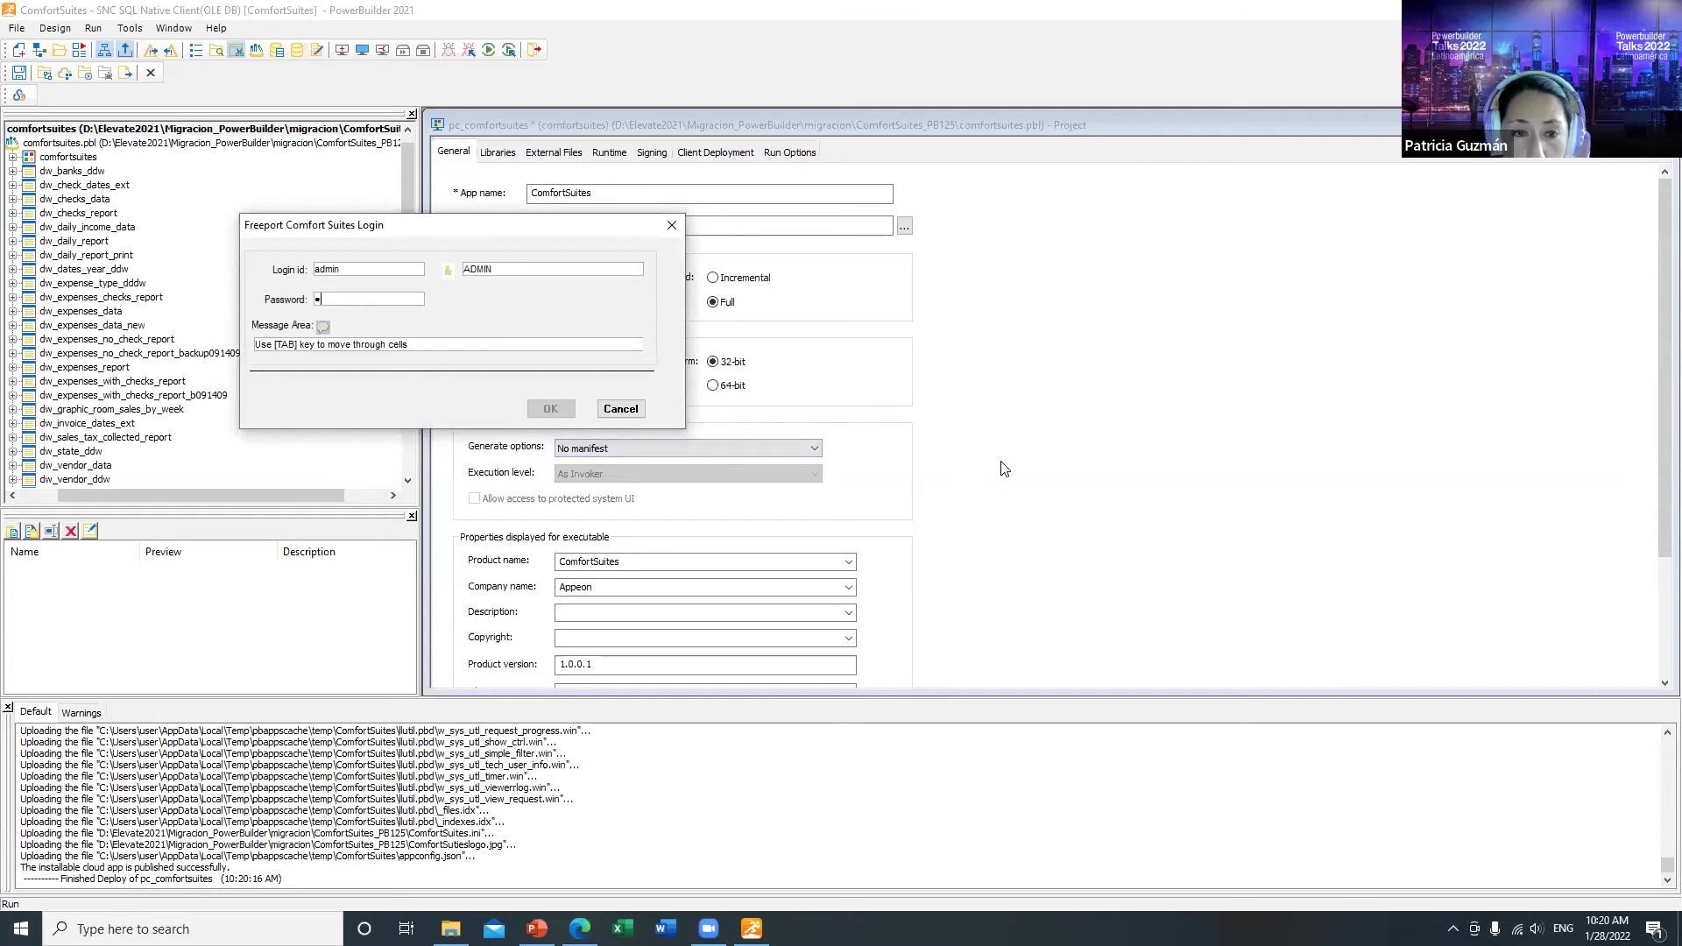
key("Tab")
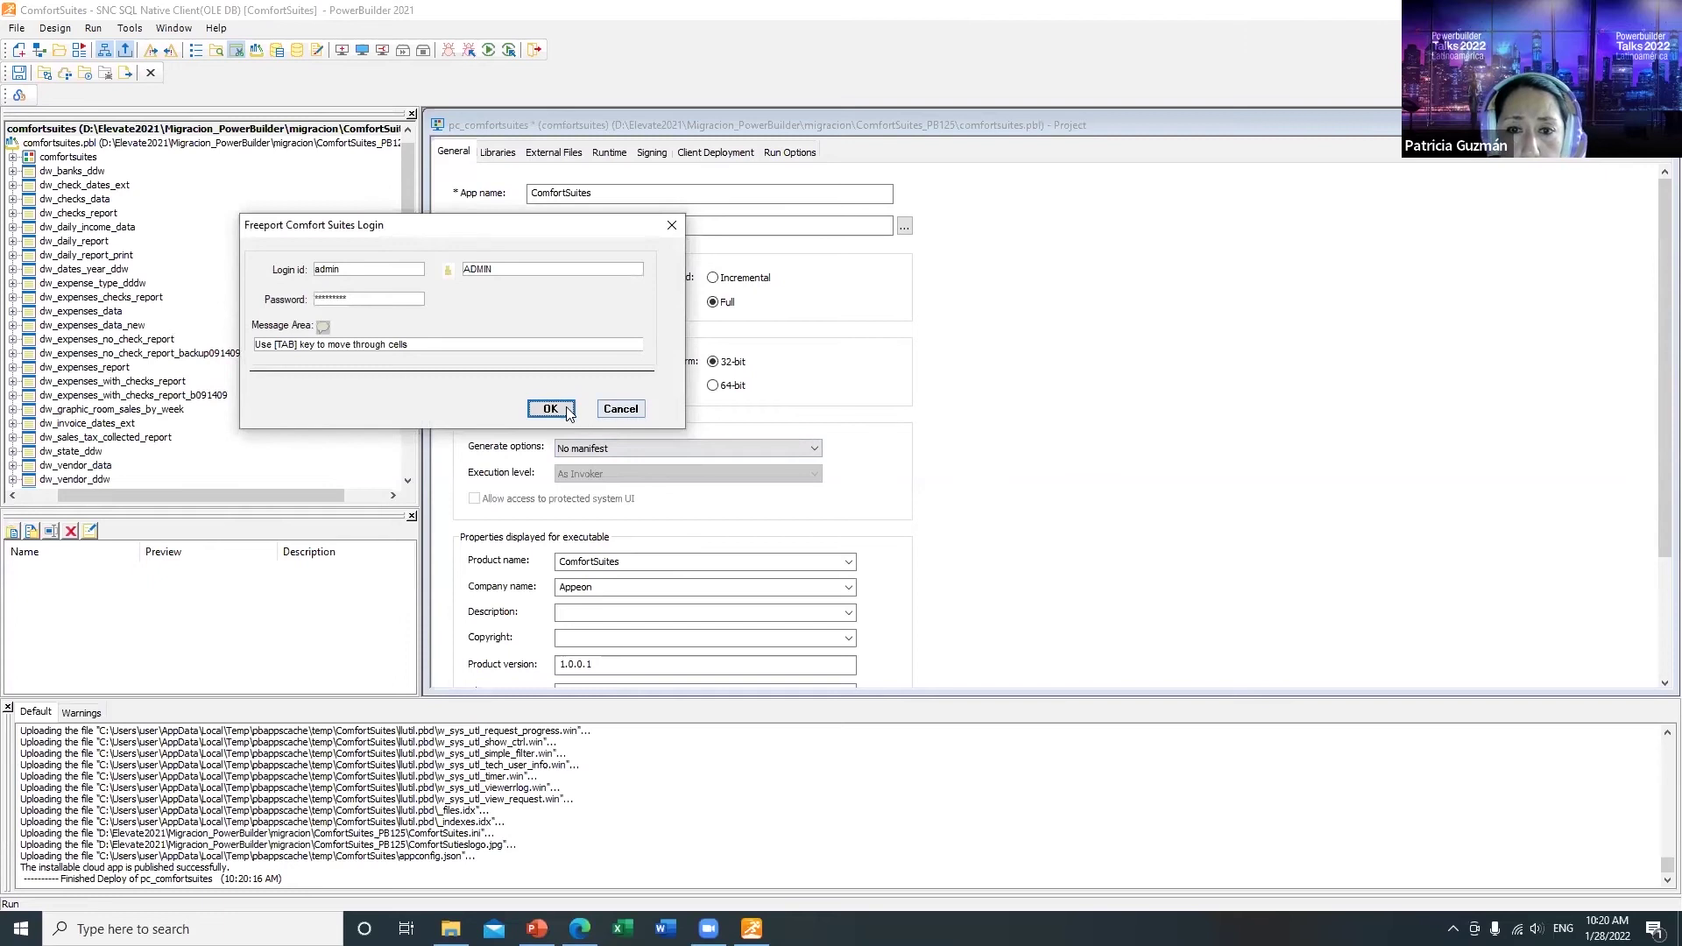
left_click(550, 410)
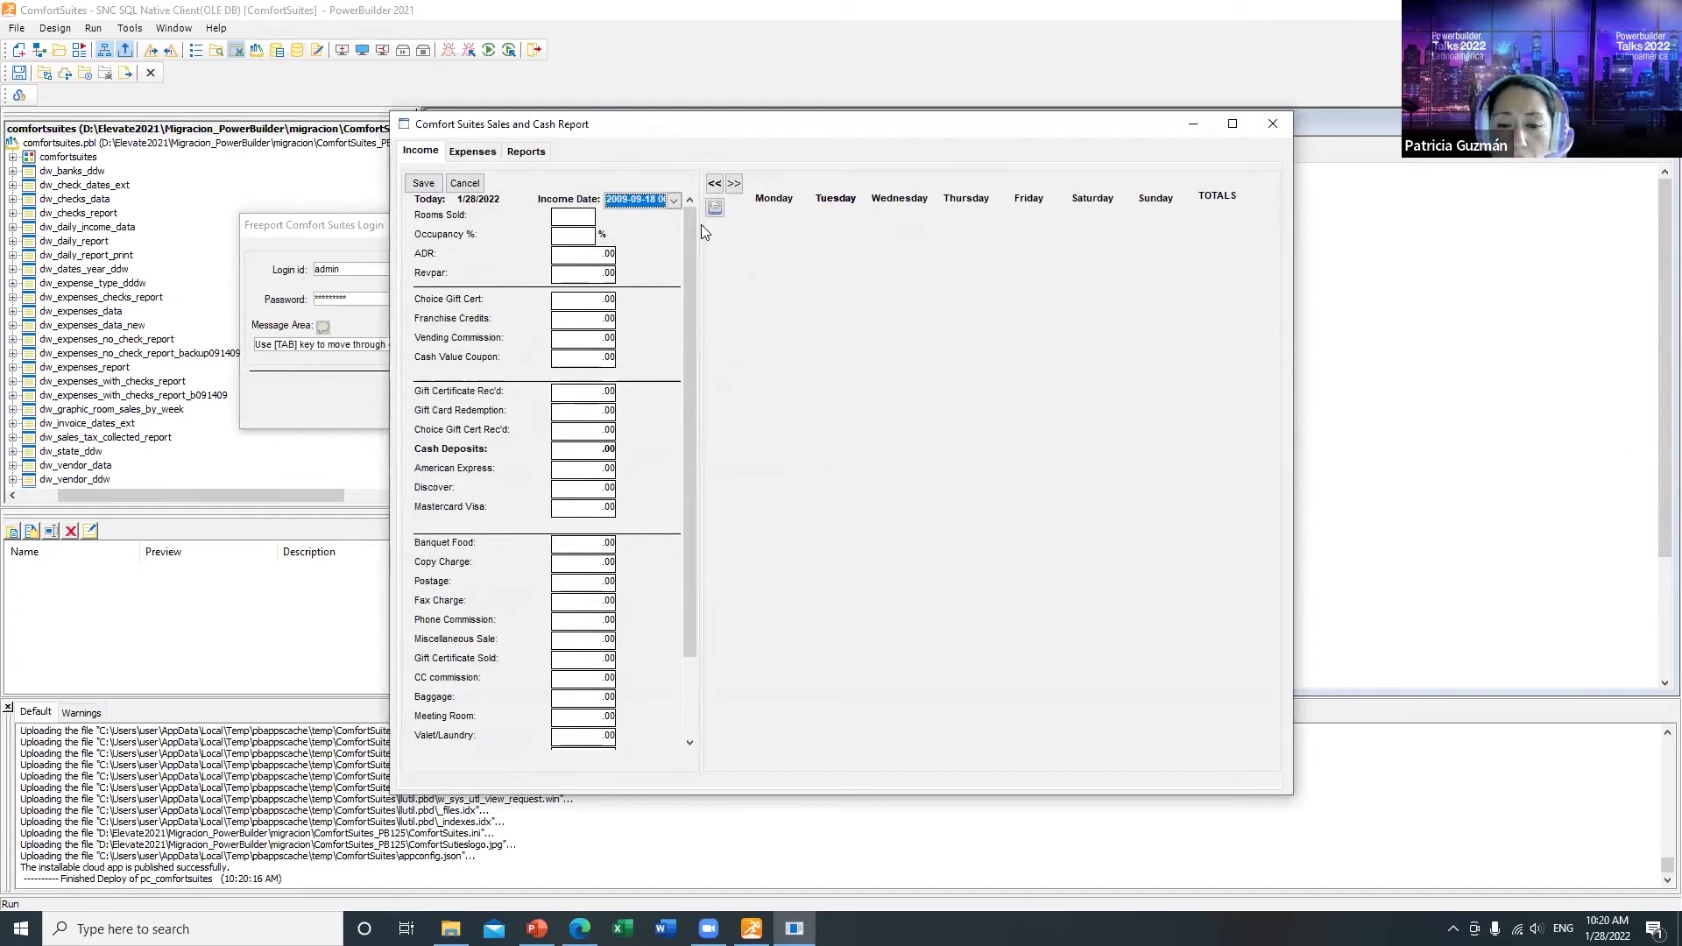
Step: Enter Banquet Food 800.00, Fax Charge 45.00 and Baggage 100.00 as 09/18/2009 income and save
left_click(579, 222)
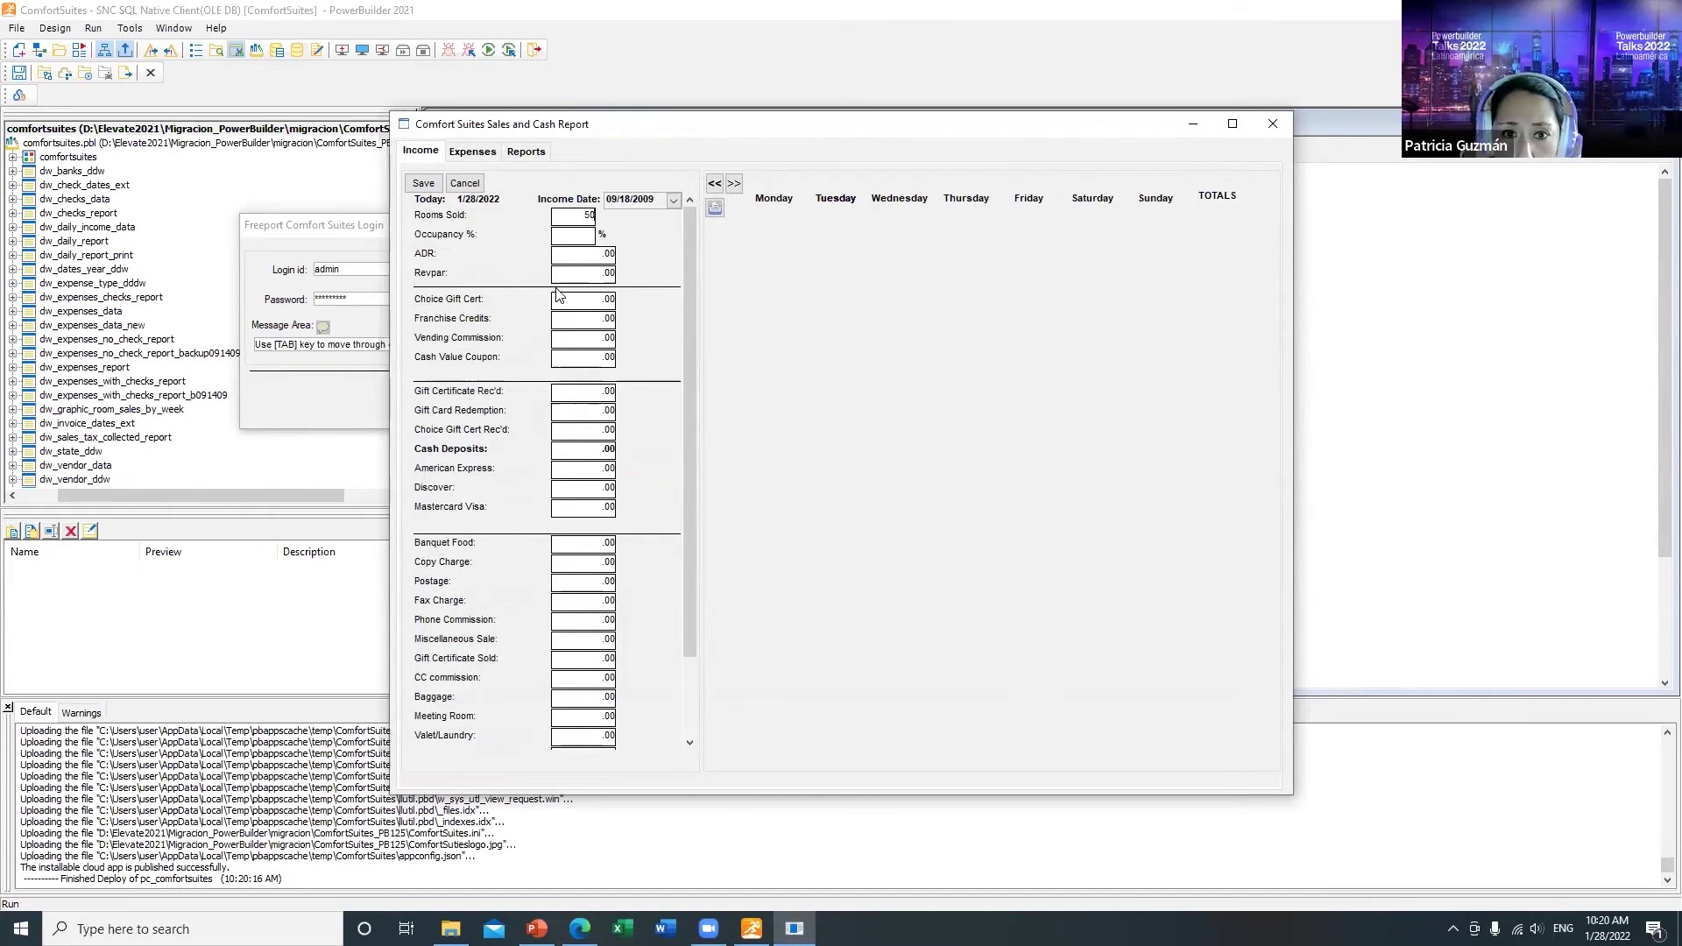
key("Tab")
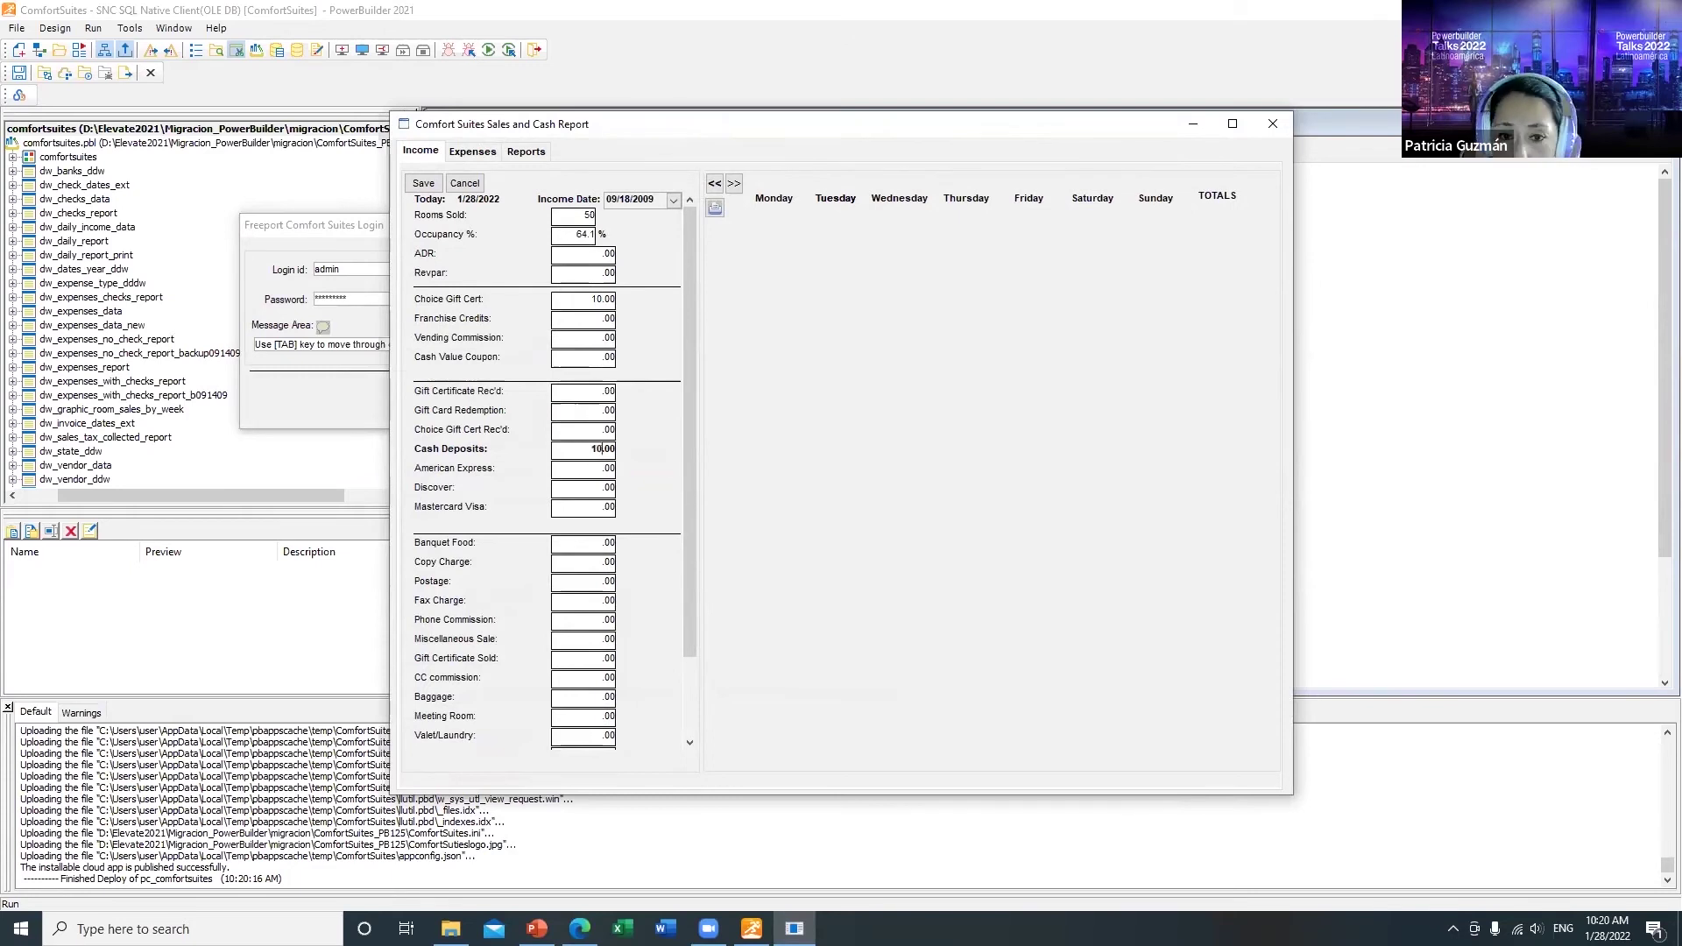
type("500")
key("Tab")
type("2")
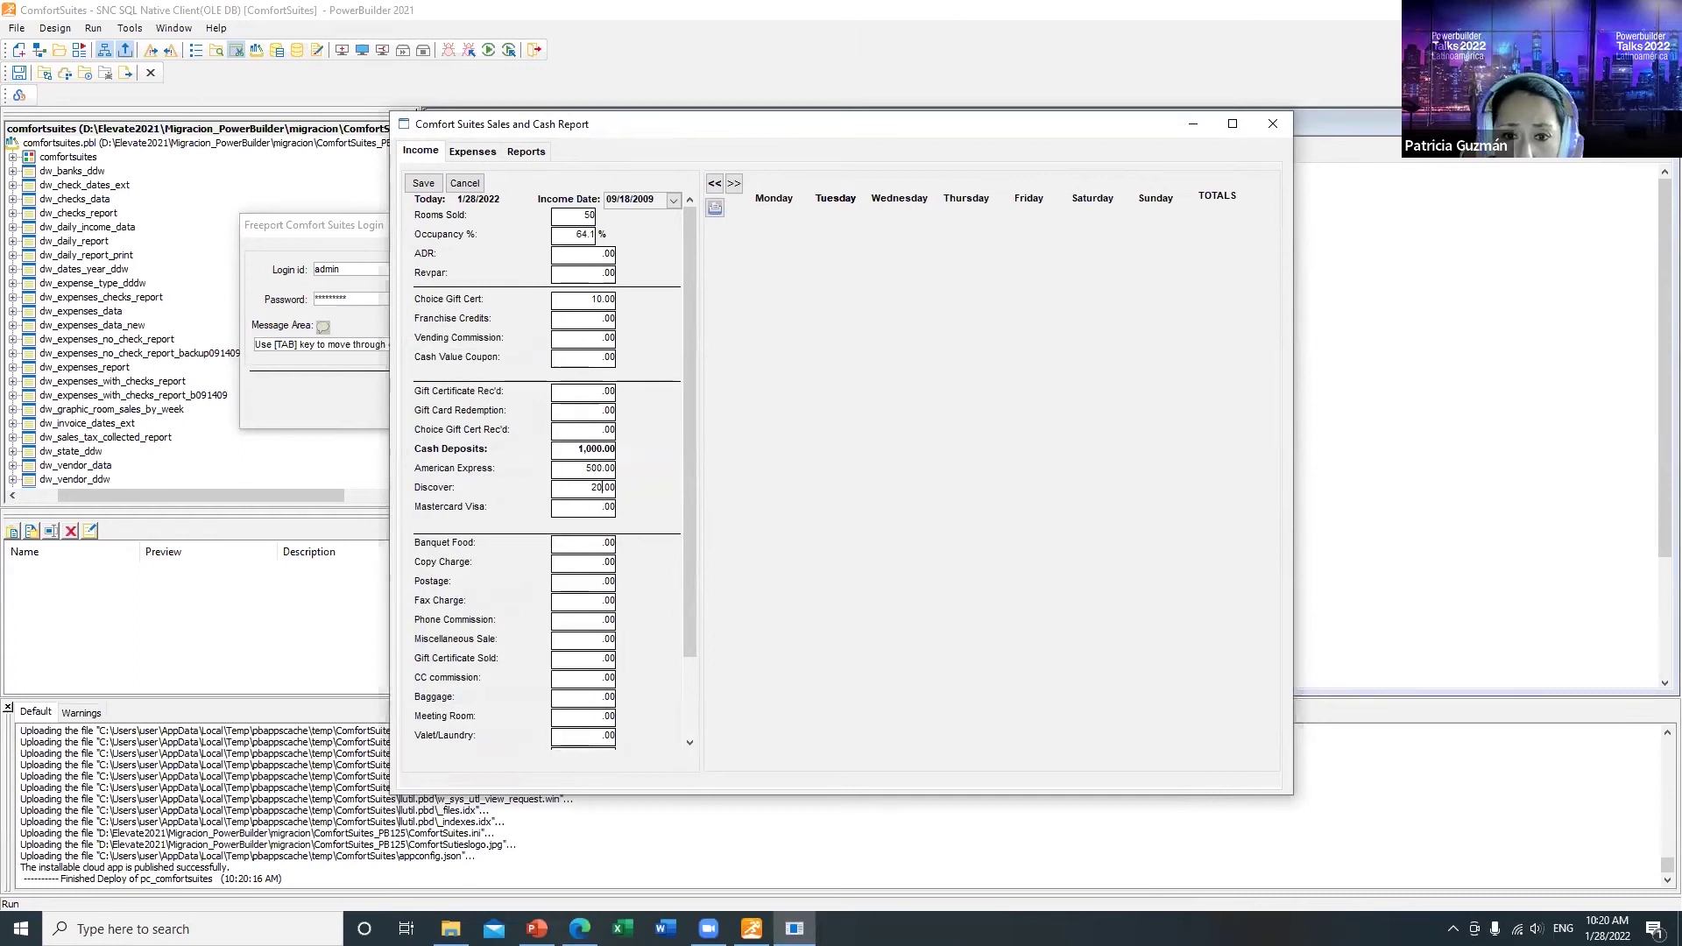
type("100")
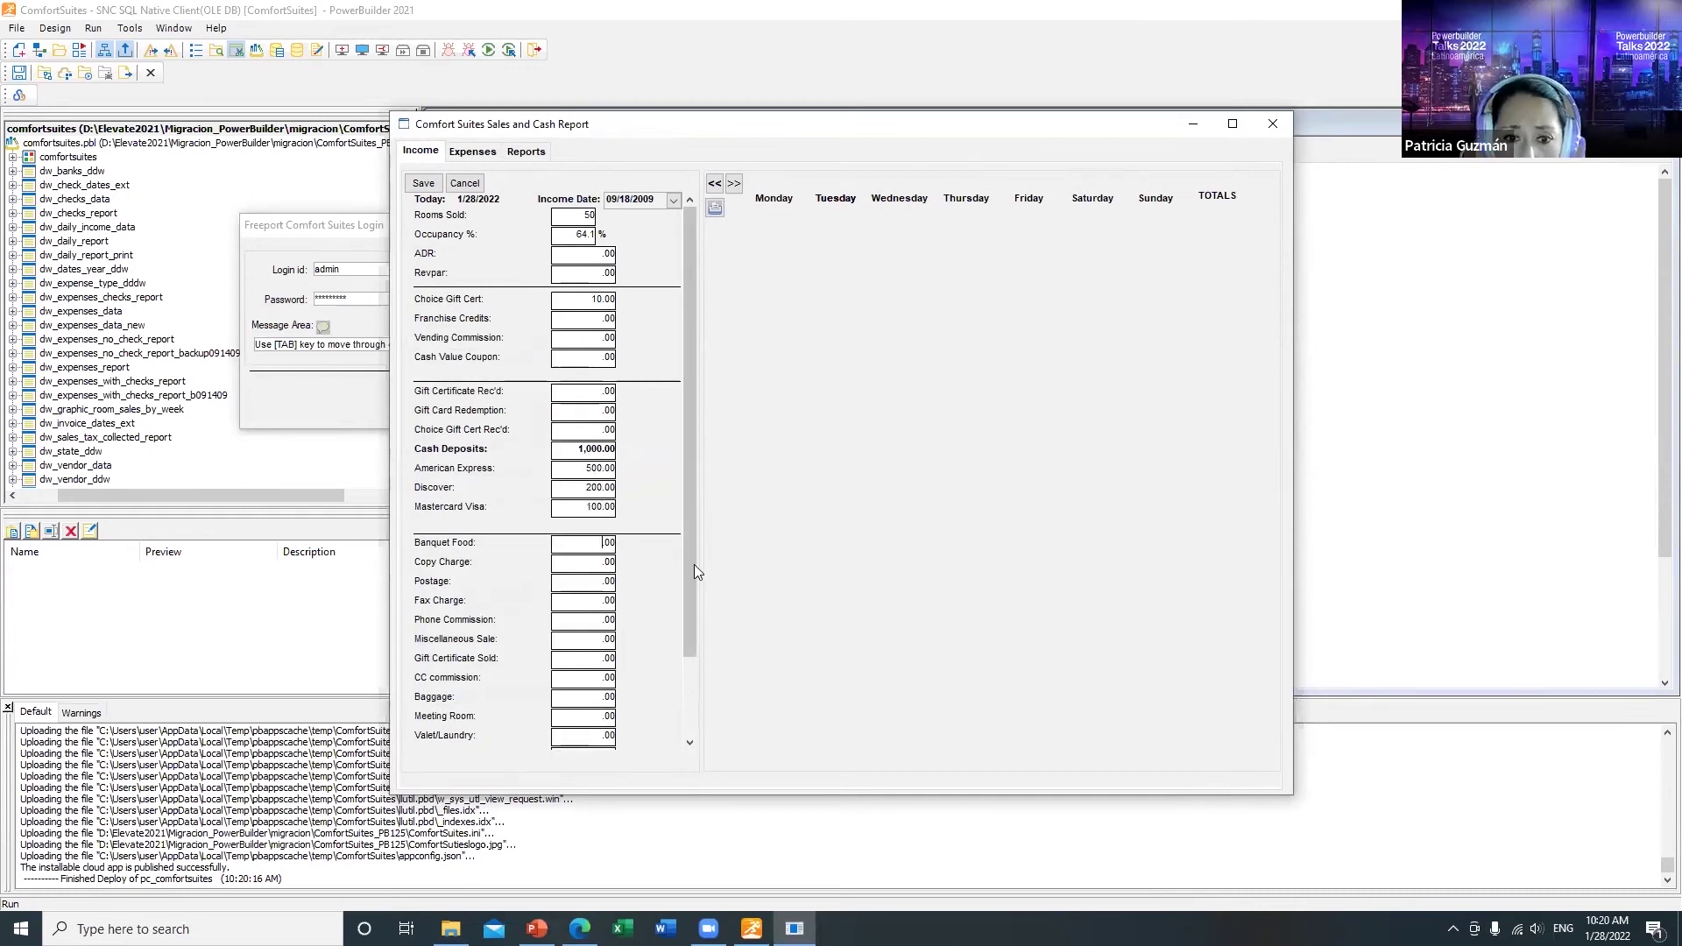
type("800")
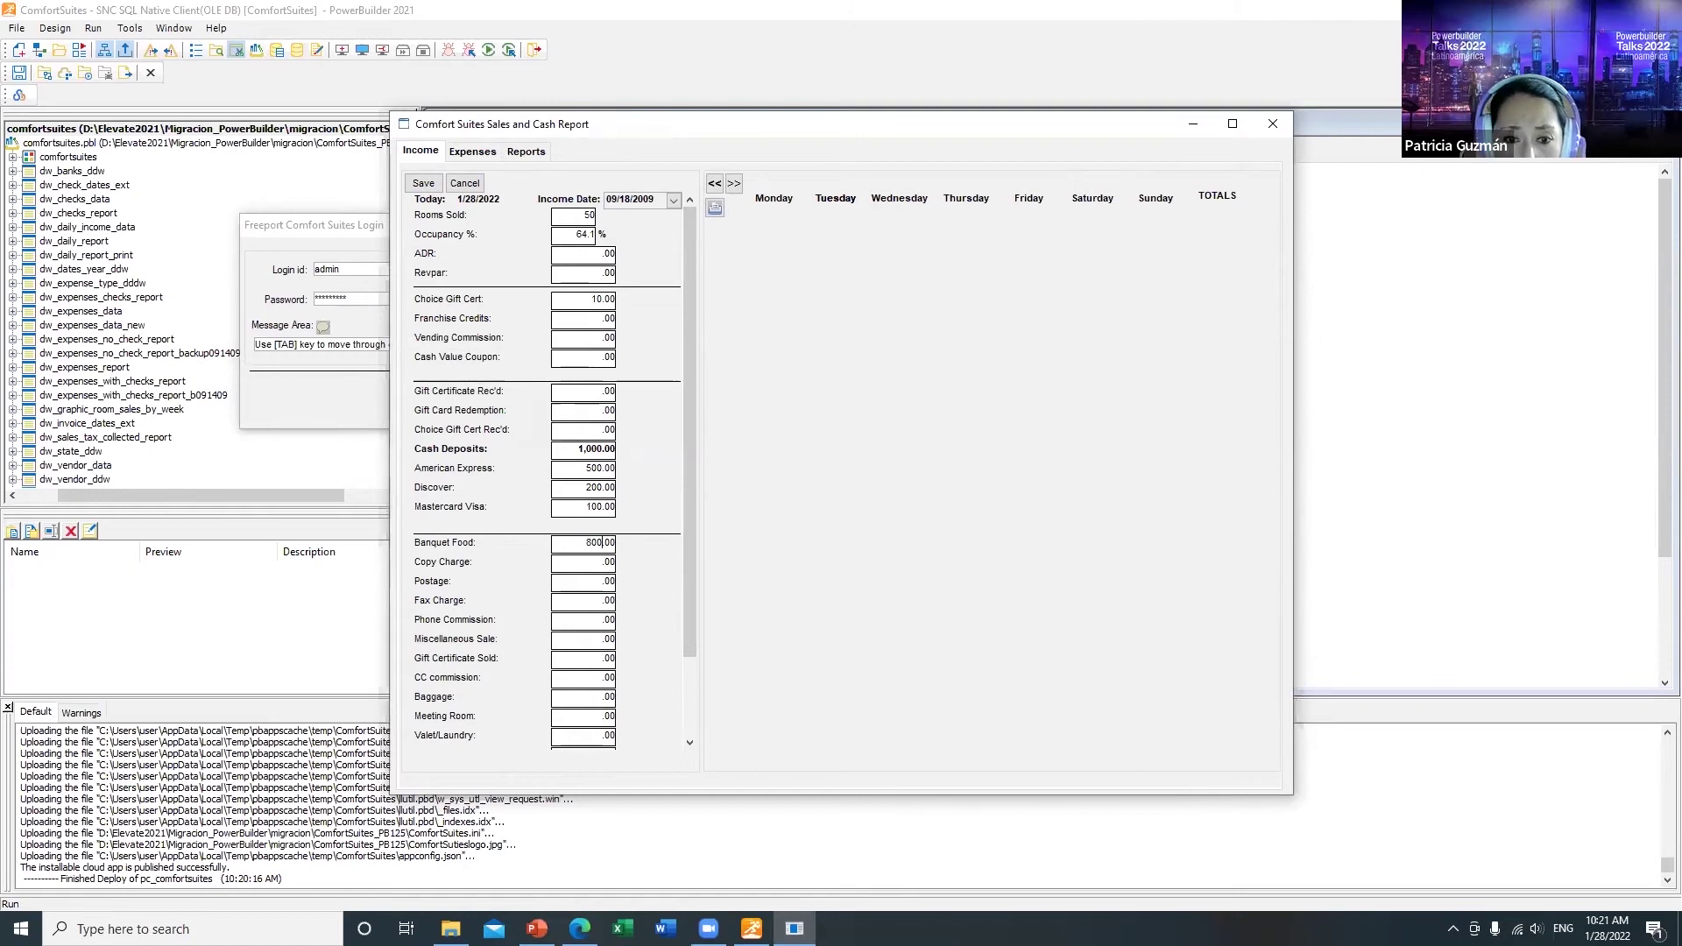
left_click(599, 603)
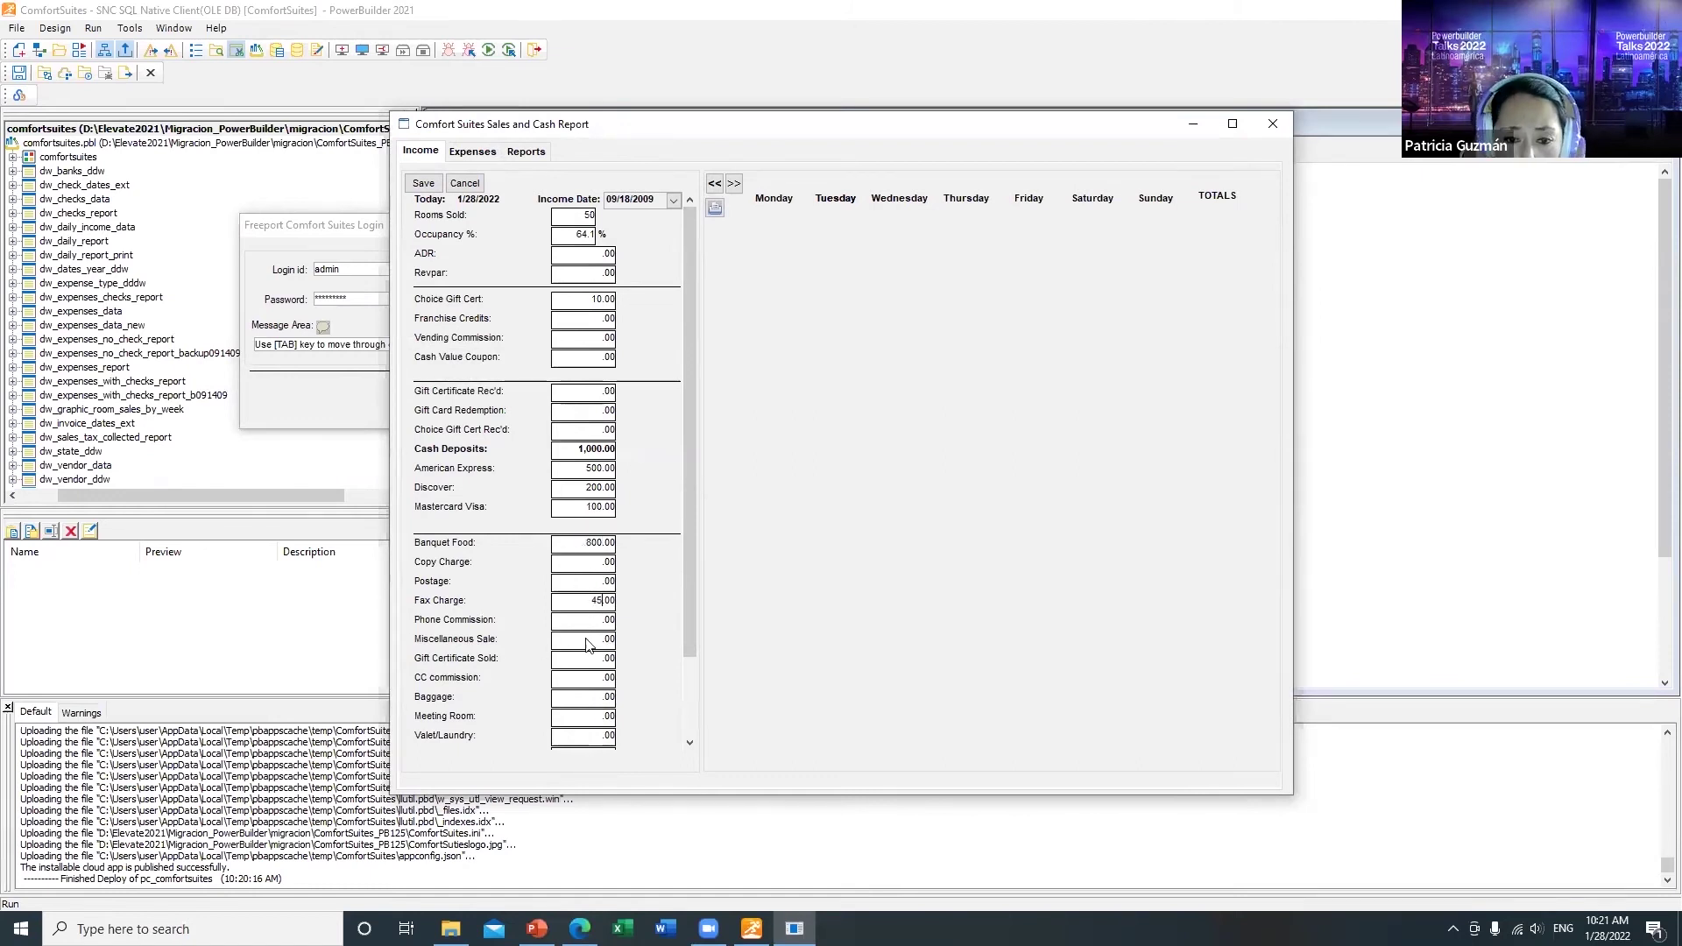
type("00")
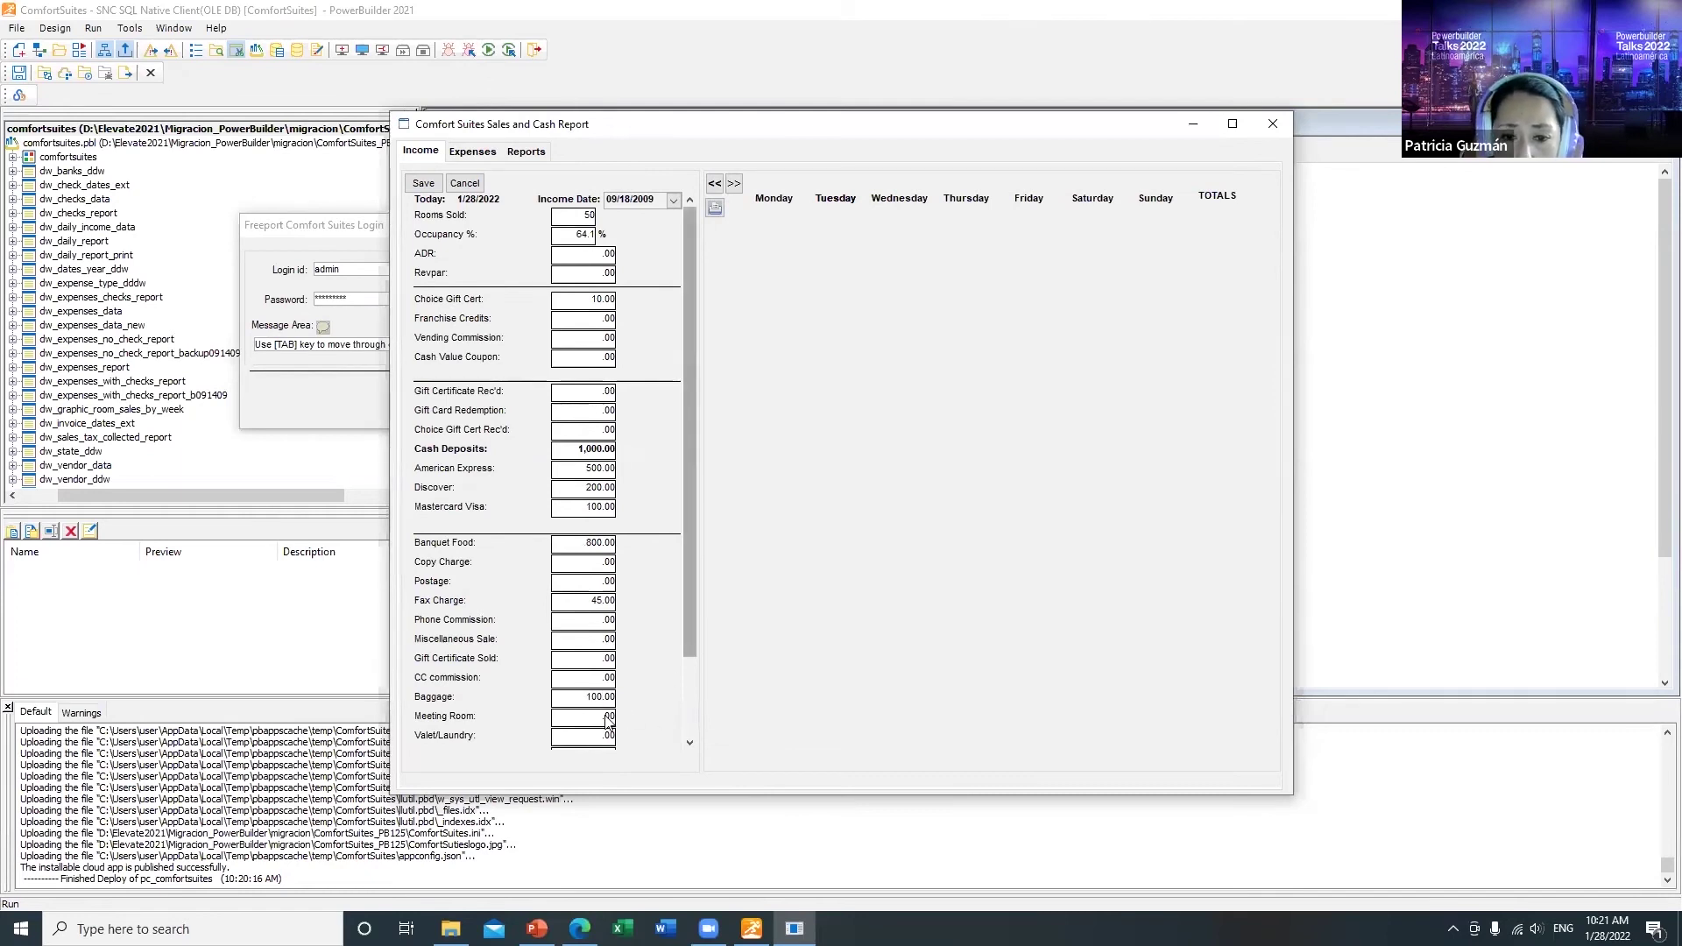
left_click_drag(691, 628, 690, 704)
left_click(422, 185)
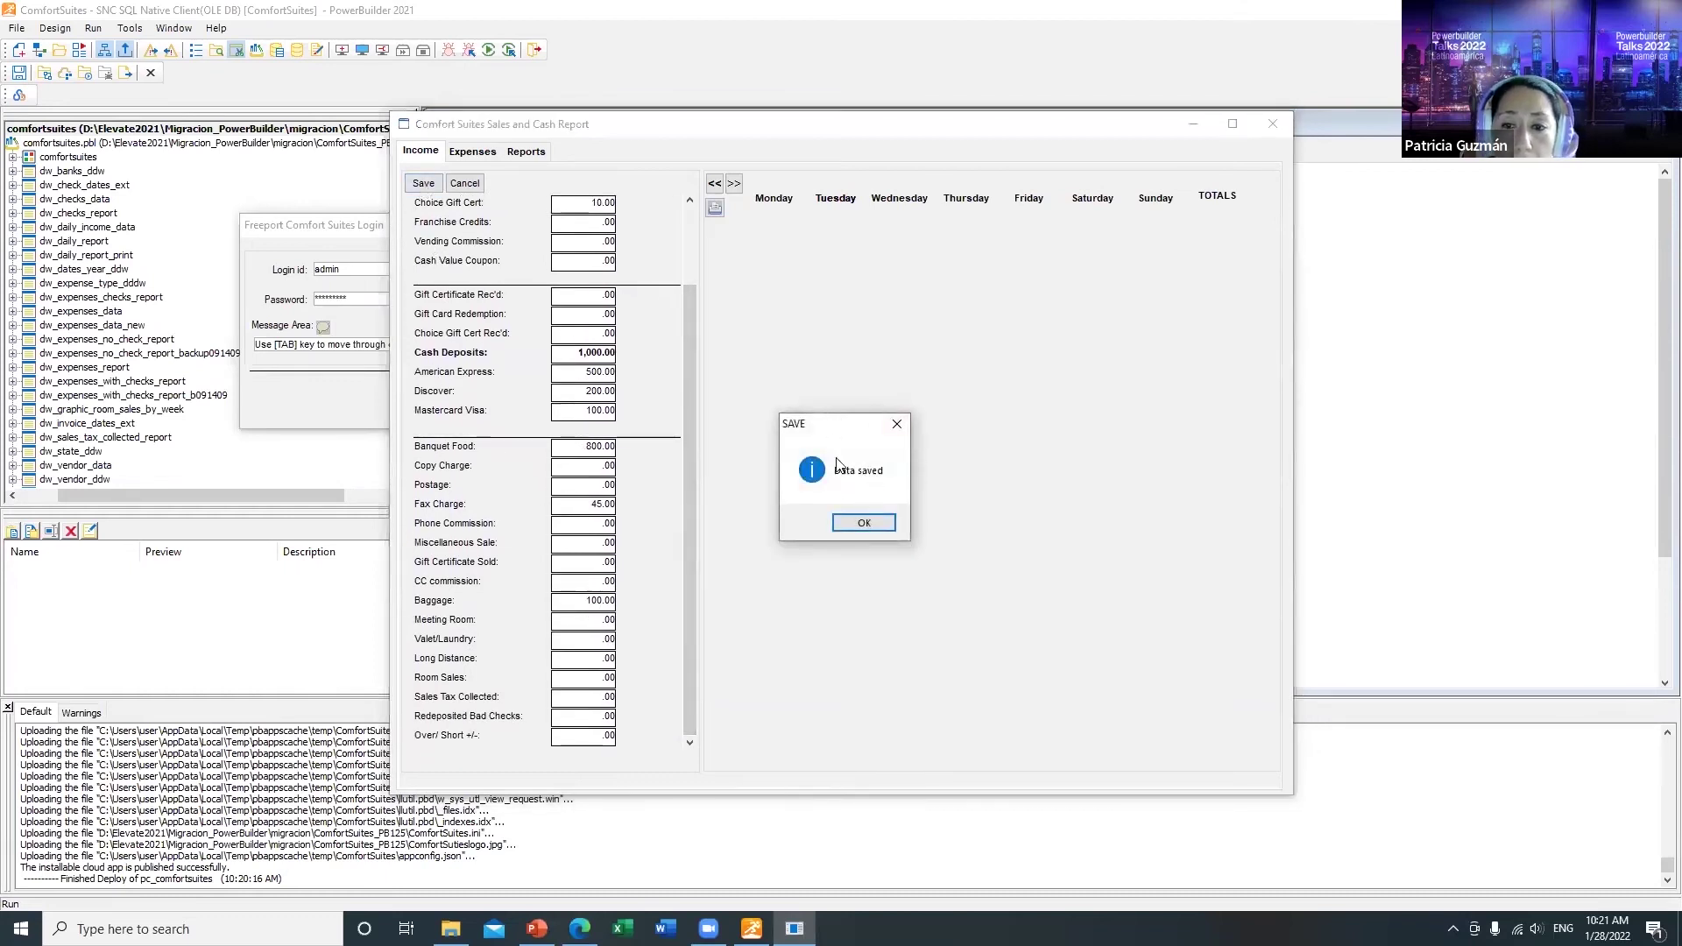
left_click(865, 523)
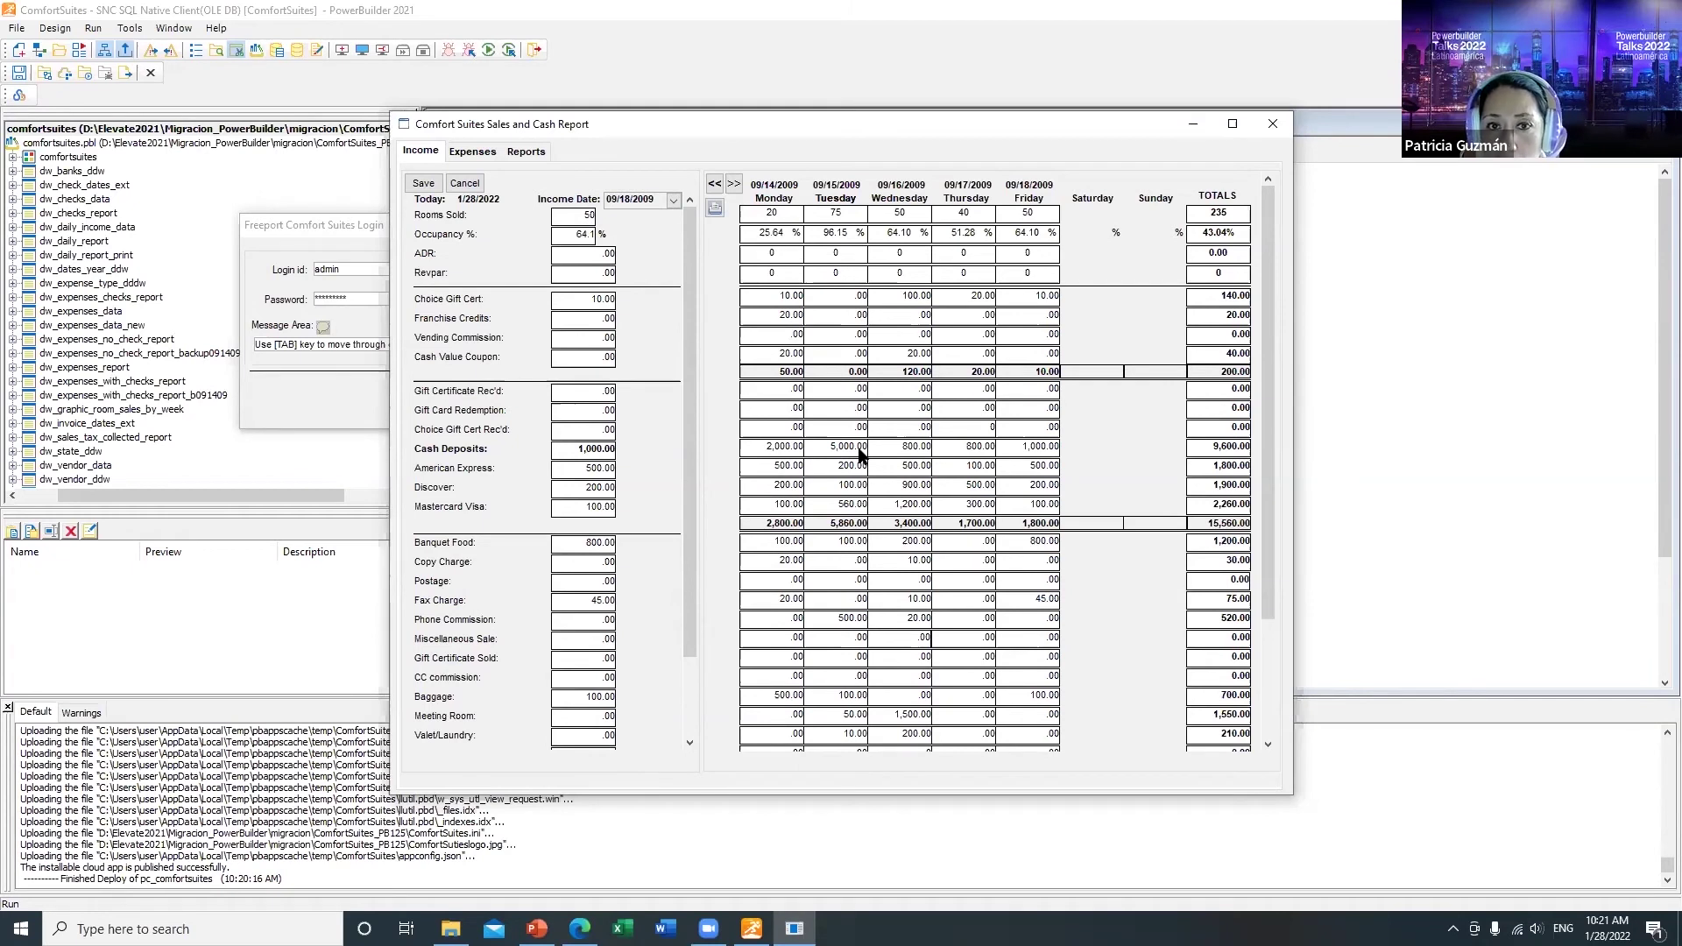
Step: Add a new Vendor expense row with AAA Energy Service Company as the vendor
left_click(492, 156)
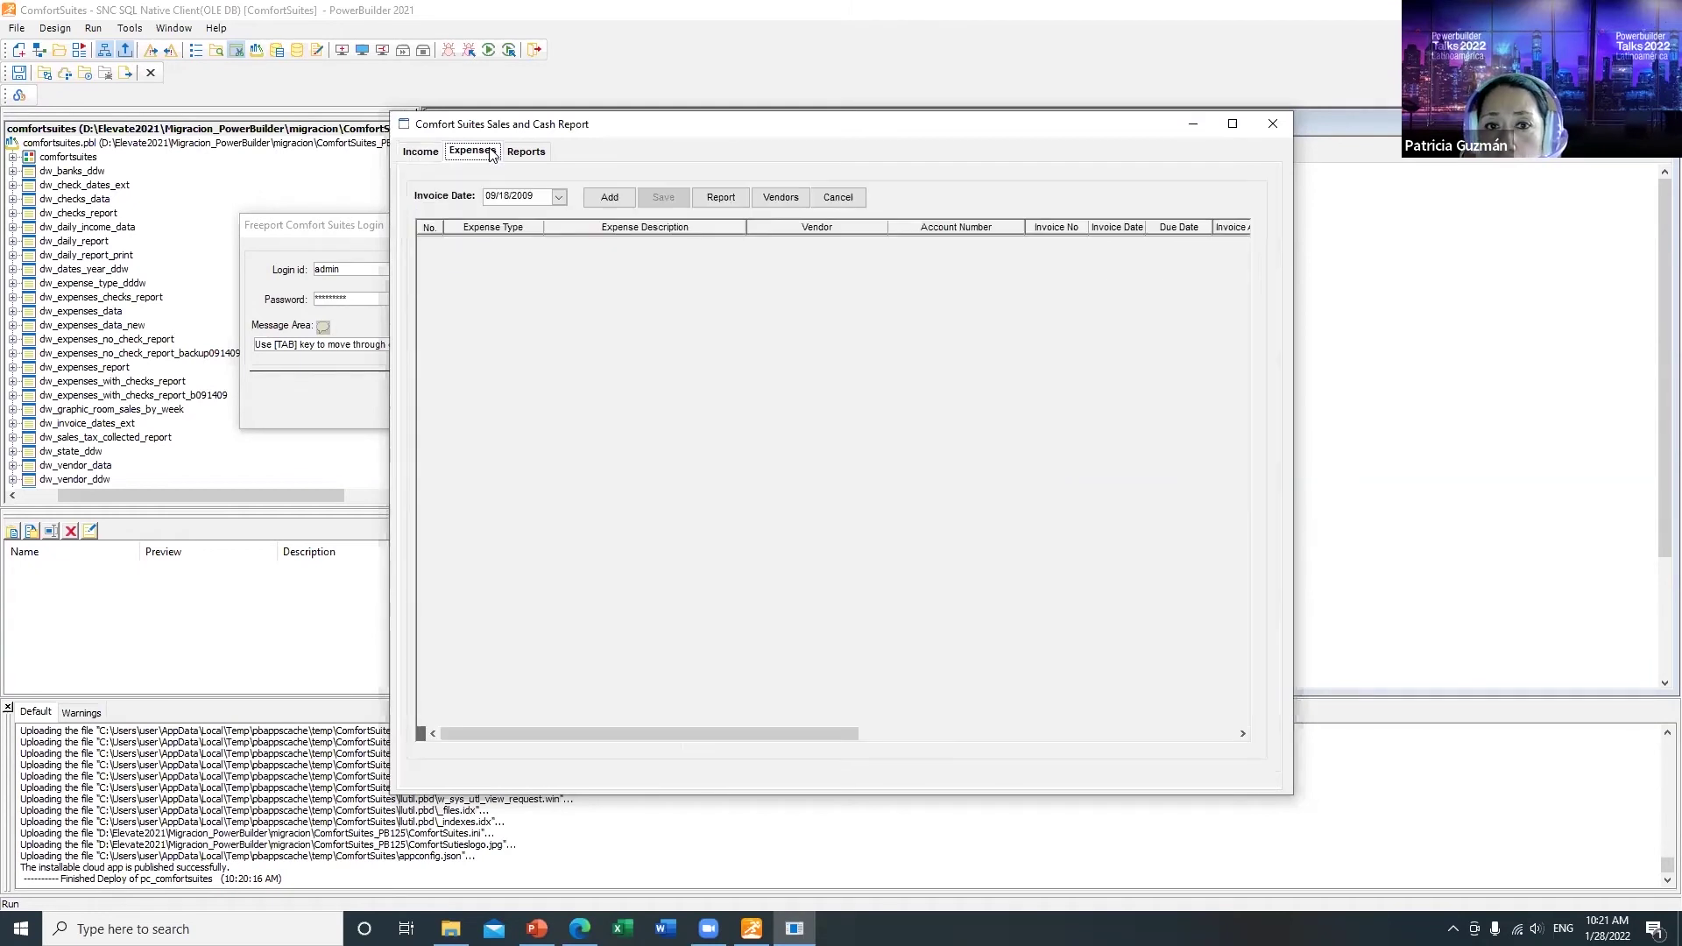
left_click(605, 198)
left_click(525, 244)
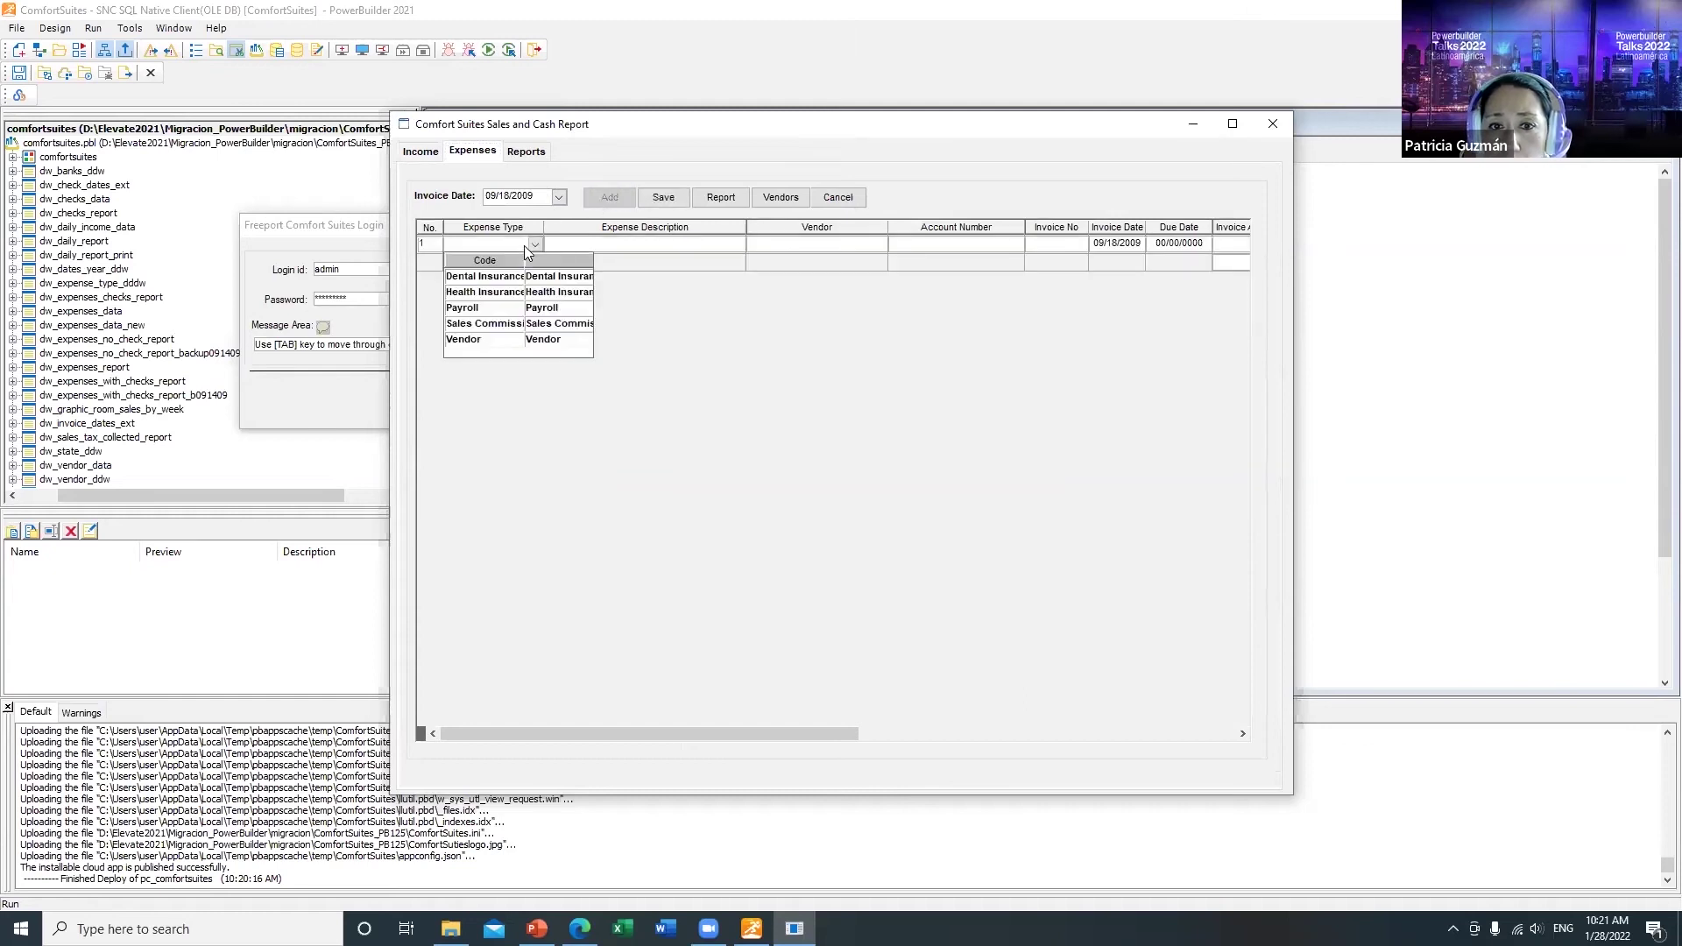
left_click(477, 340)
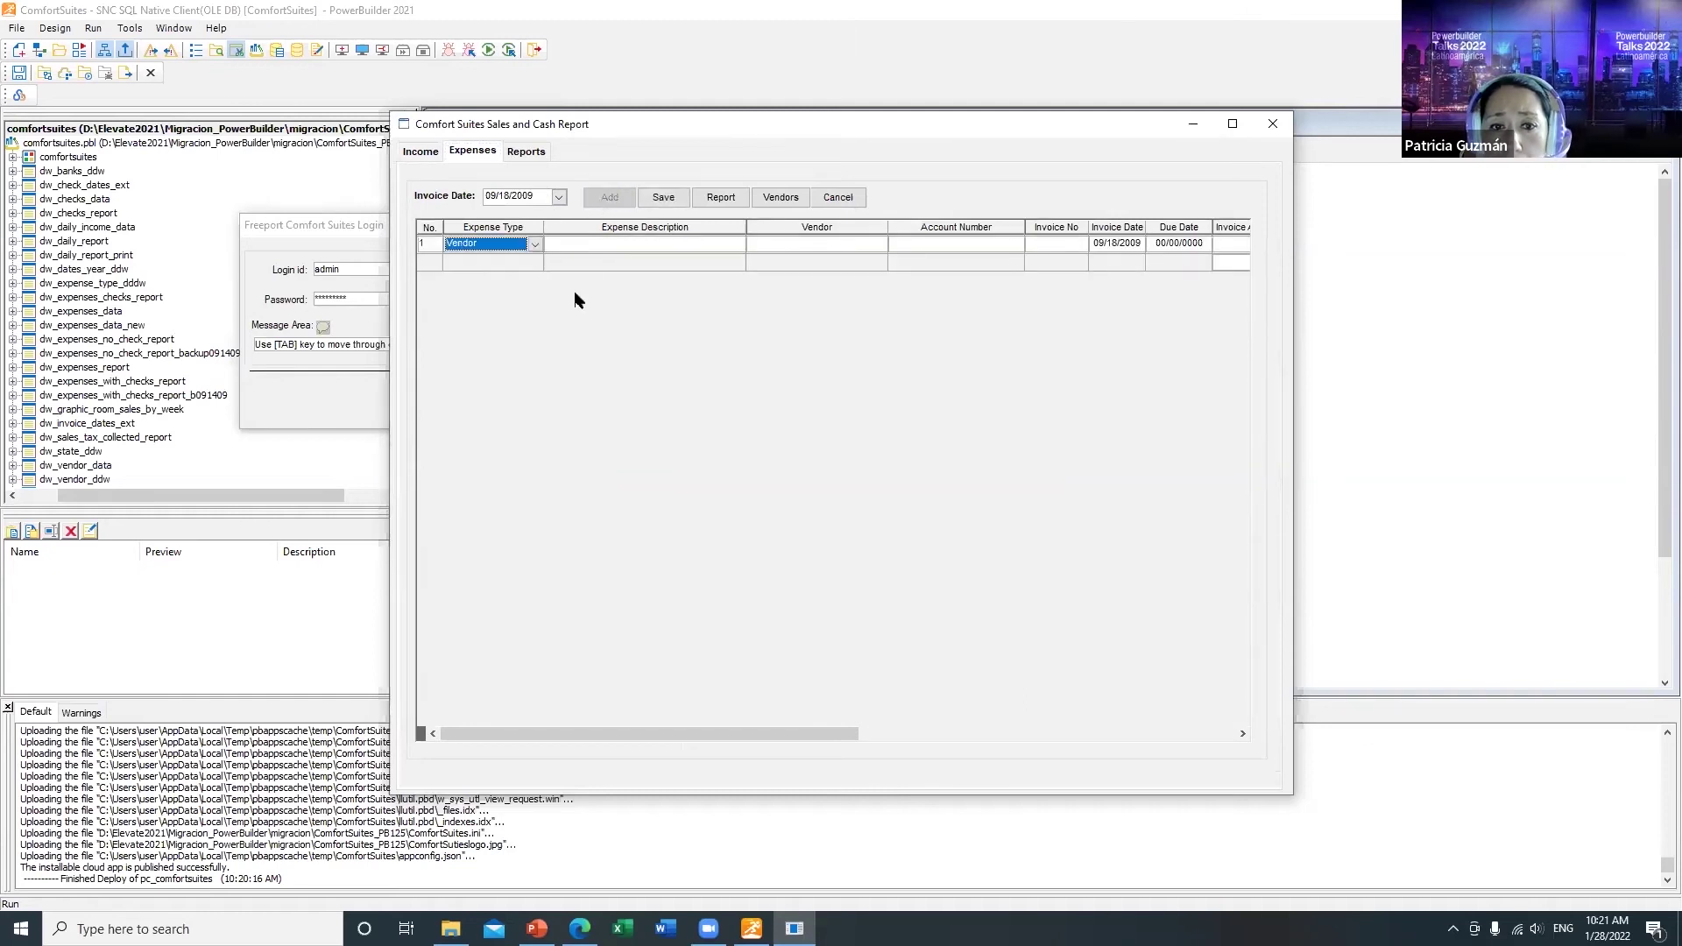
left_click(619, 251)
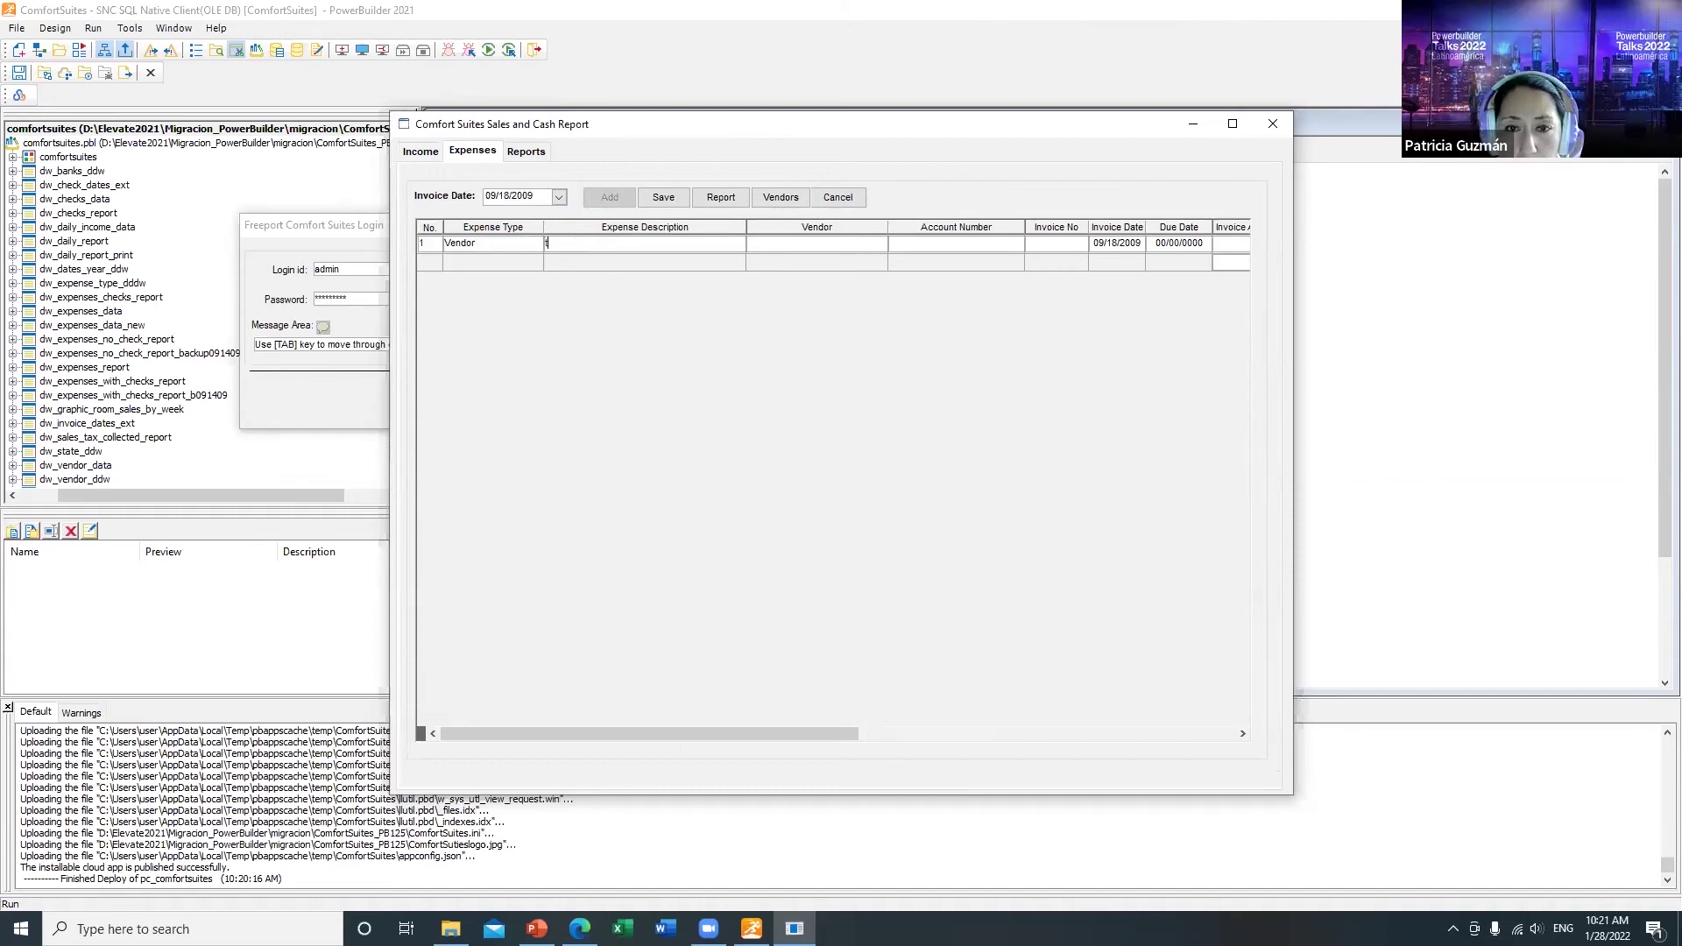
key("Tab")
left_click(878, 244)
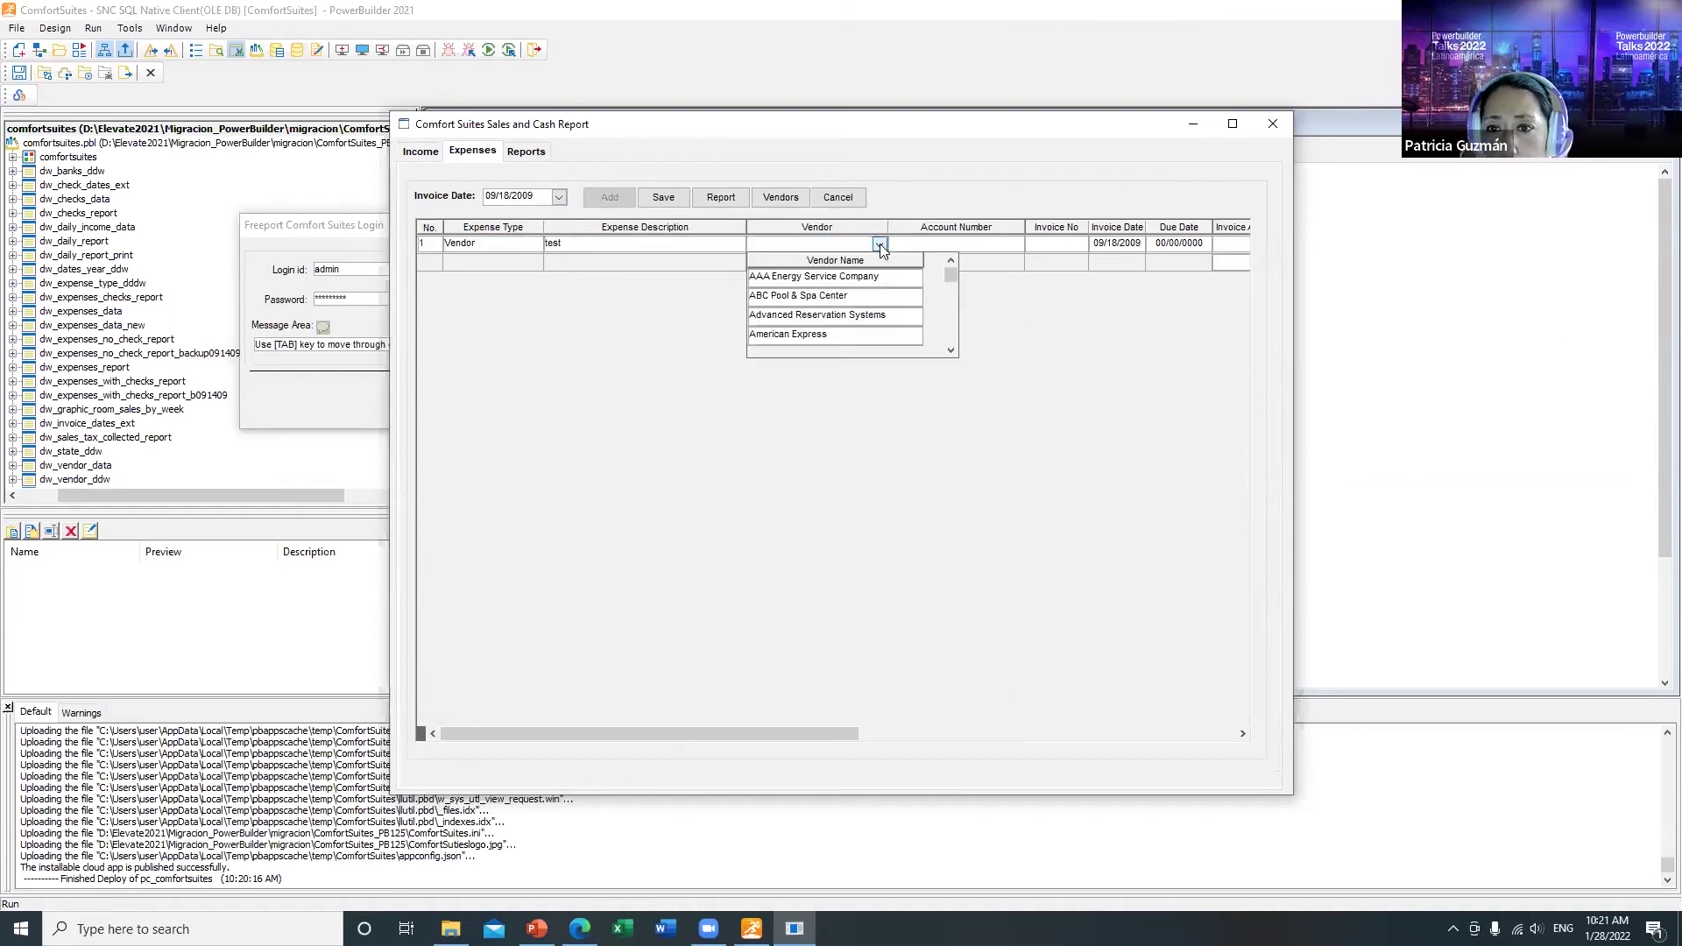
left_click(817, 277)
Step: Describe the expense as 'pago de luz', with invoice number 121, due 09/20/2009
left_click(618, 253)
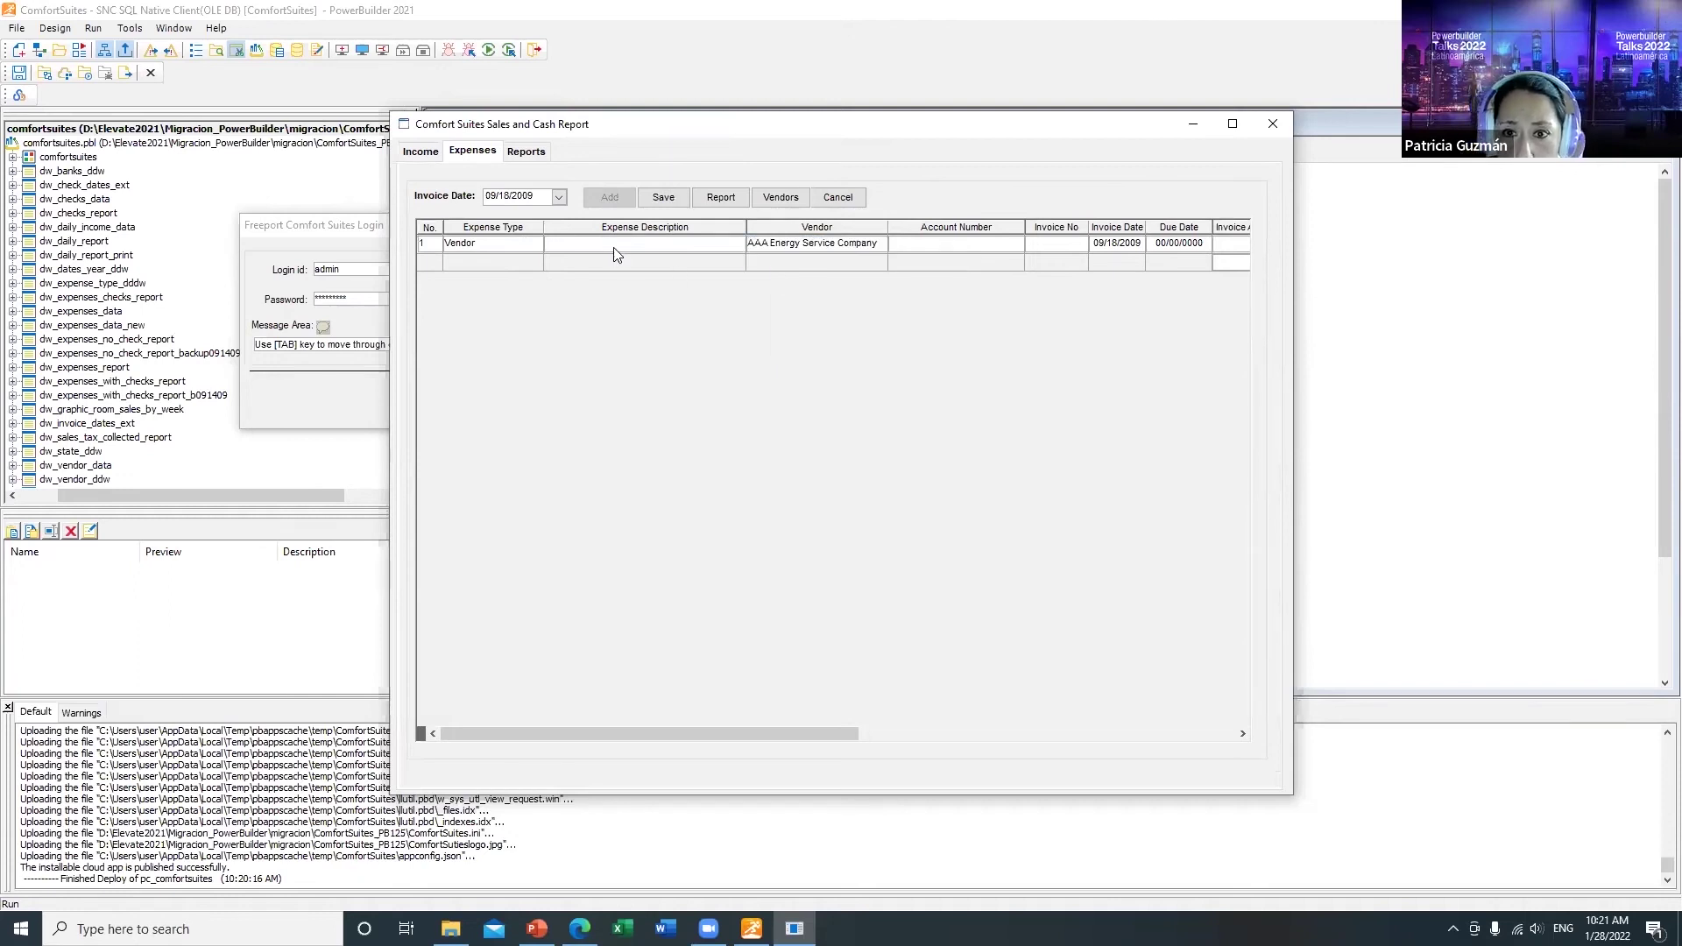
type("pago de")
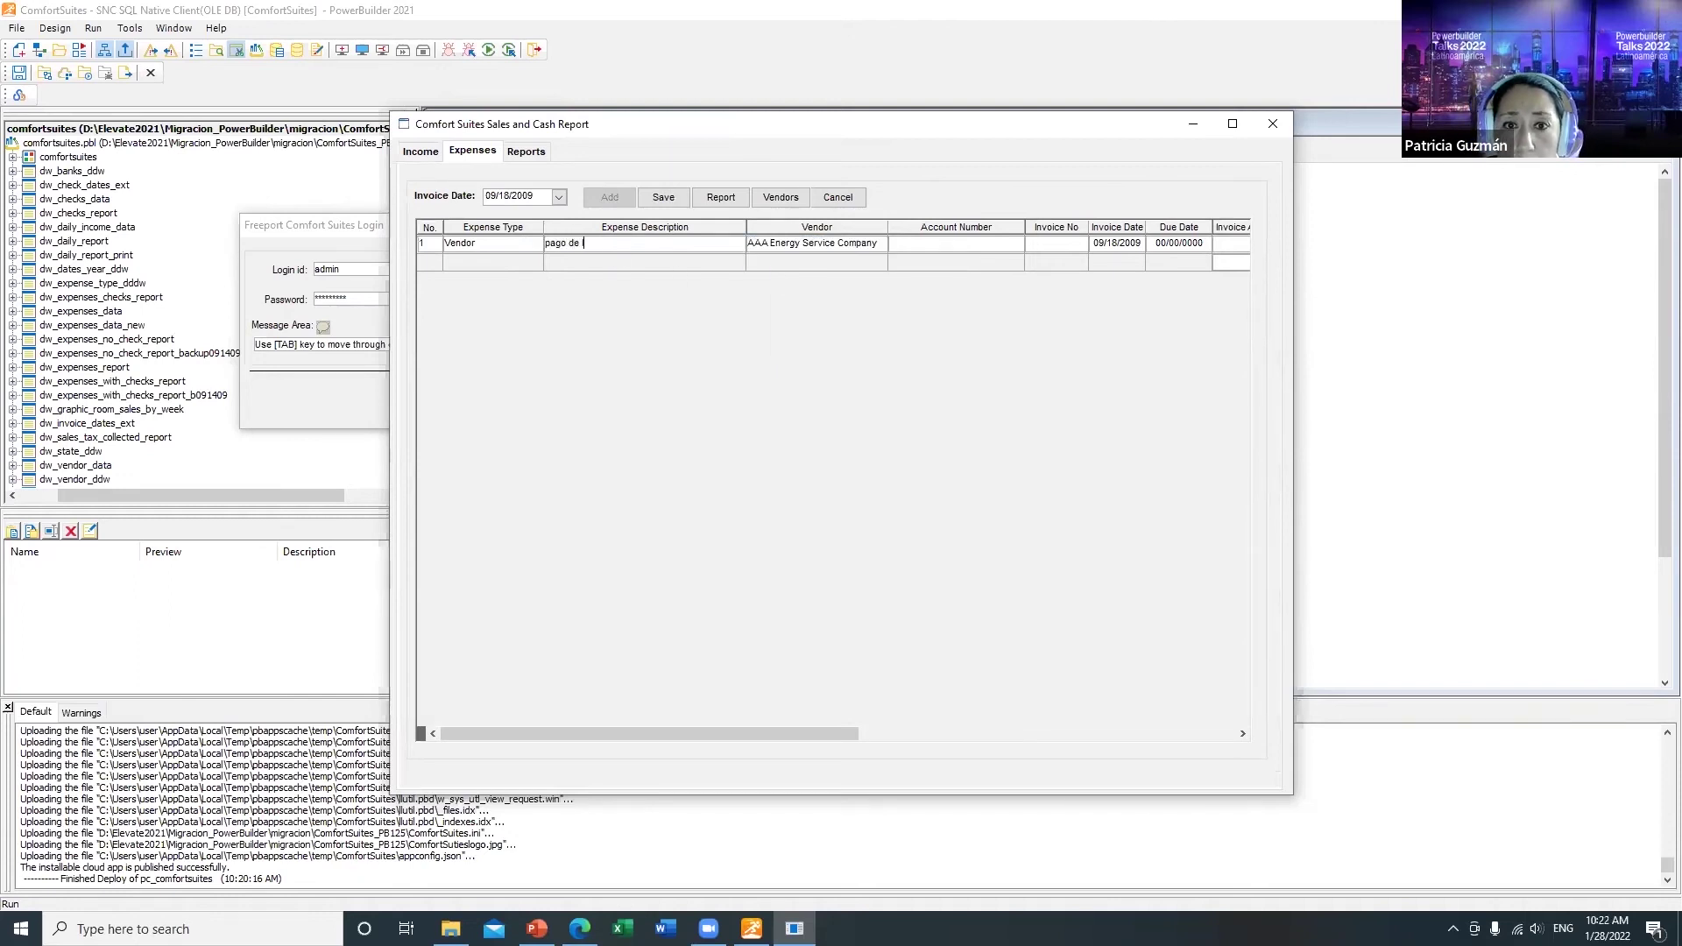
type(" luz")
key("Tab")
left_click(990, 253)
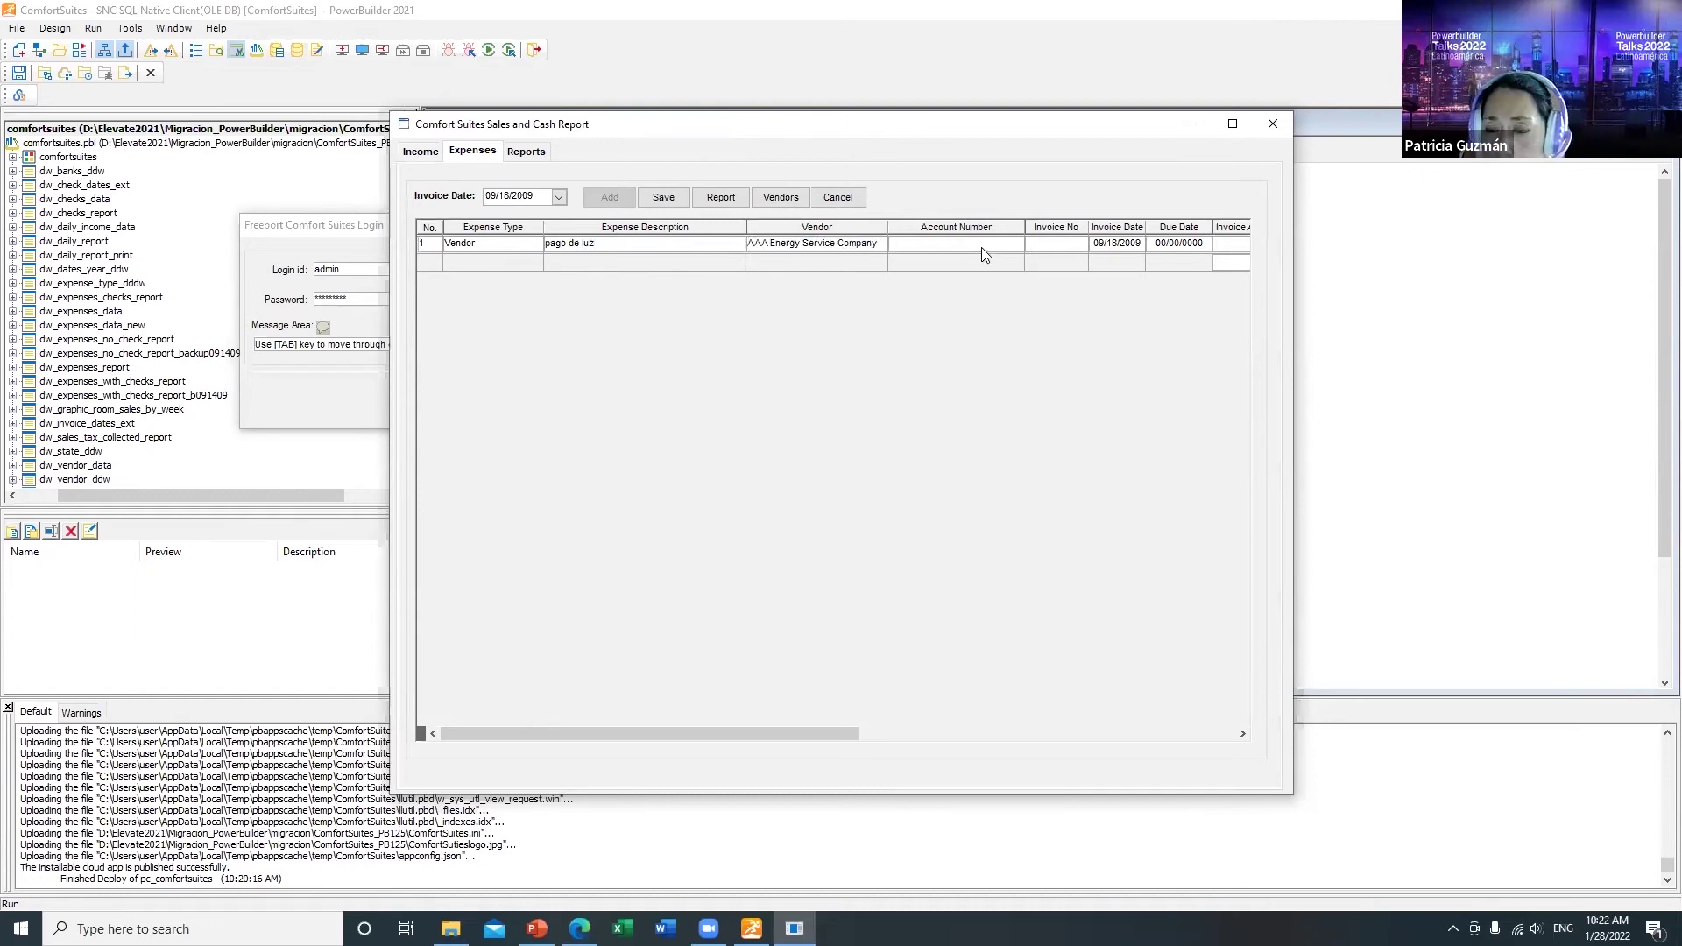
left_click(1034, 252)
type("121")
key("Tab")
key("Tab")
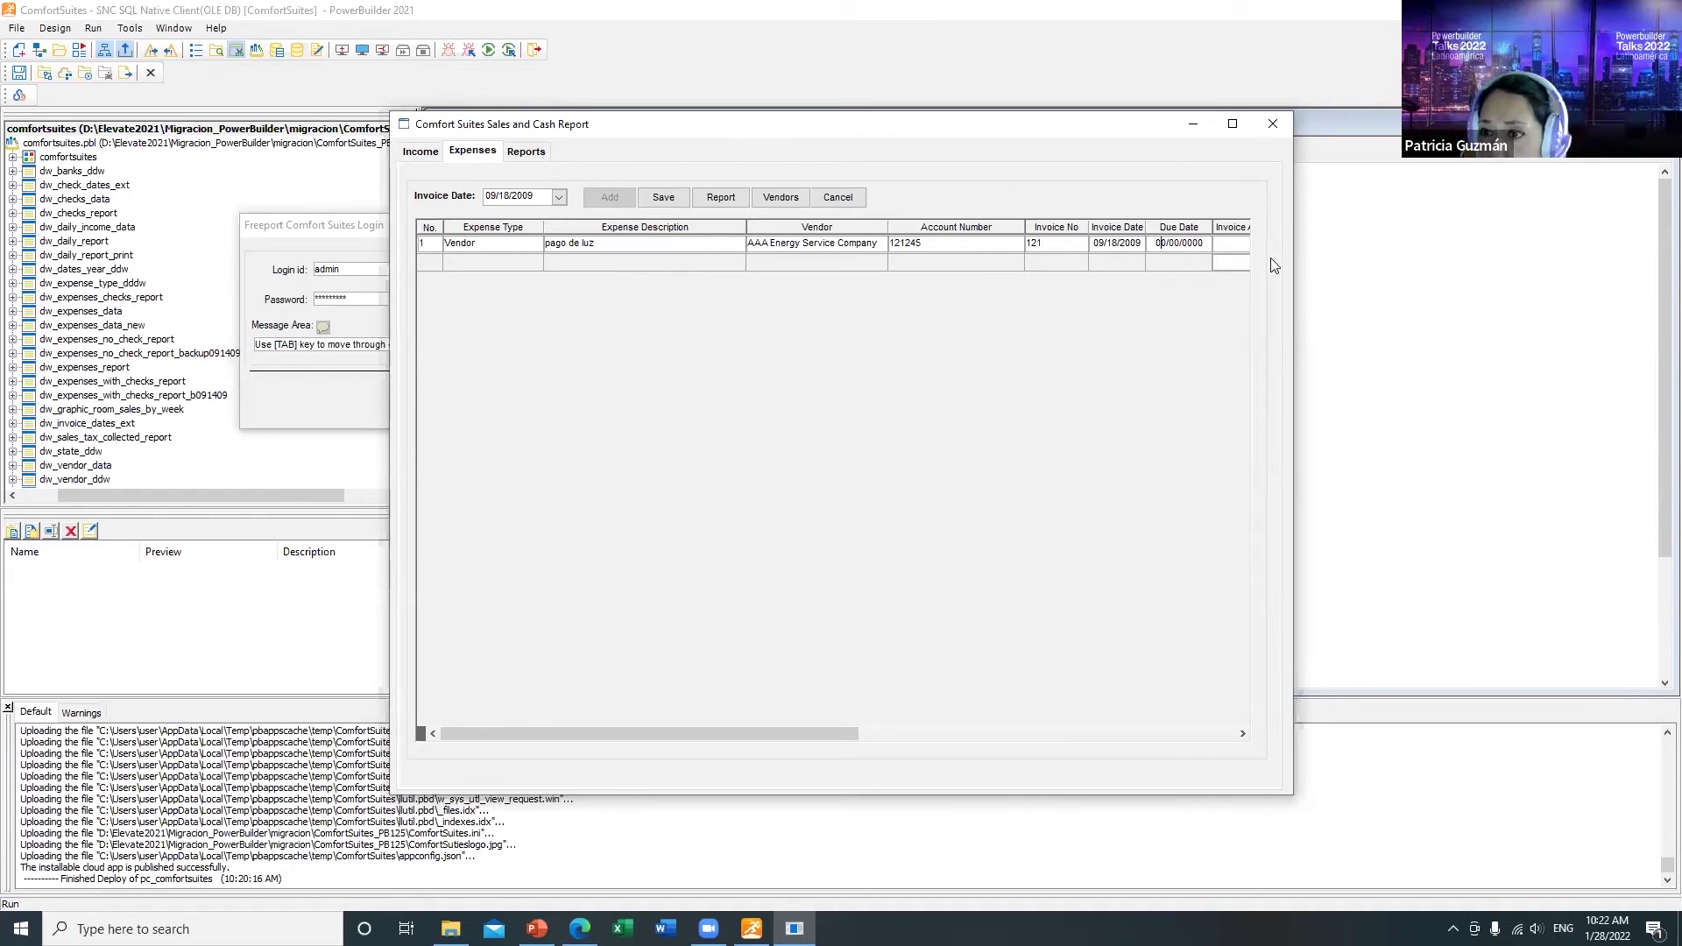
type("09/20/2009")
key("Tab")
Step: Set the expense amount to 500.00 and save the entry
left_click_drag(659, 736, 786, 732)
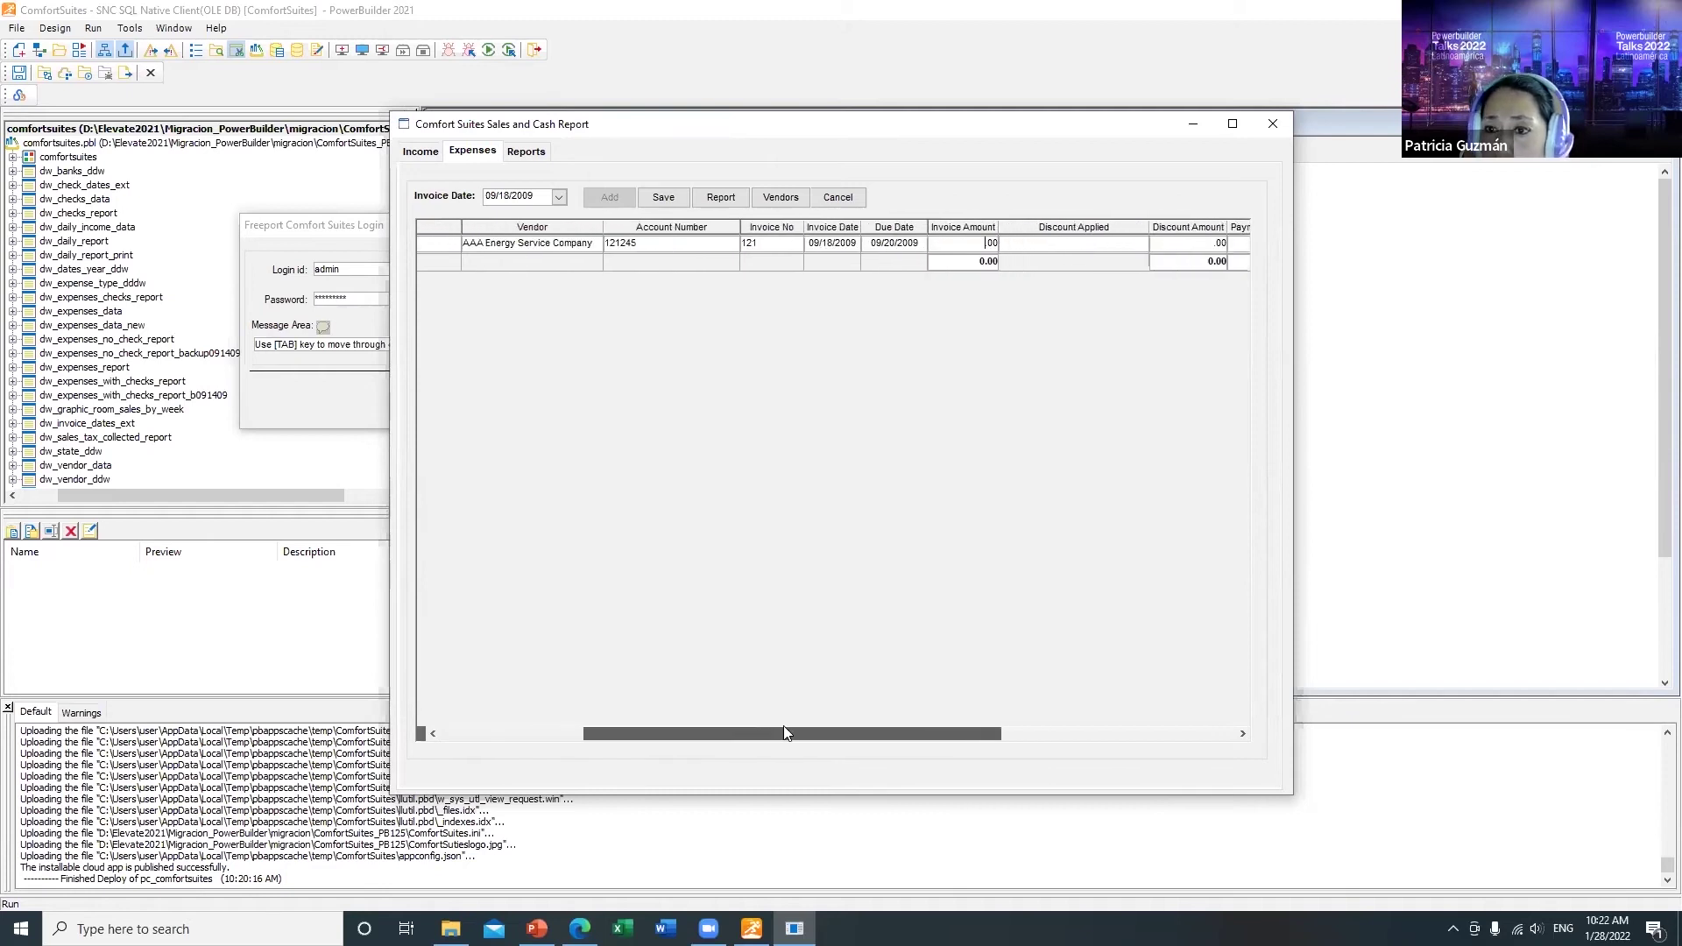
left_click_drag(960, 736, 1130, 648)
key("Tab")
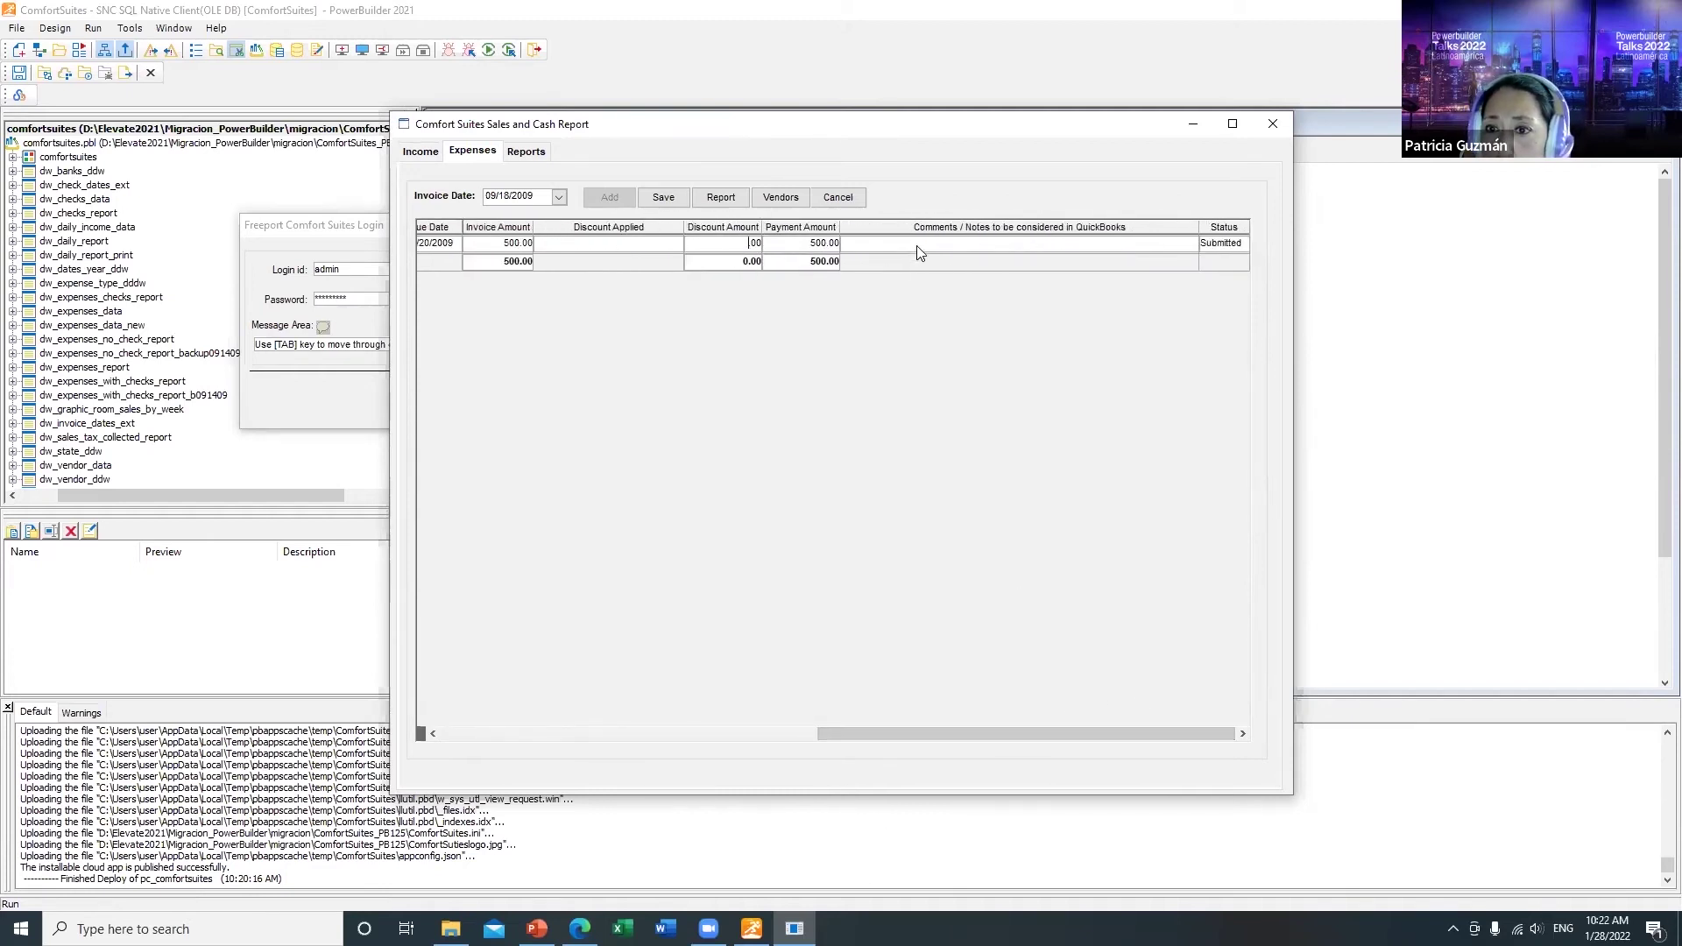
left_click(663, 199)
left_click(877, 523)
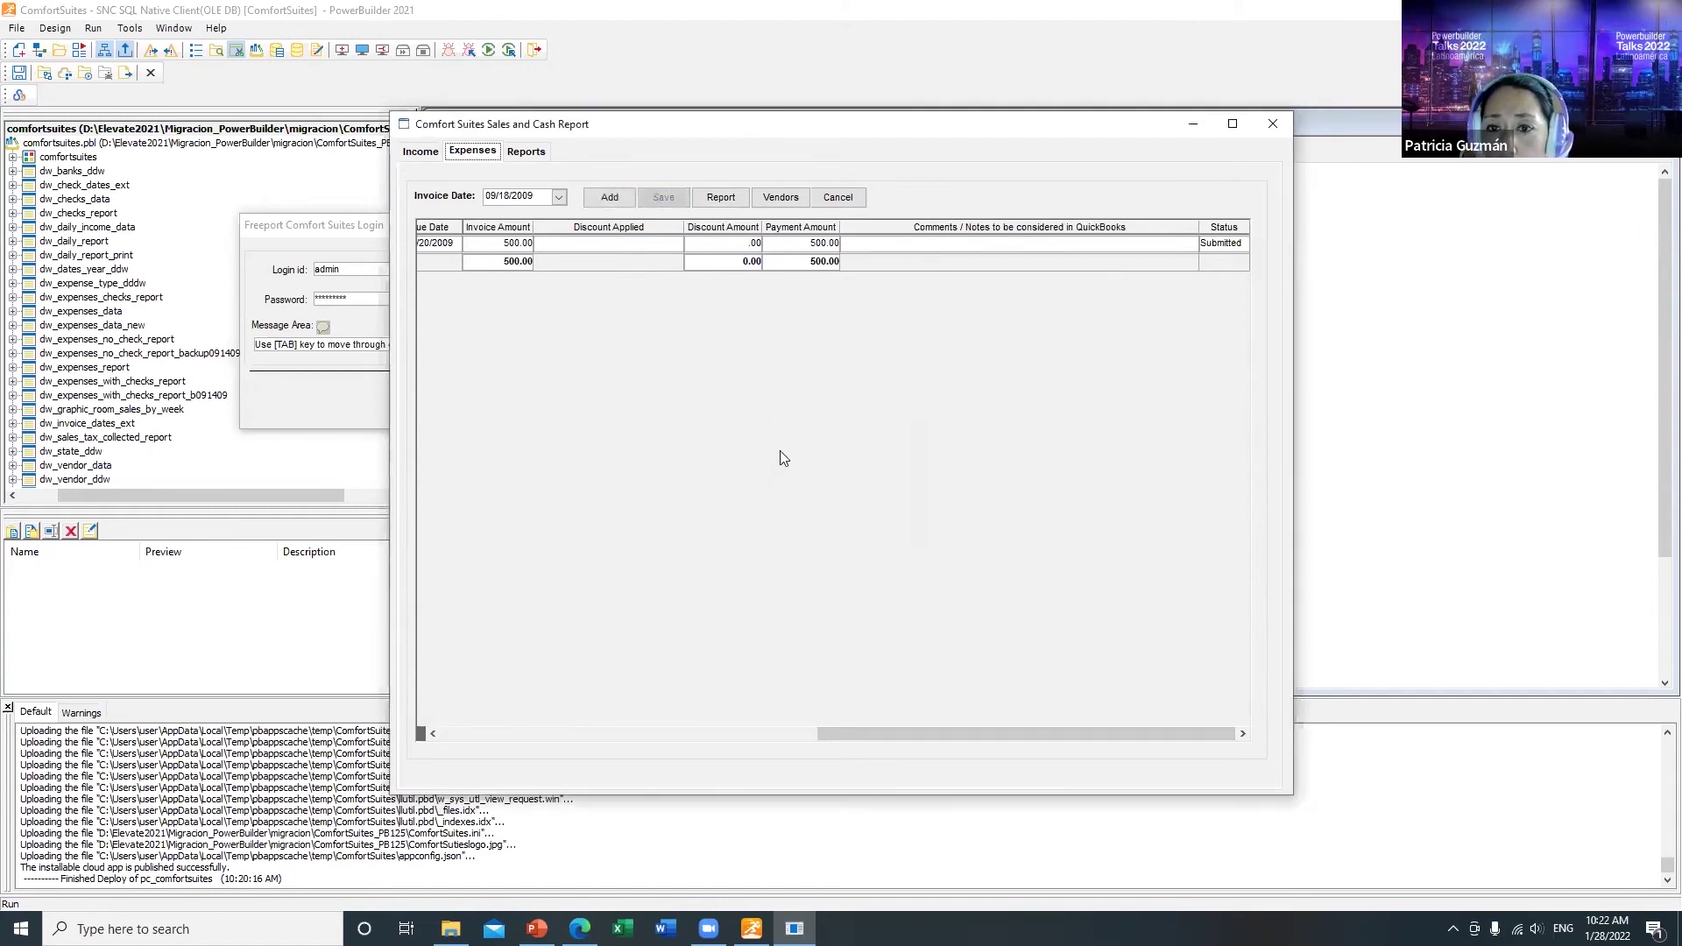
left_click_drag(1029, 734, 412, 746)
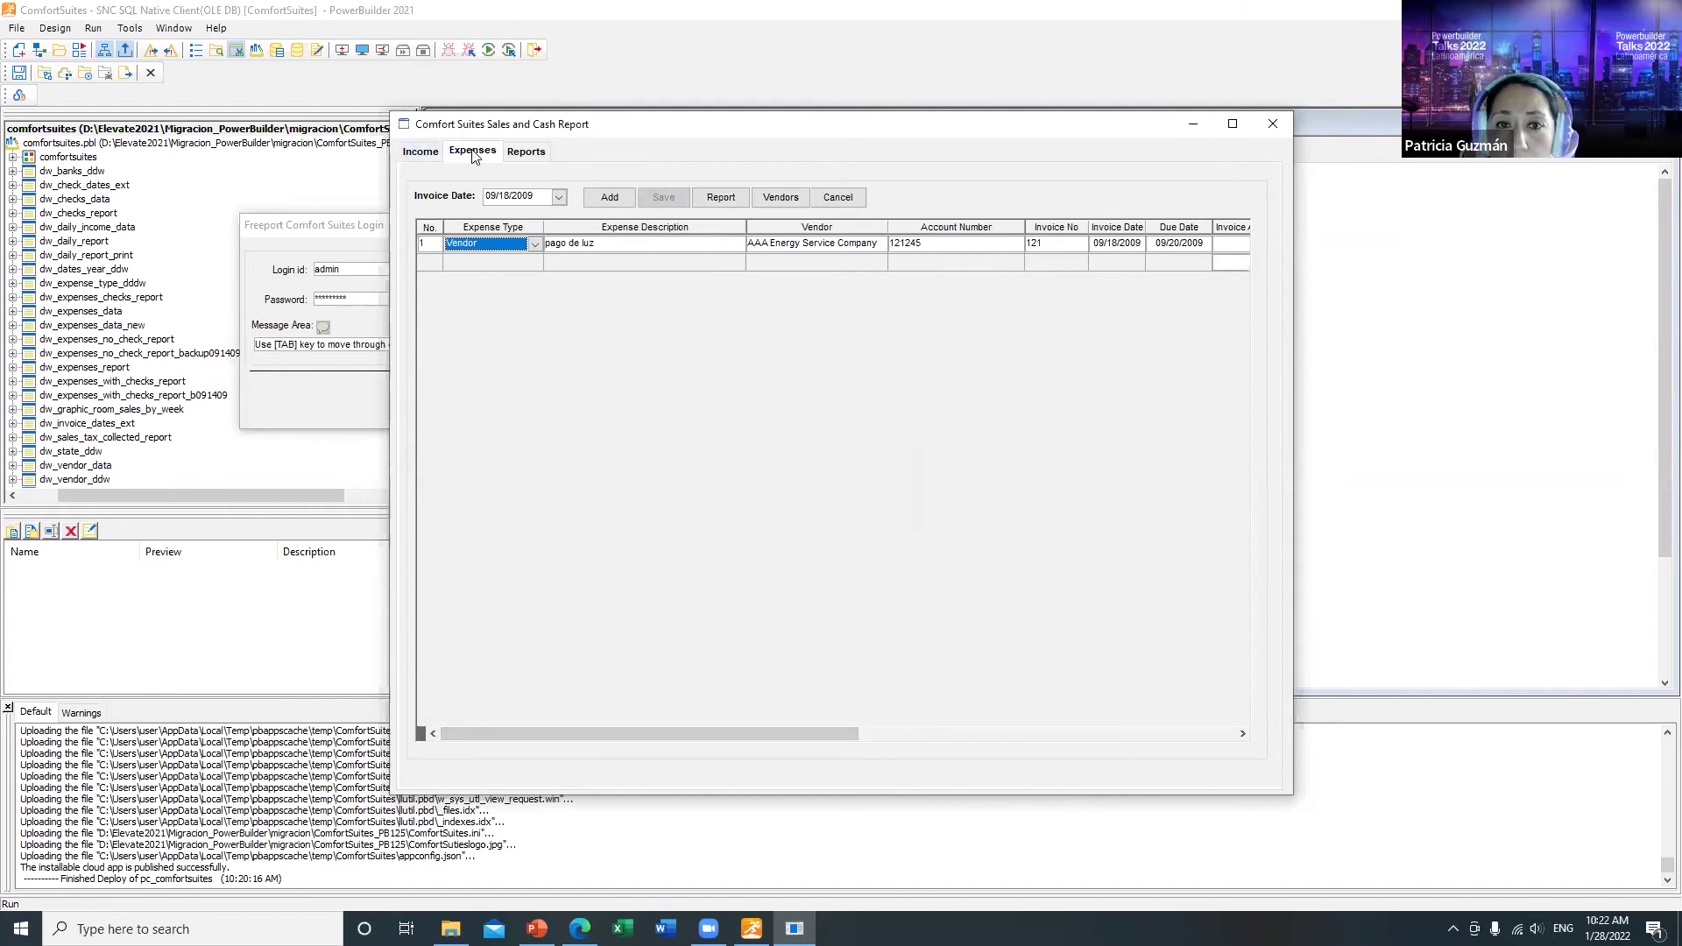
Step: Generate the expenses-to-pay report from due date 09/10/2009, listing six invoices
left_click(714, 203)
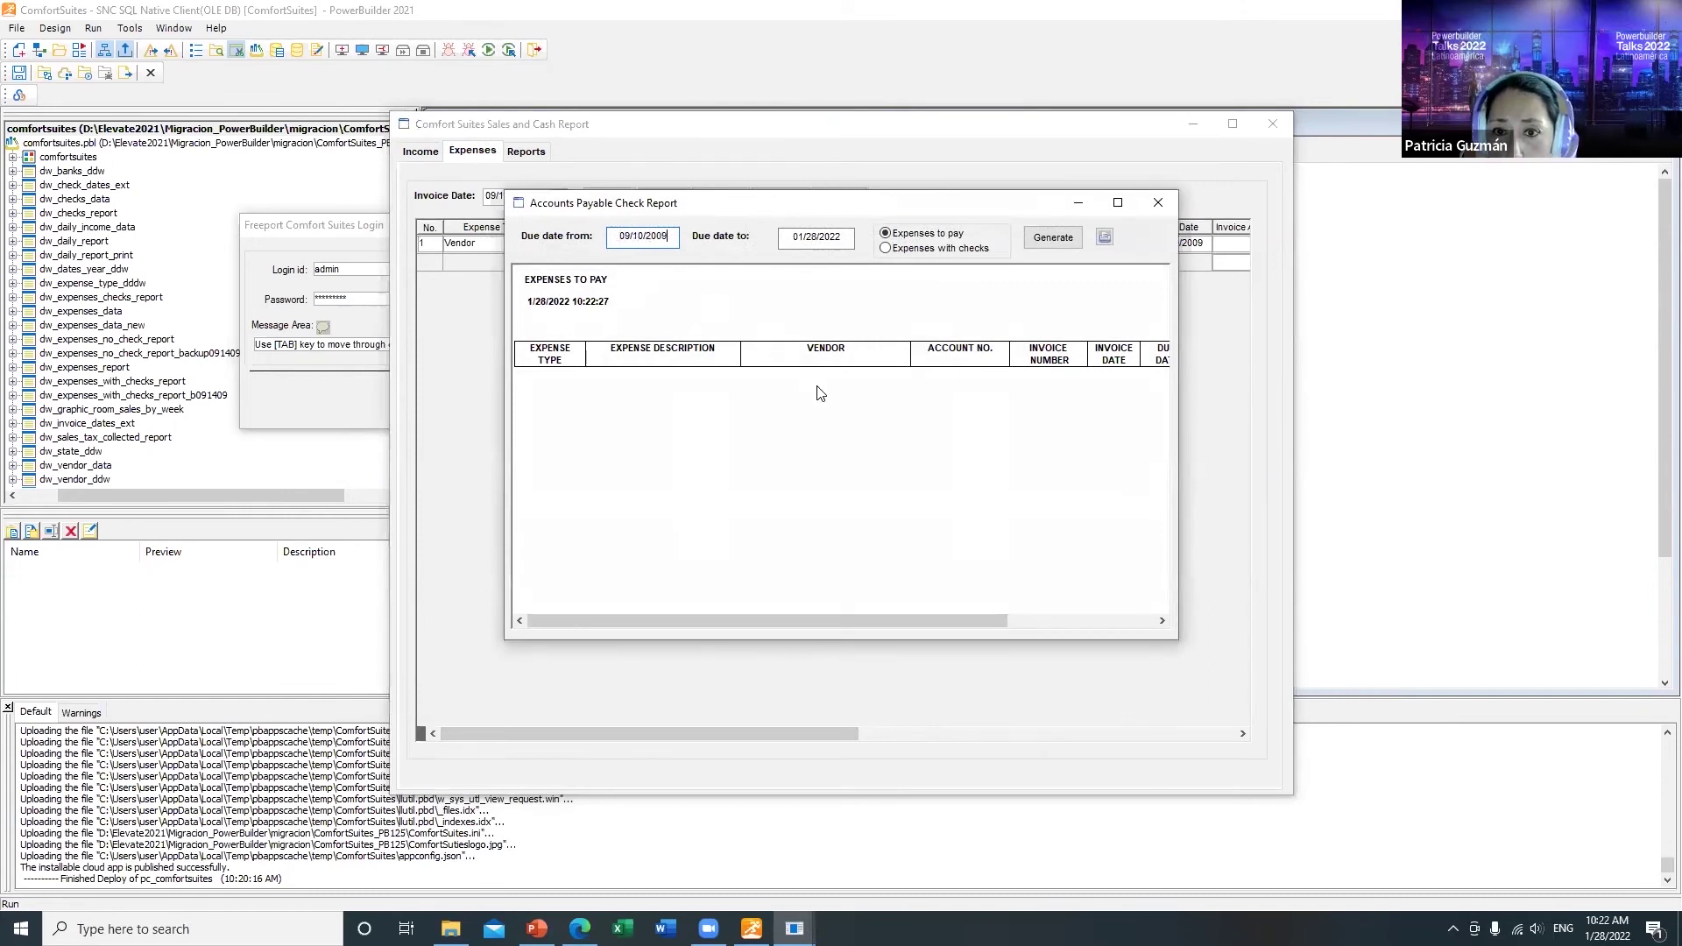
key("Tab")
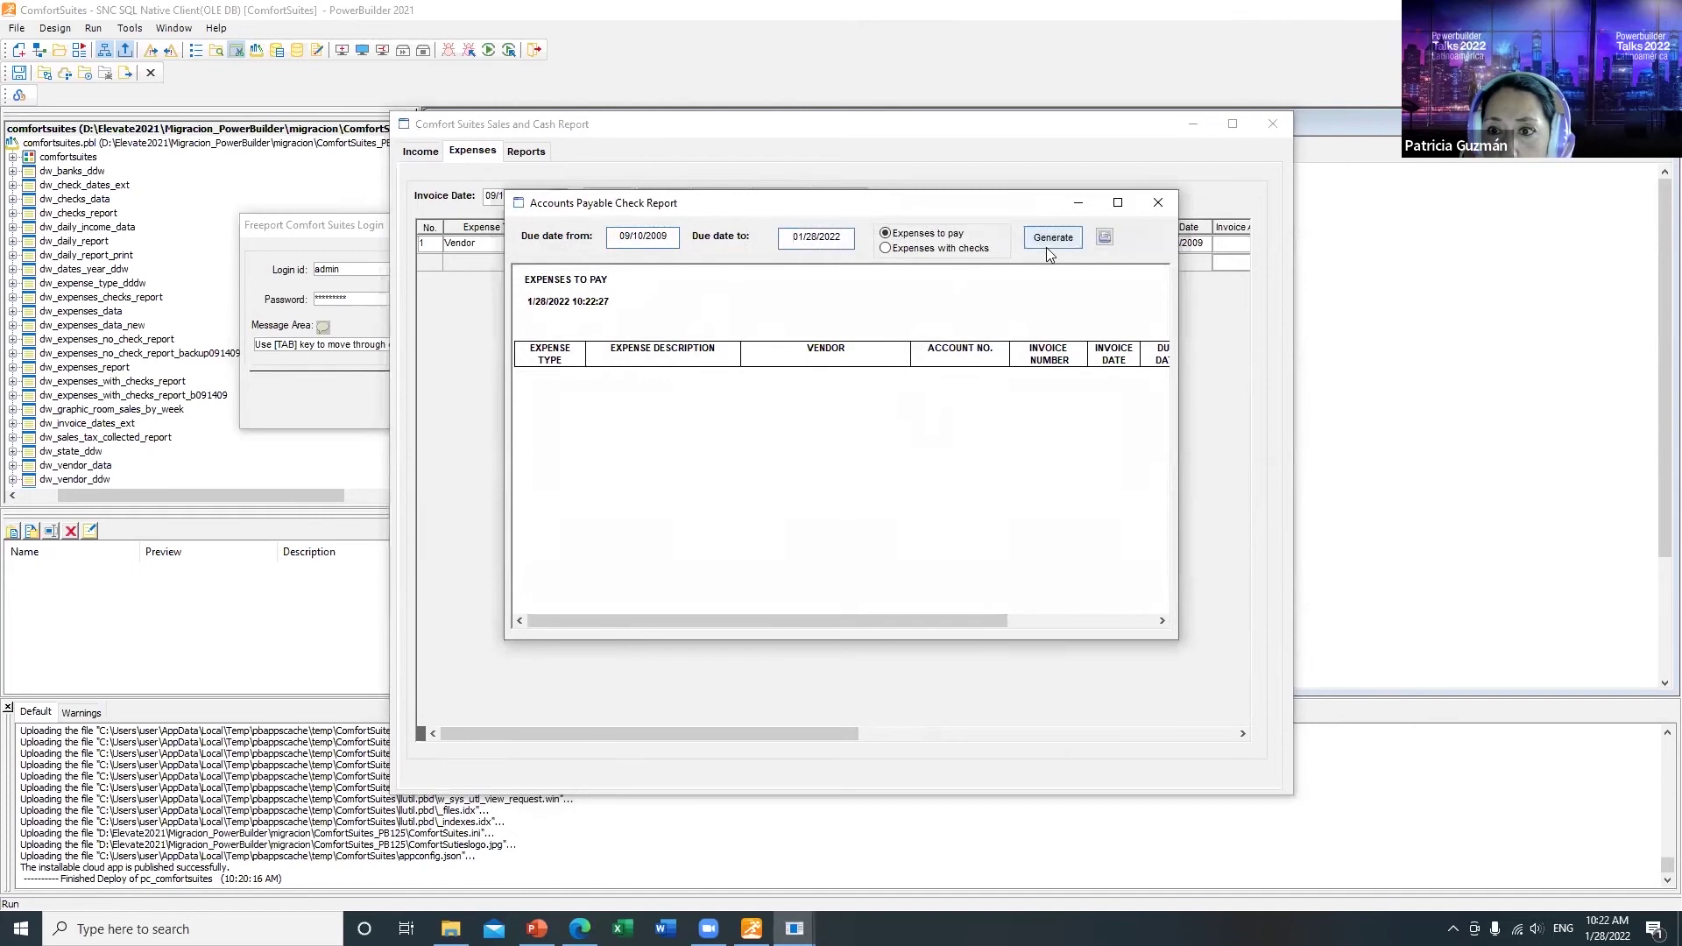
left_click(1048, 244)
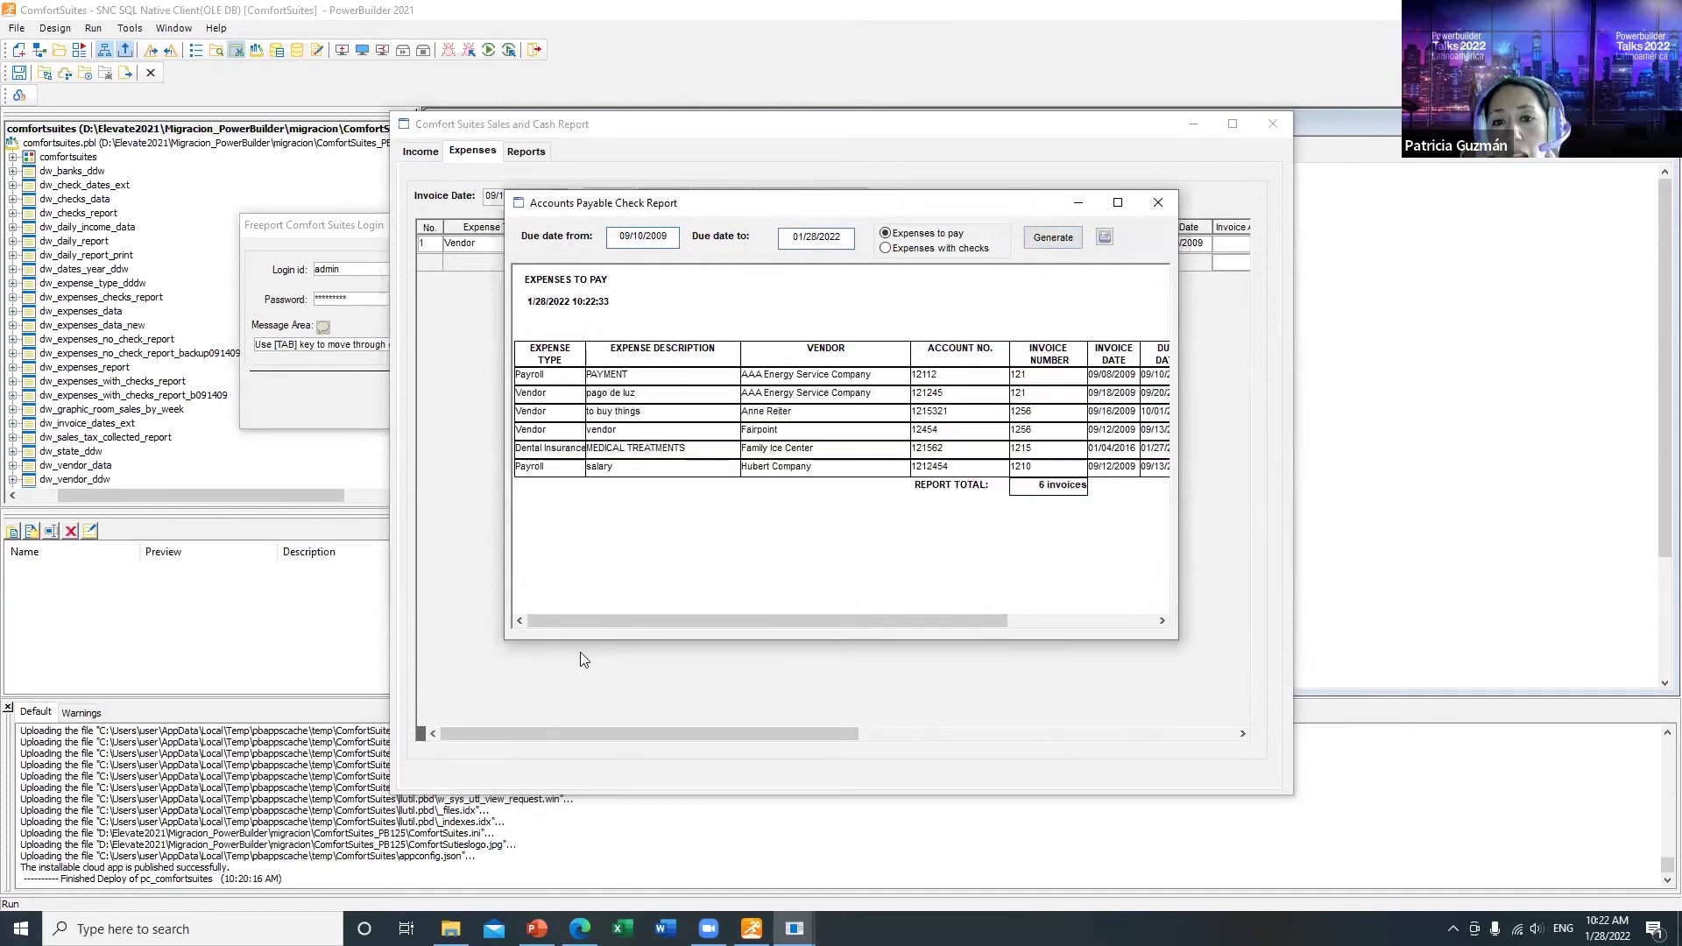
mouse_move(711, 621)
left_mouse_down()
mouse_move(994, 618)
mouse_move(654, 632)
mouse_move(902, 599)
mouse_move(743, 627)
left_mouse_up()
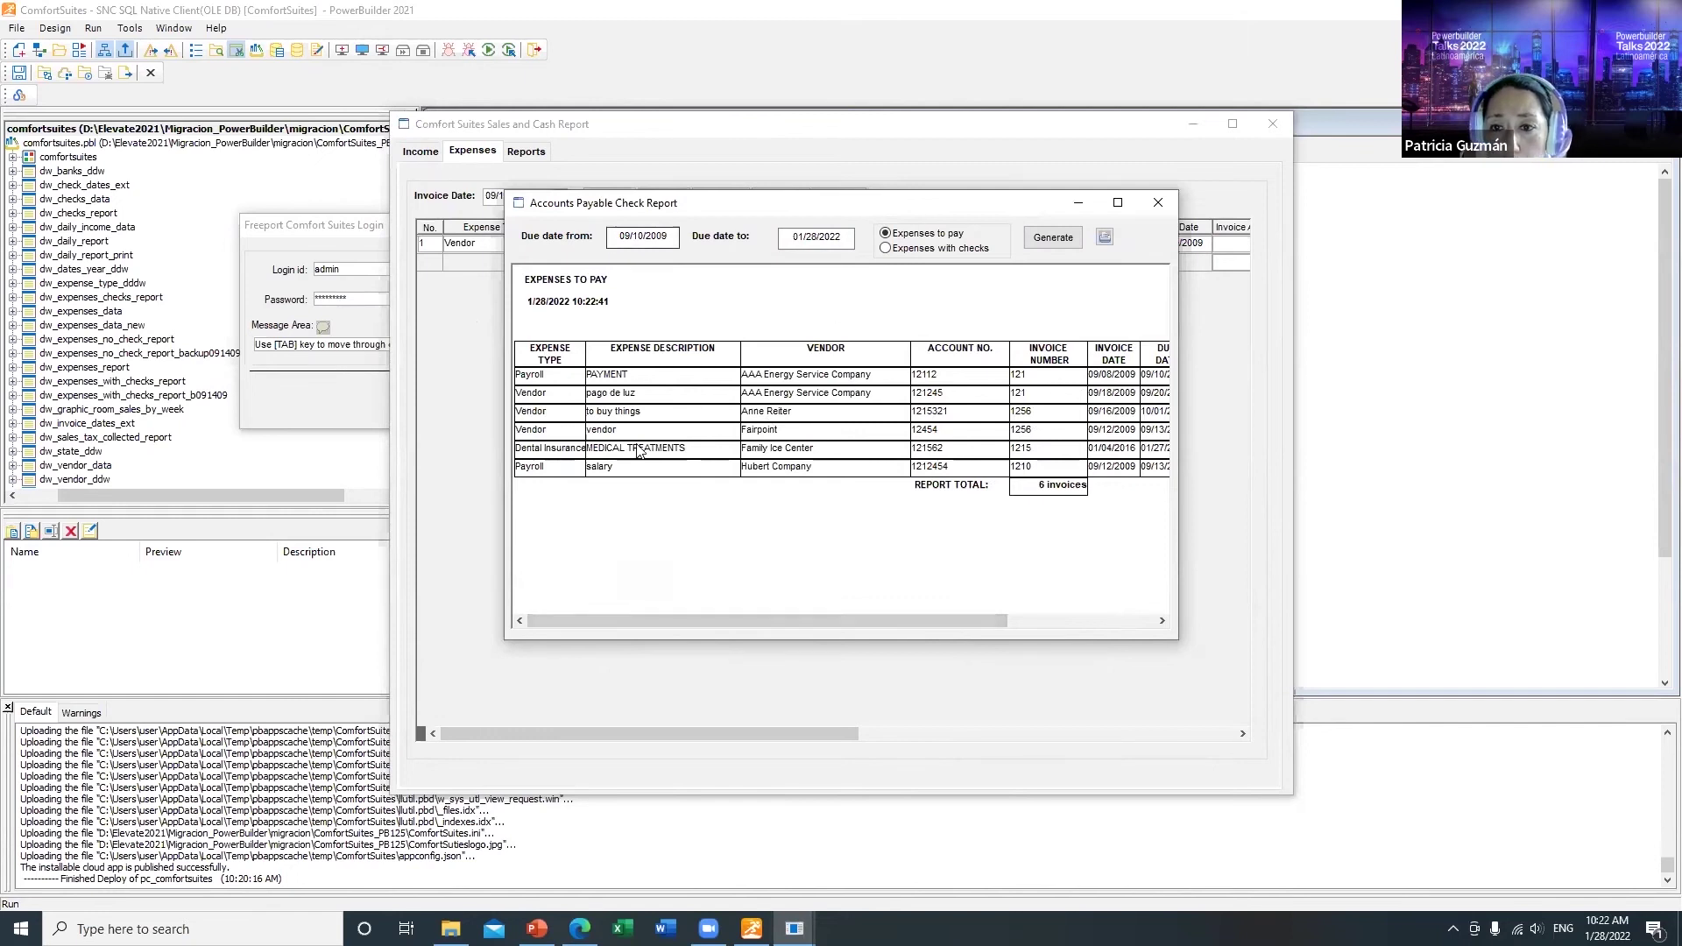
Step: Close the report and the ComfortSuites app, cancelling the login prompt
left_click(1159, 202)
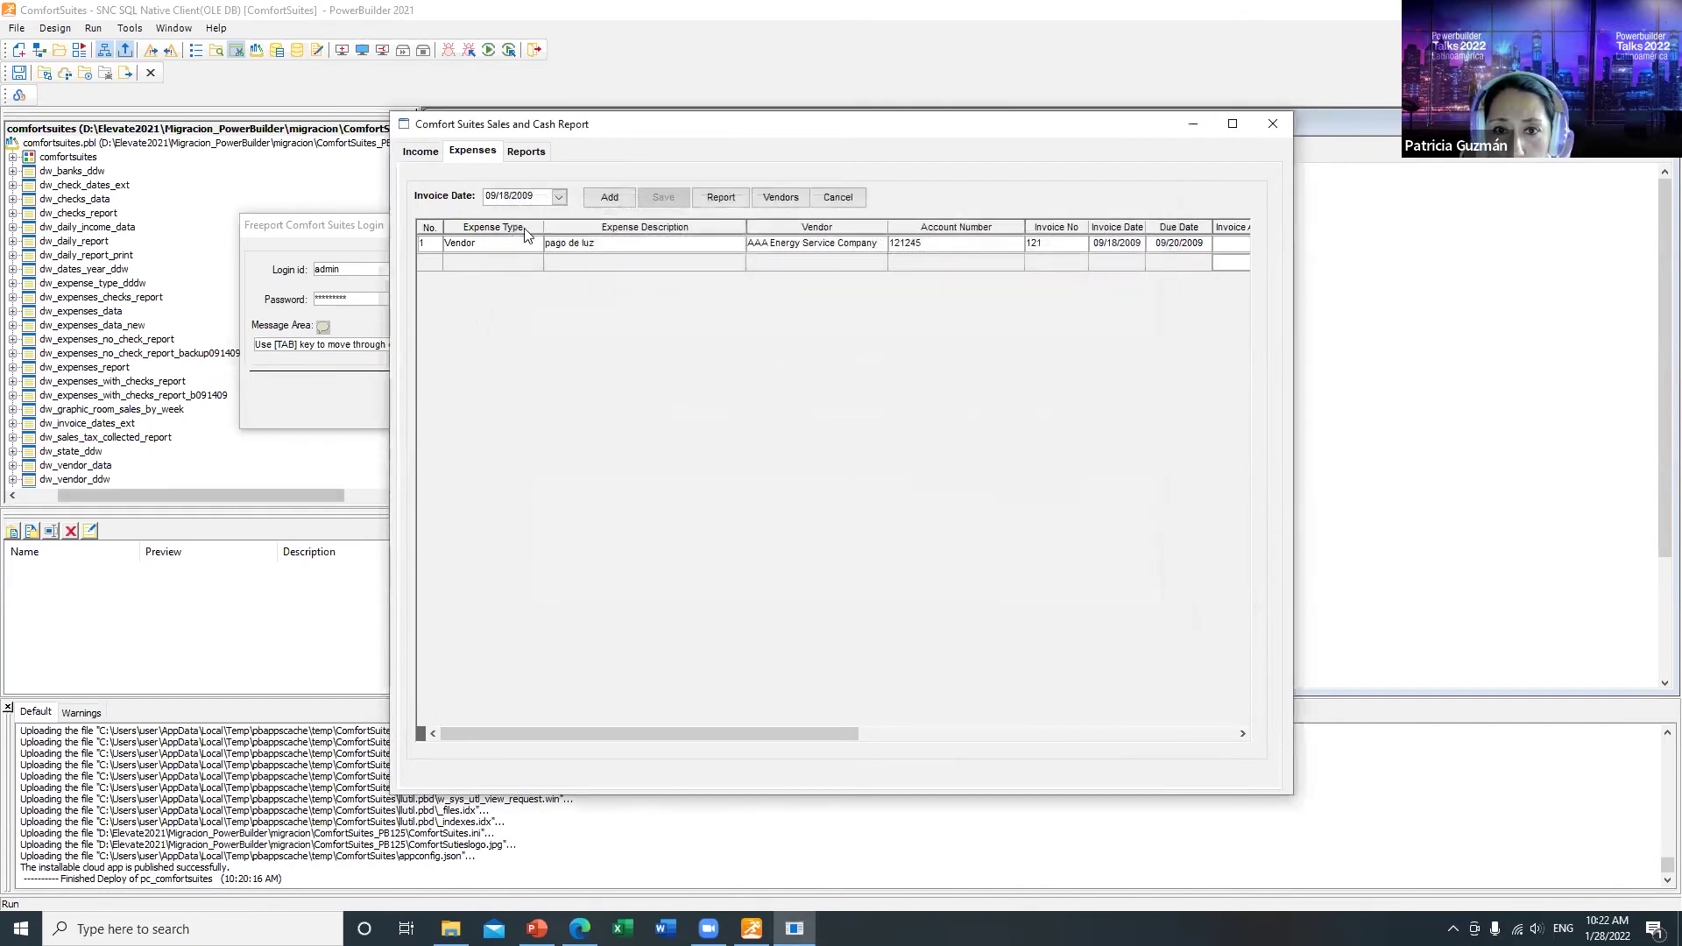
left_click(1274, 126)
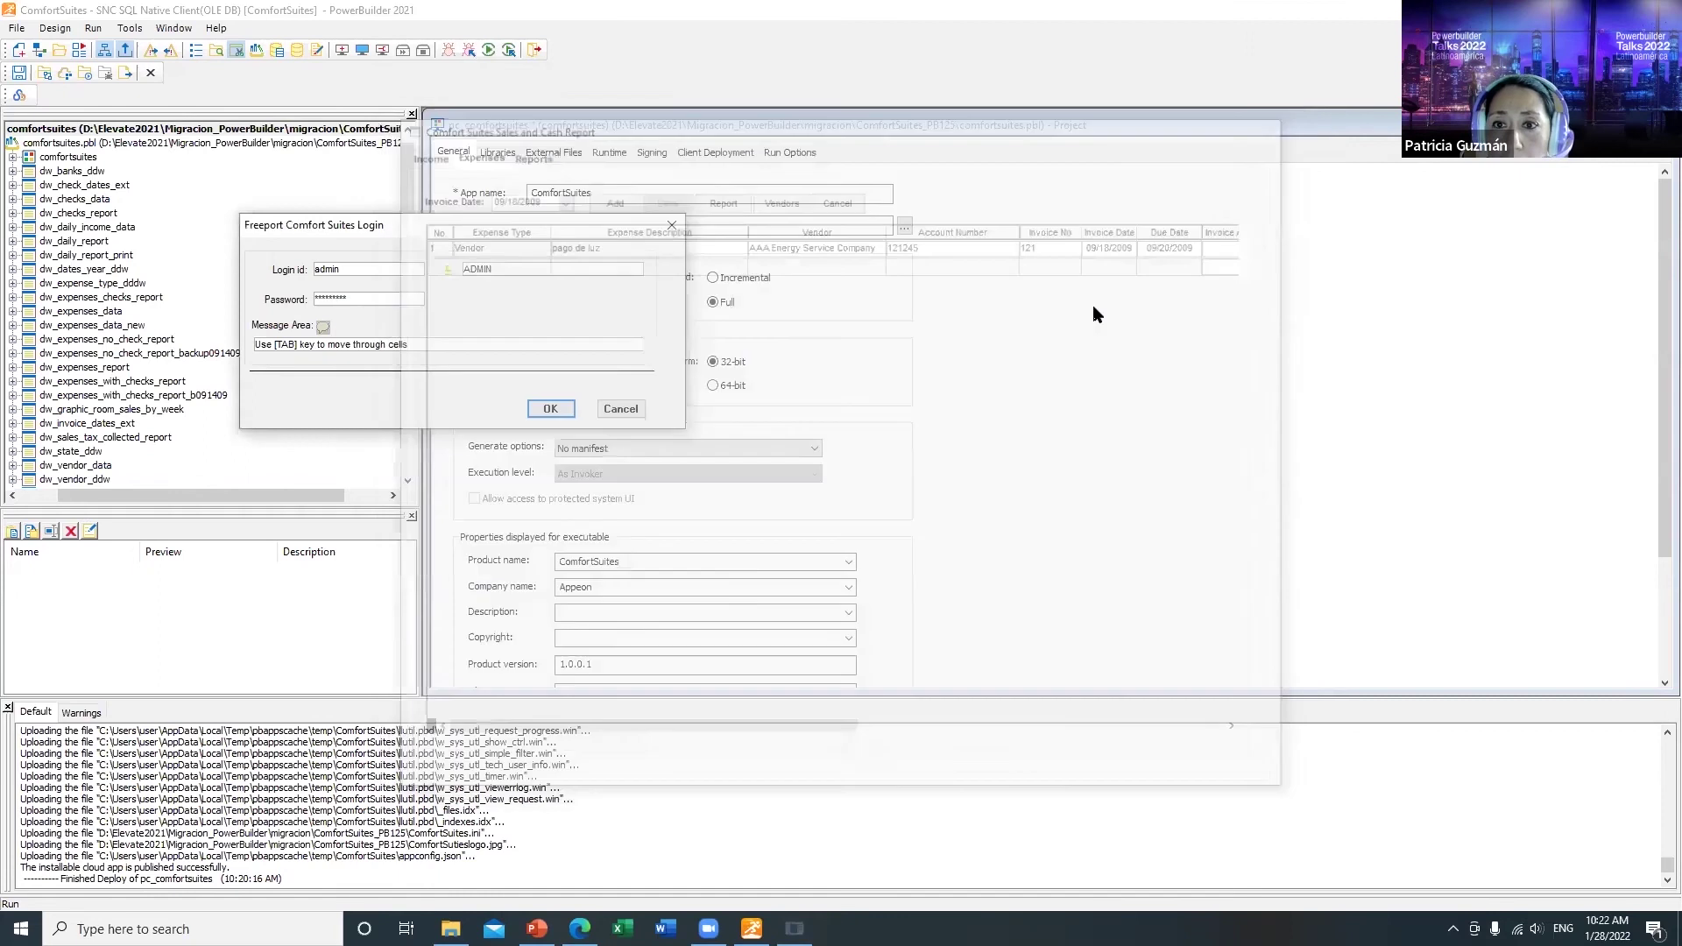
left_click(644, 410)
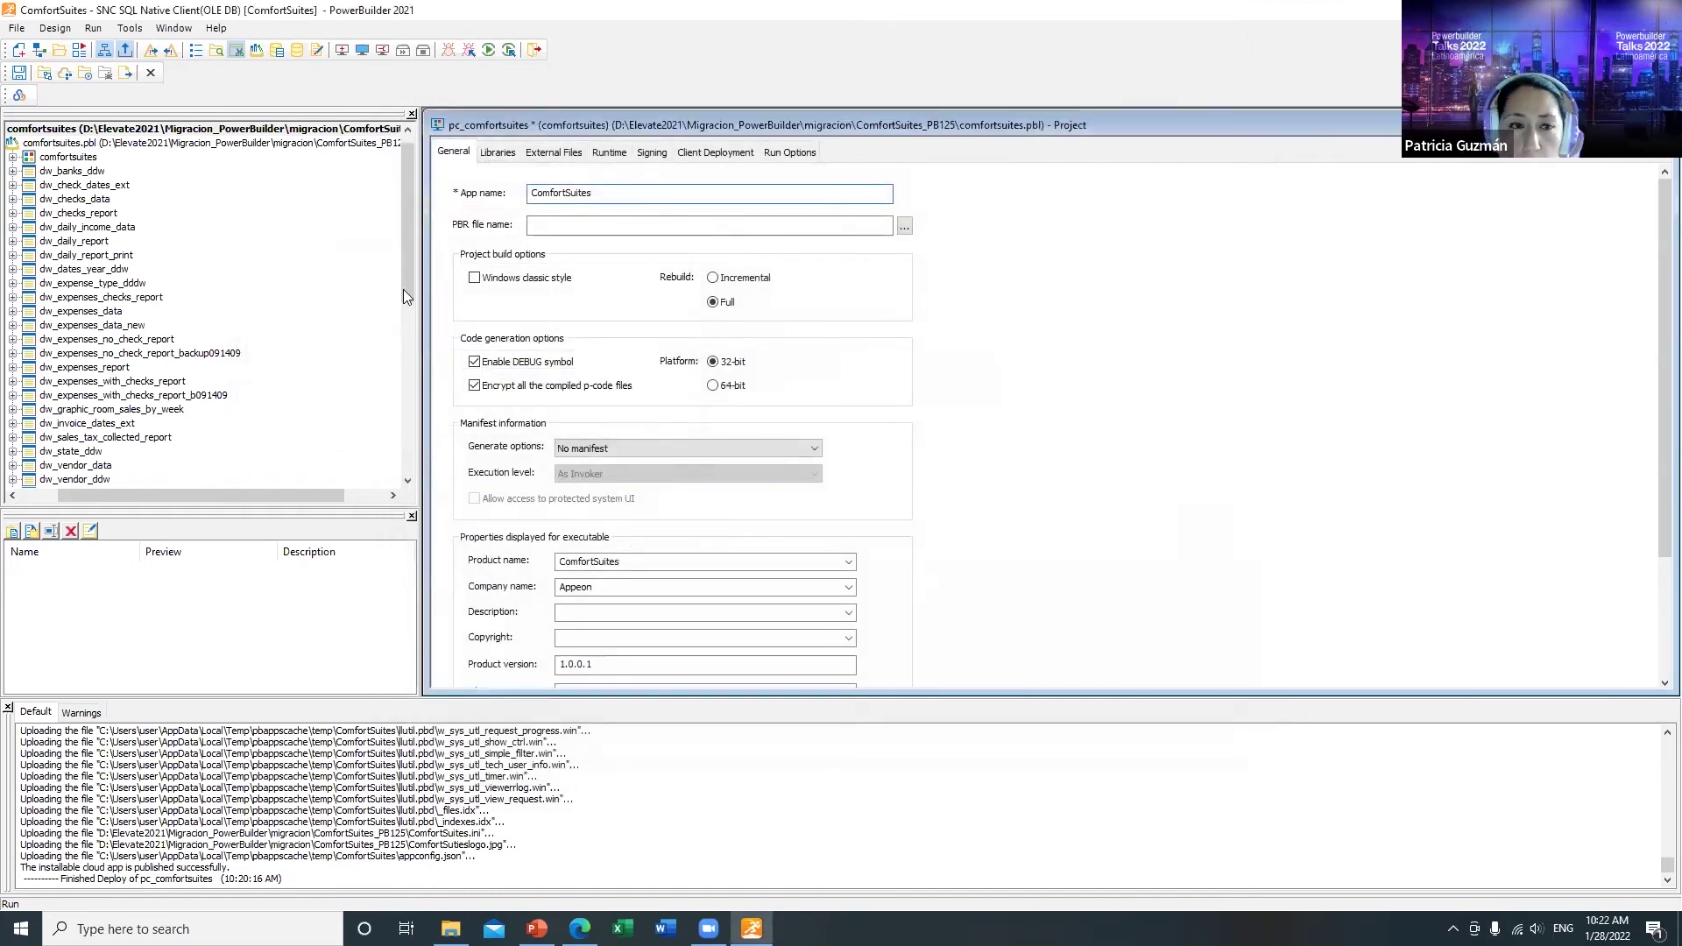
Step: Save the project settings and close the project editor
left_click(18, 72)
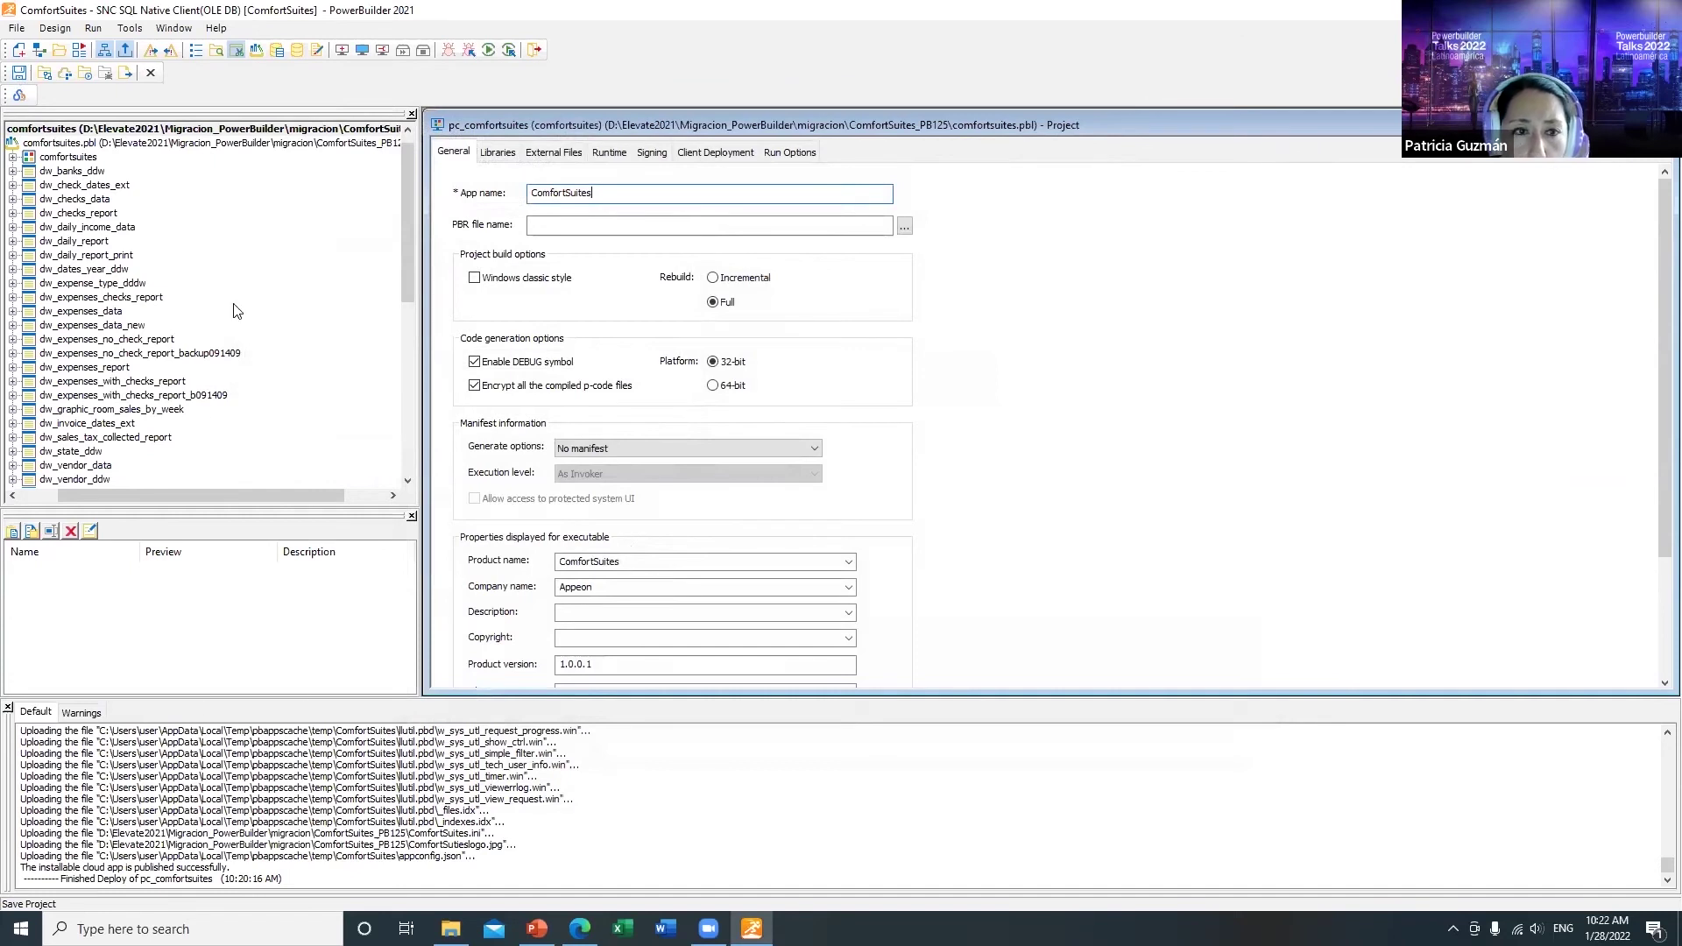
left_click(150, 72)
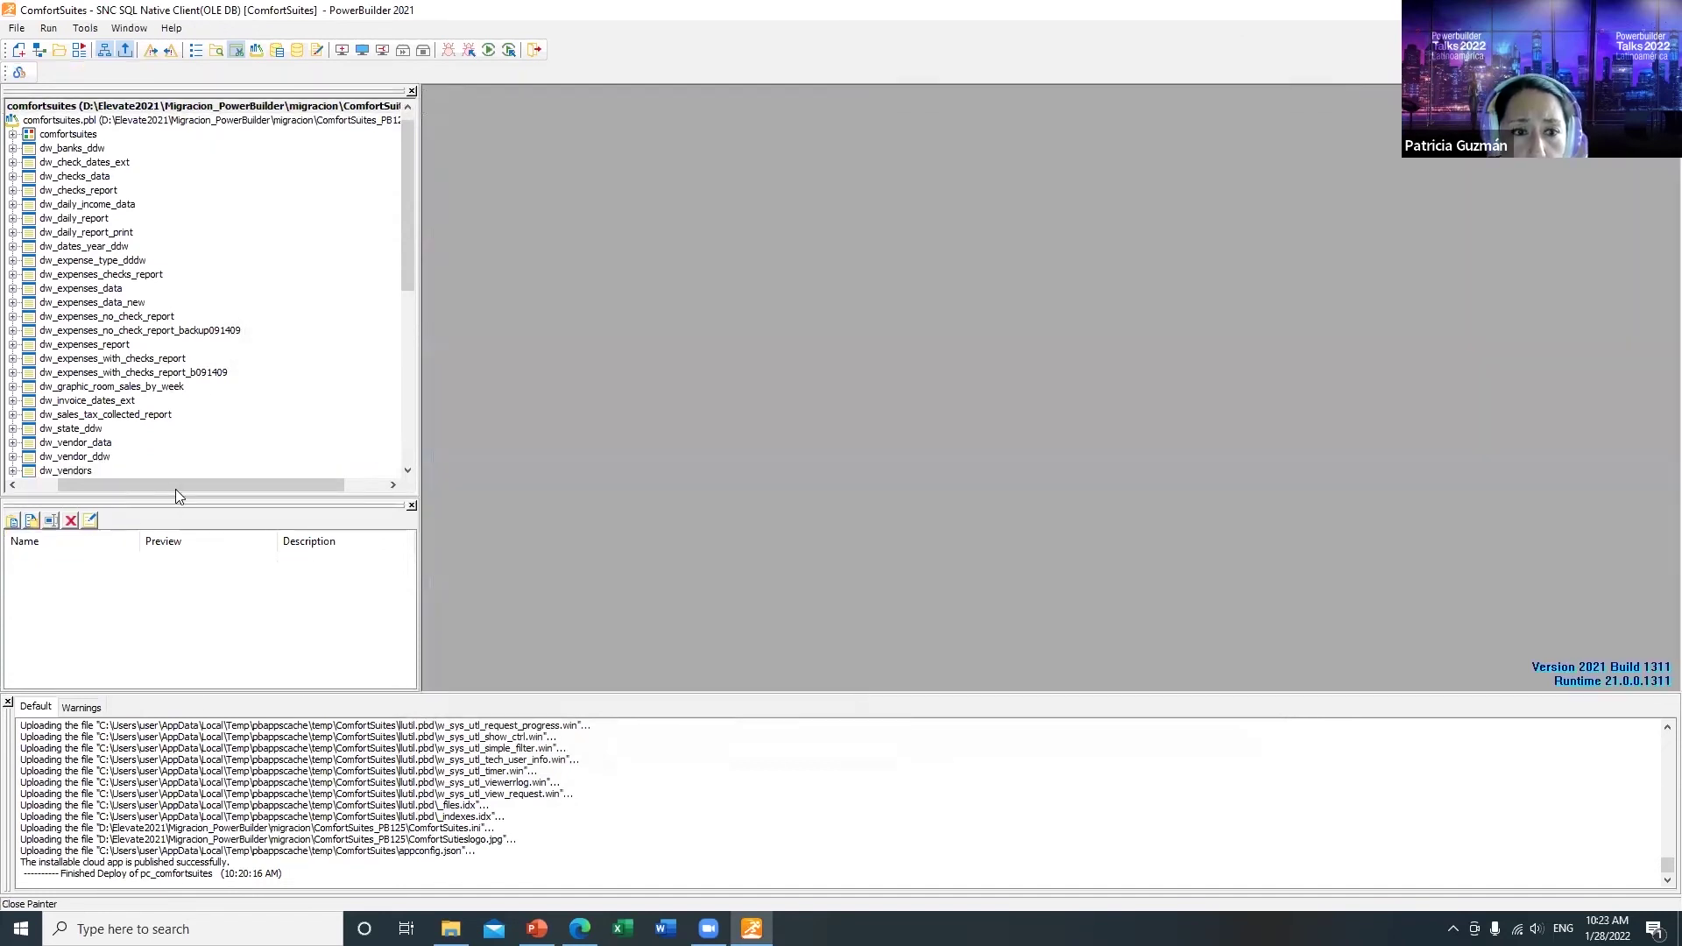
left_click_drag(175, 489, 139, 489)
Step: Set the comfortsuites application object's theme to Flat Design Dark and save it
double_click(107, 134)
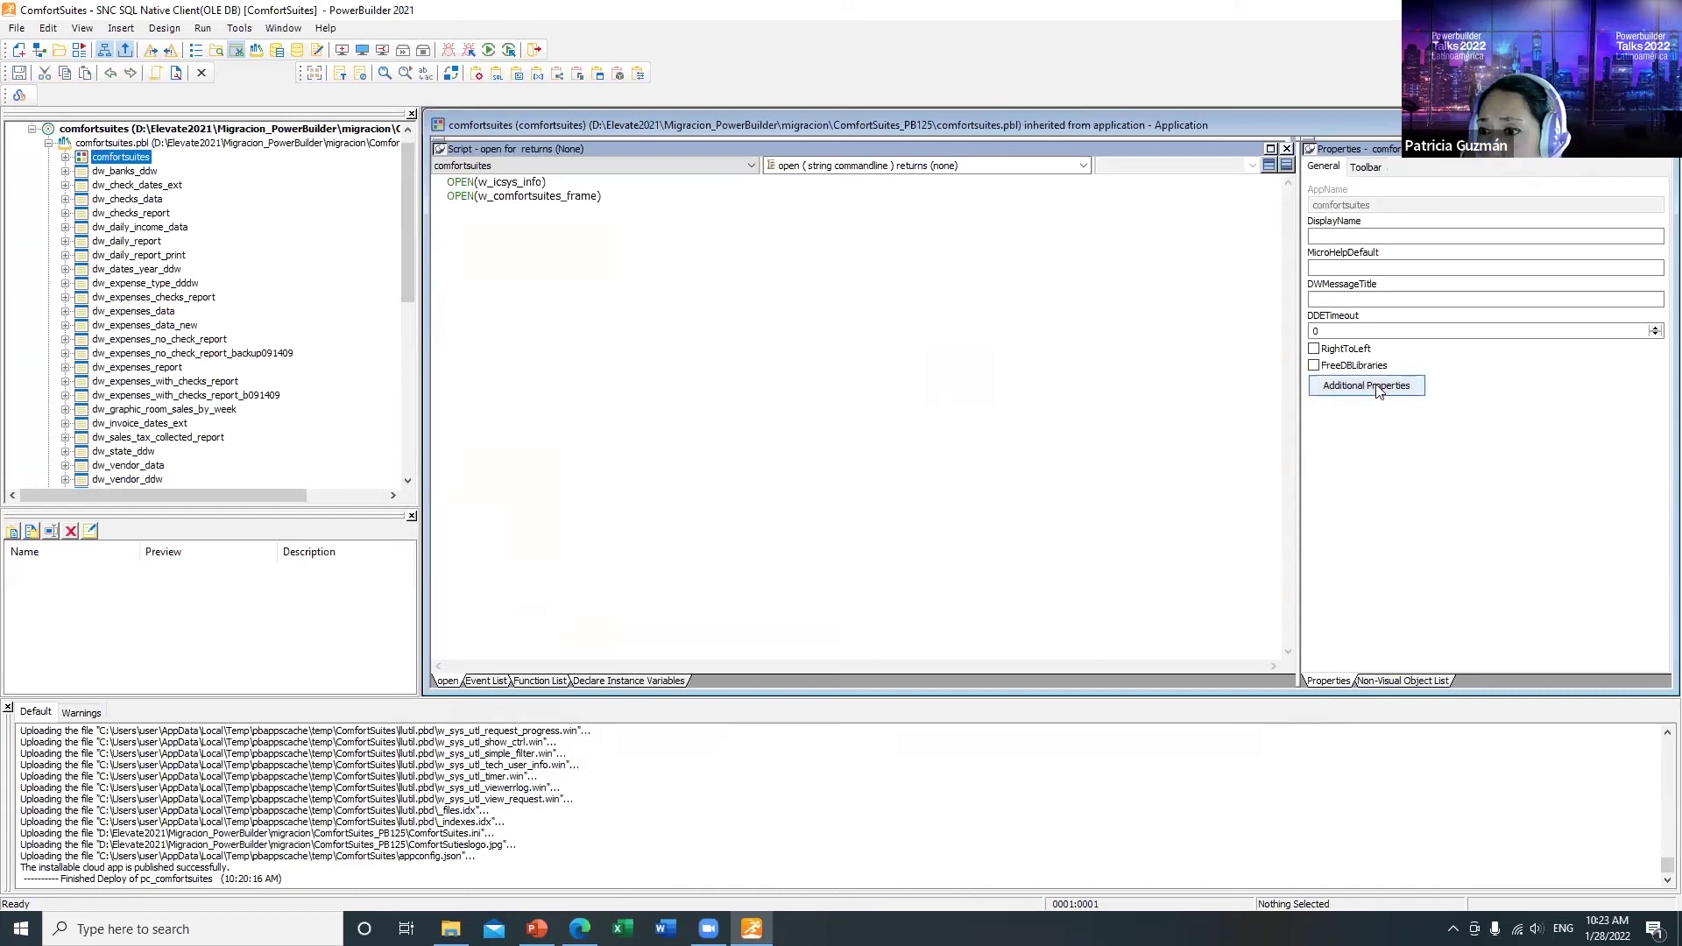
left_click(1379, 391)
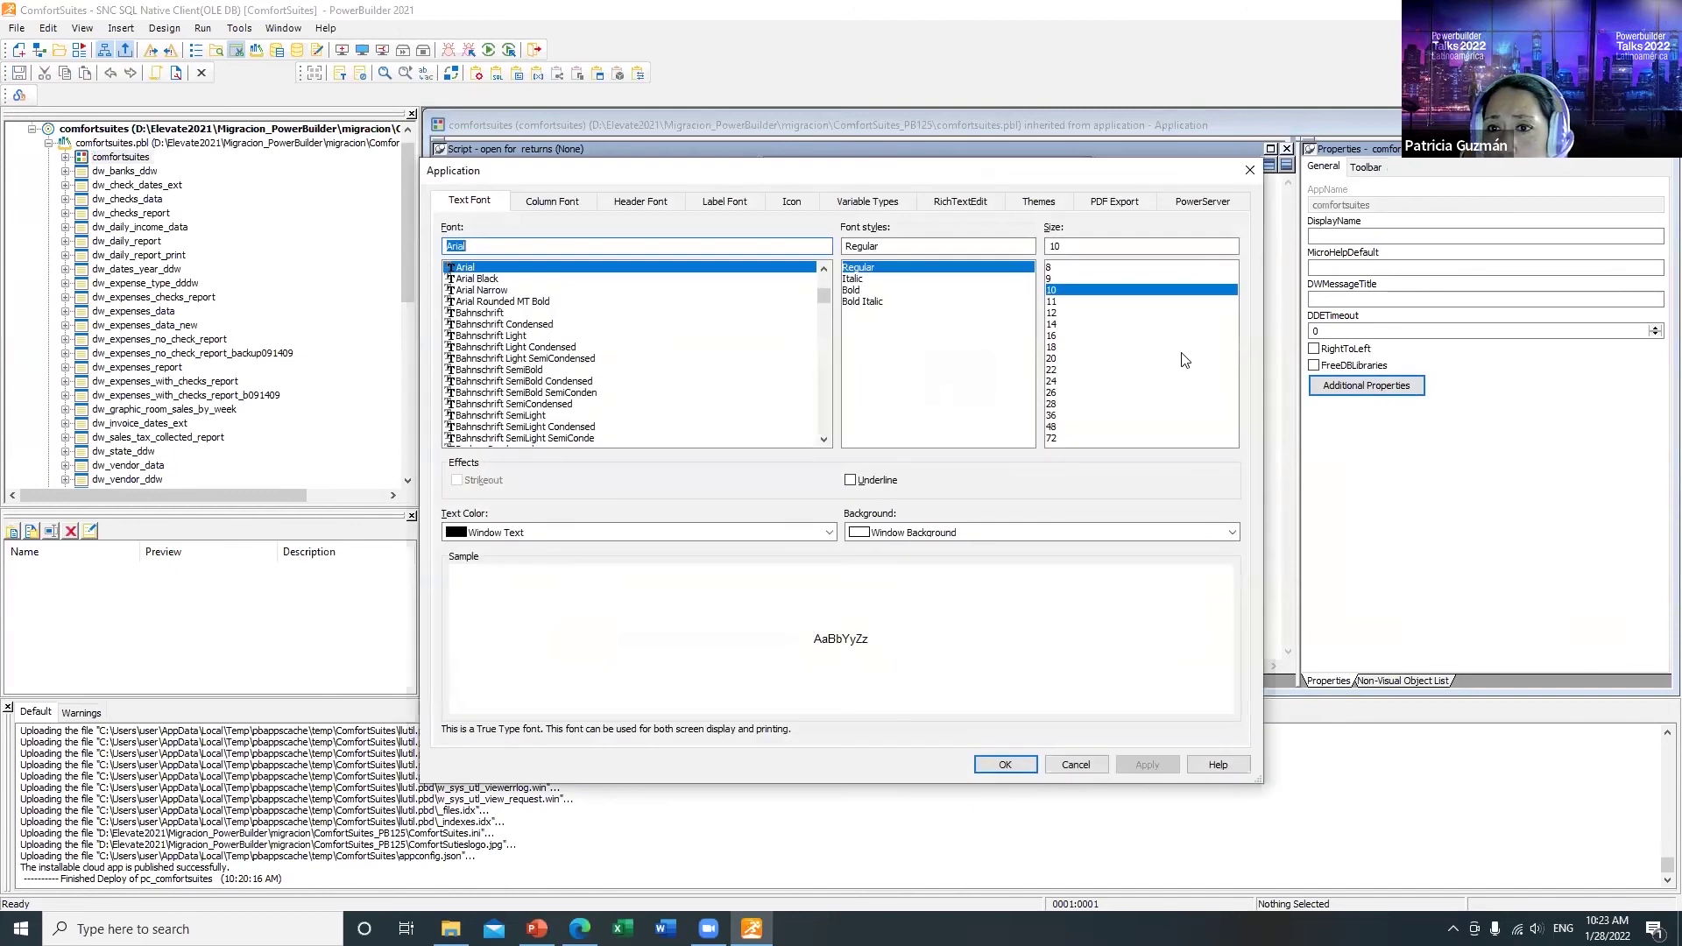
left_click(1037, 205)
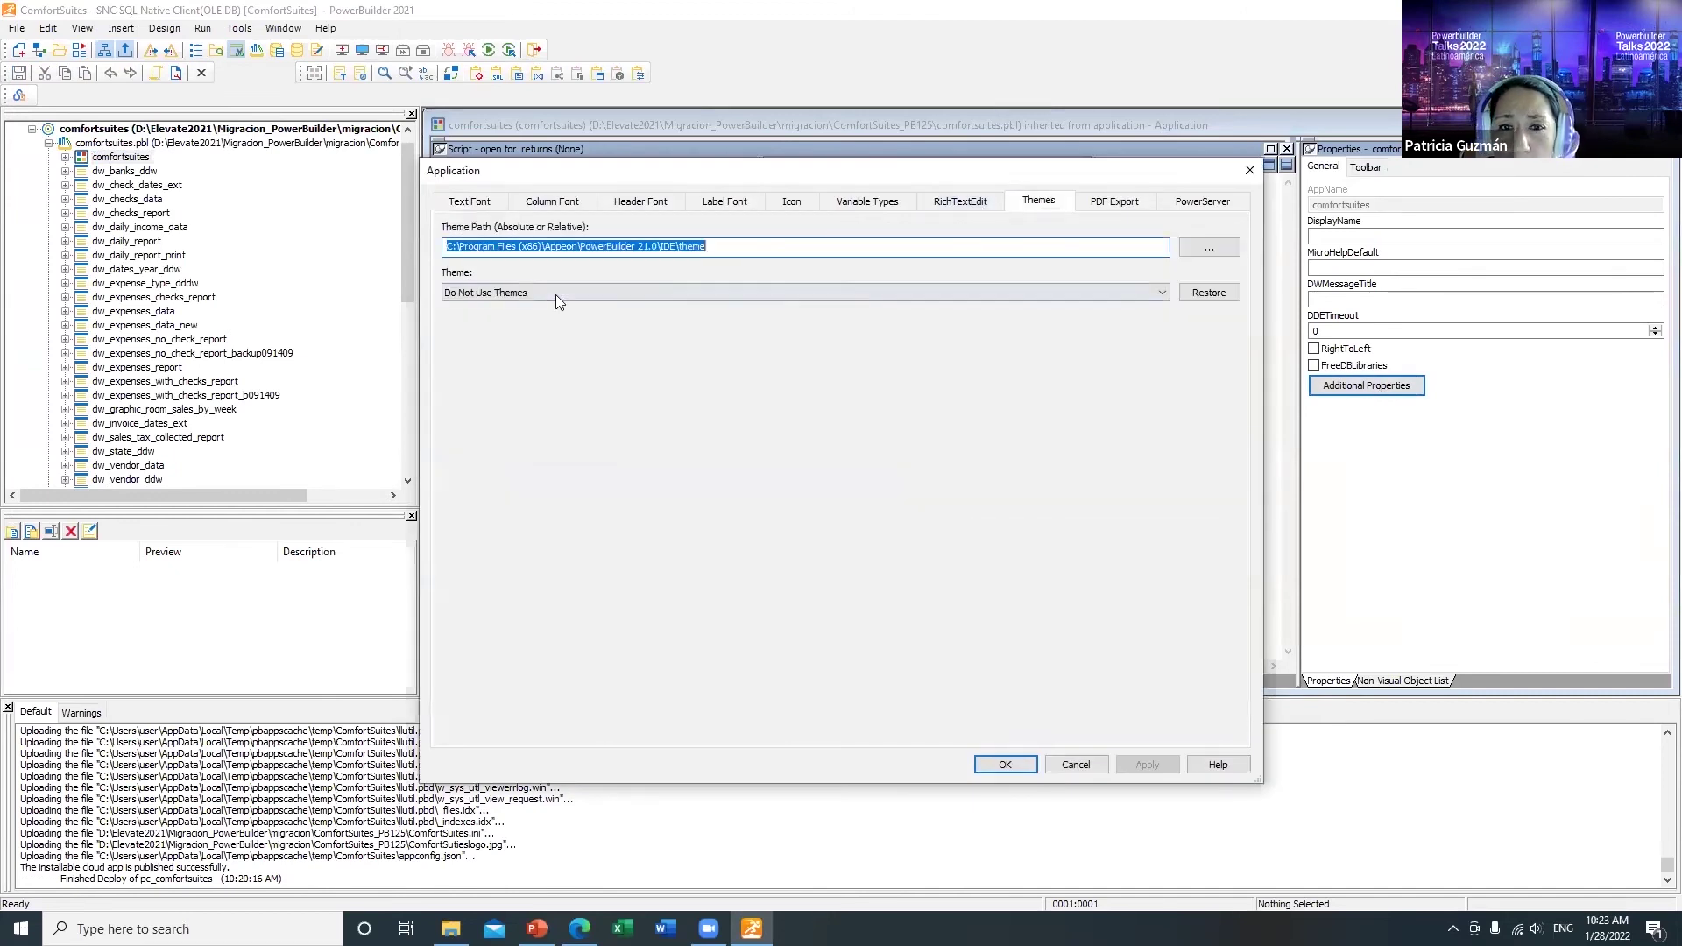
left_click(1160, 291)
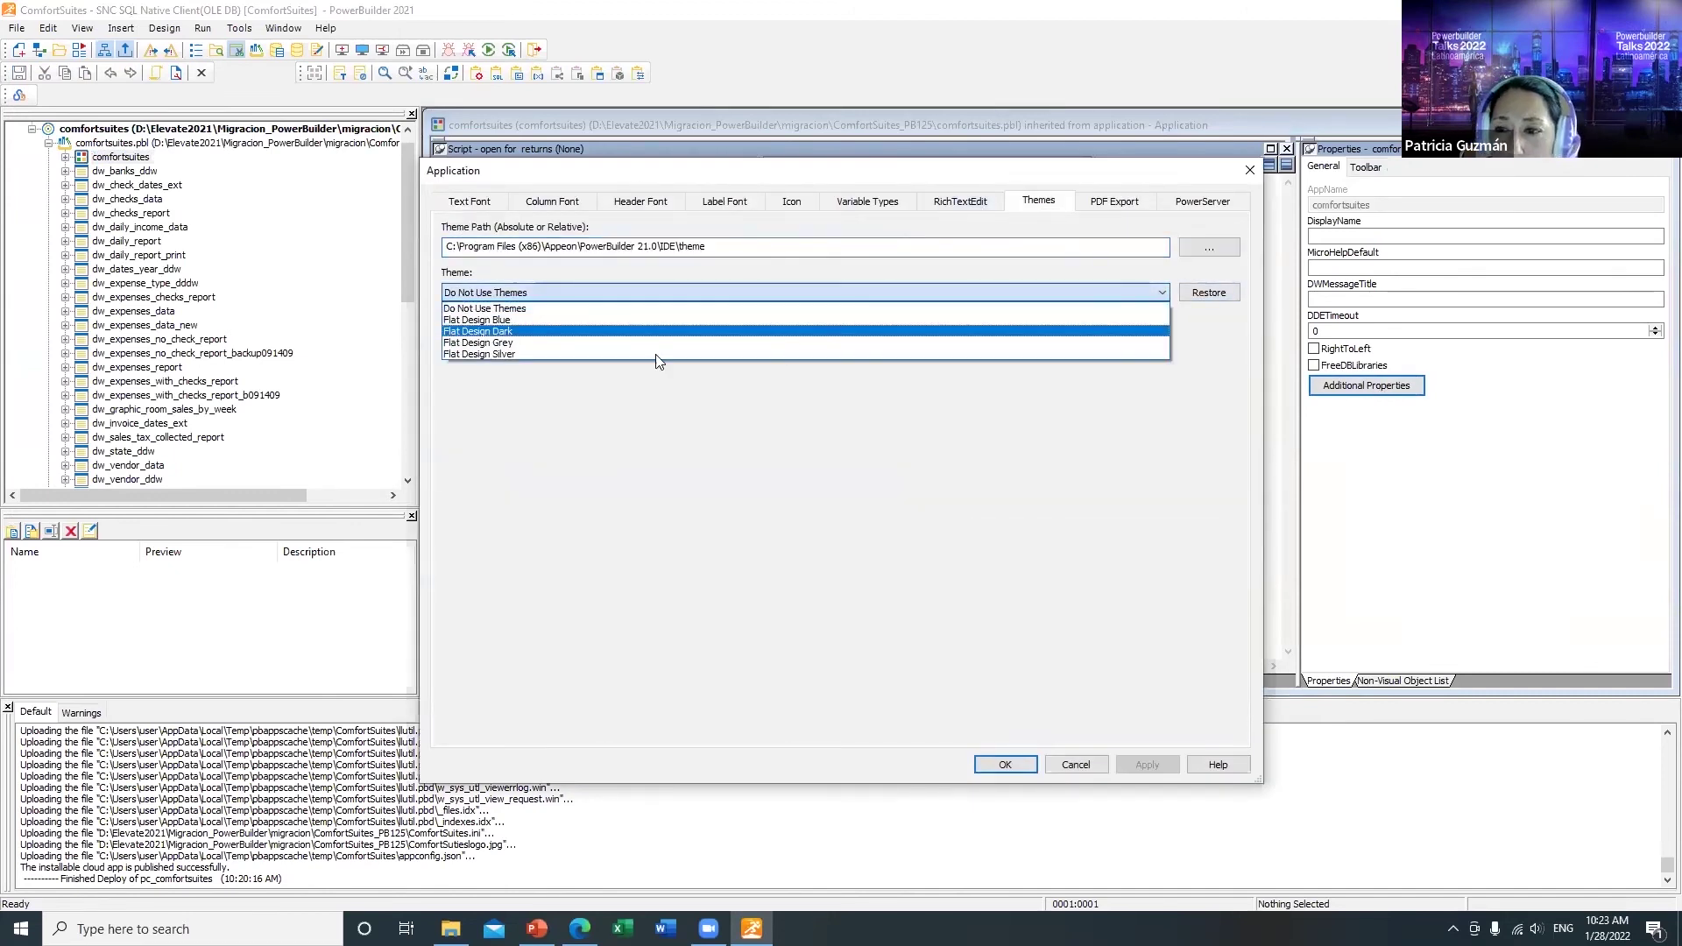
left_click(573, 333)
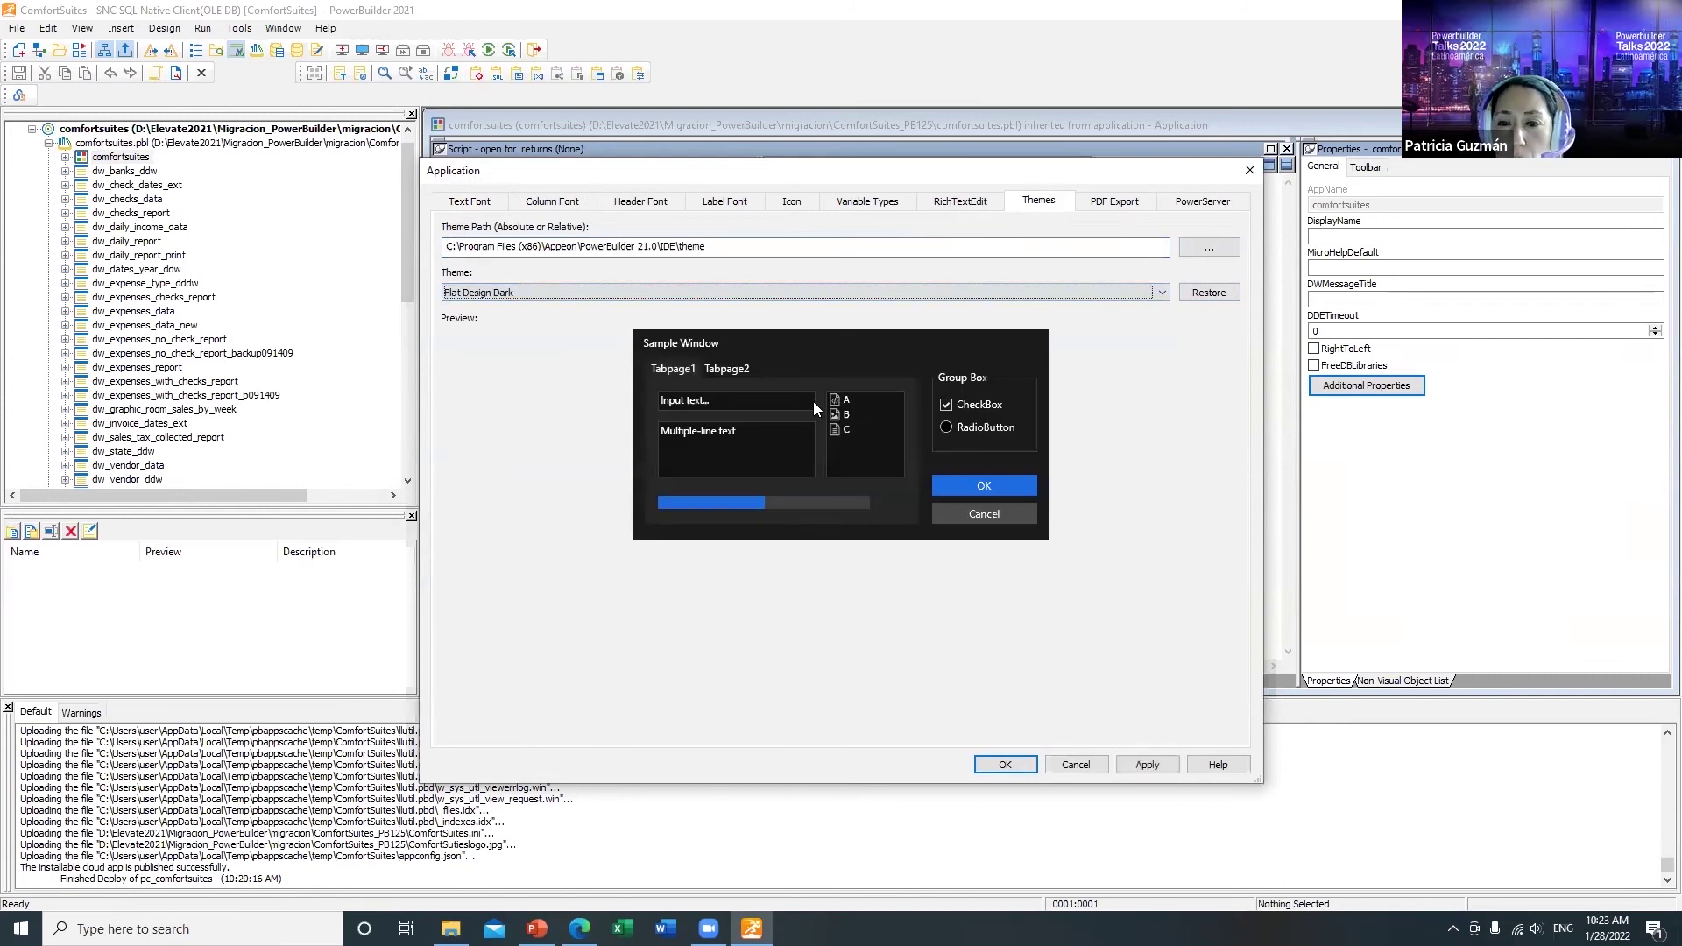
left_click(1009, 765)
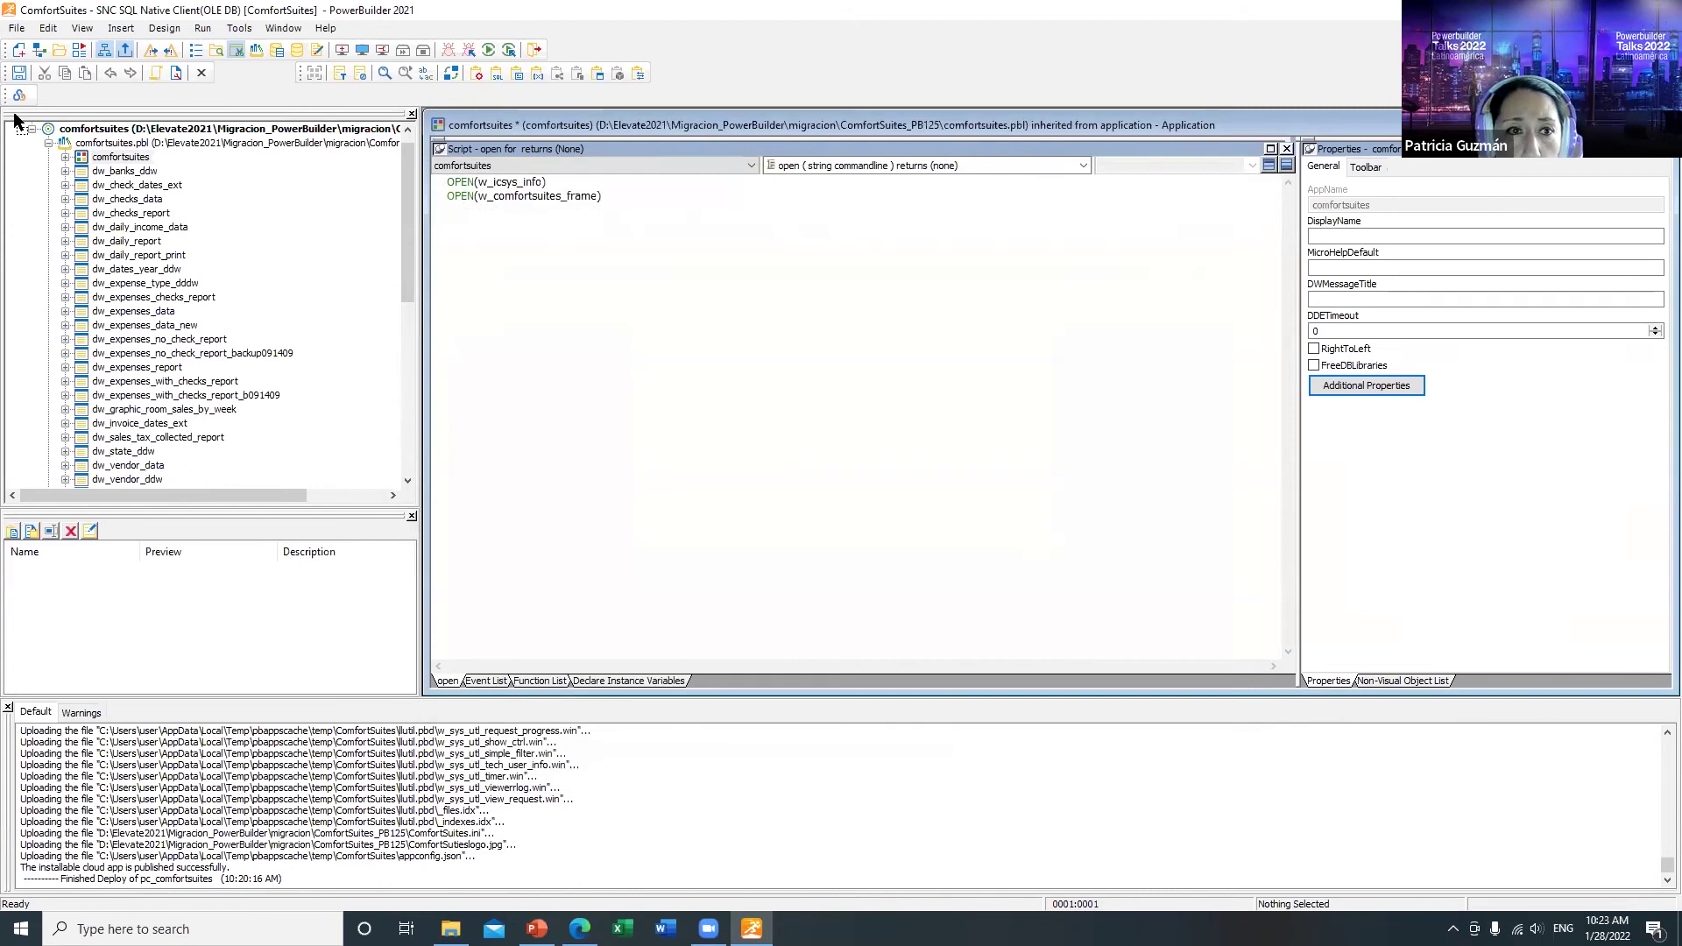
left_click(19, 75)
Step: Close the application painter and open pc_comfortsuites' External Files settings
left_click(201, 73)
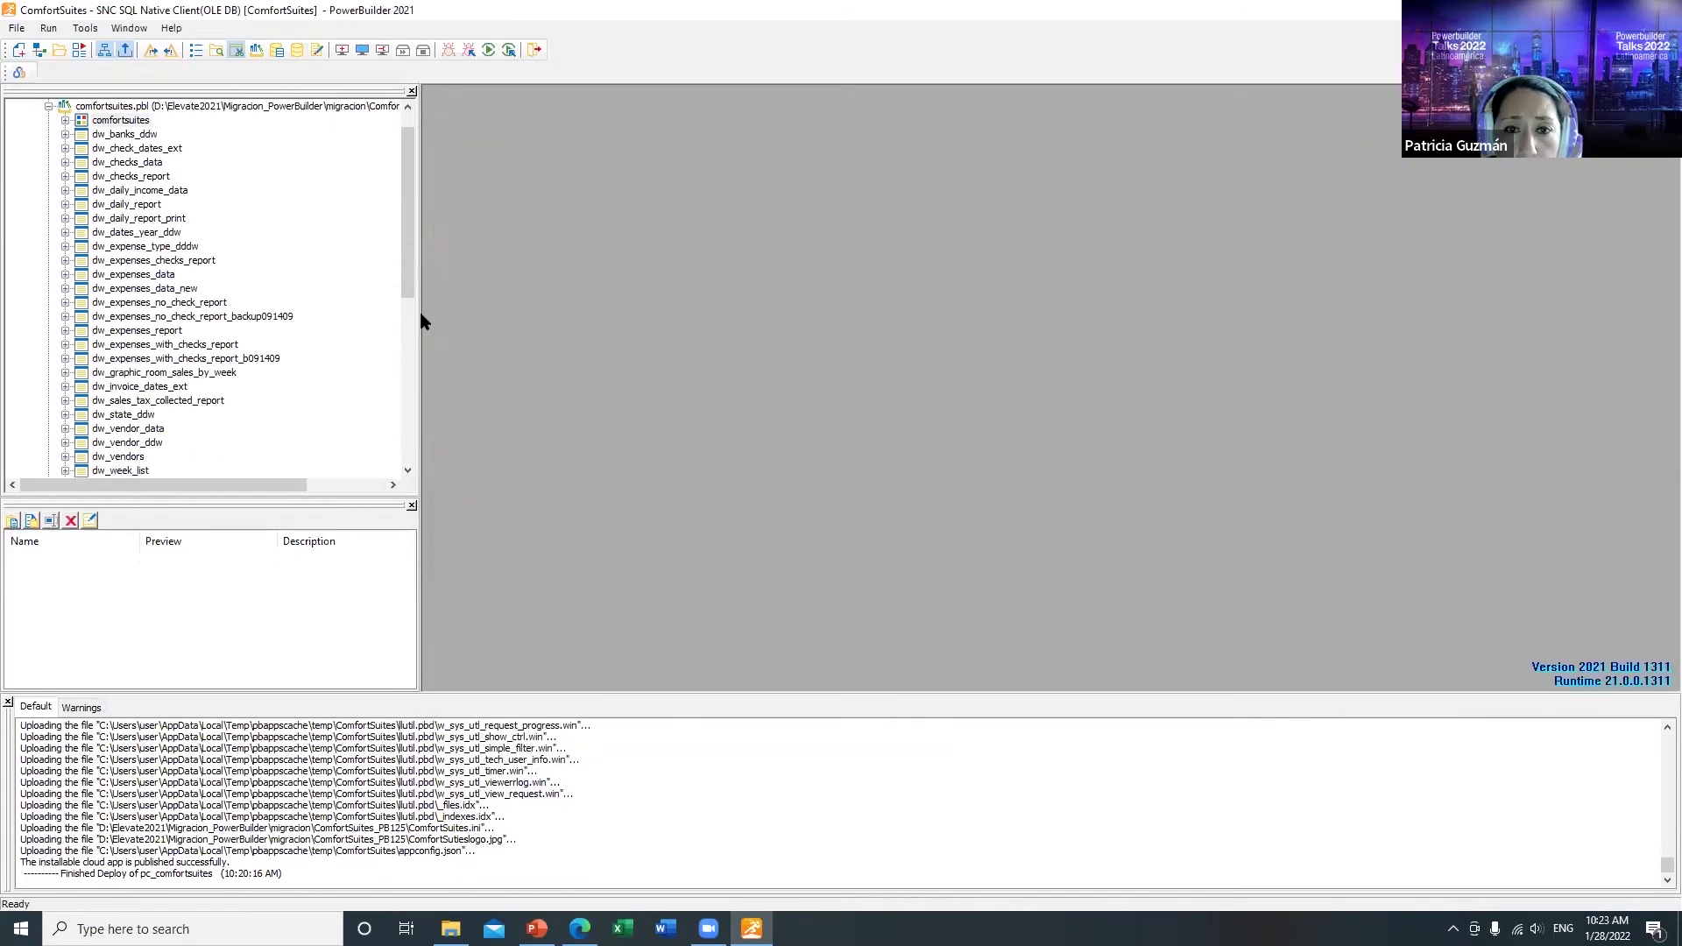
left_click_drag(409, 202, 408, 366)
double_click(124, 218)
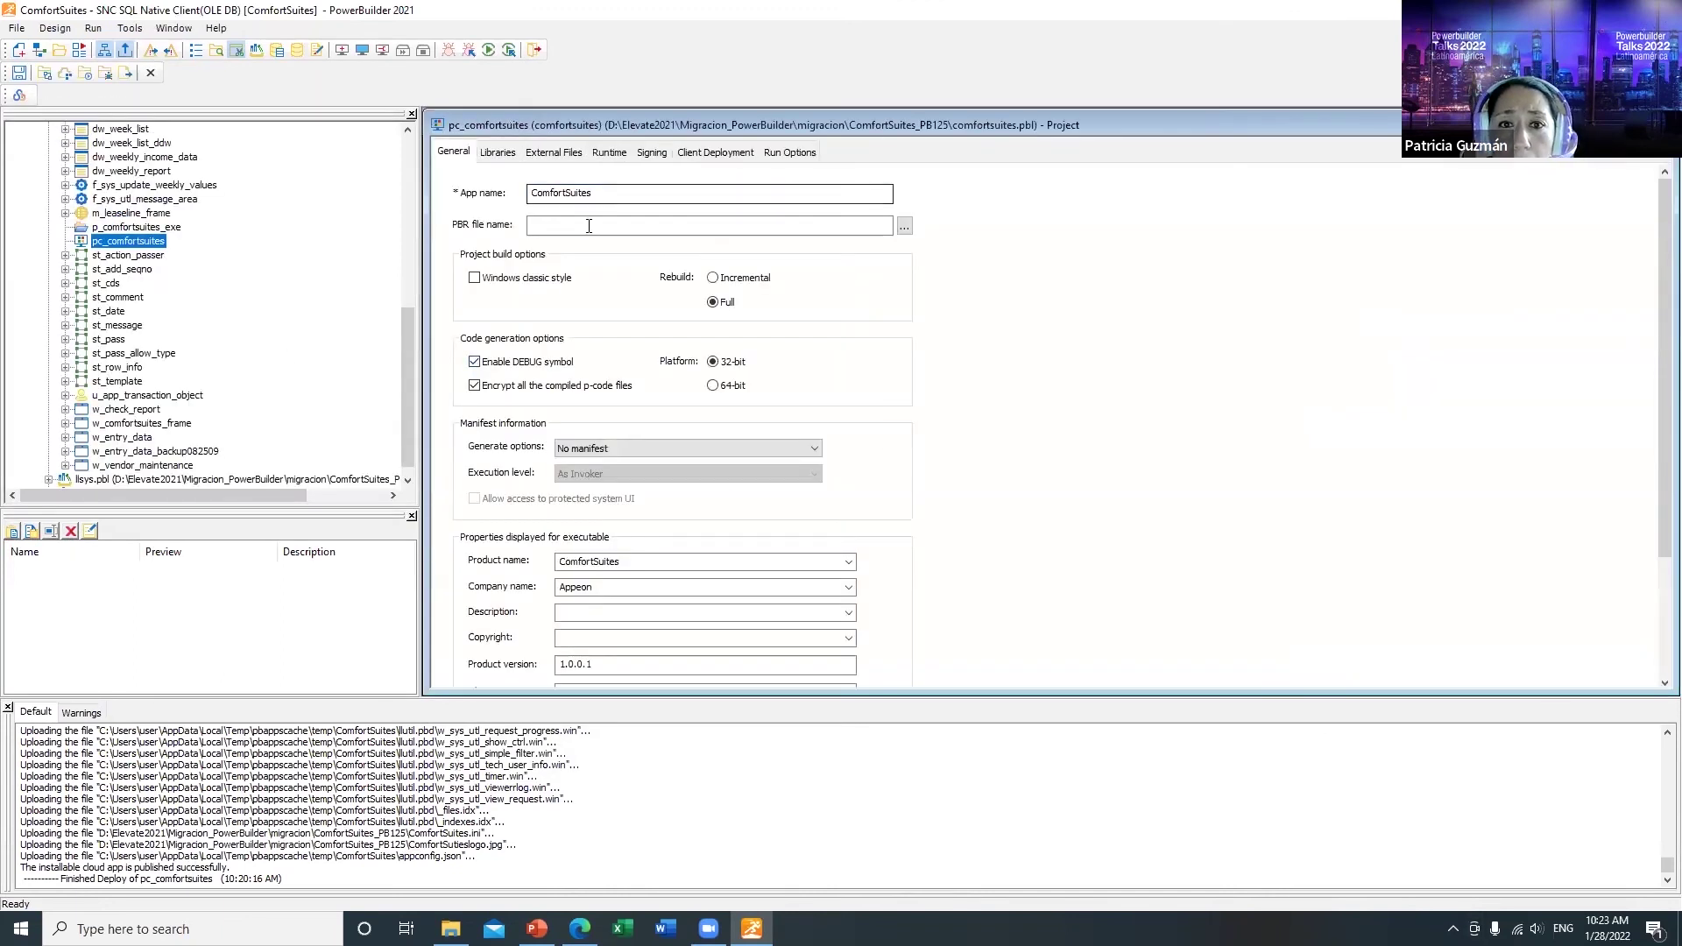
left_click(554, 153)
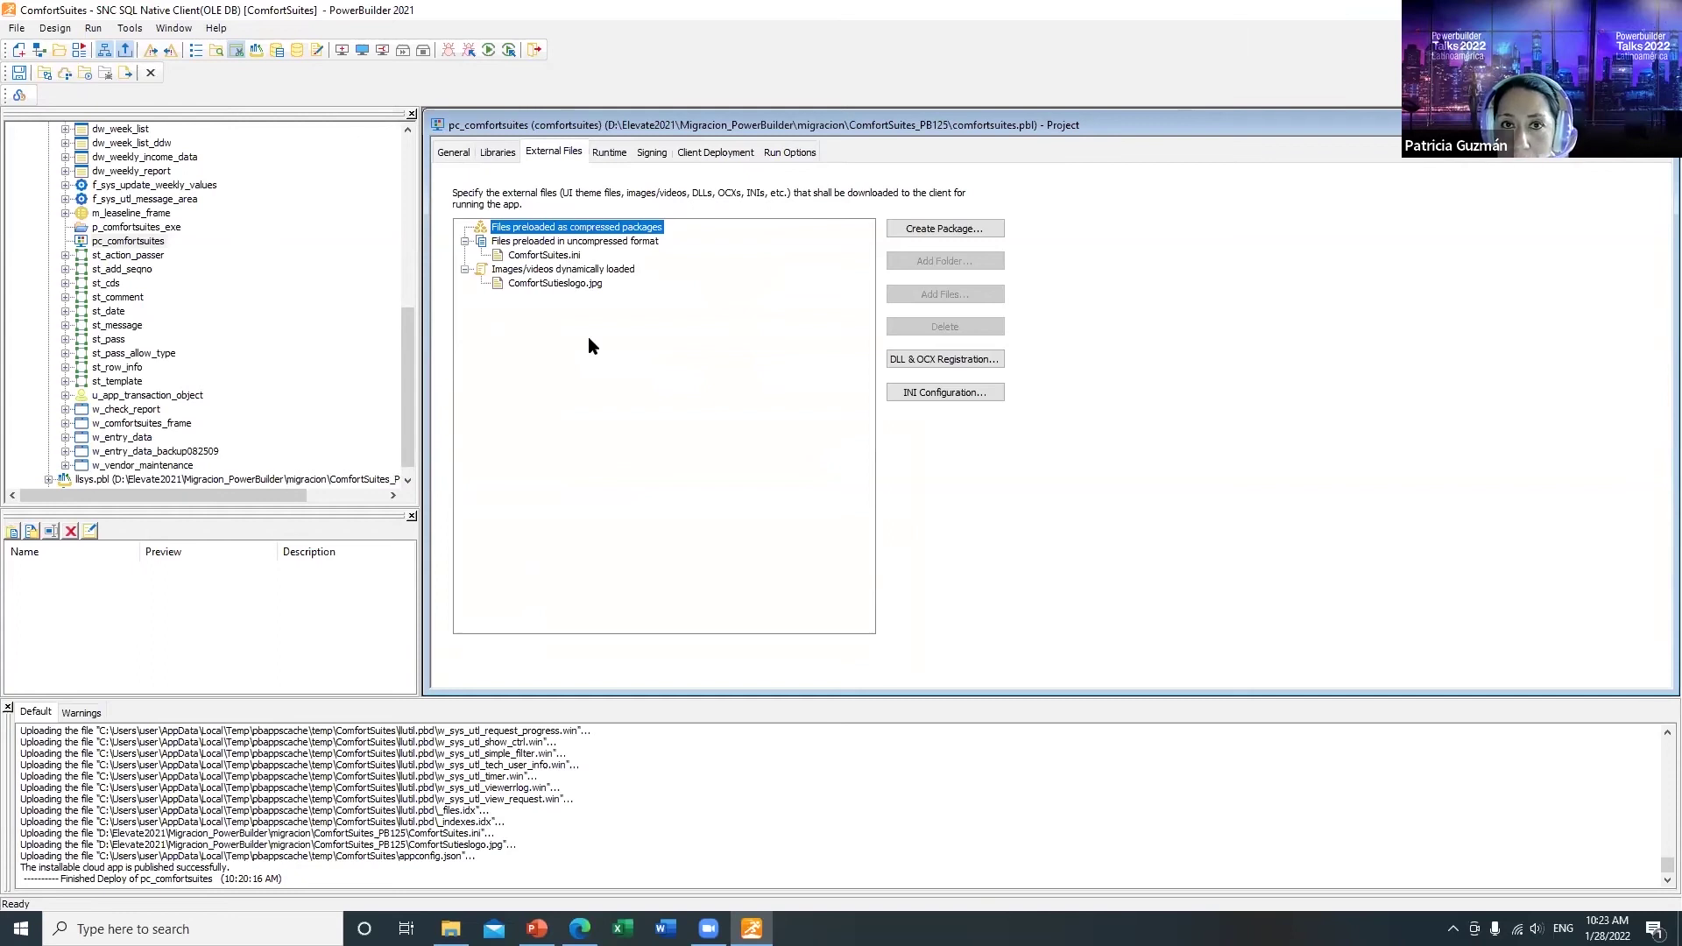
Step: Create a new compressed package named themes
left_click(927, 230)
type("them")
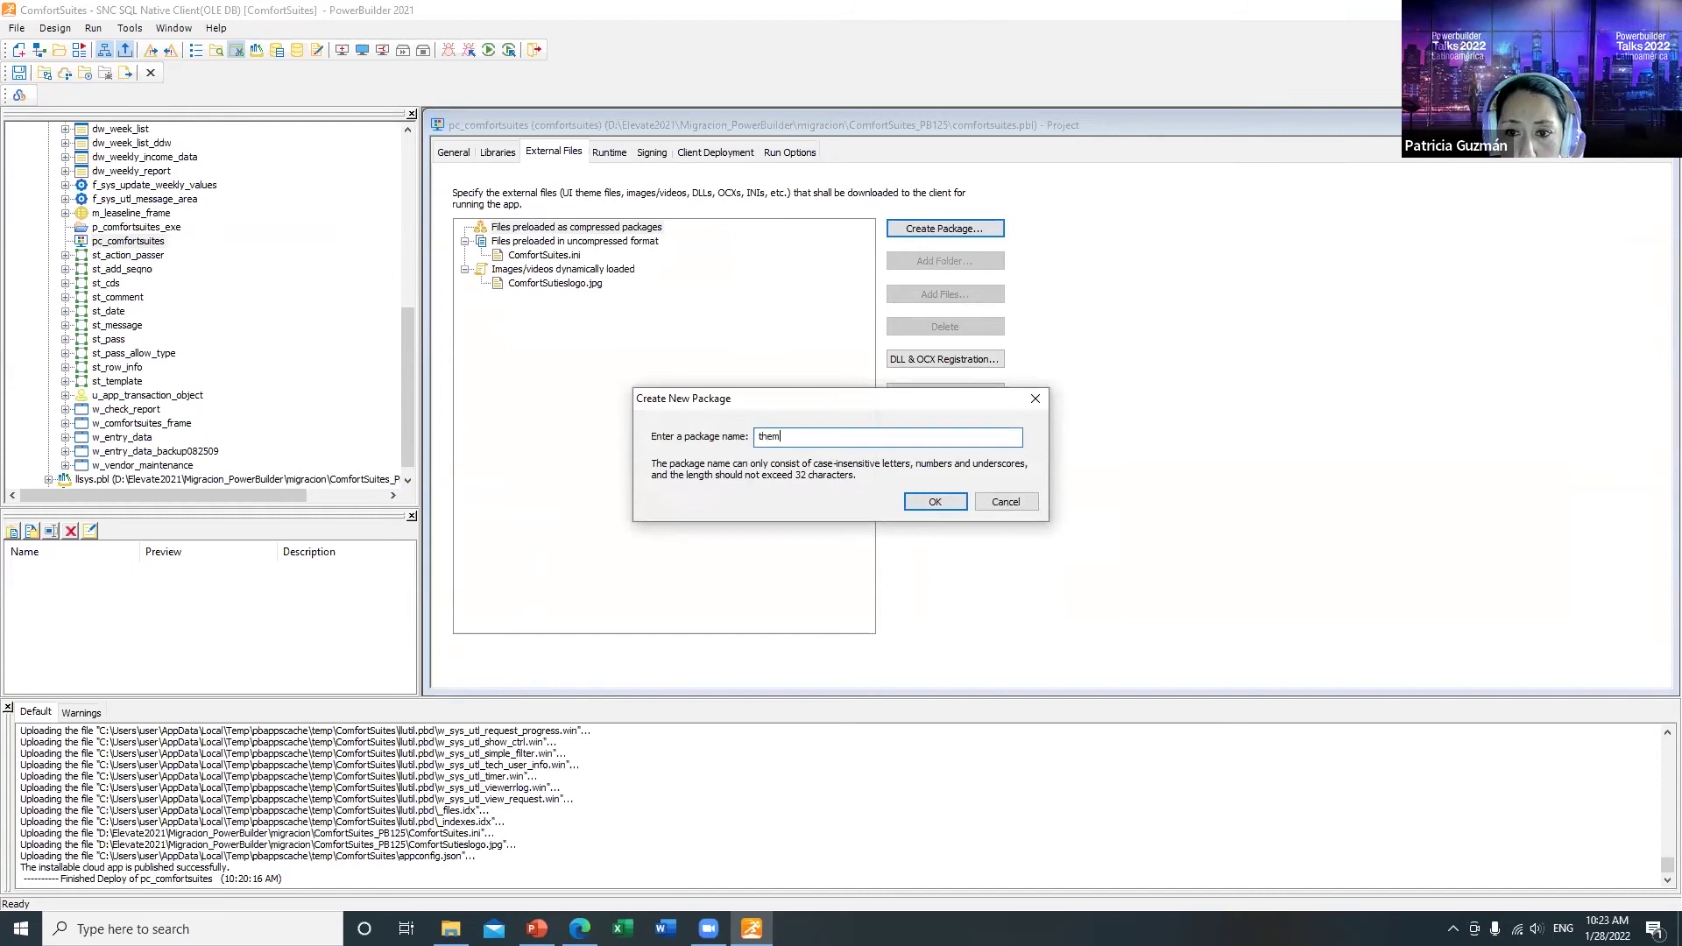
left_click(935, 502)
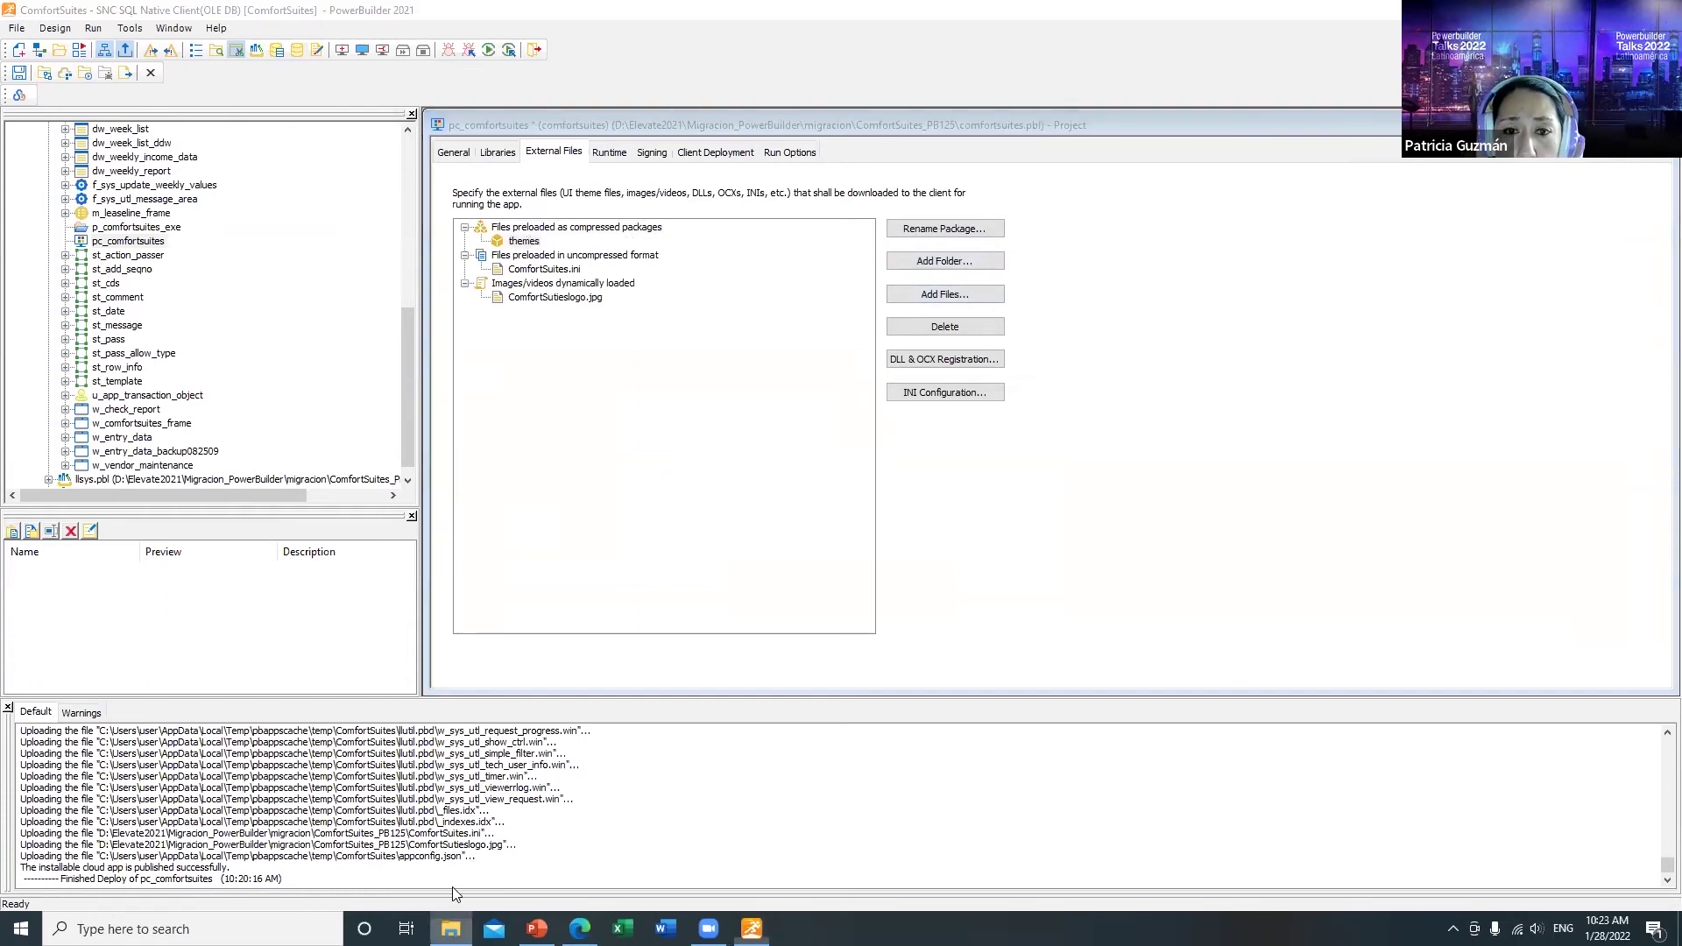
left_click(451, 929)
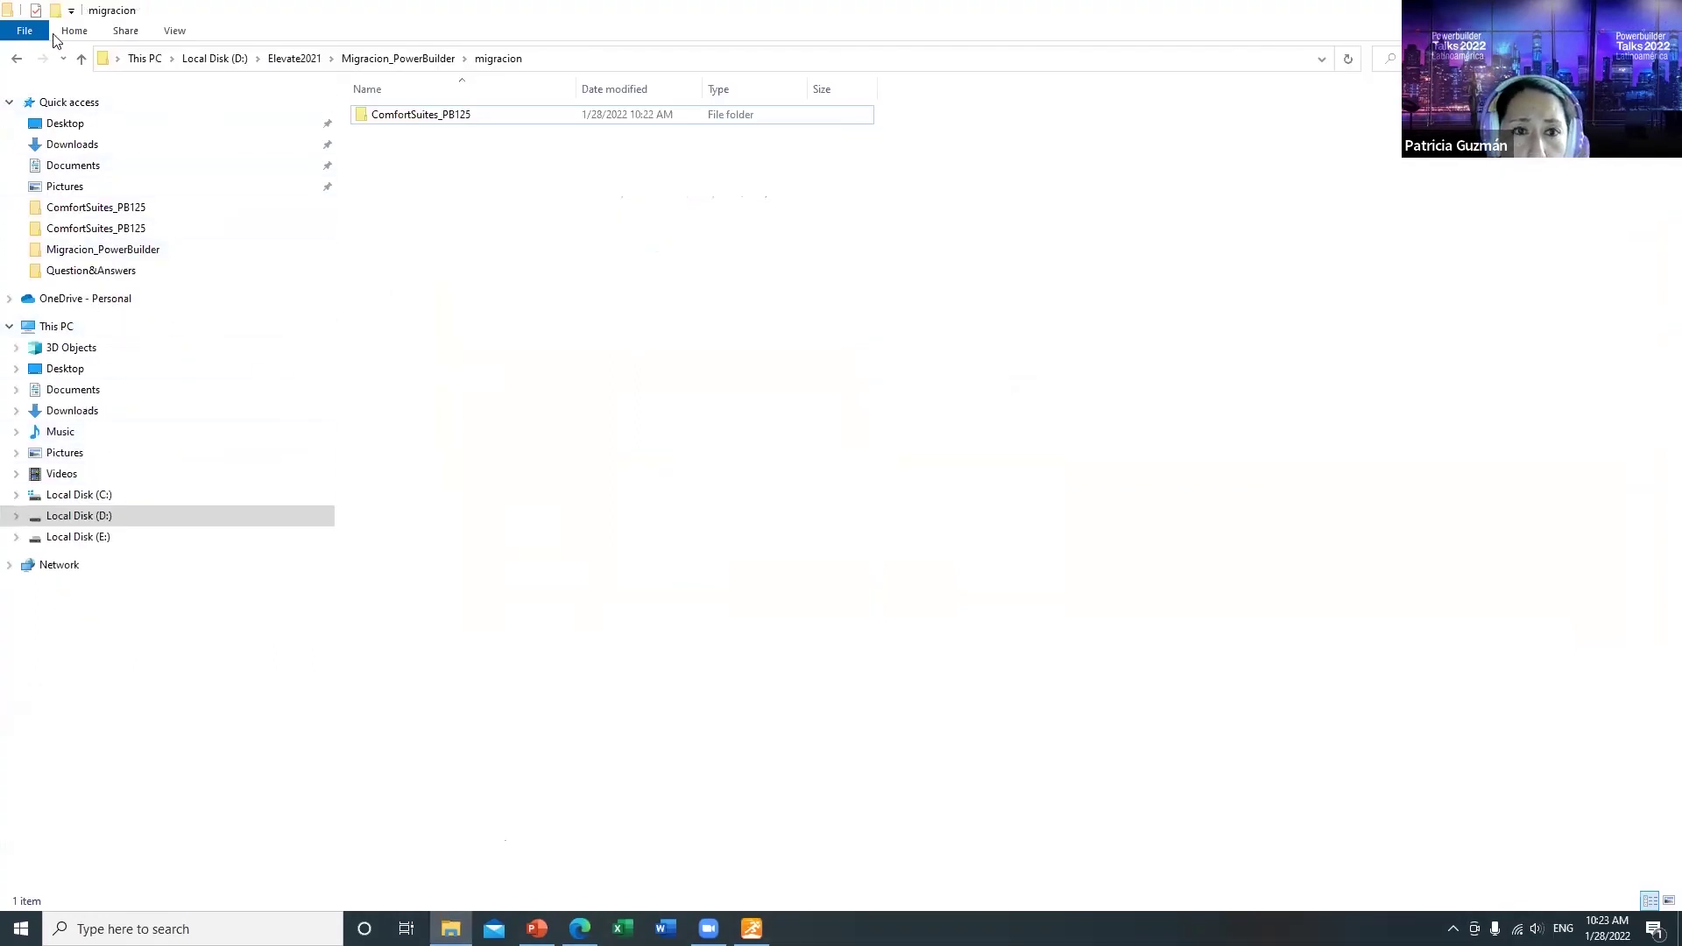
Step: Copy the theme folder from Migracion_PowerBuilder
left_click(386, 58)
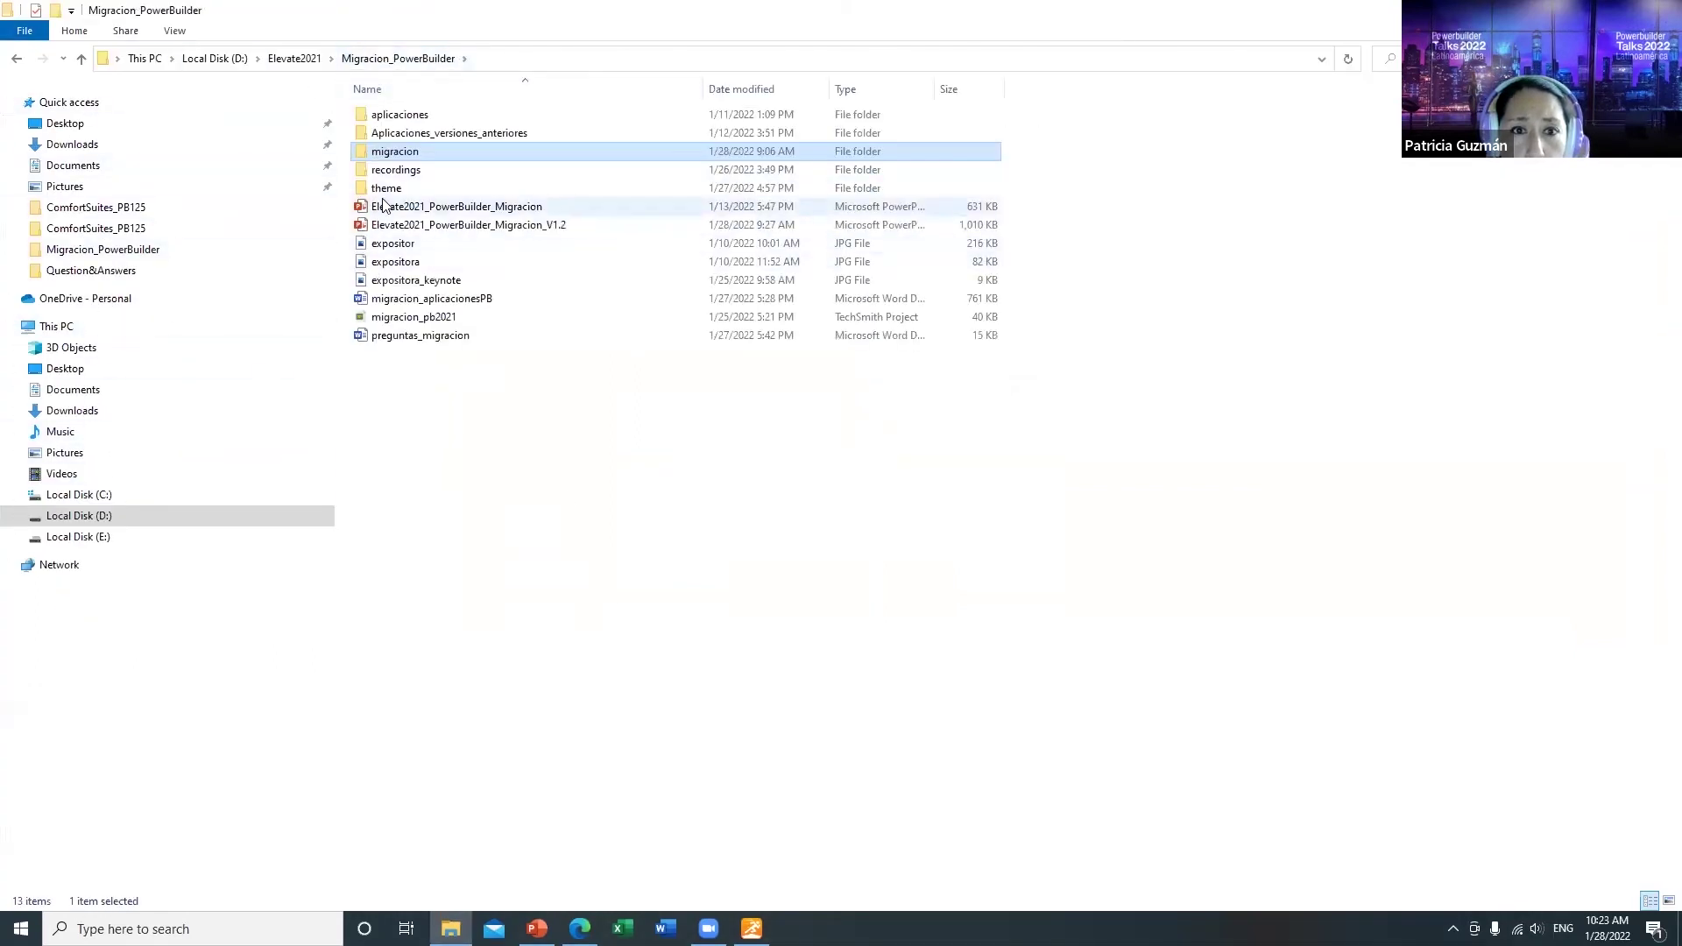
left_click(393, 188)
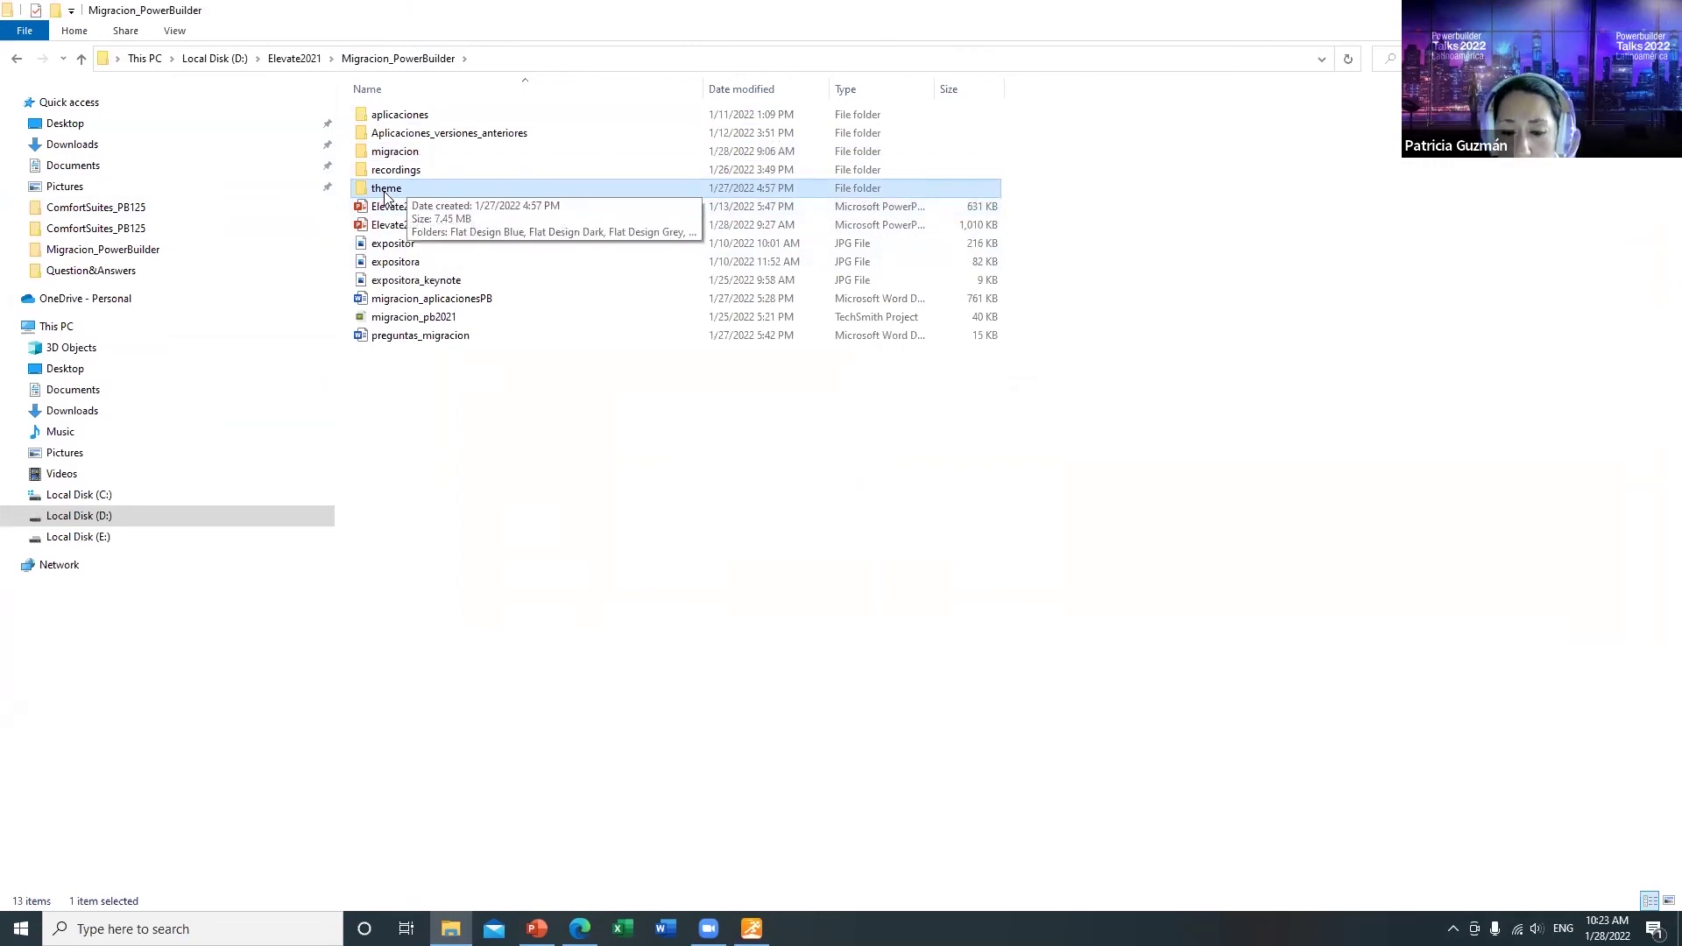
right_click(385, 194)
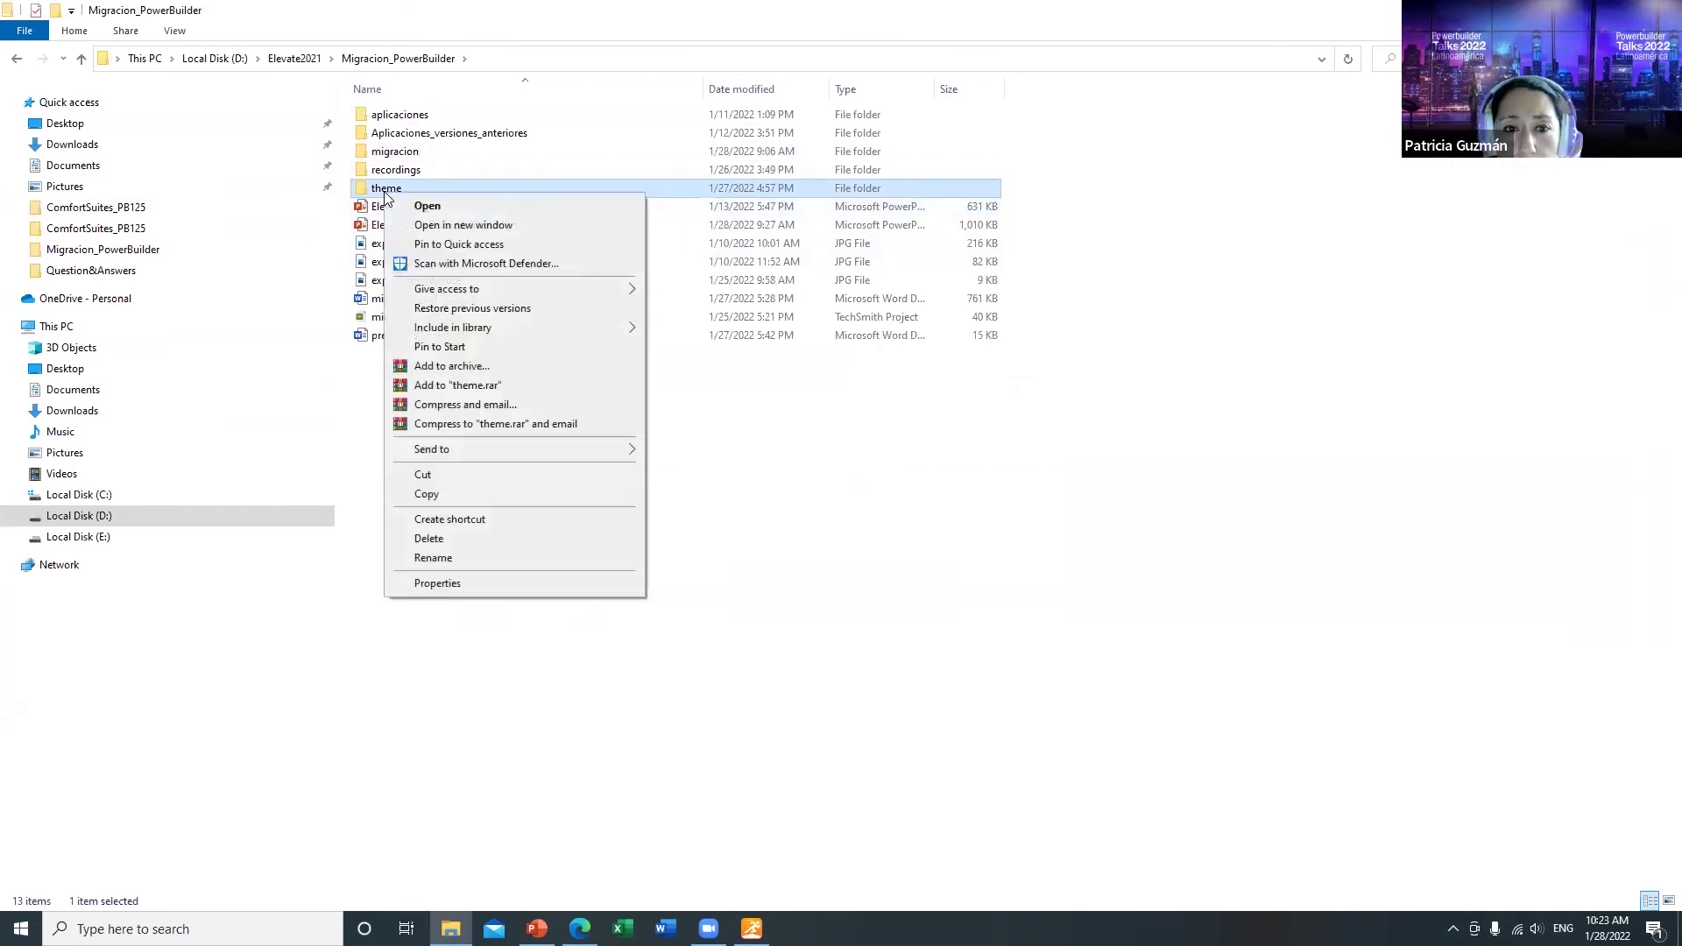
left_click(457, 494)
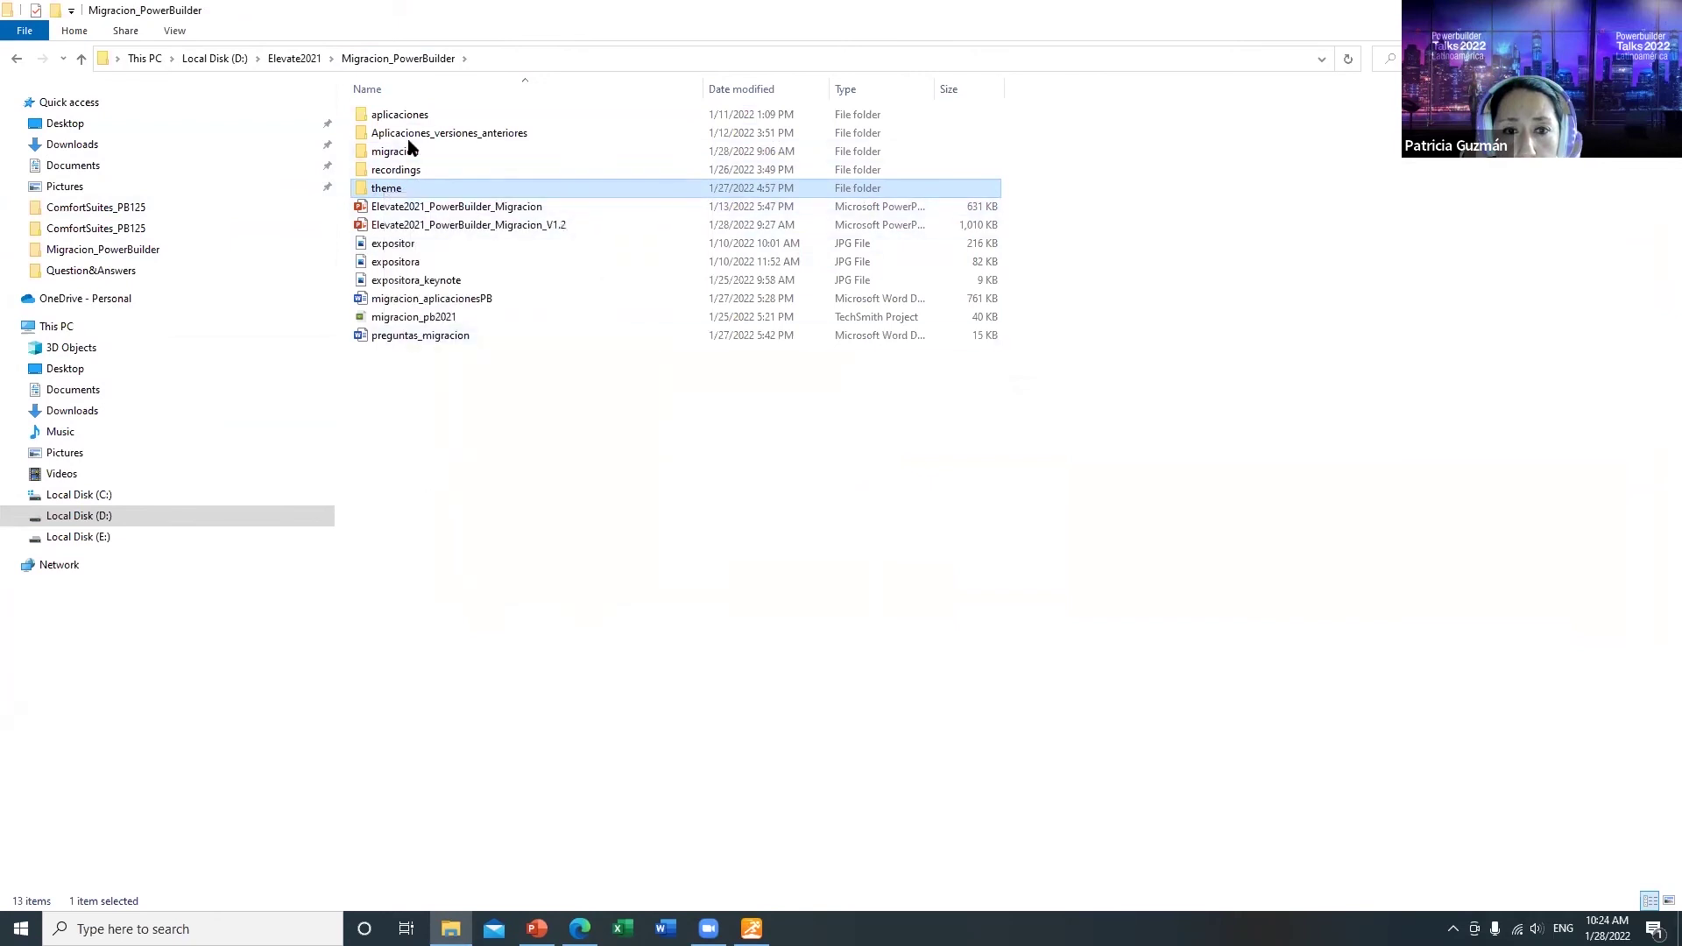
Step: Paste the theme folder into migracion\ComfortSuites_PB125
double_click(398, 150)
double_click(392, 124)
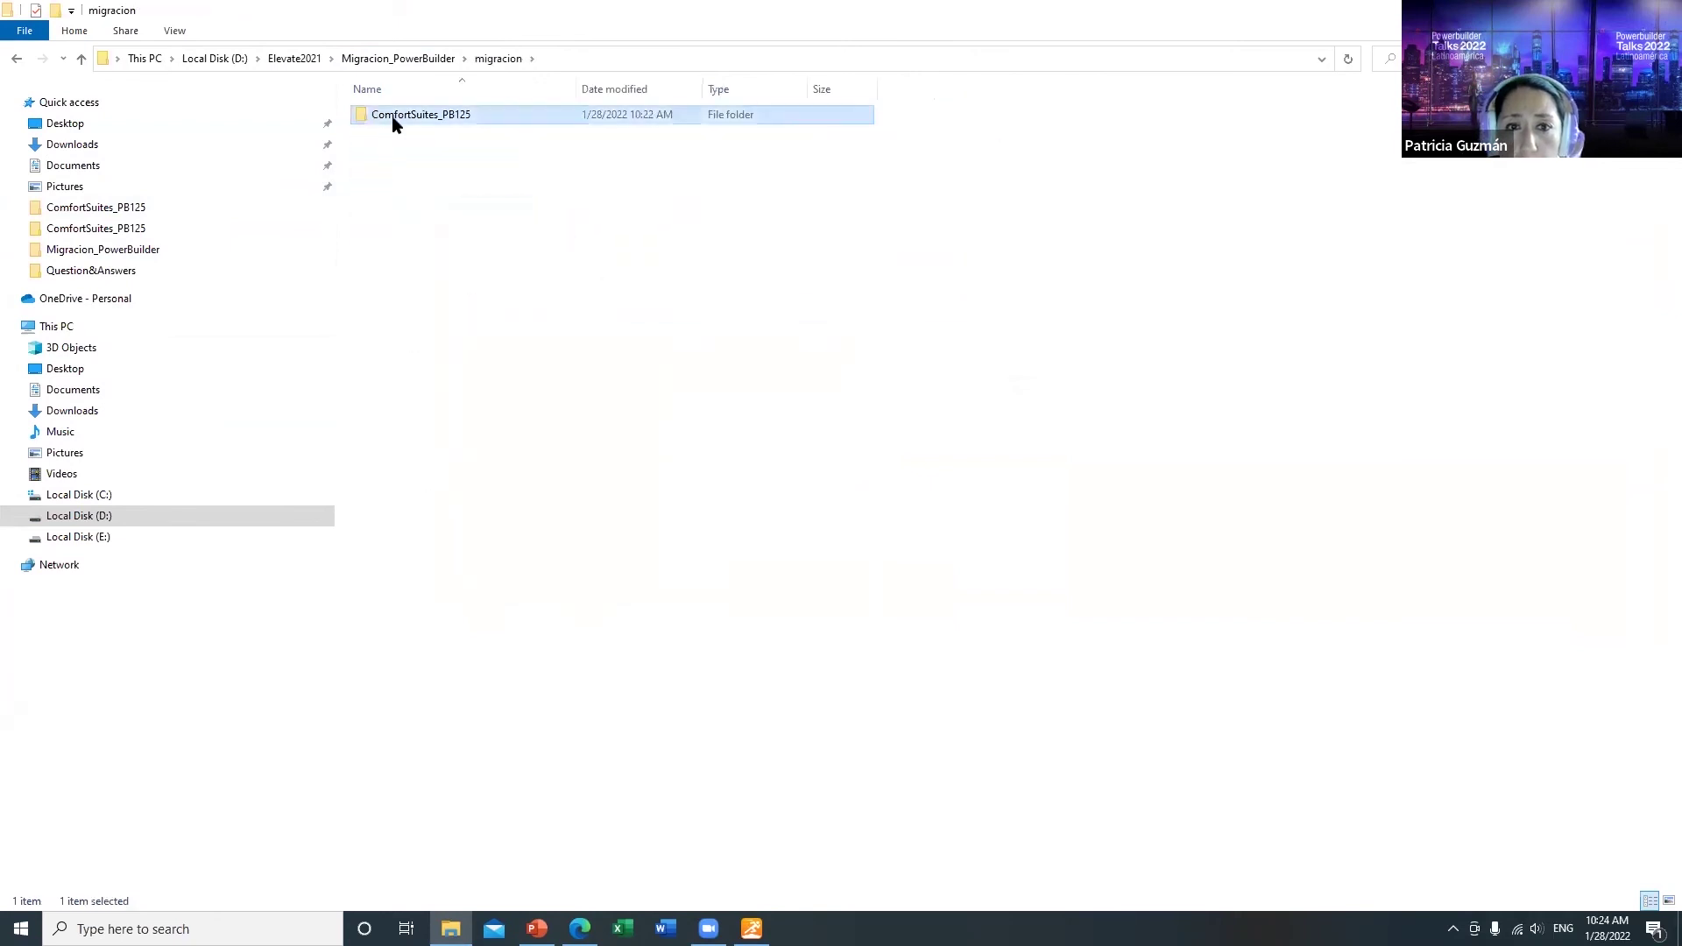
right_click(432, 426)
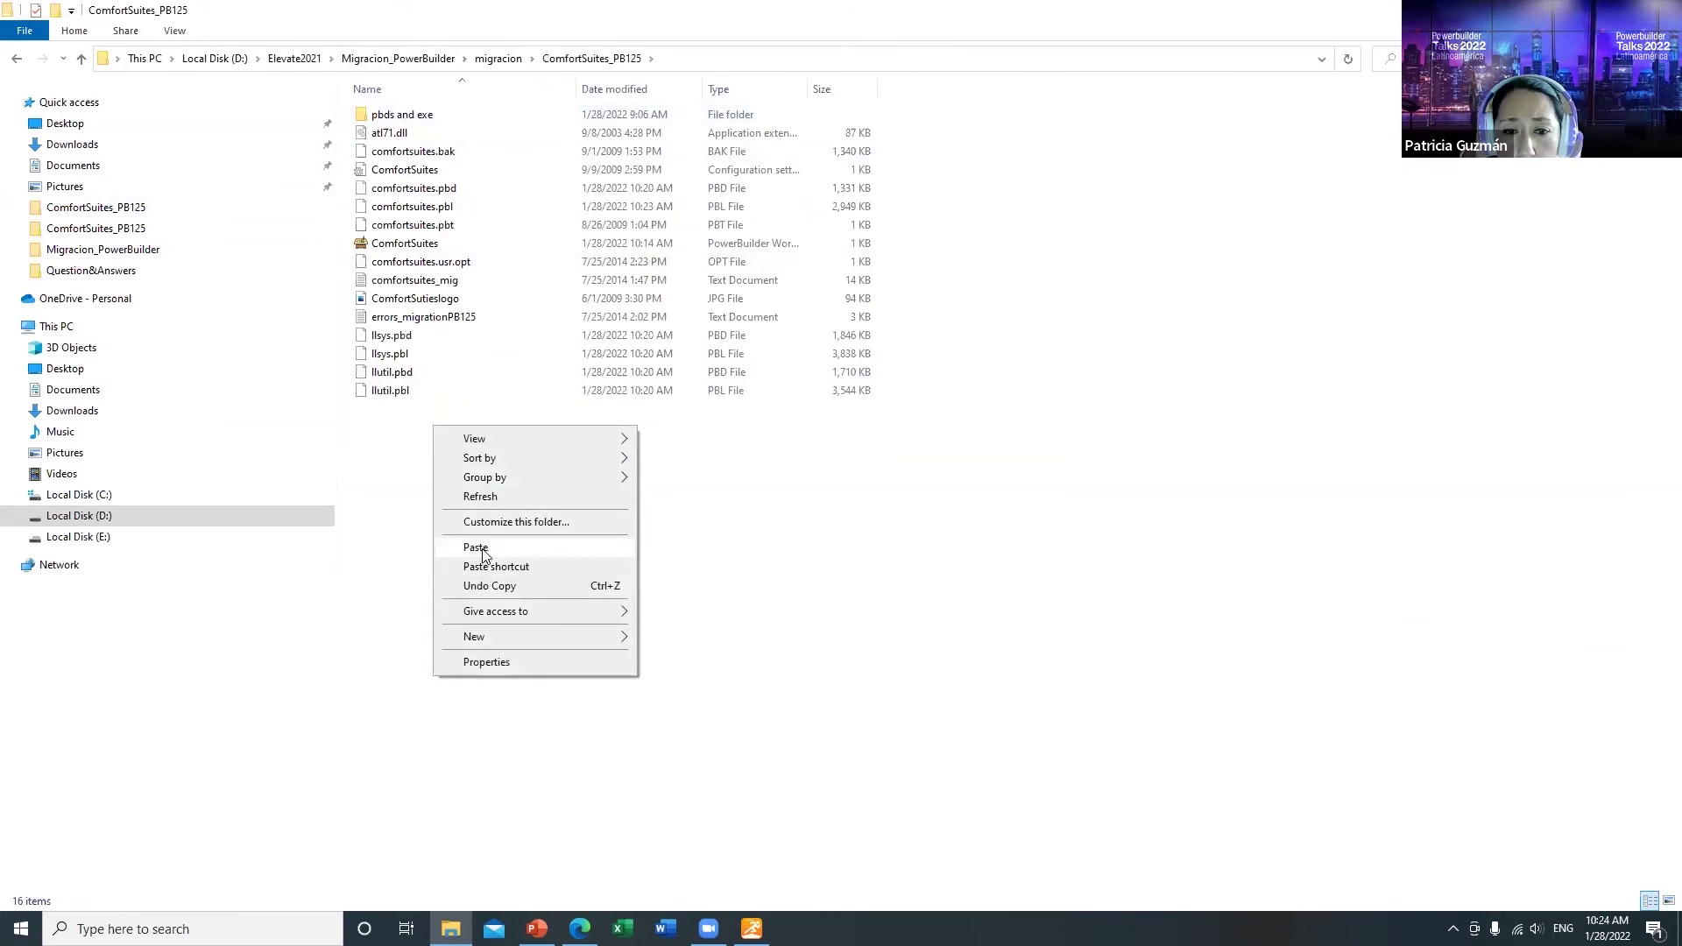
left_click(483, 548)
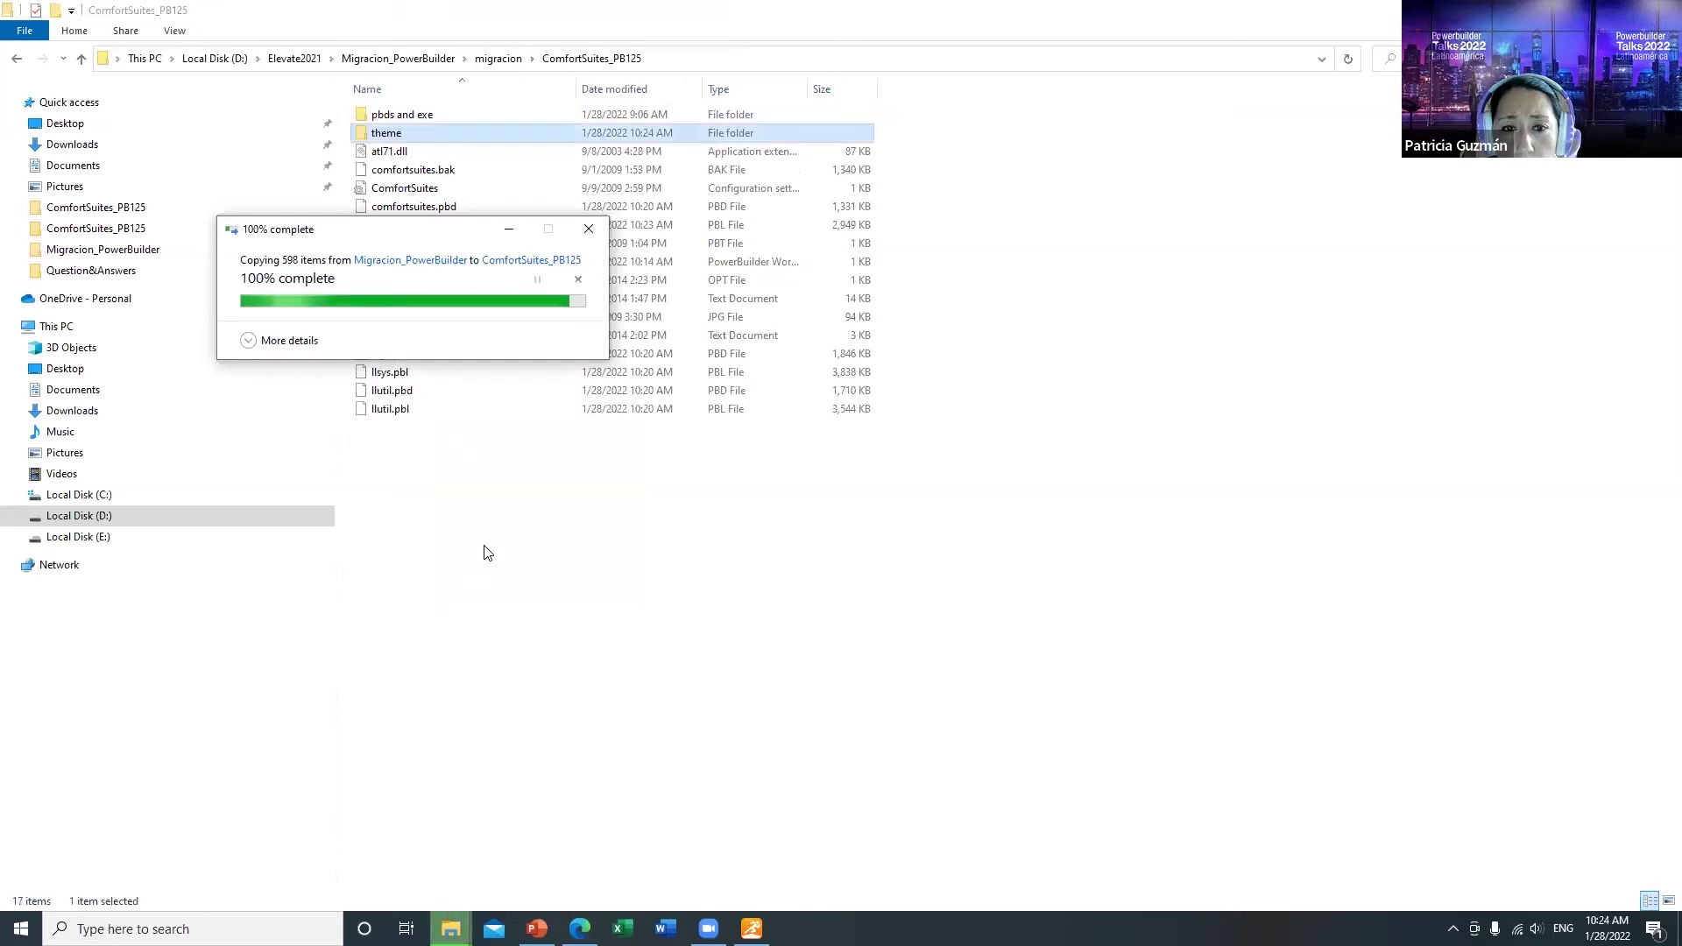
left_click(752, 927)
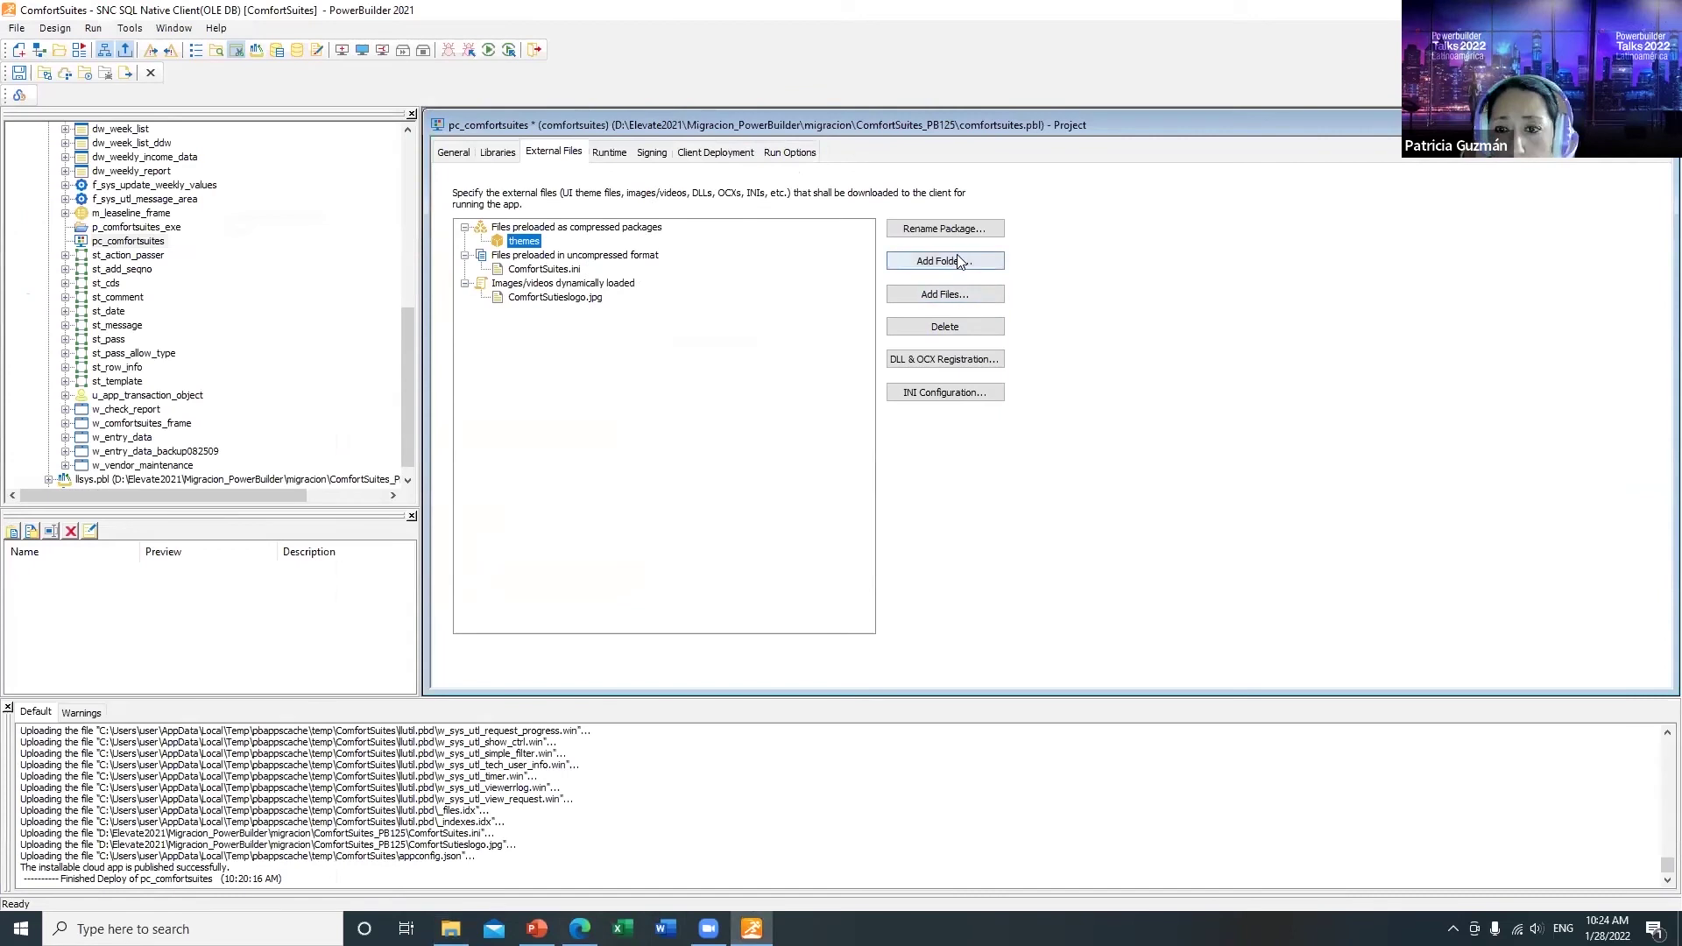
Step: Add the theme folder to the themes package
left_click(958, 261)
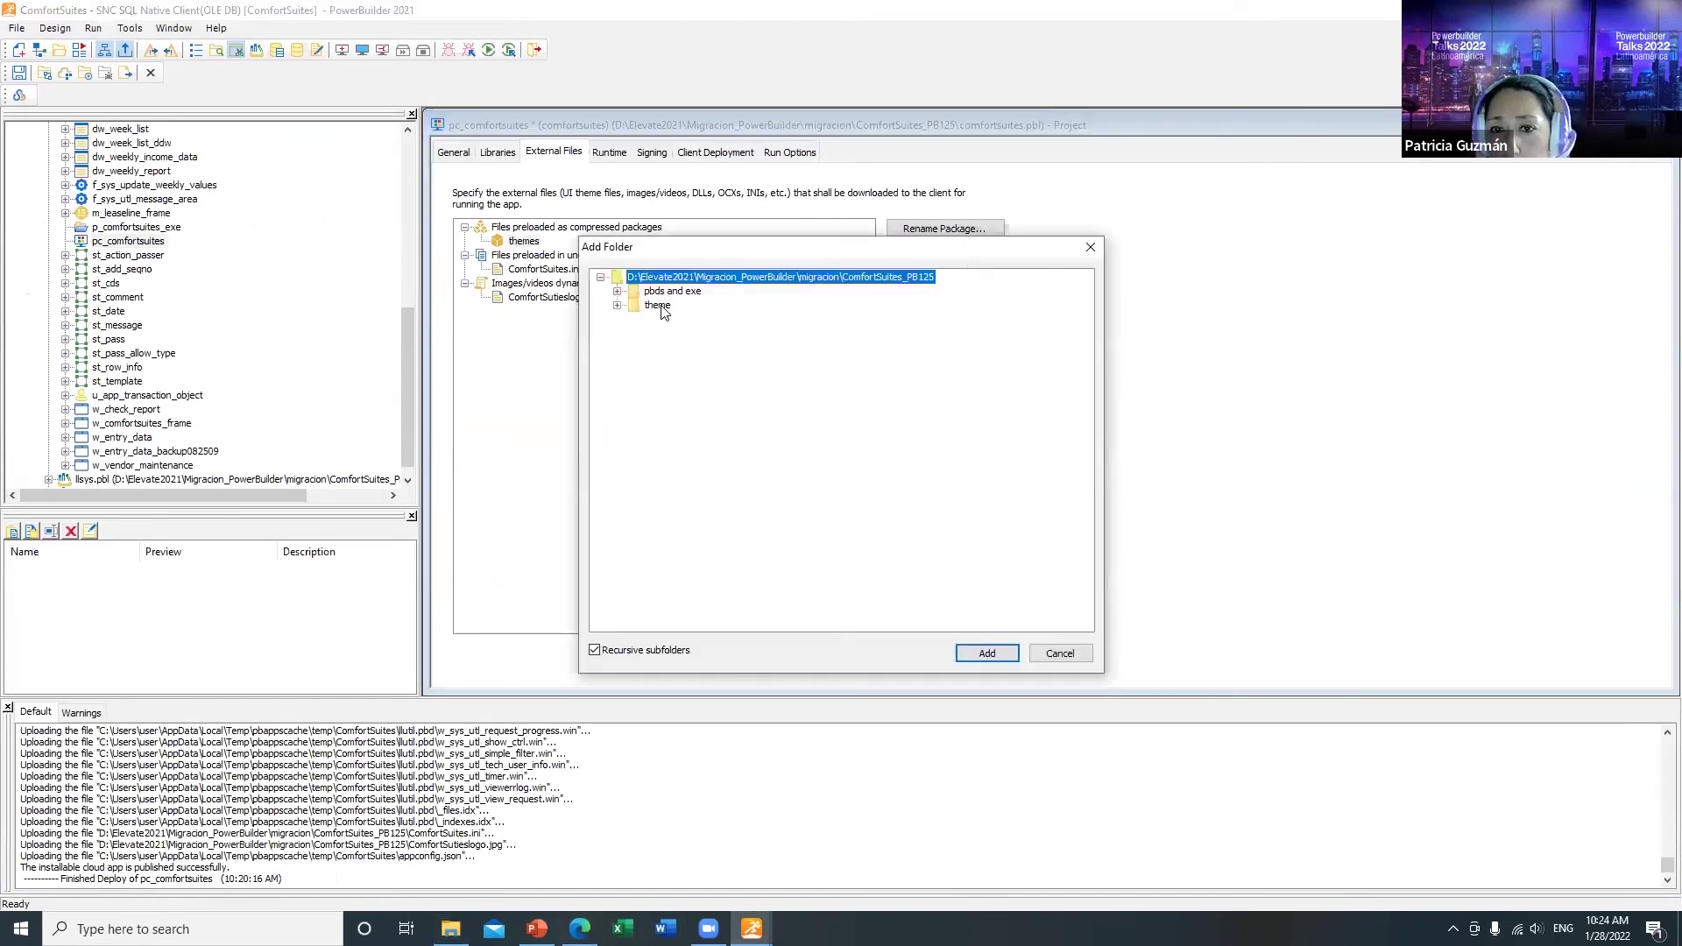
left_click(660, 306)
left_click(987, 652)
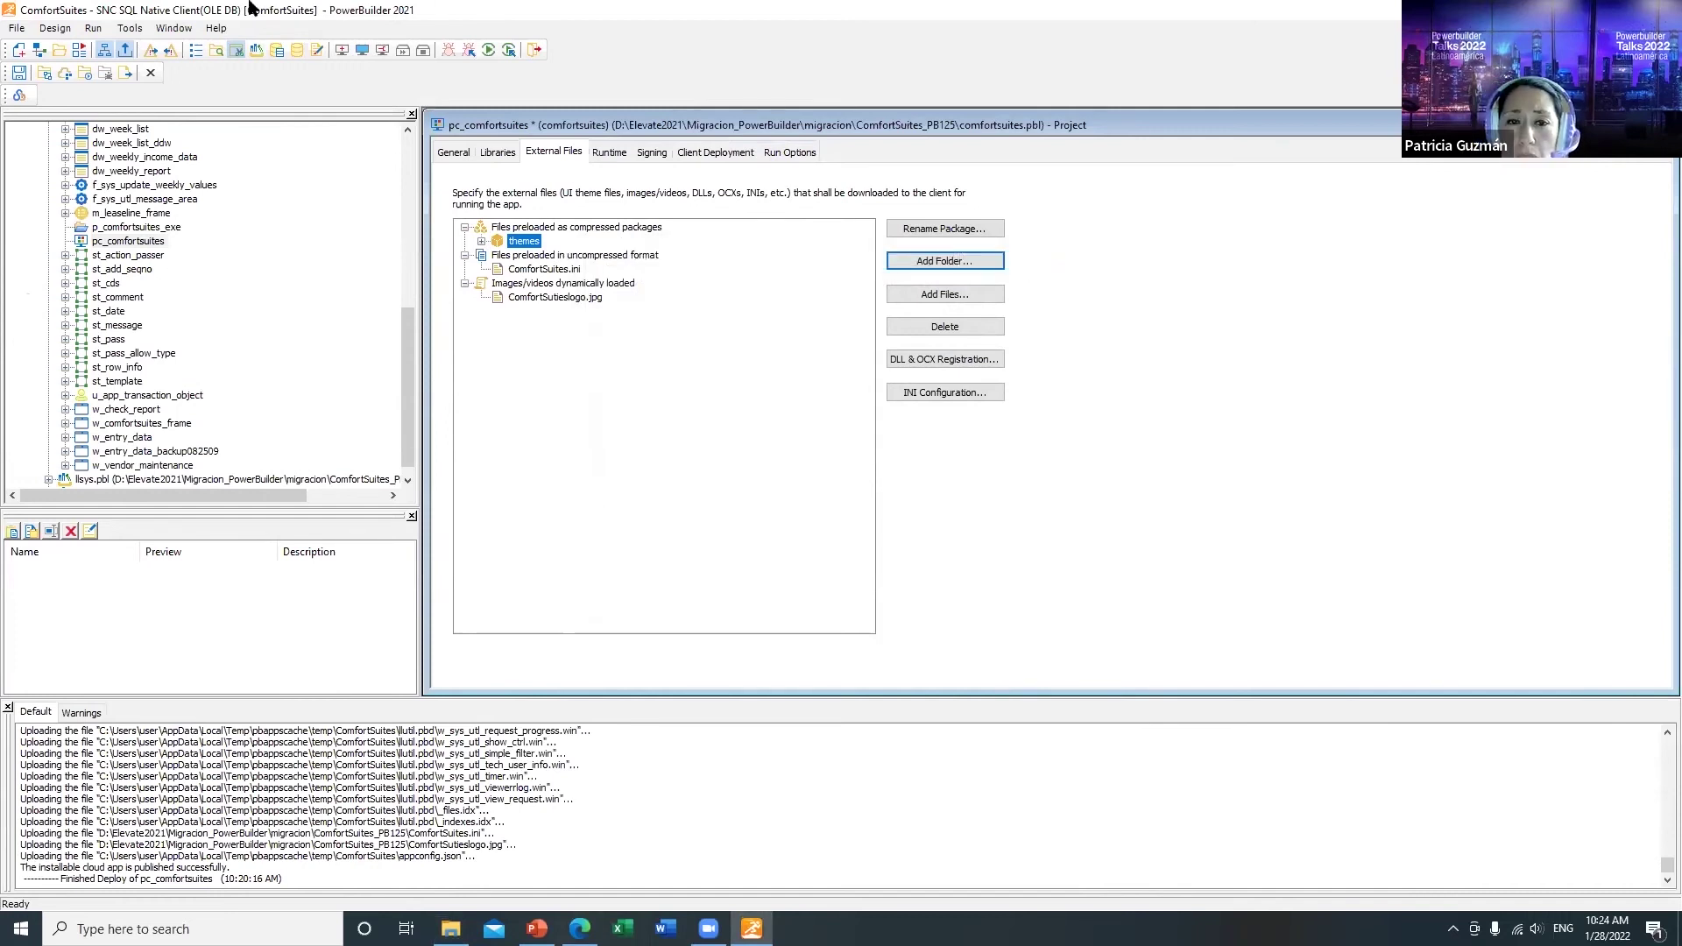
Step: Save the pc_comfortsuites project and deploy it from the General tab
left_click(18, 73)
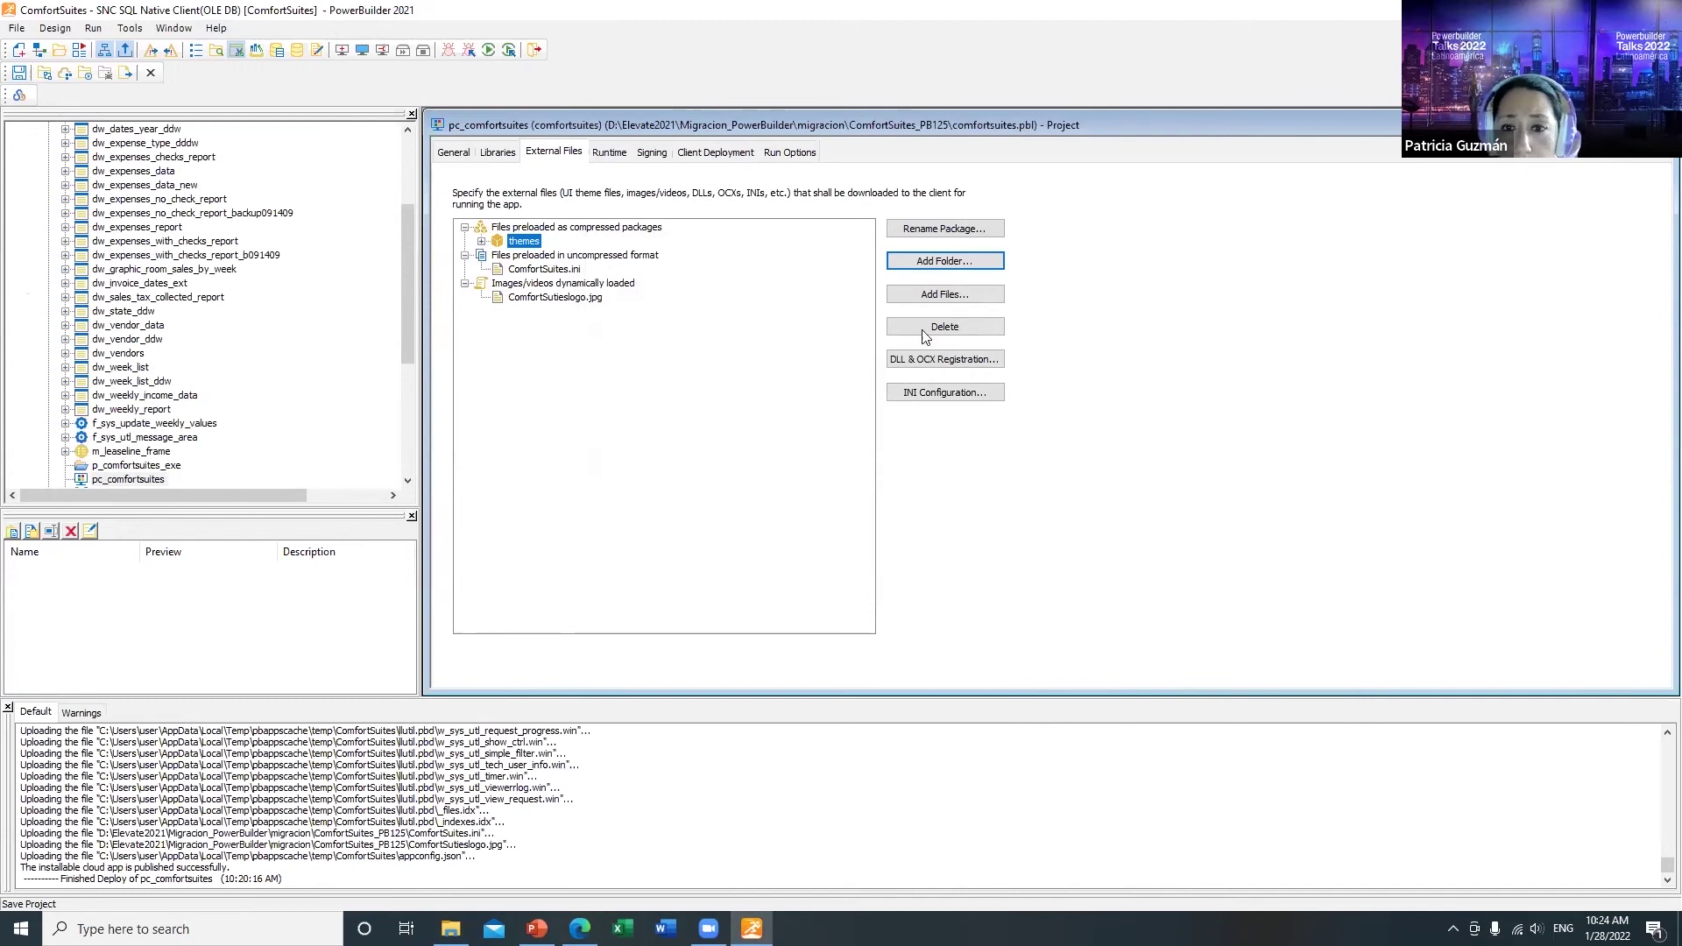
left_click(453, 154)
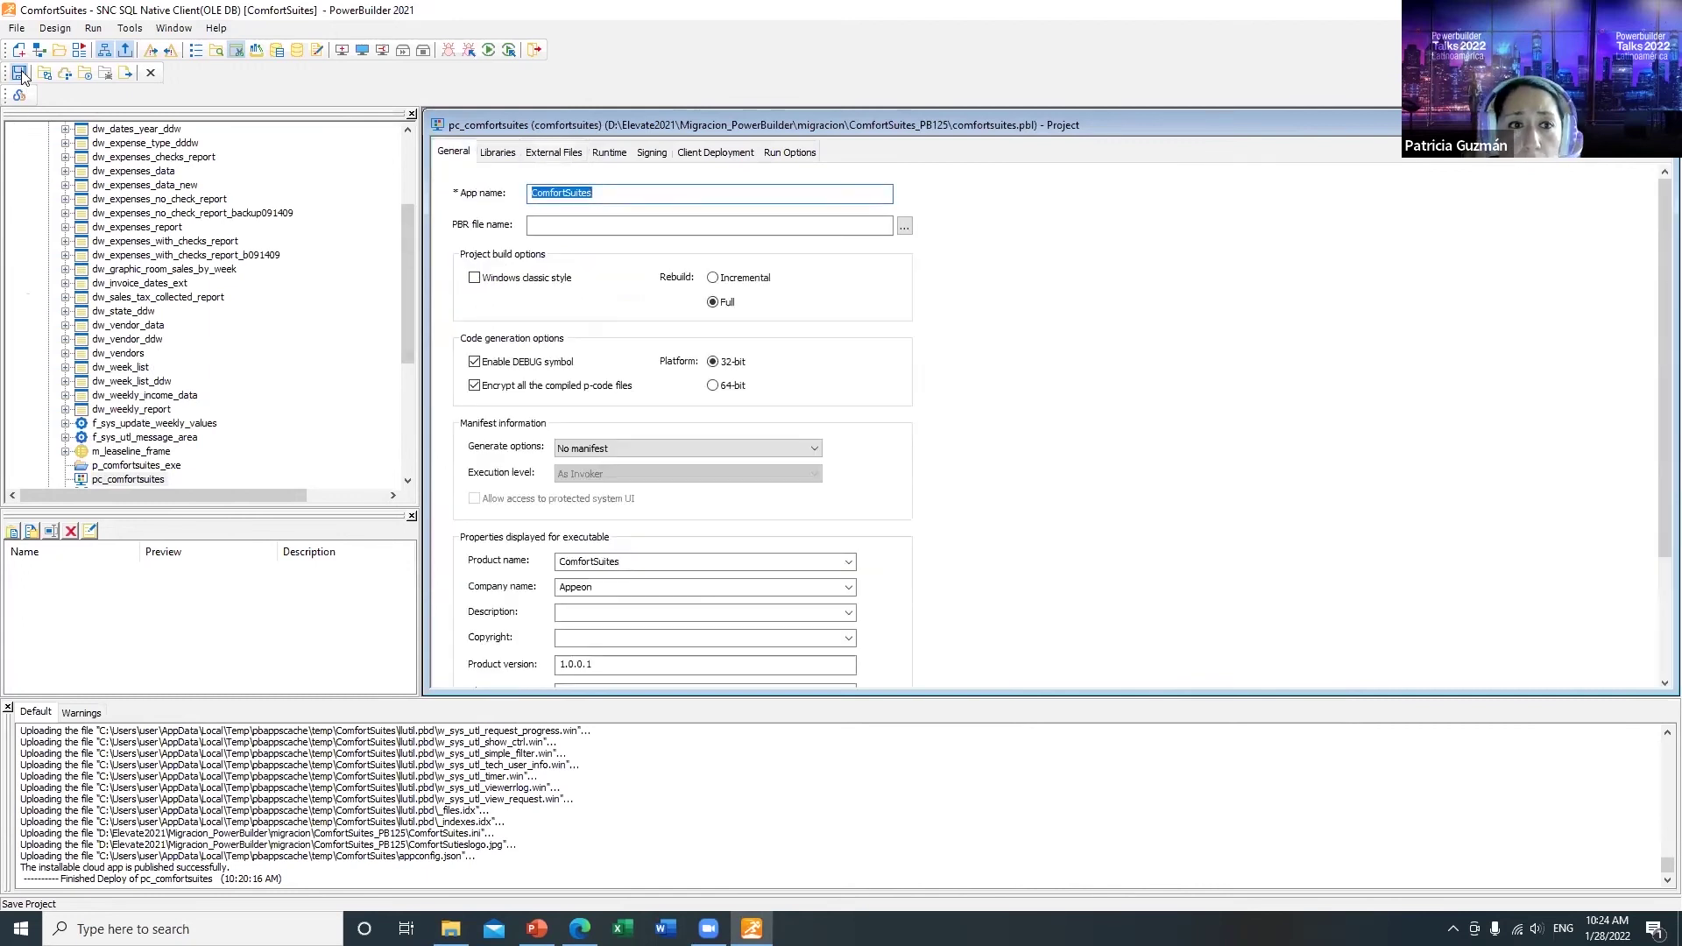
left_click(47, 75)
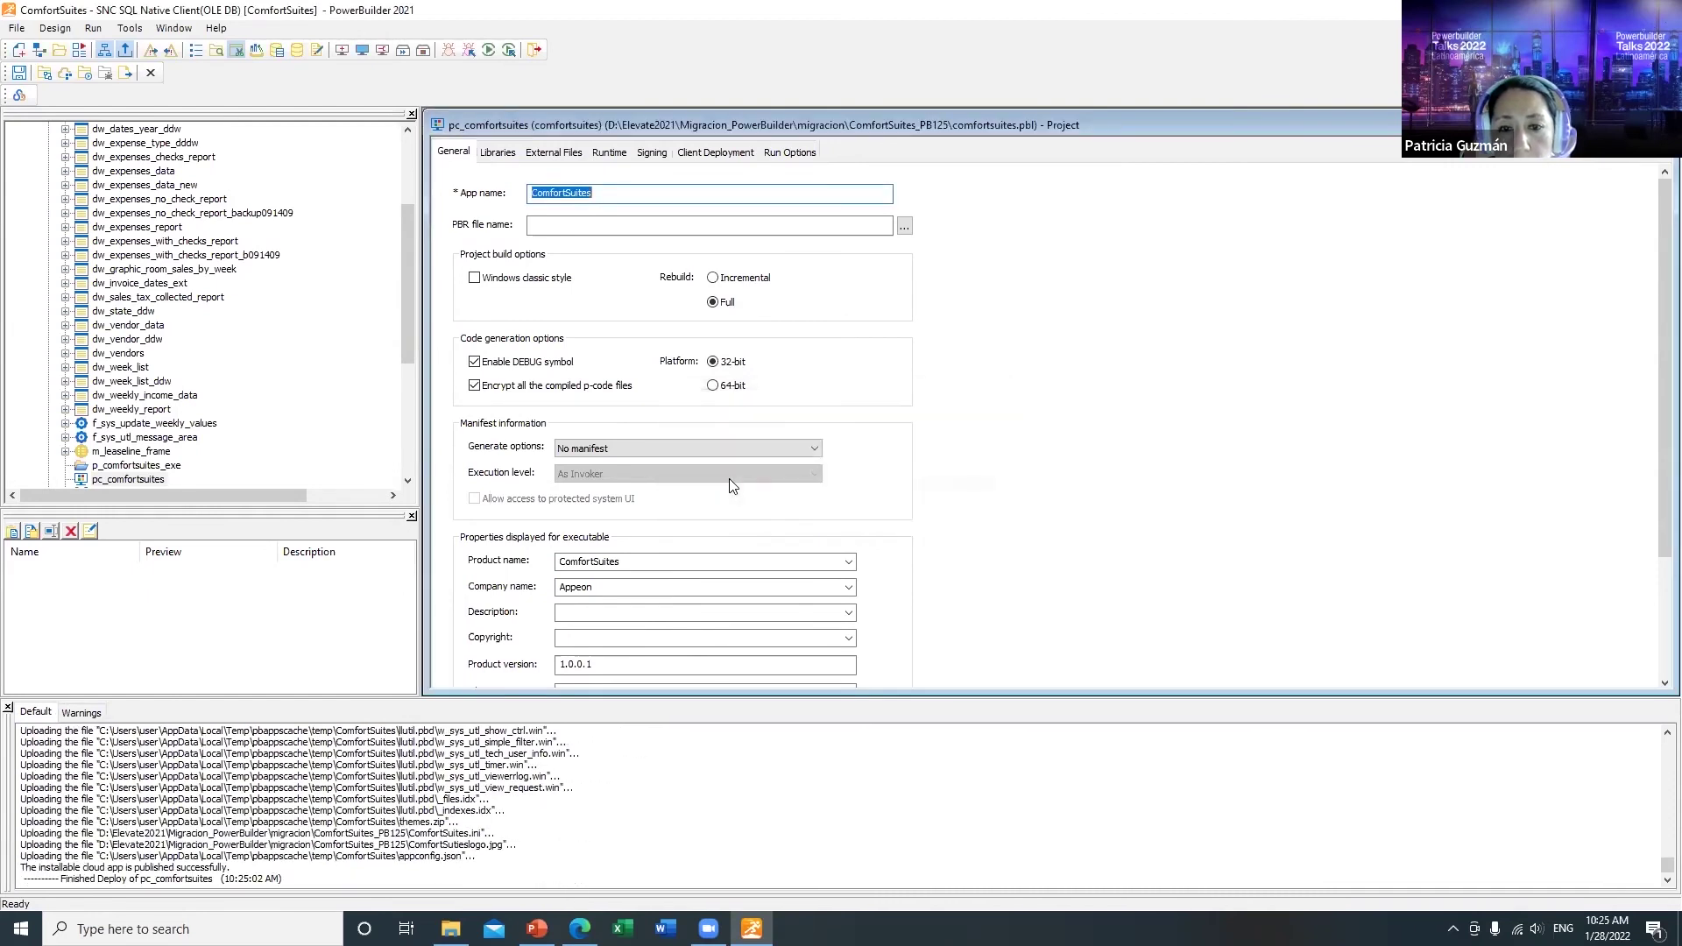
left_click(87, 72)
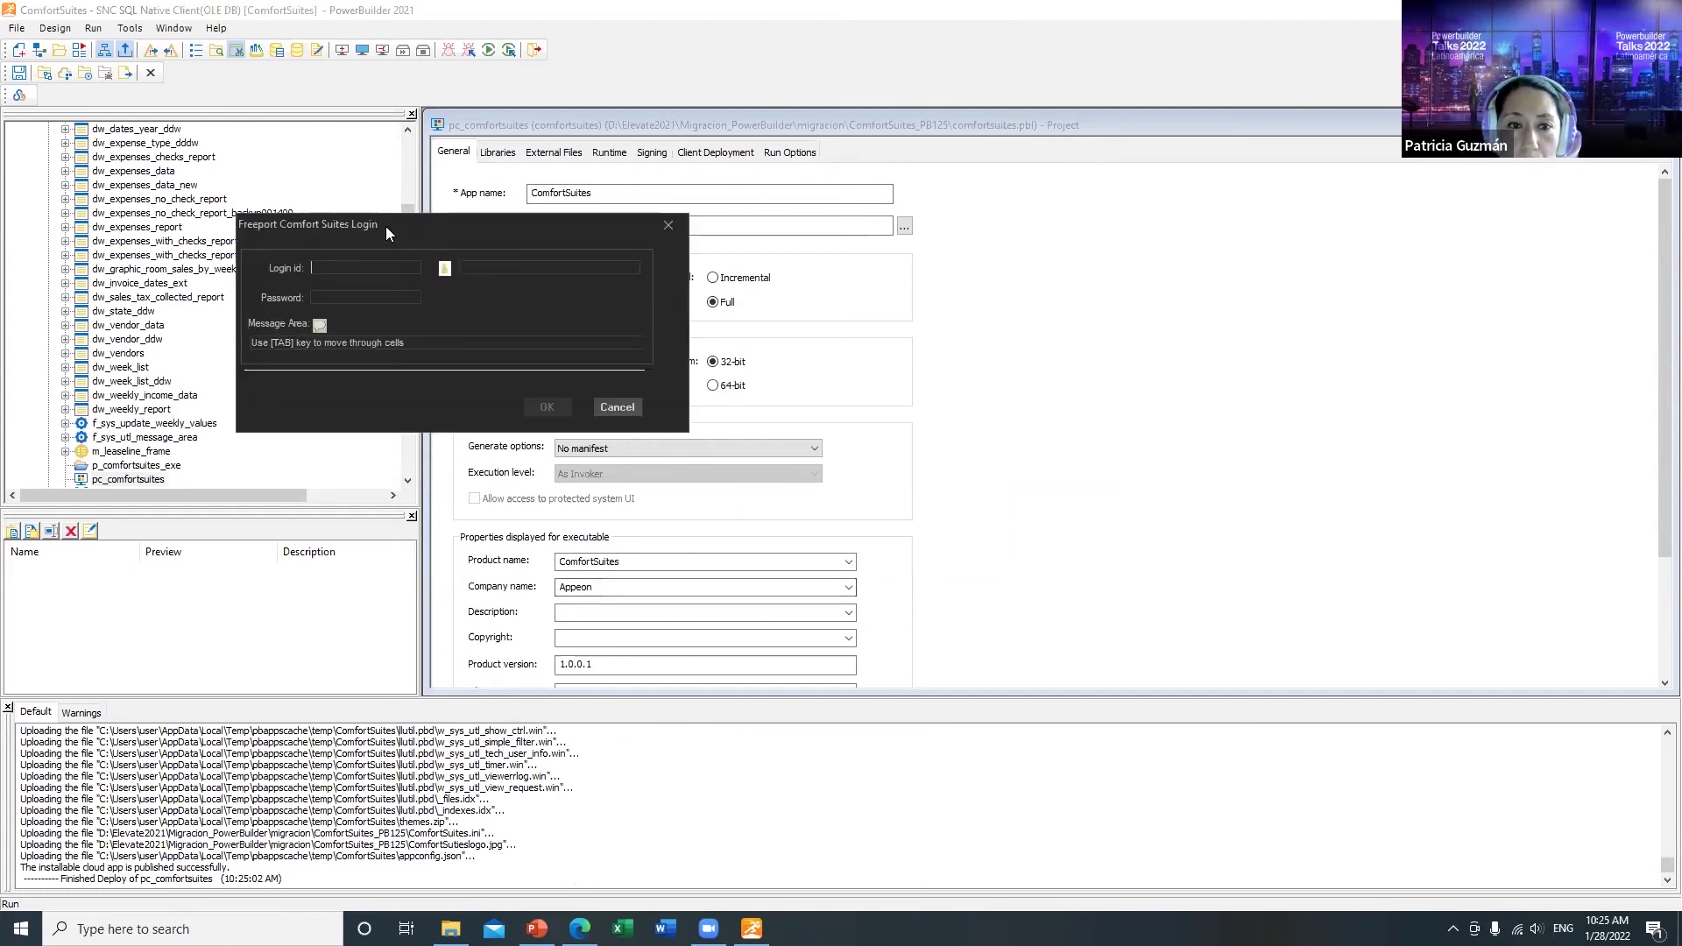
left_click_drag(391, 227, 531, 241)
type("admini")
key("Tab")
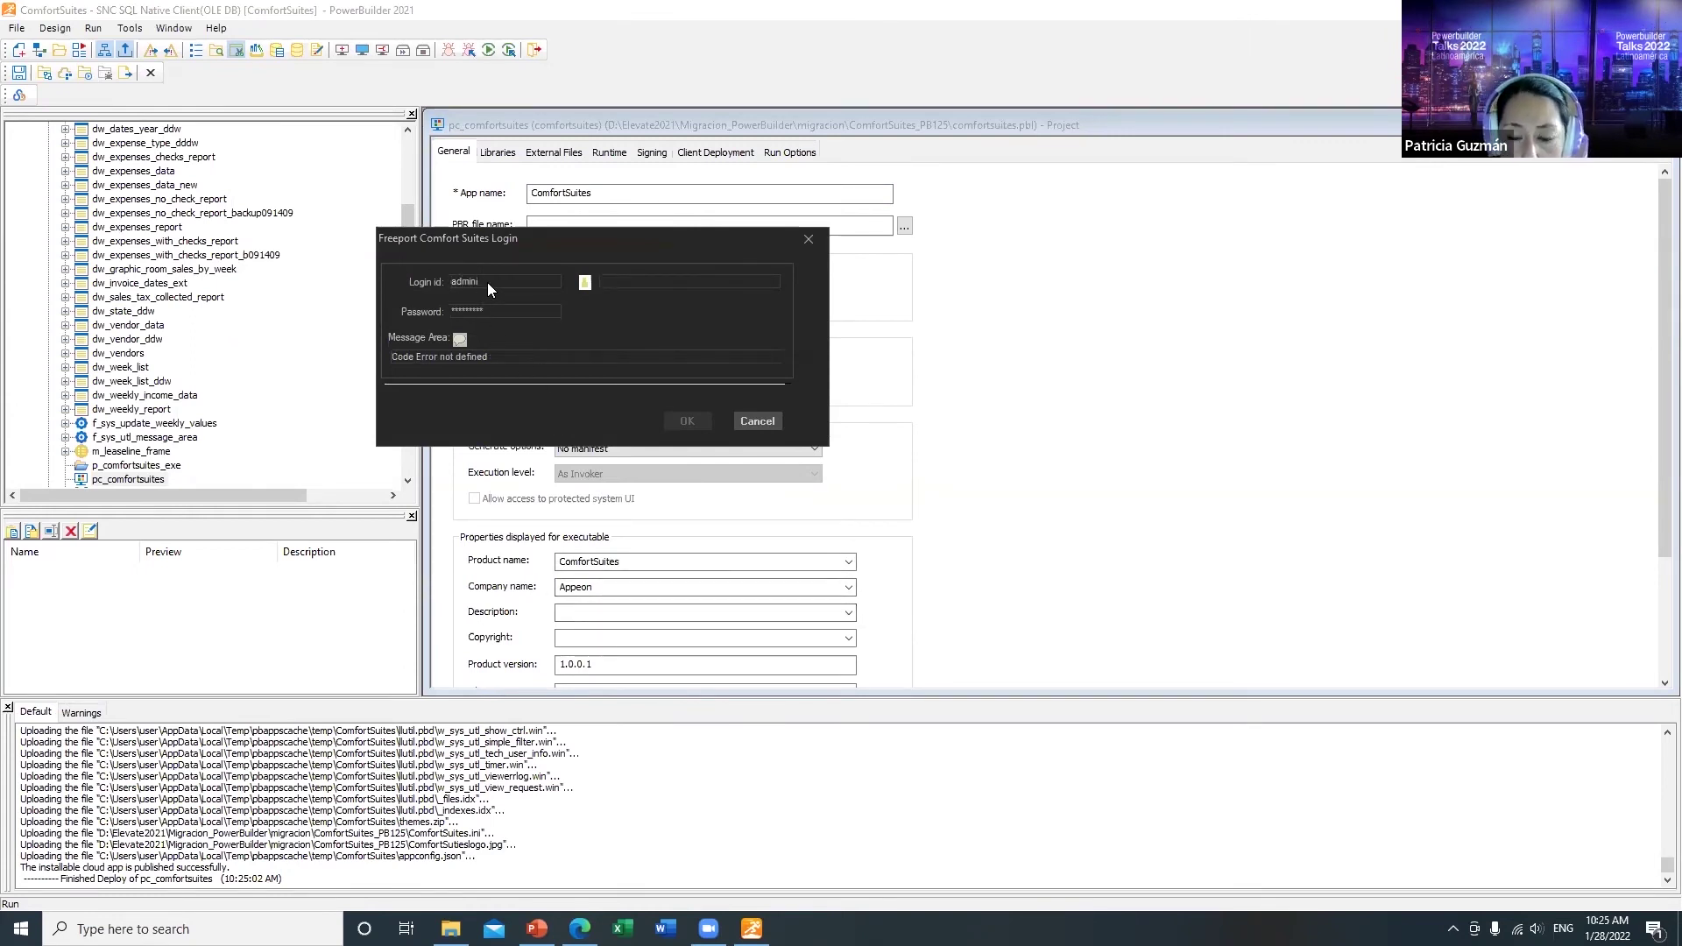
key("Tab")
type("admin")
key("BackSpace")
key("BackSpace")
key("BackSpace")
key("BackSpace")
key("BackSpace")
type("*********")
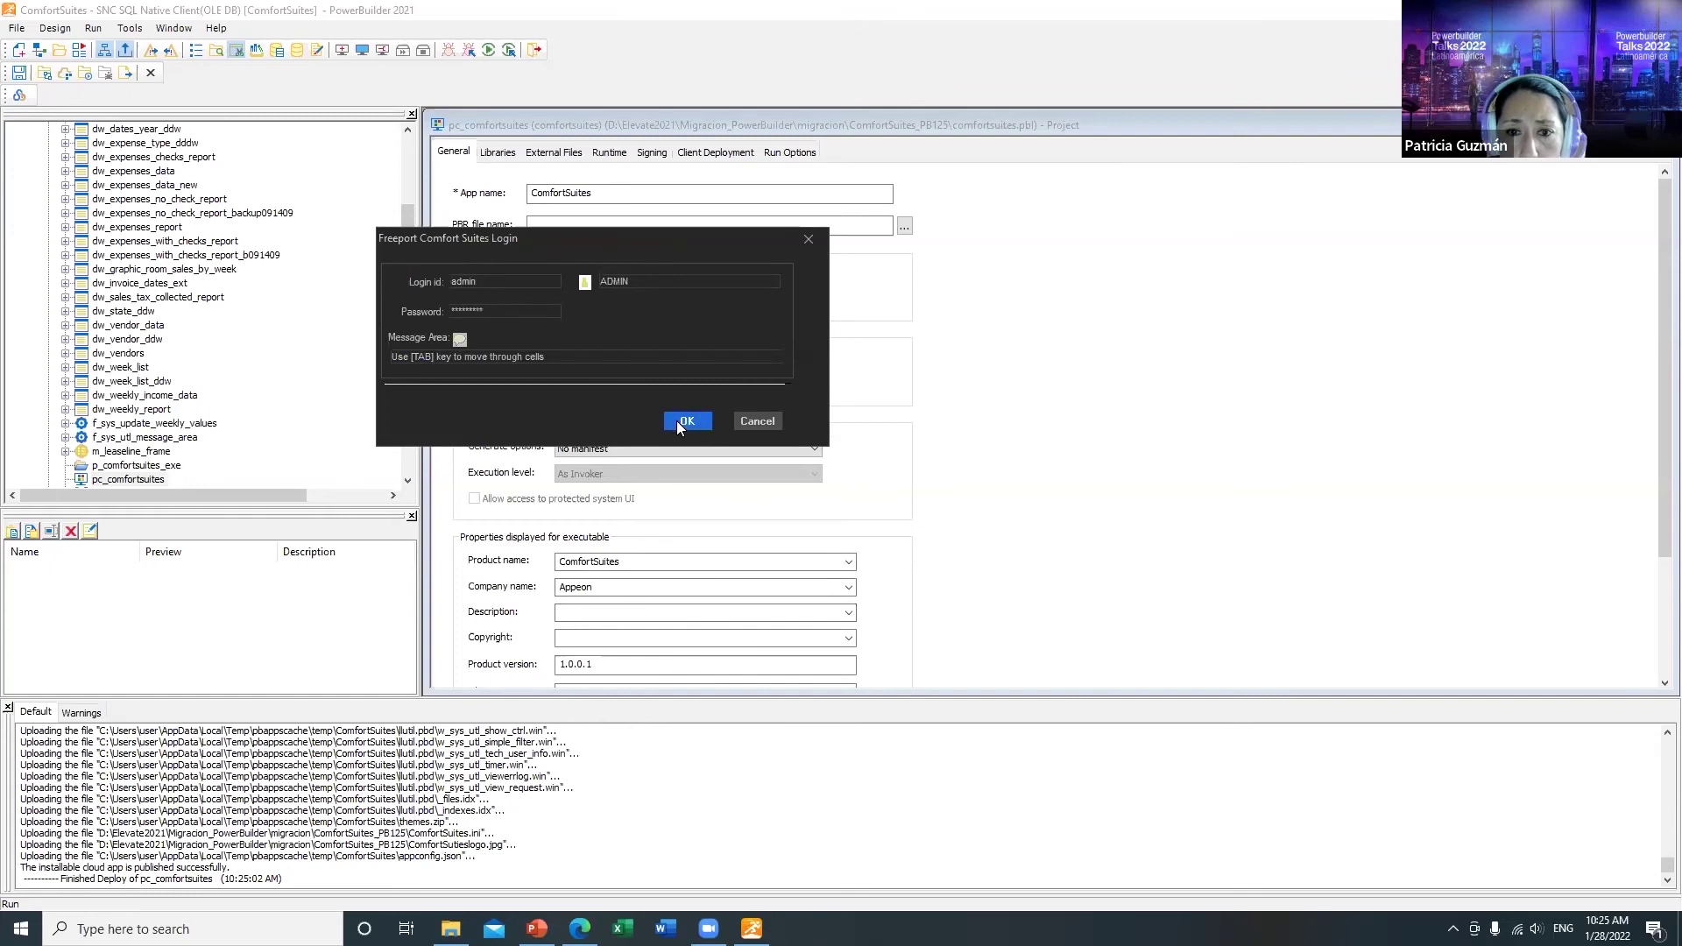
left_click(685, 421)
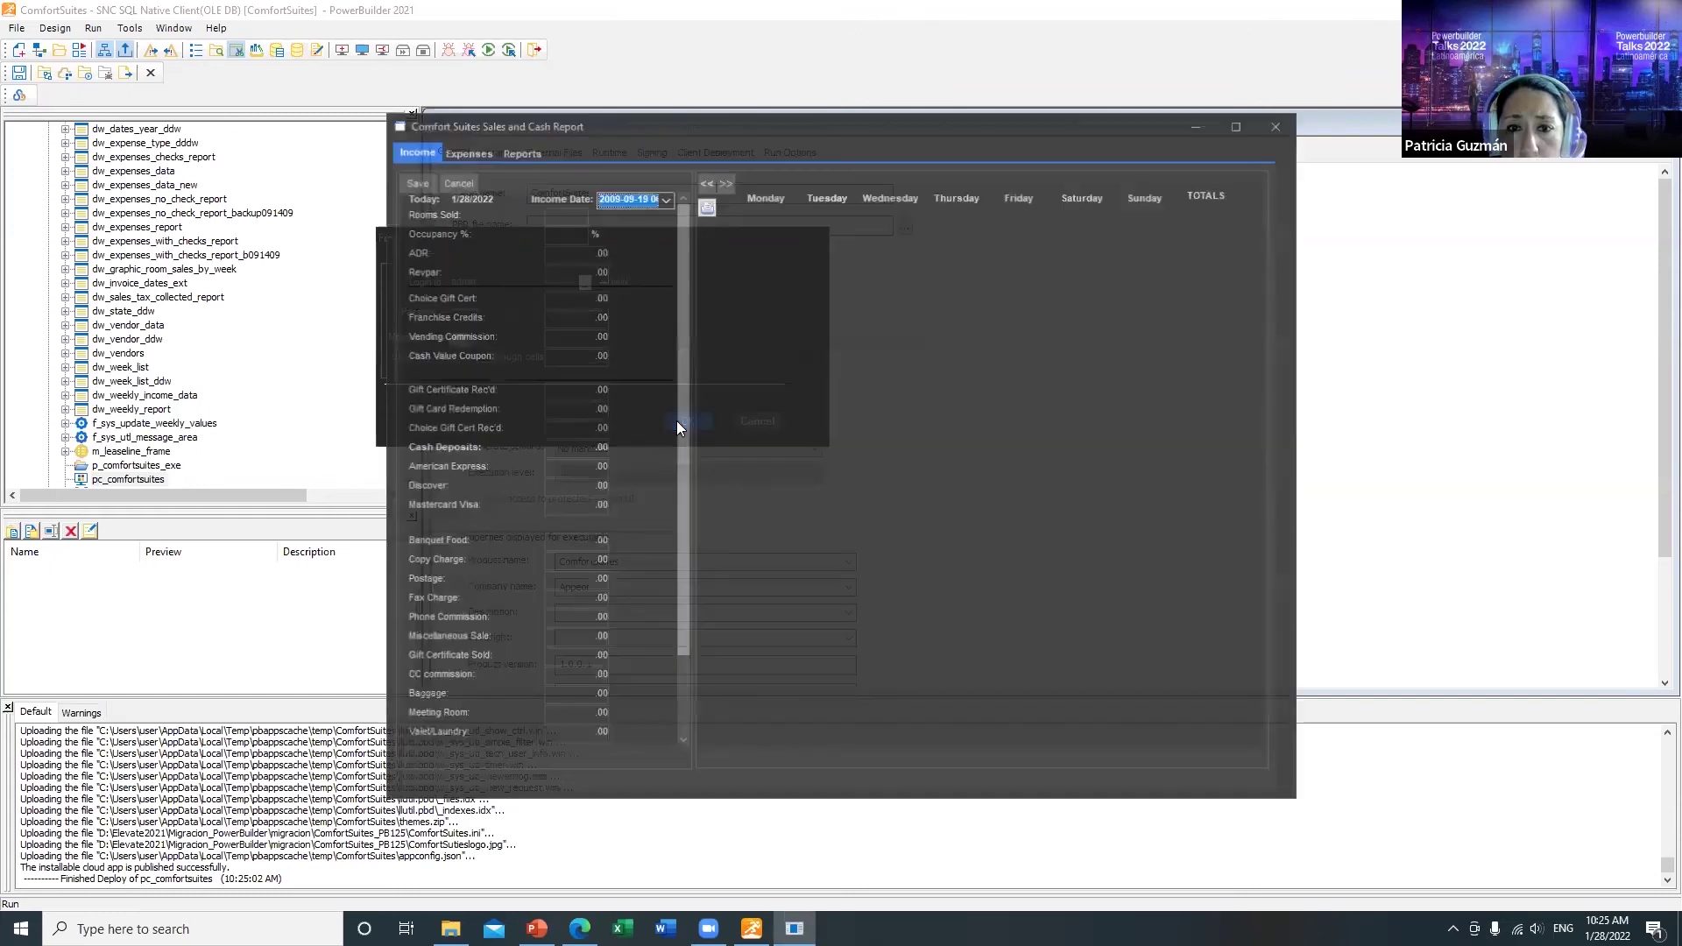
left_click(449, 152)
left_click(522, 151)
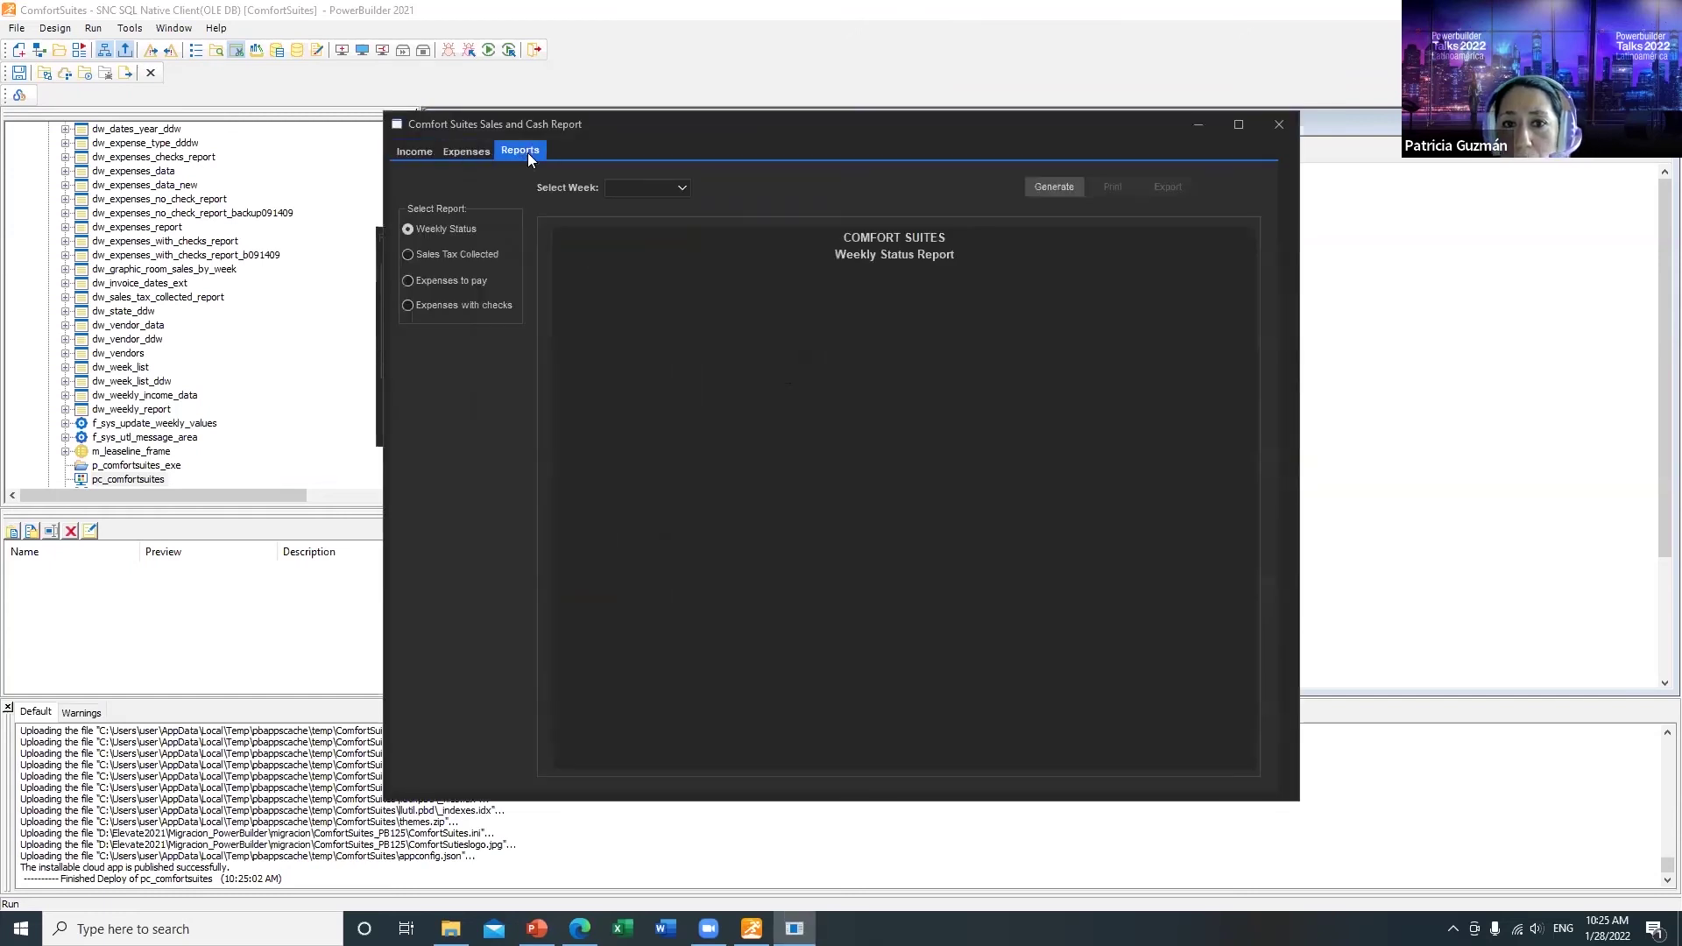
left_click(409, 150)
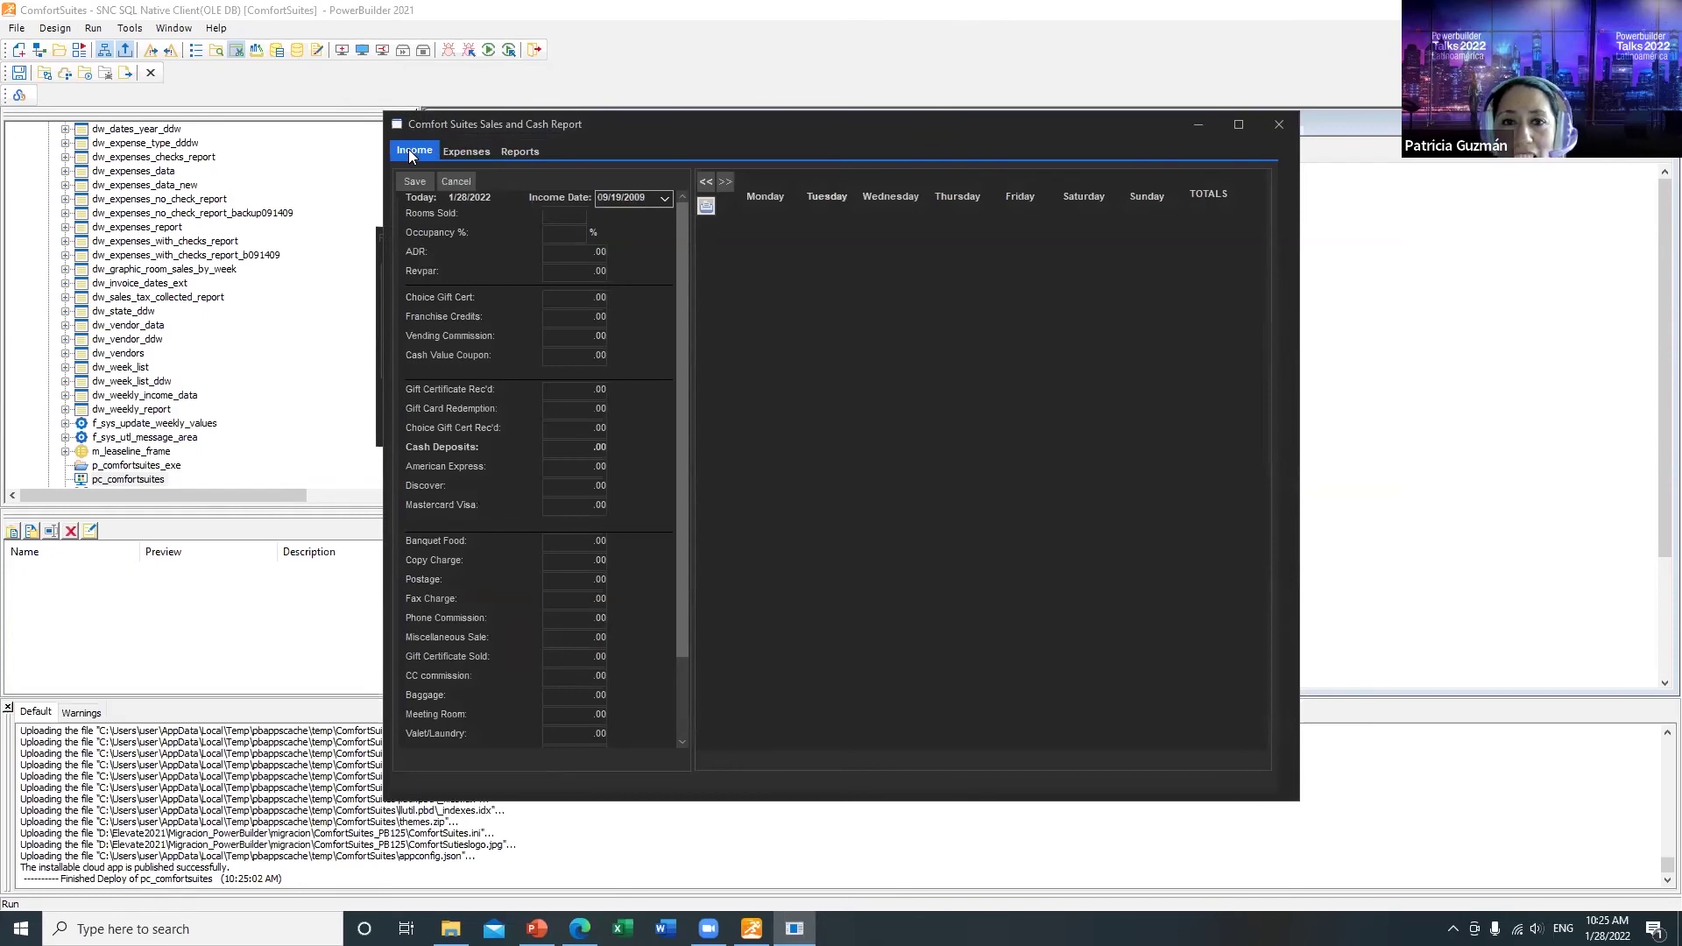
left_click(1275, 128)
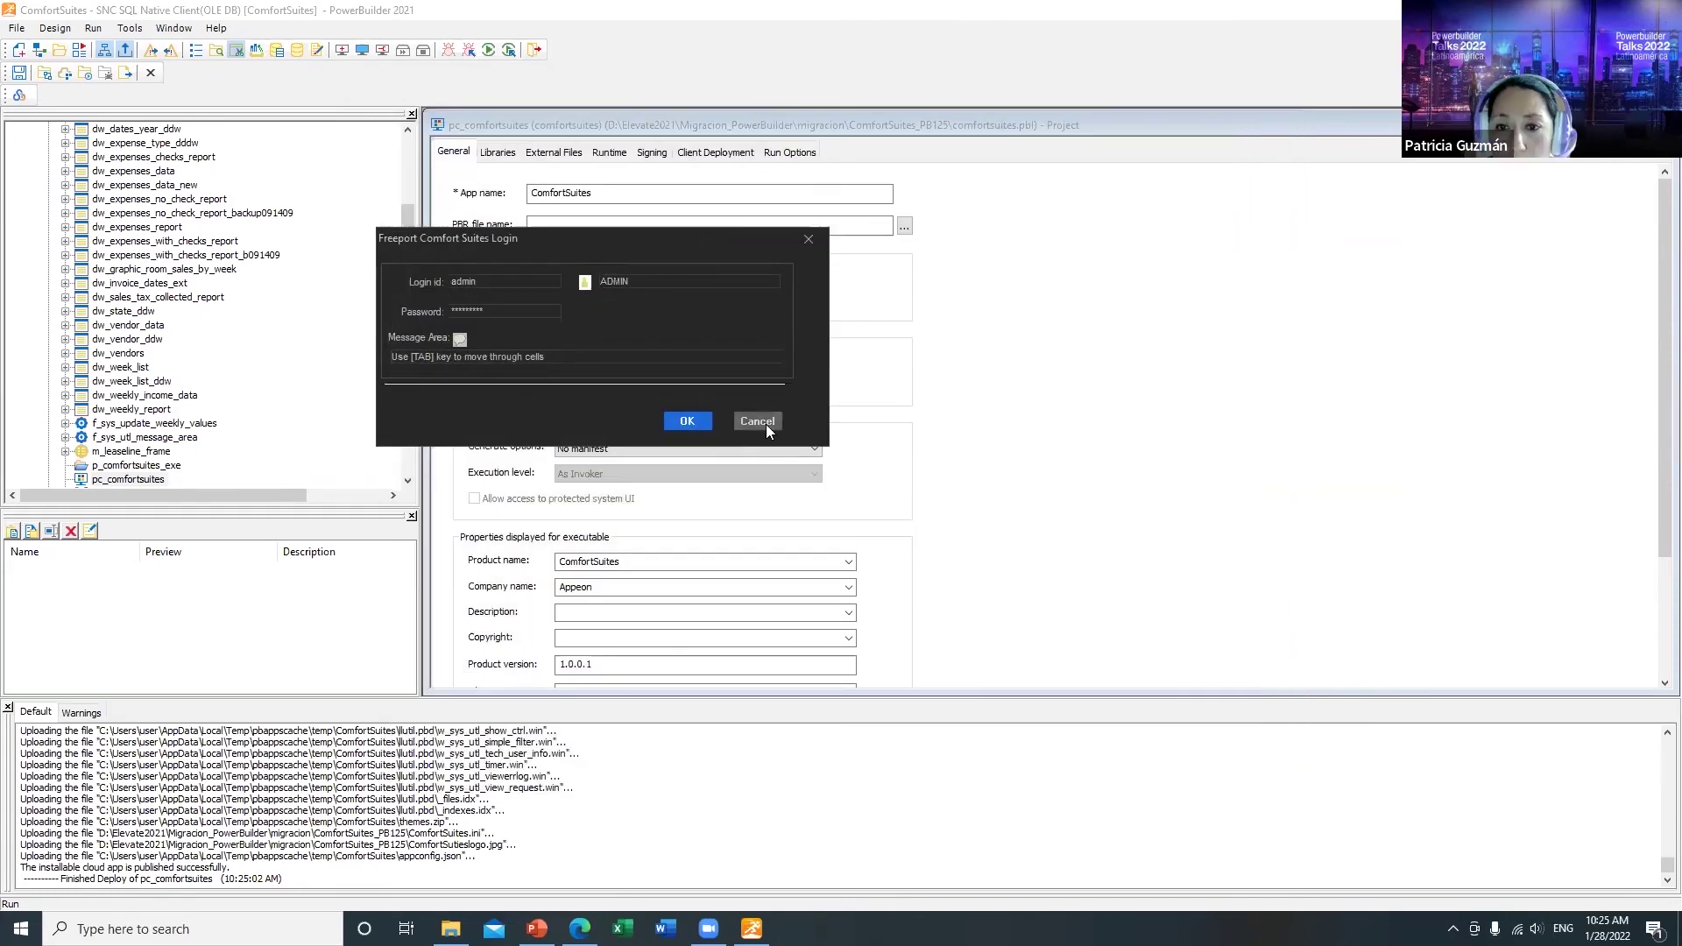
left_click(757, 422)
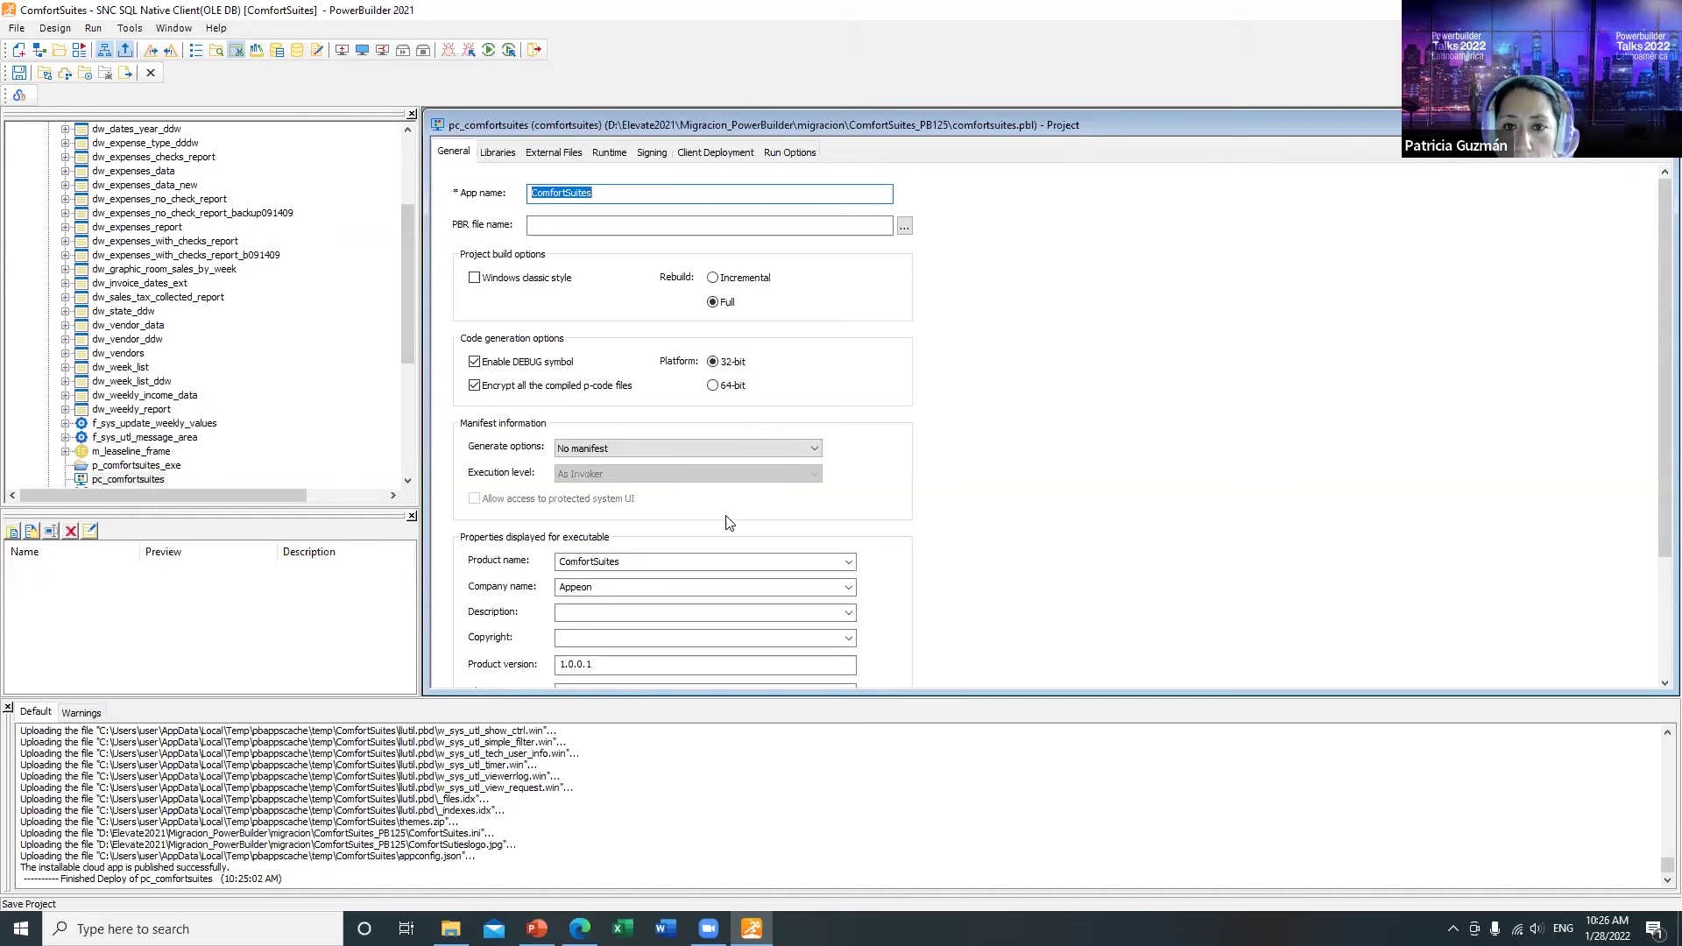
left_click(791, 152)
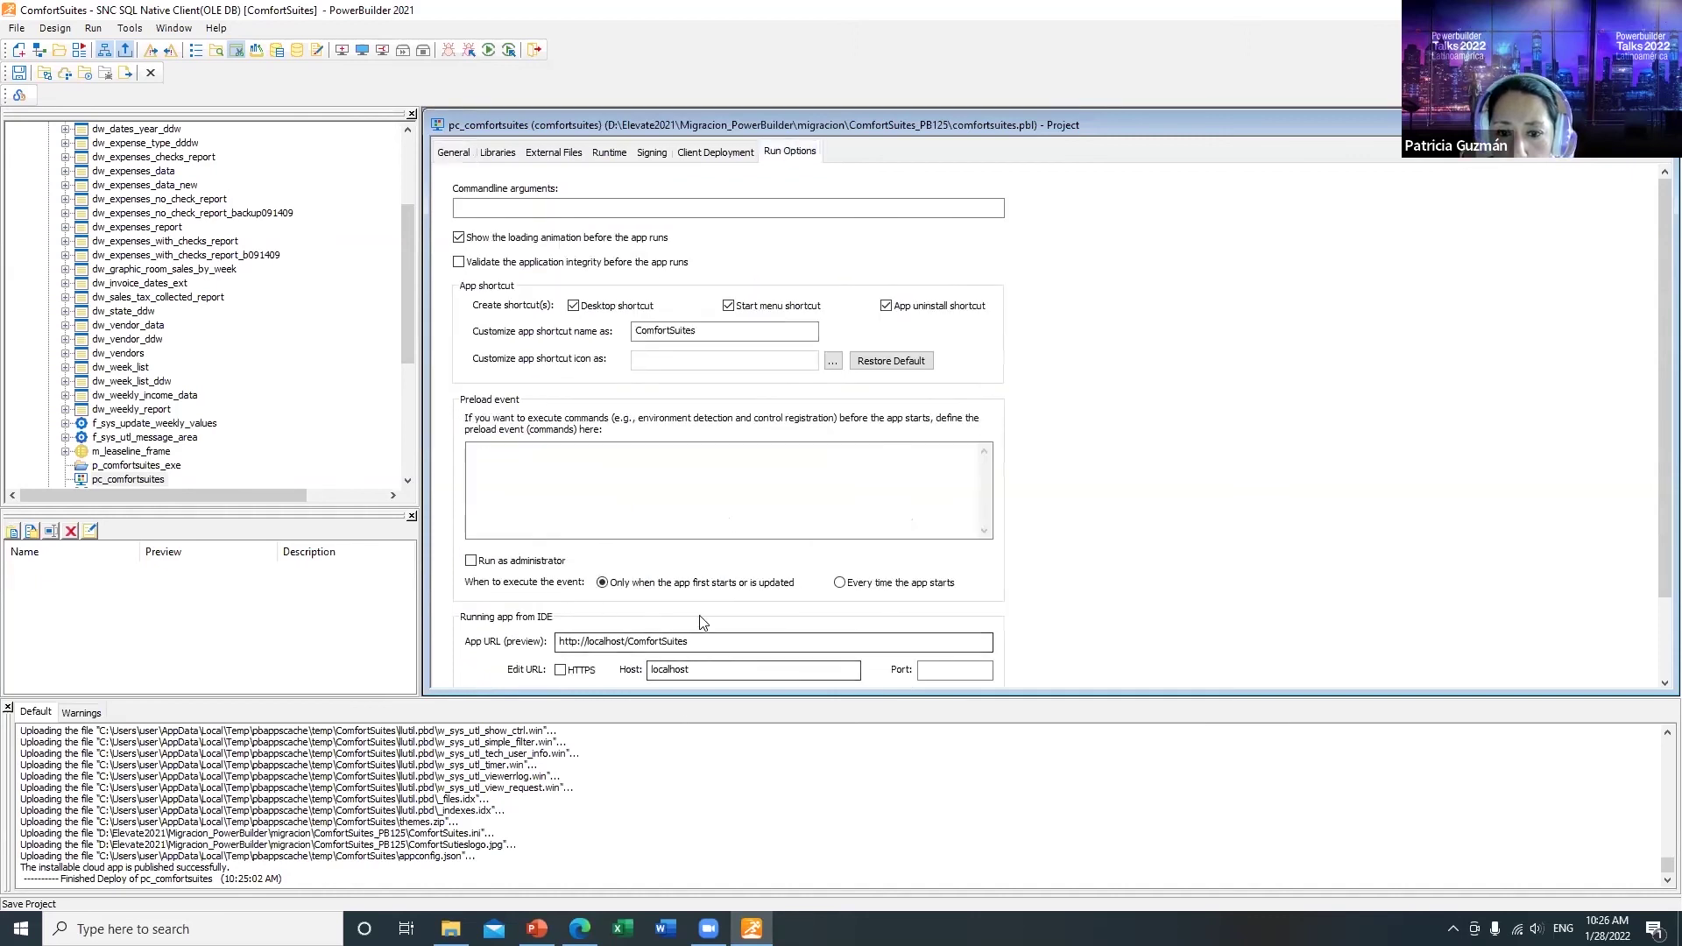
left_click_drag(692, 642, 559, 643)
key("ctrl+c")
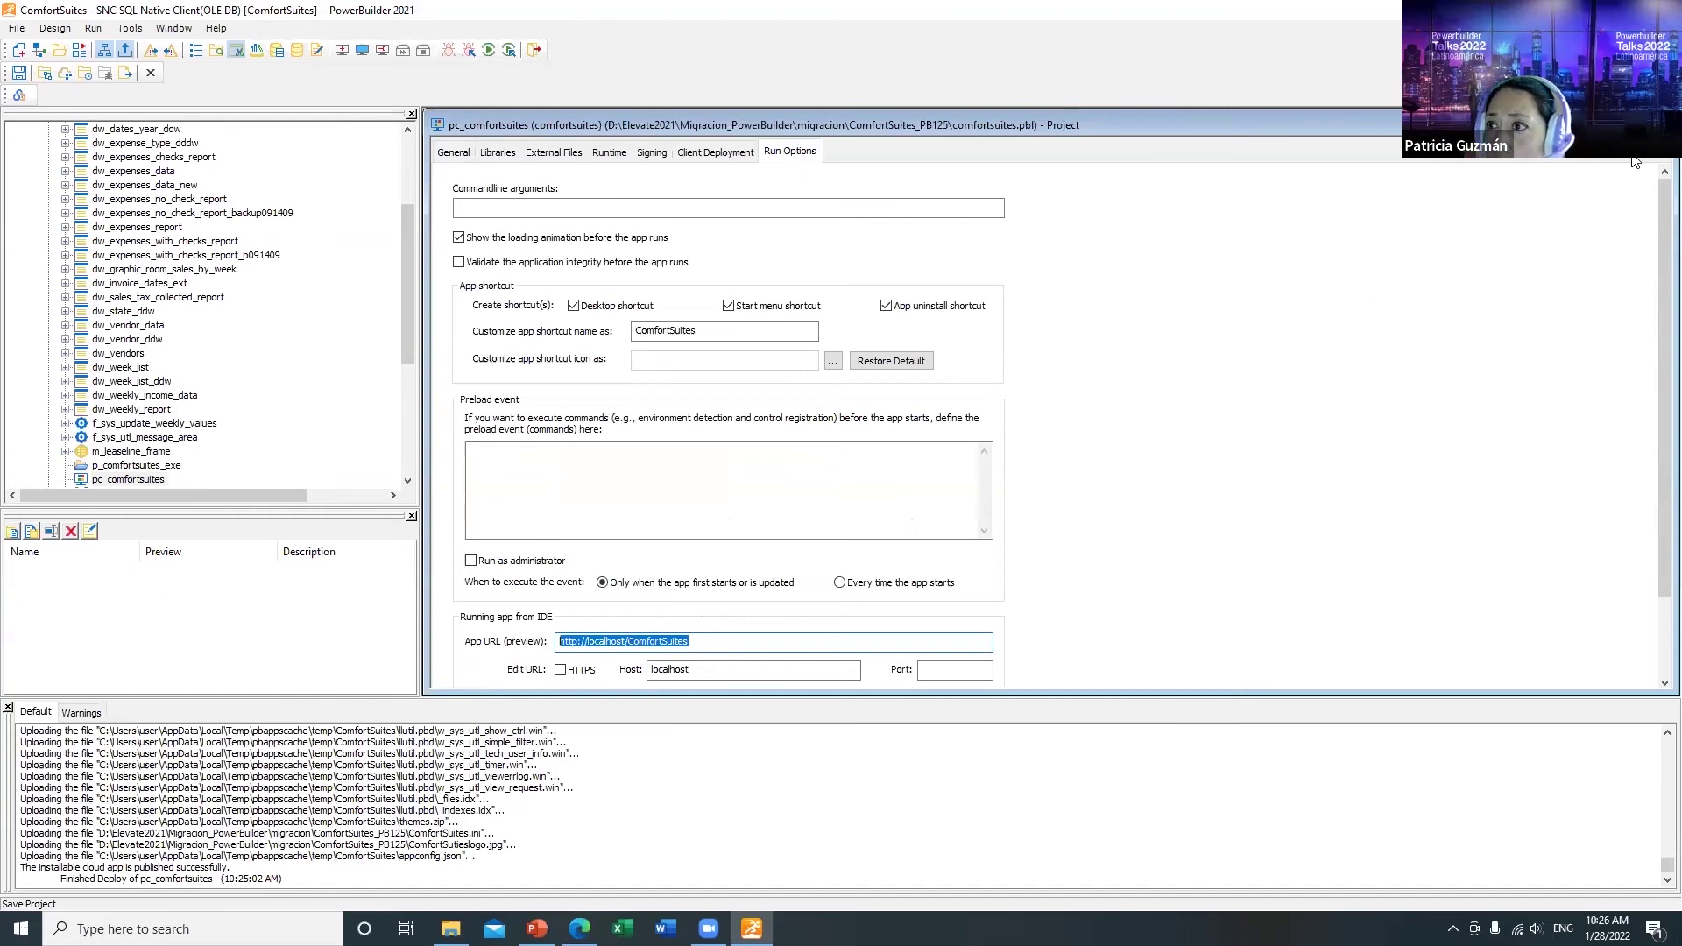
key("alt+Tab")
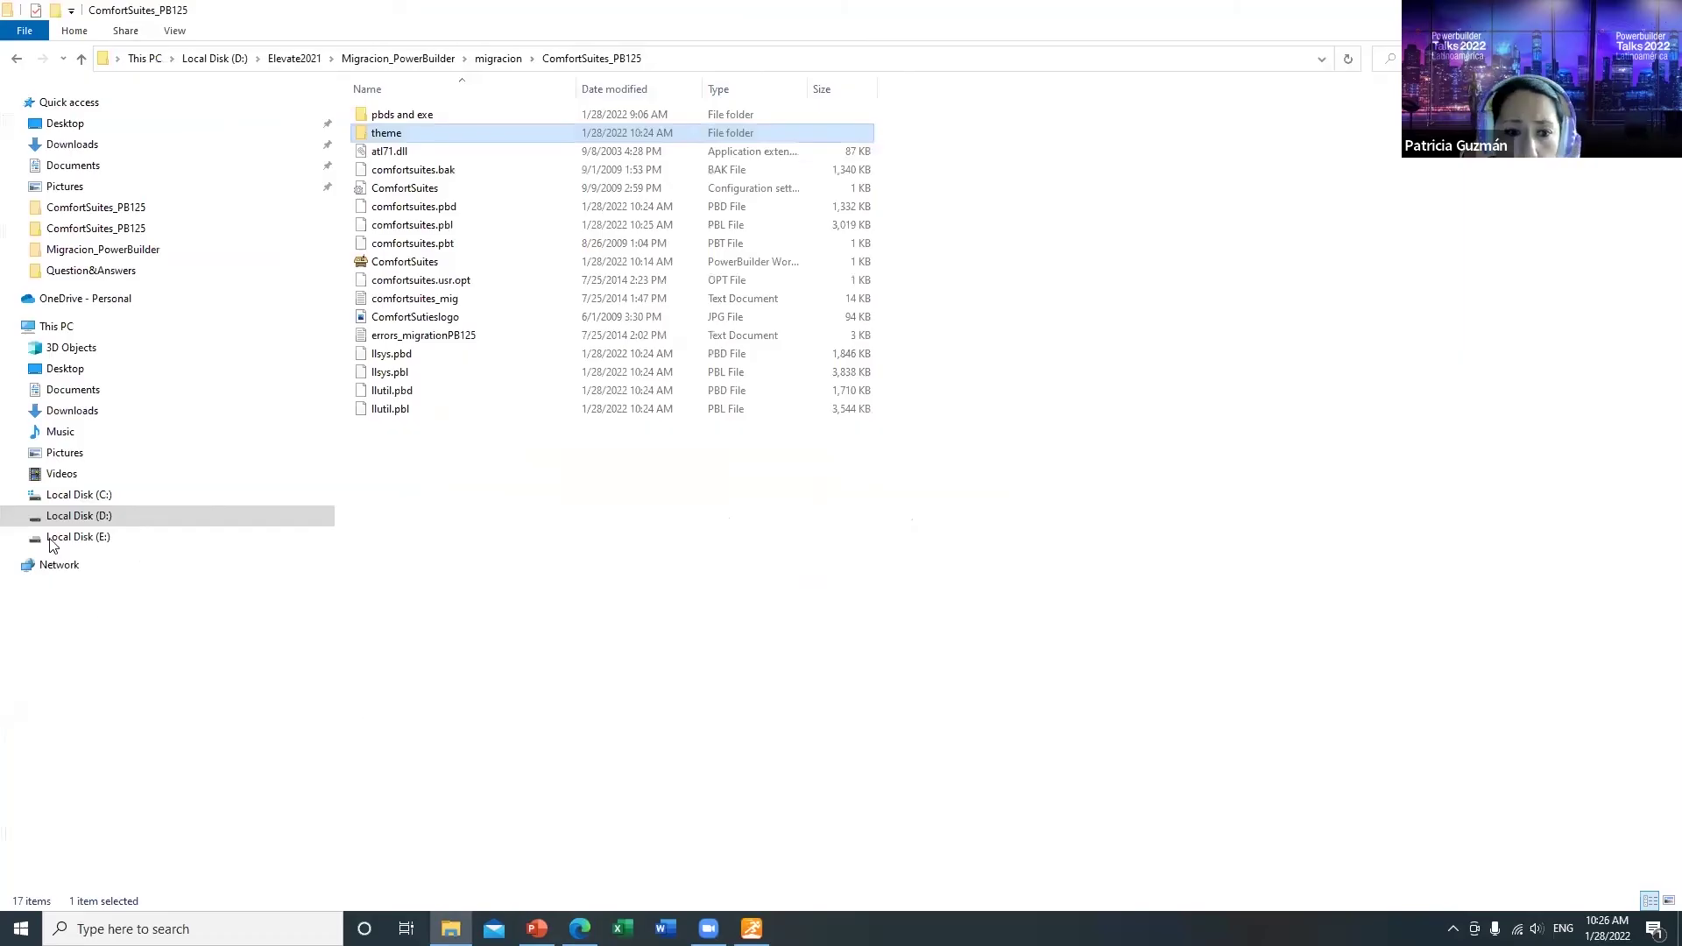
key("super+d")
double_click(100, 399)
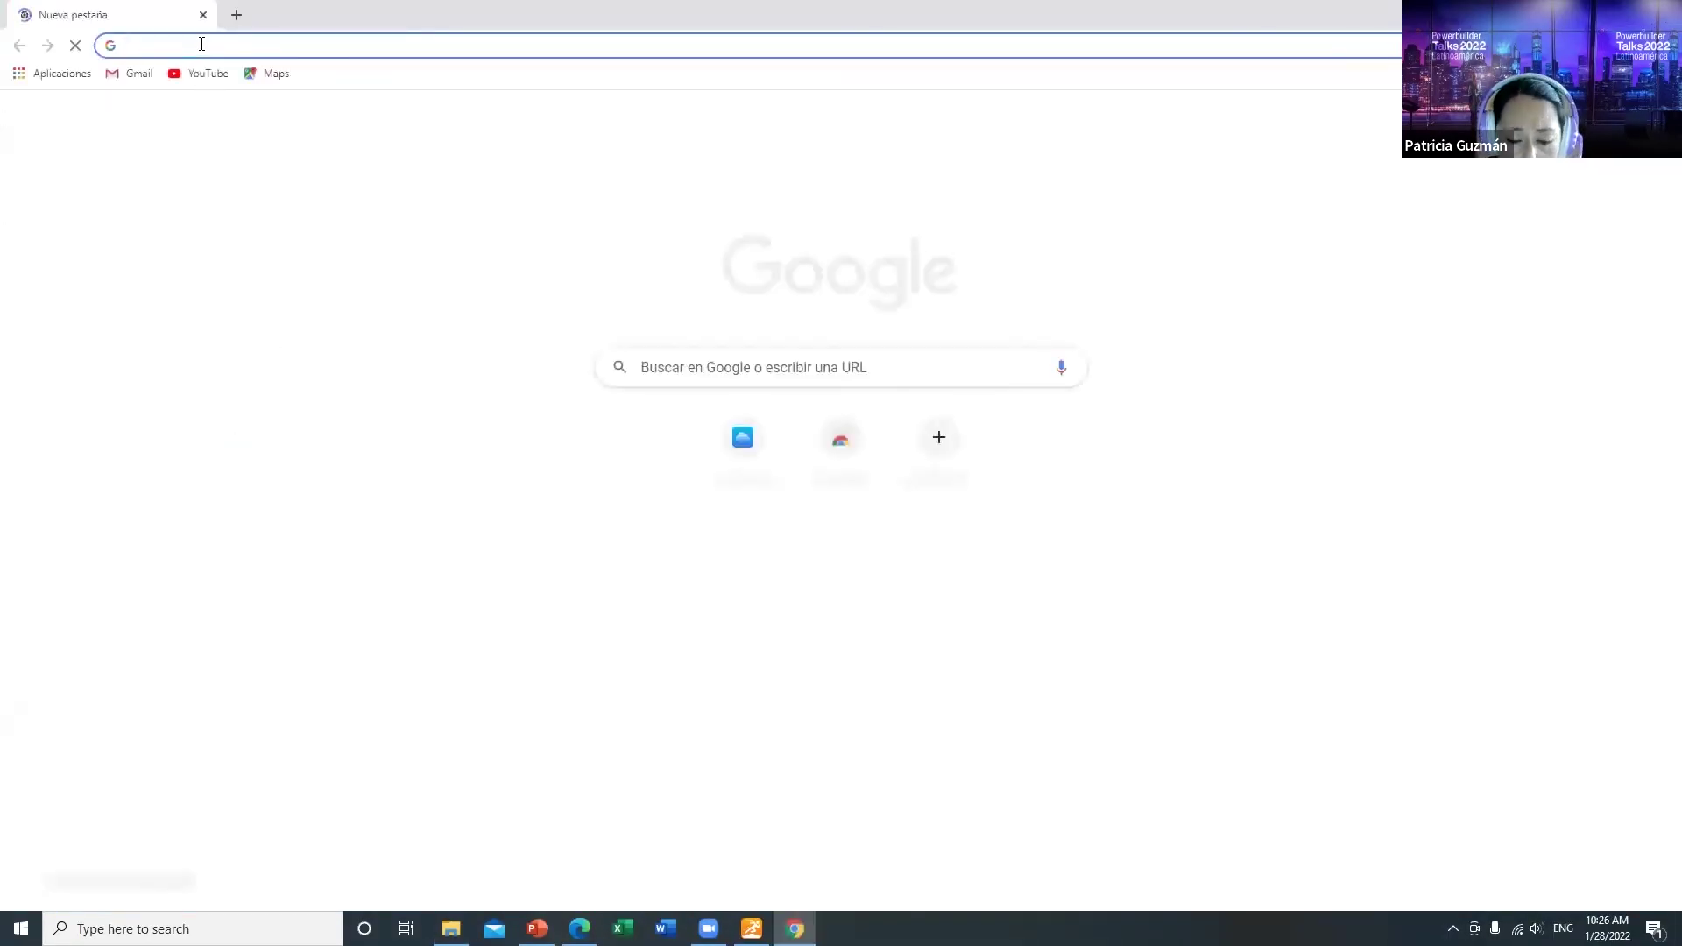
Step: Open localhost/ComfortSuites, launch the app via App Launcher and sign in
key("ctrl+v")
key("Return")
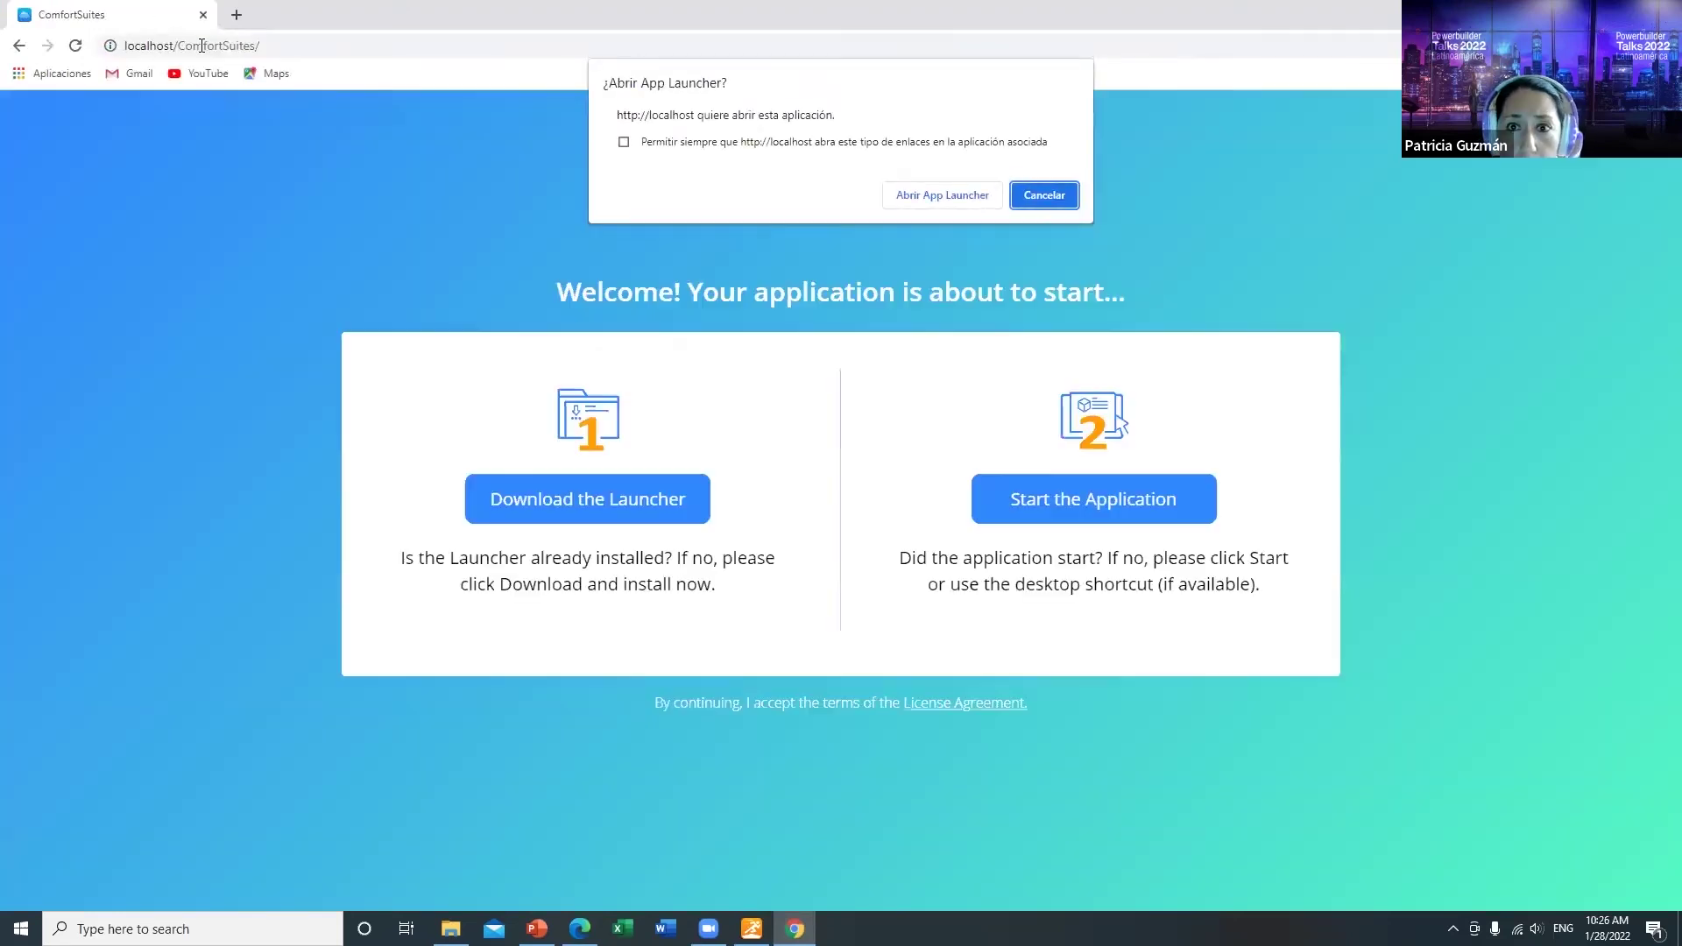
left_click(972, 195)
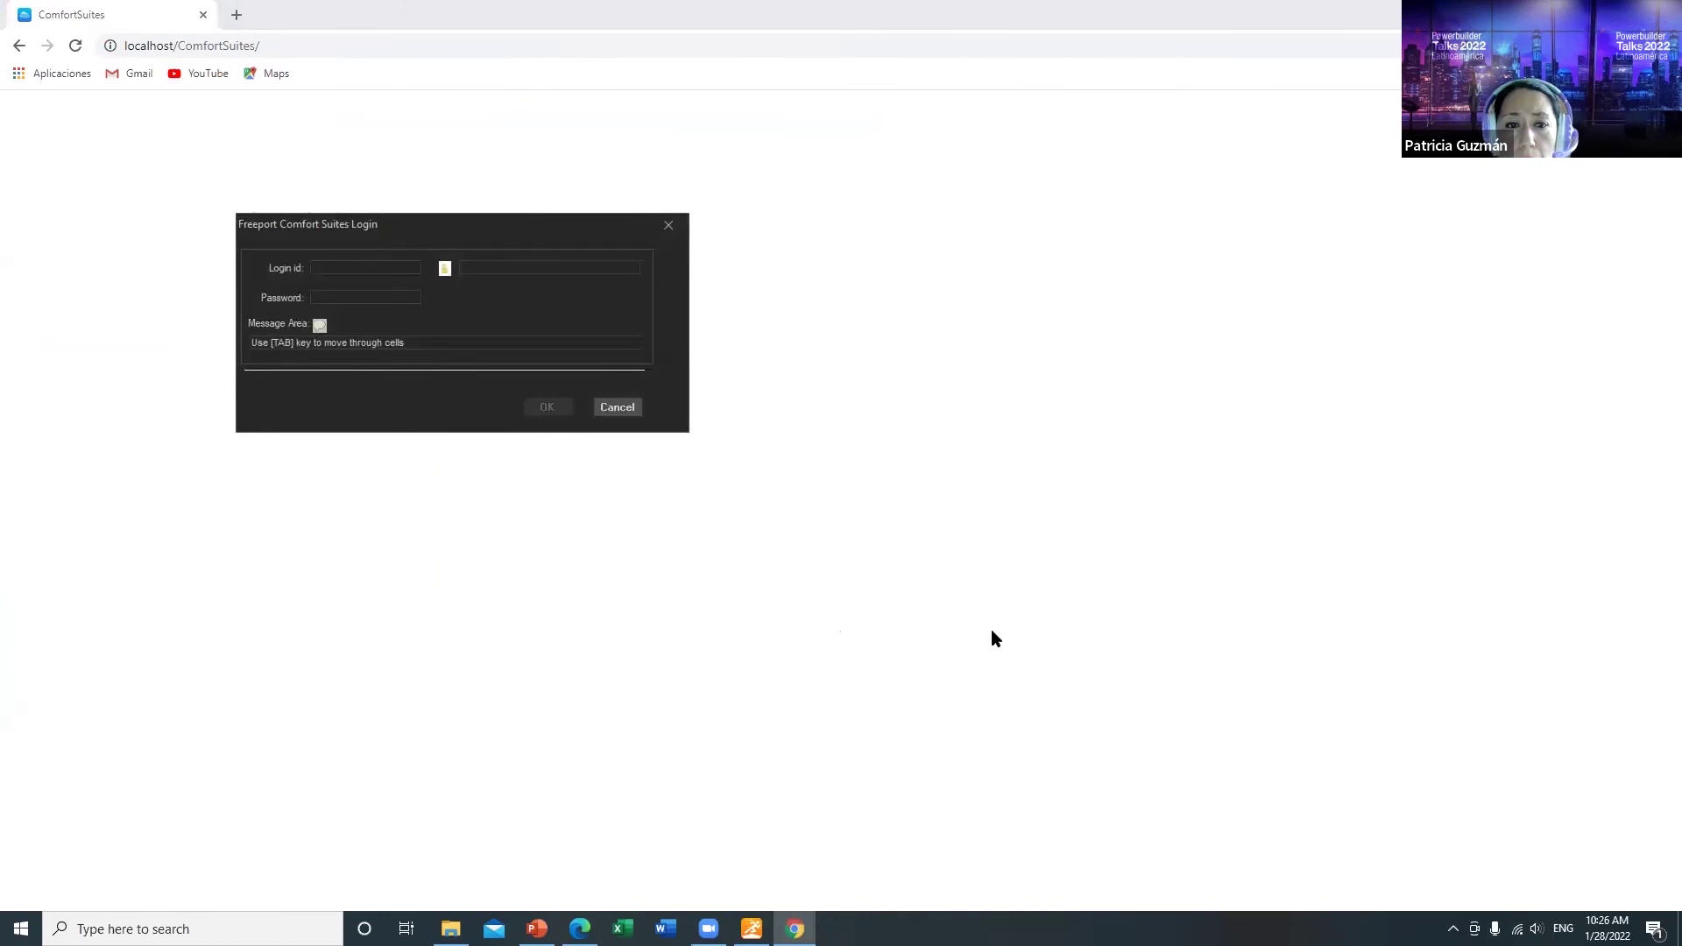
type("admin")
key("Tab")
type("****")
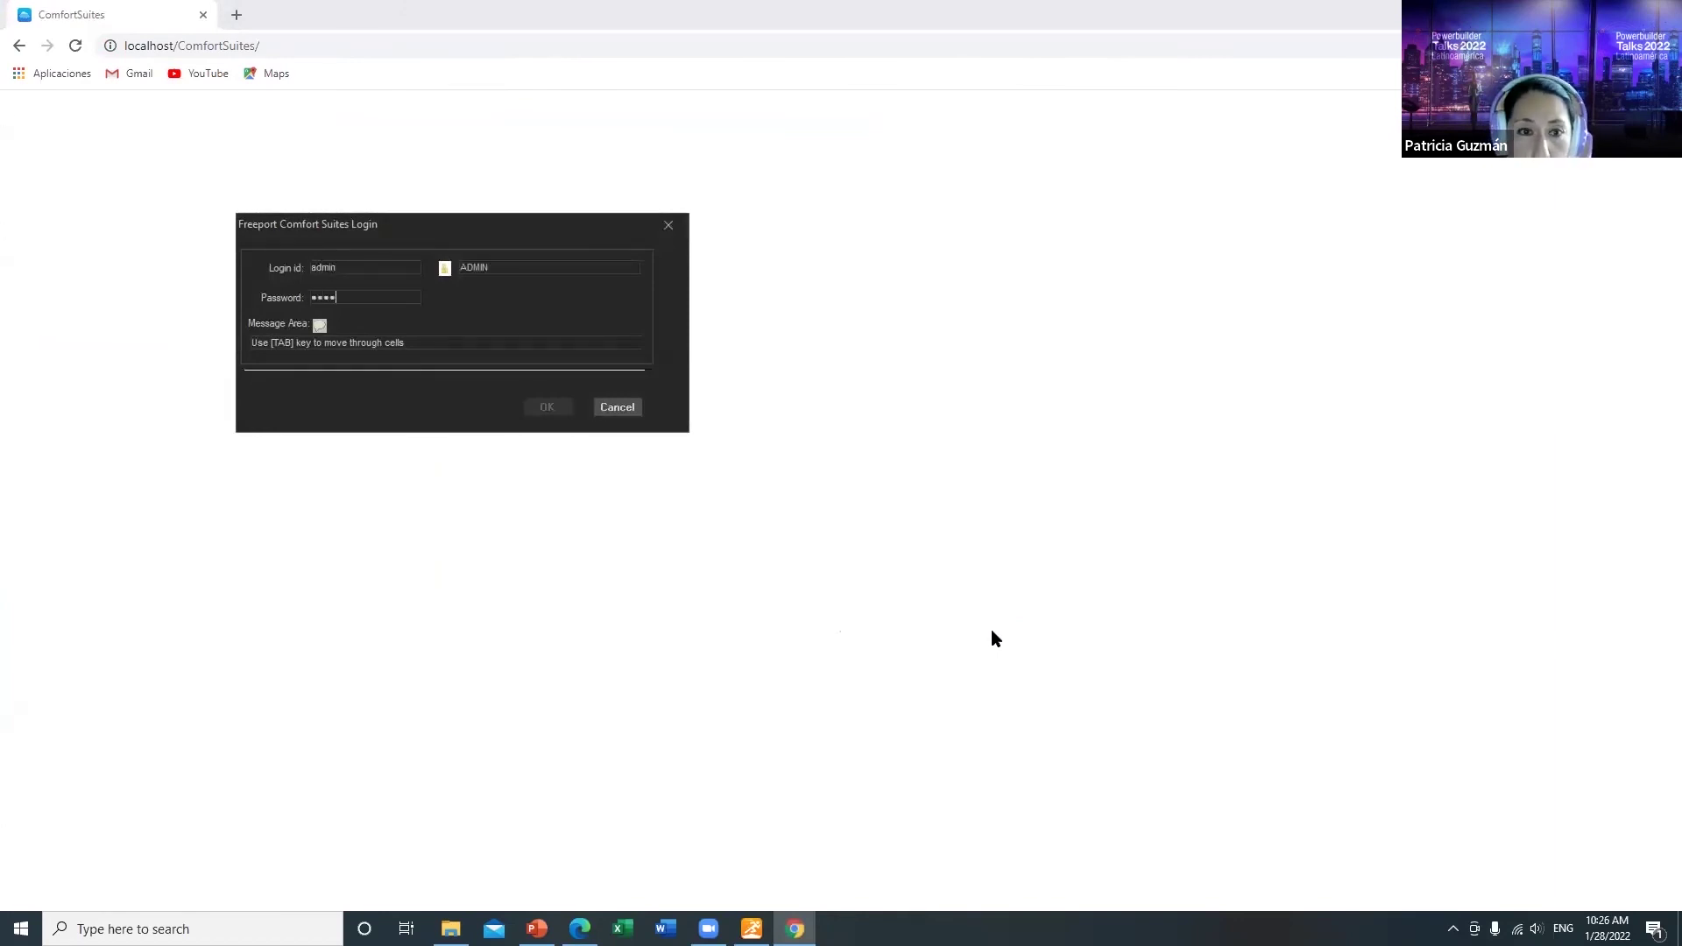
type("*****")
left_click(548, 408)
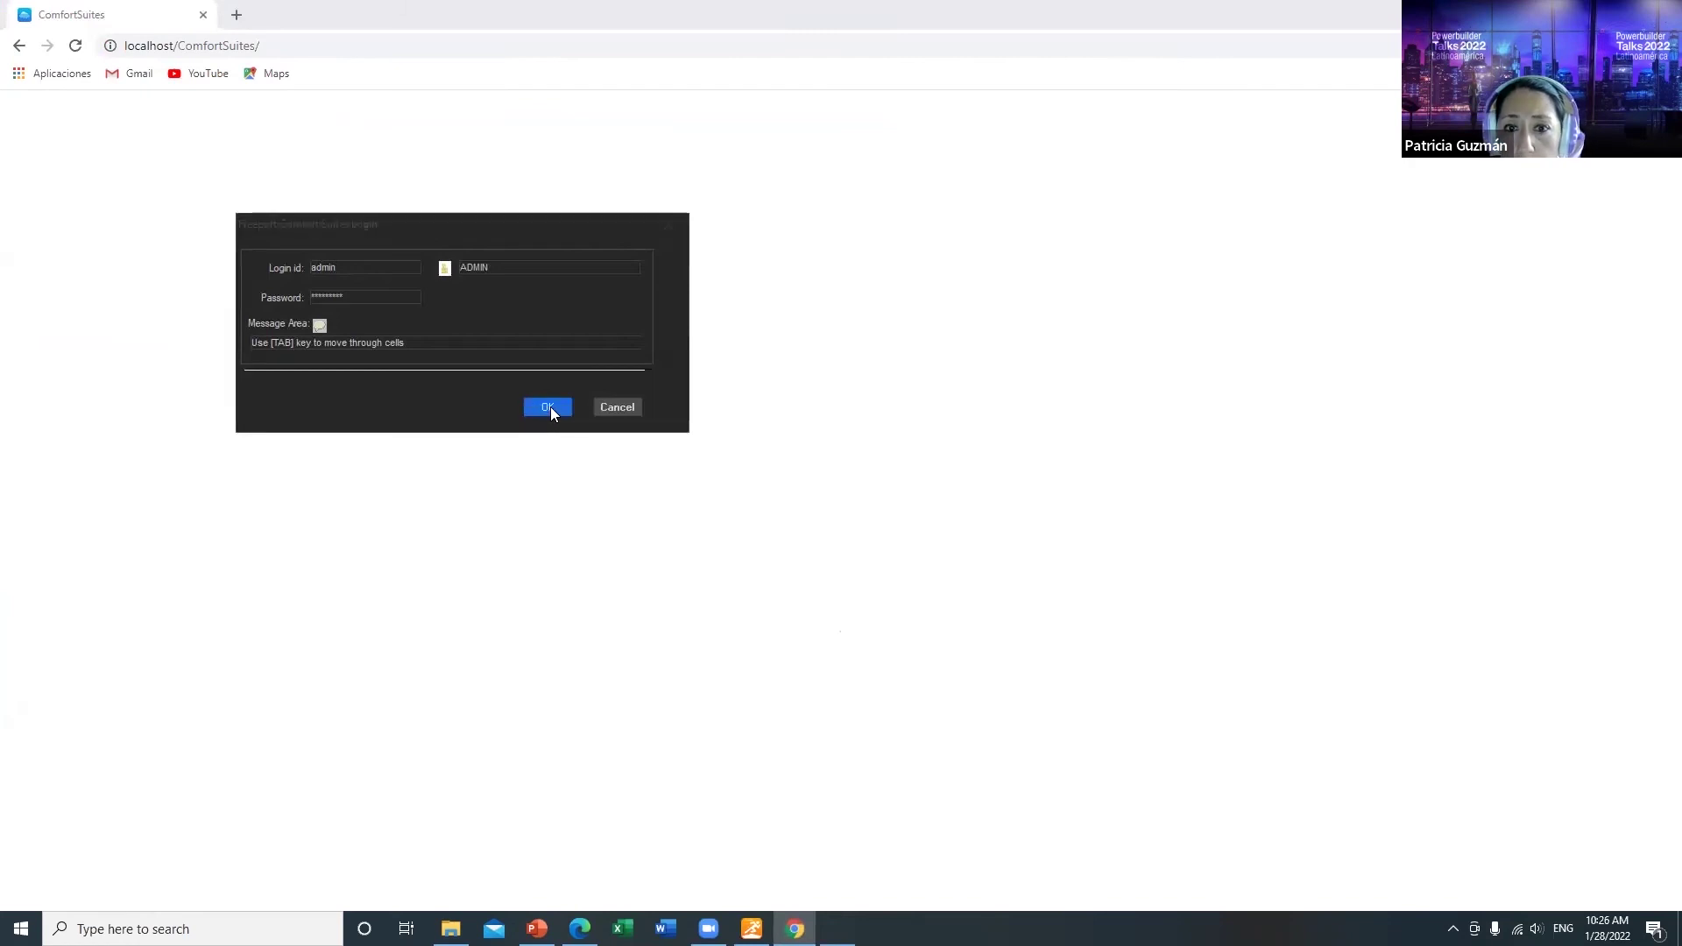
Step: Browse the Expenses, Reports and Income tabs, then close the app and show the desktop
left_click(466, 151)
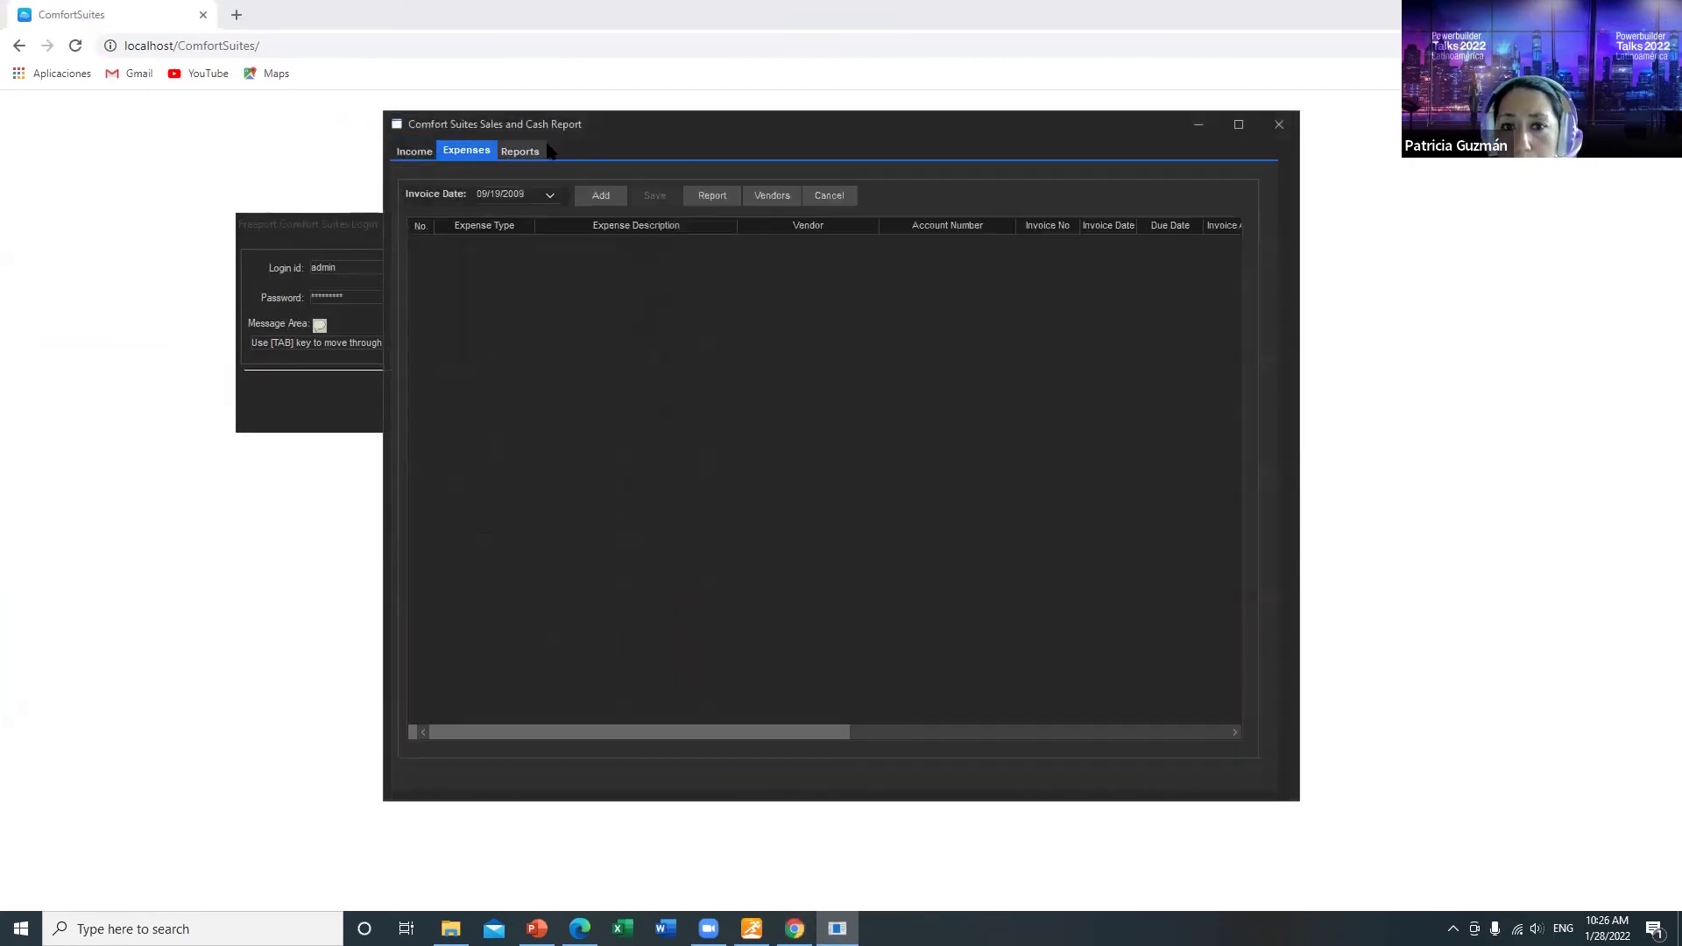
left_click(519, 151)
left_click(417, 152)
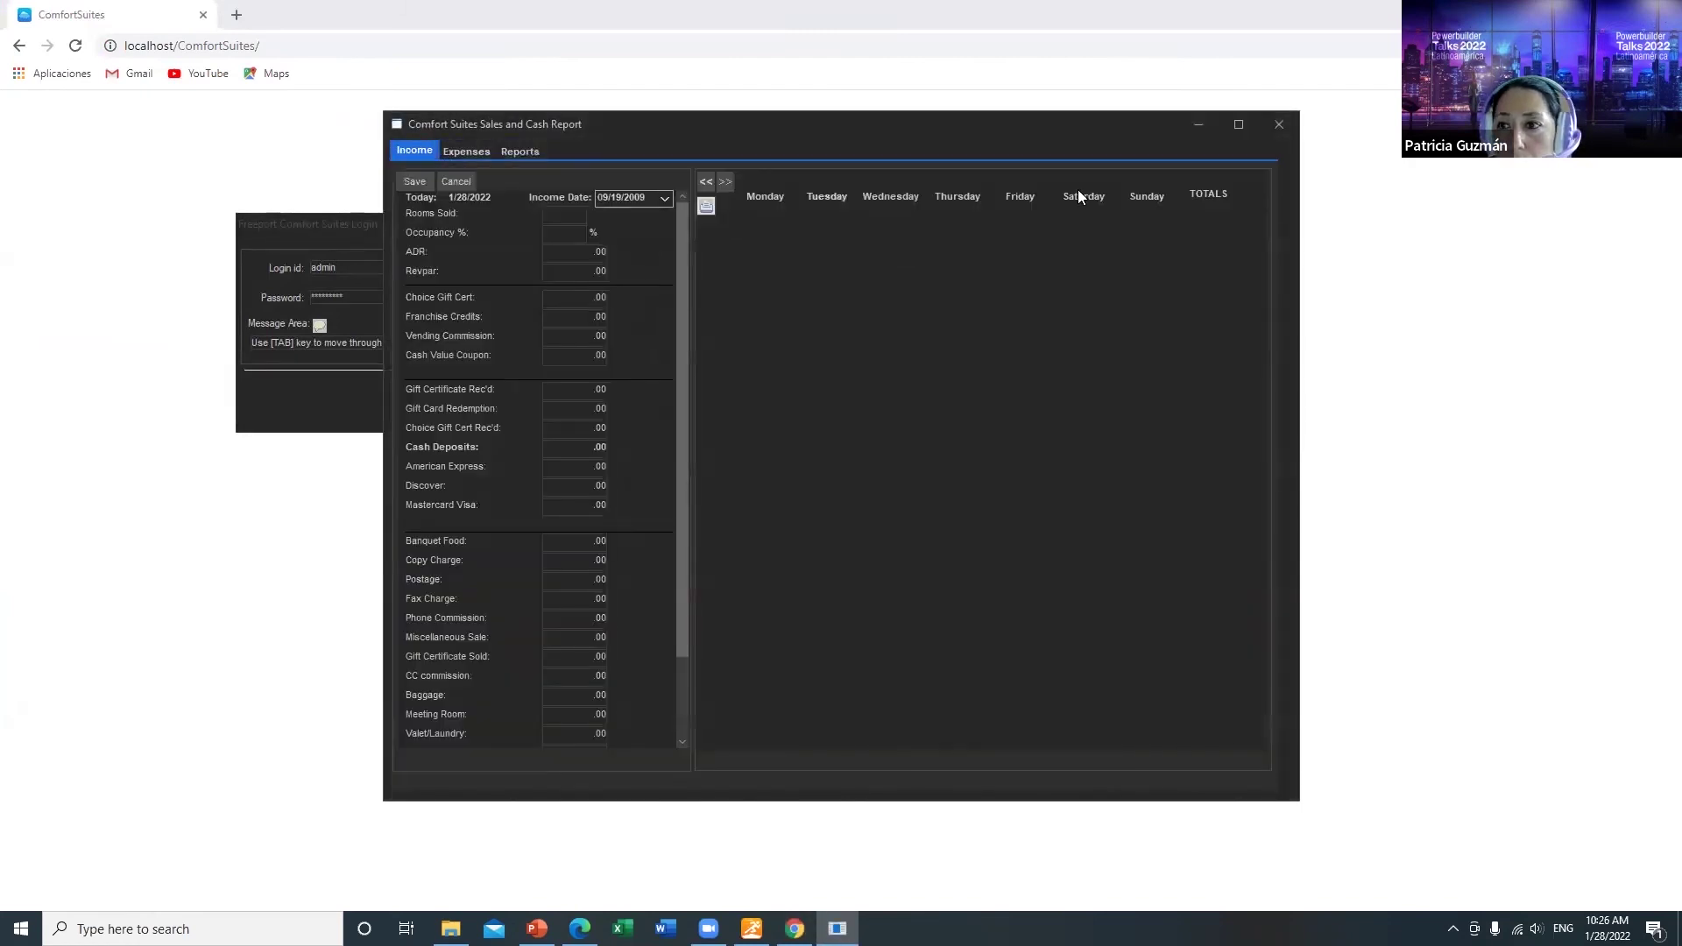
left_click(1281, 122)
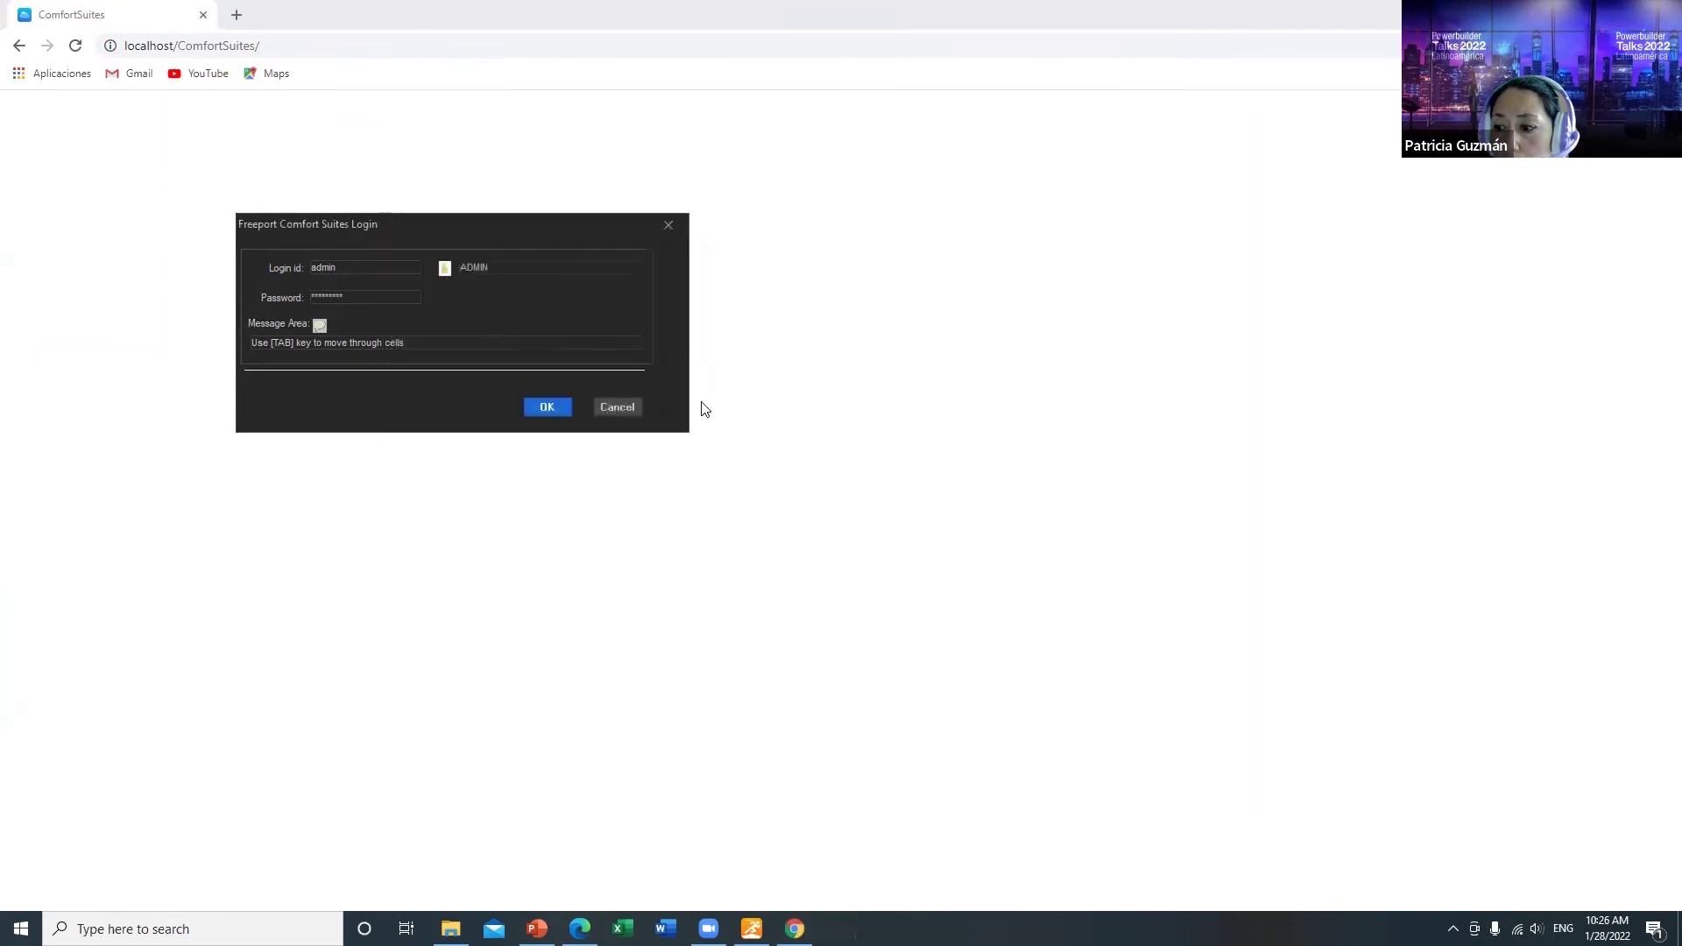
left_click(624, 412)
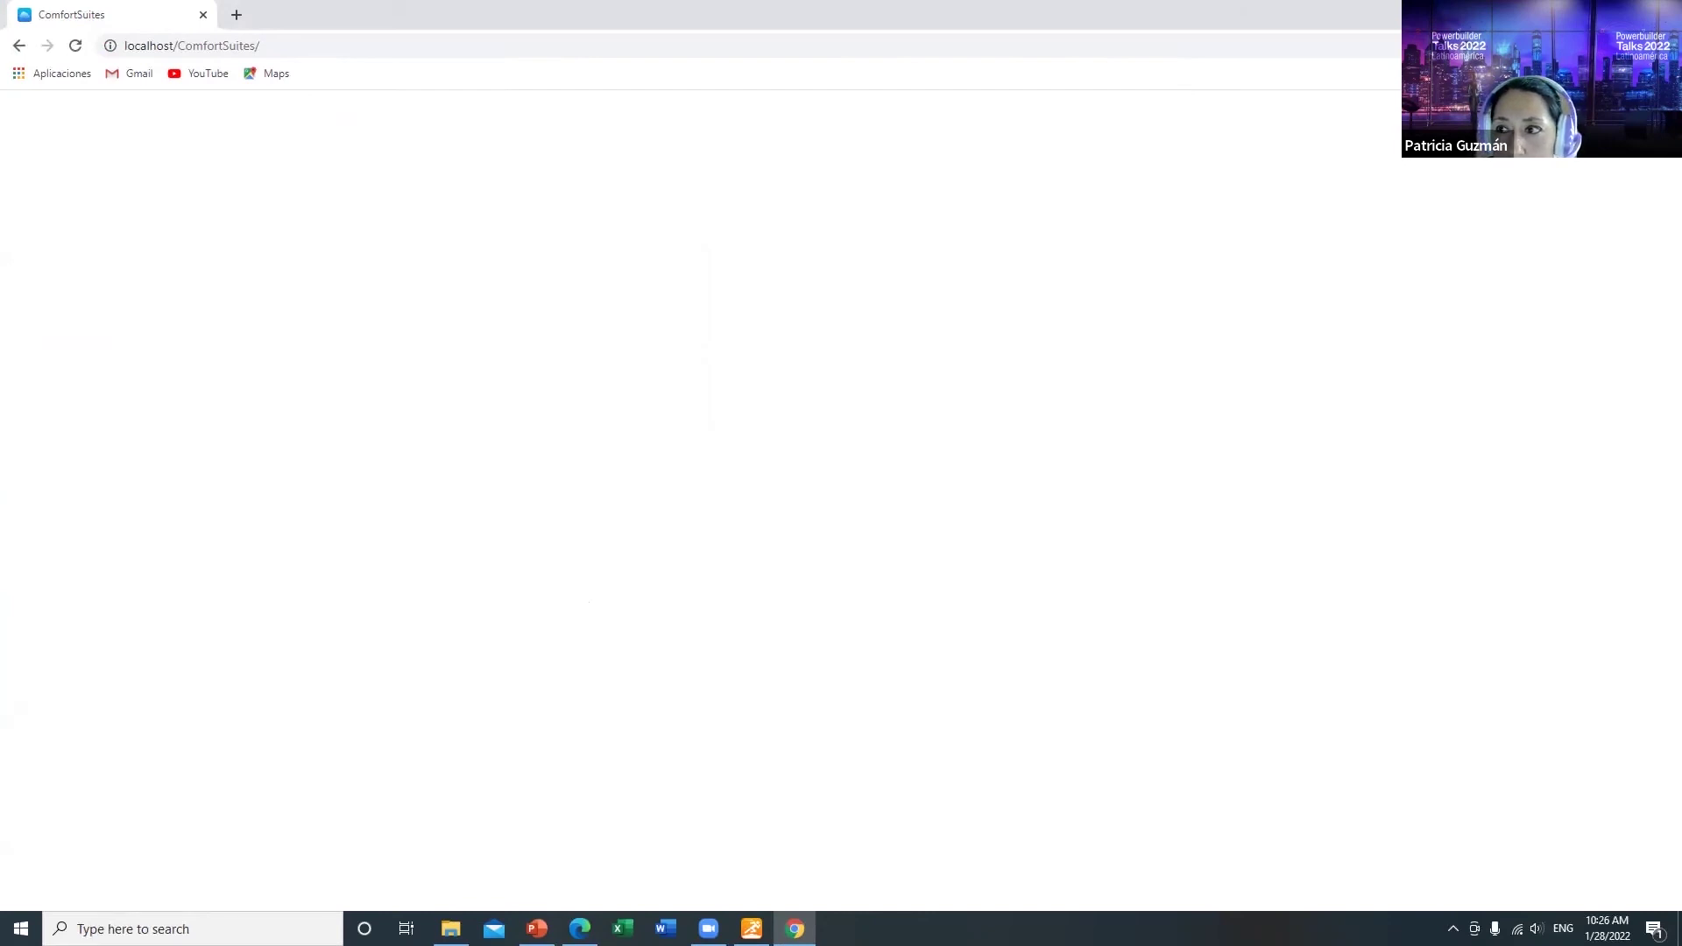
key("super+d")
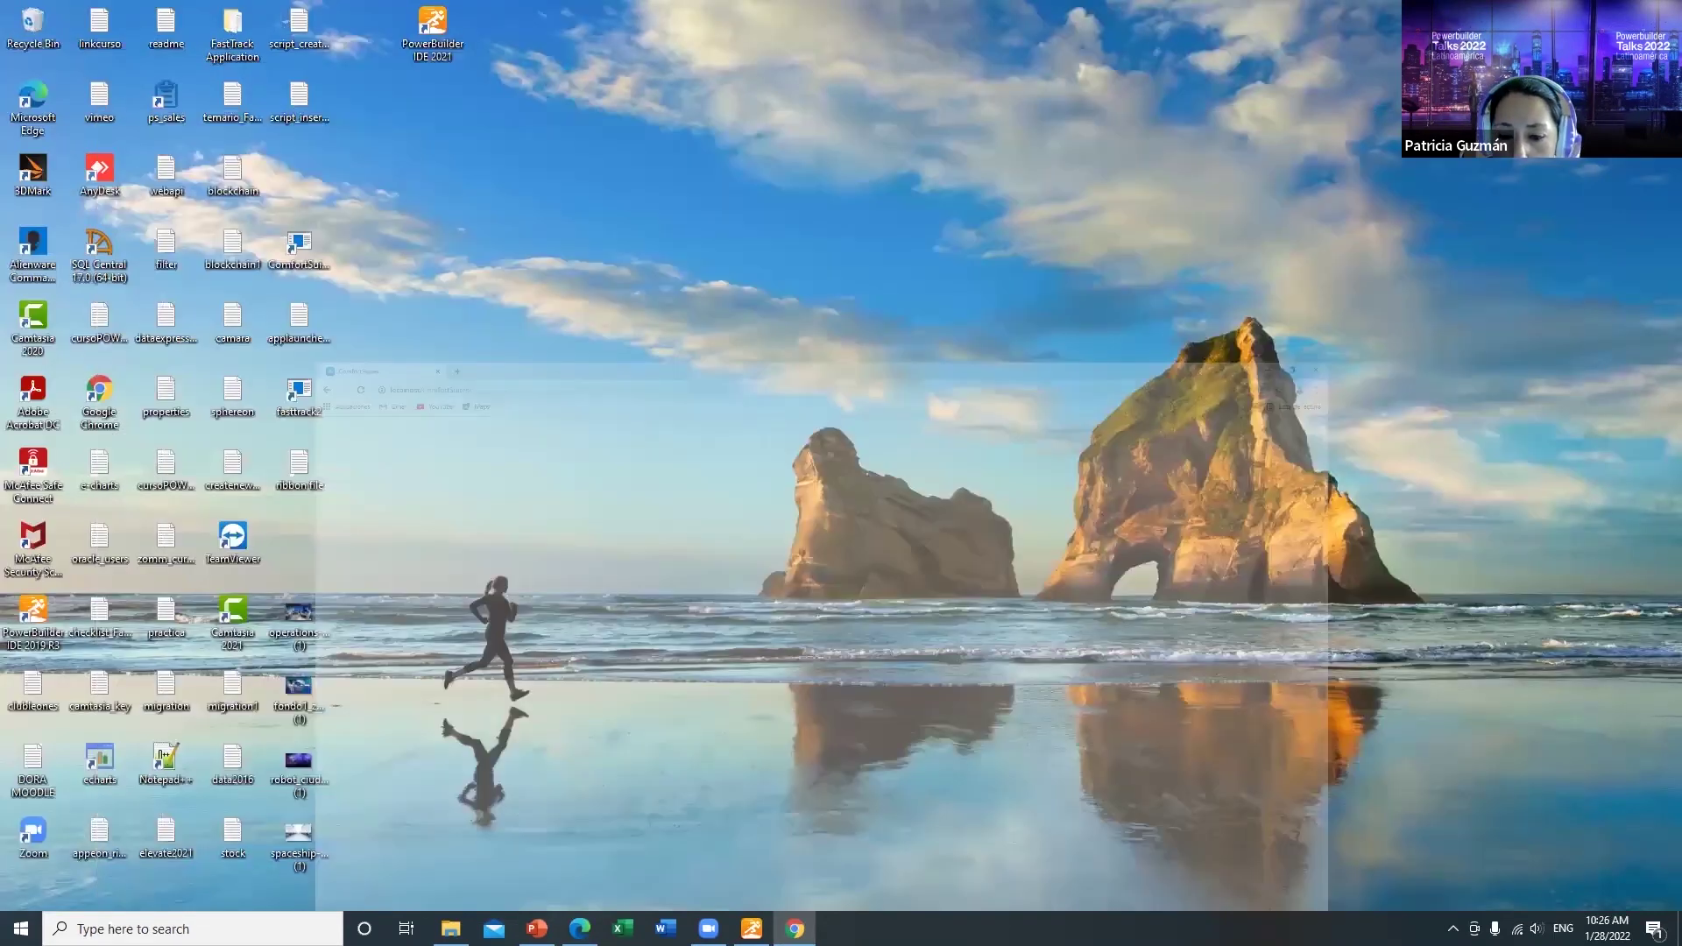
Step: Close the pc_comfortsuites project painter and open the New dialog on the Project tab
key("alt+Tab")
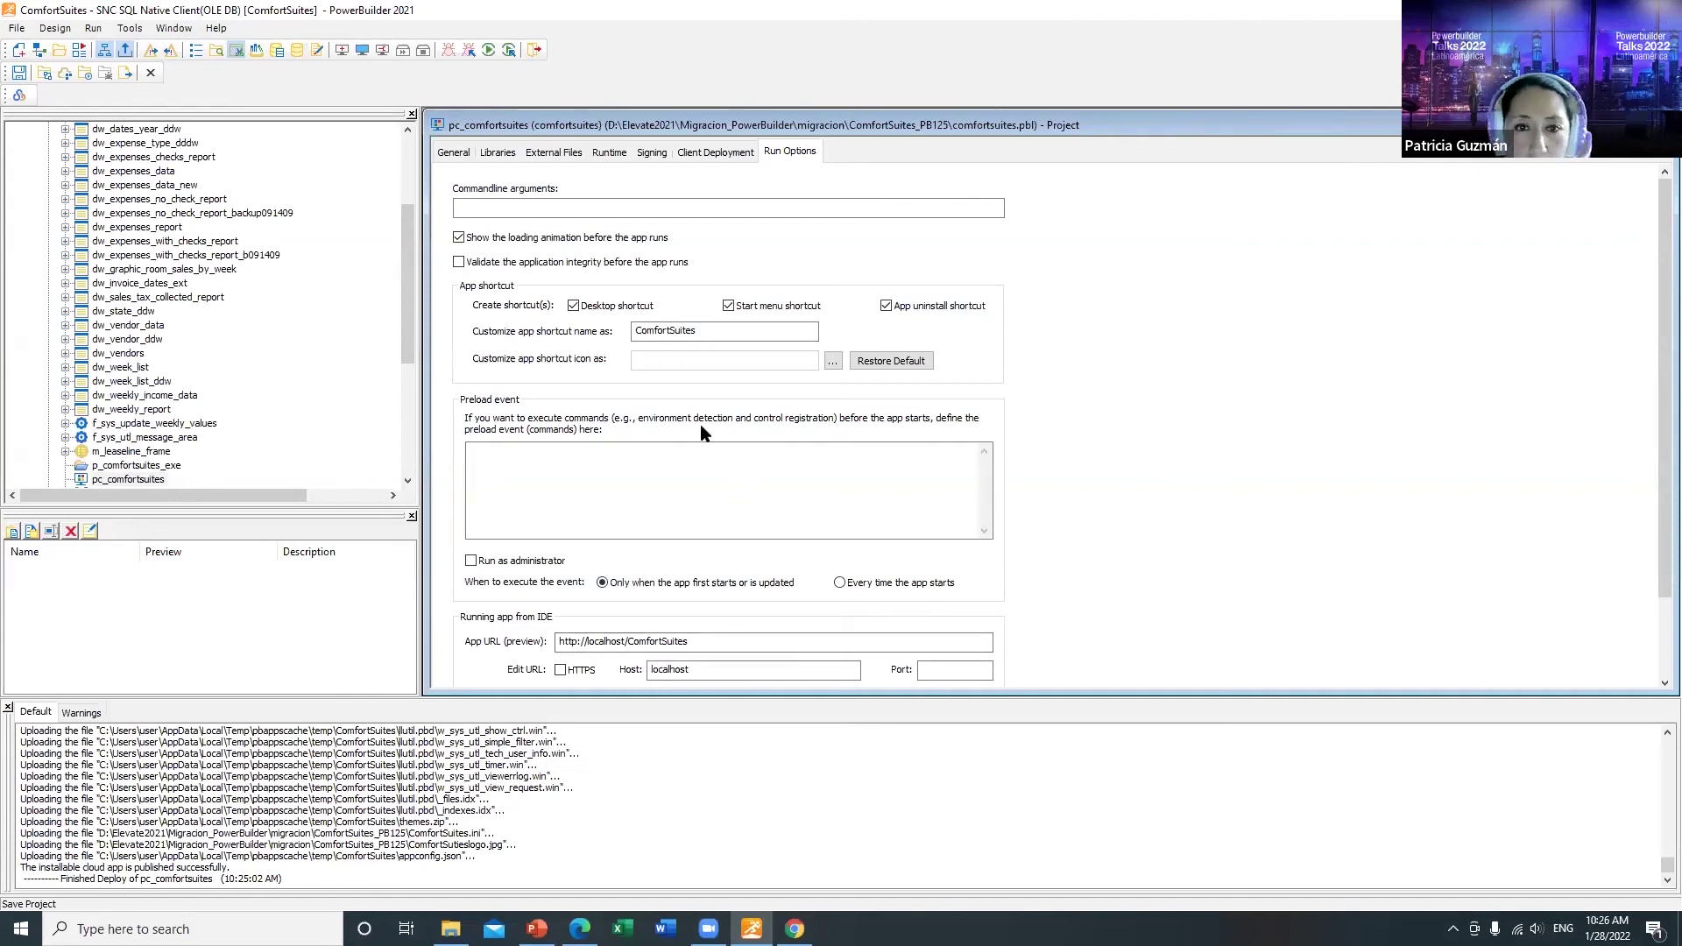
left_click_drag(405, 261, 427, 177)
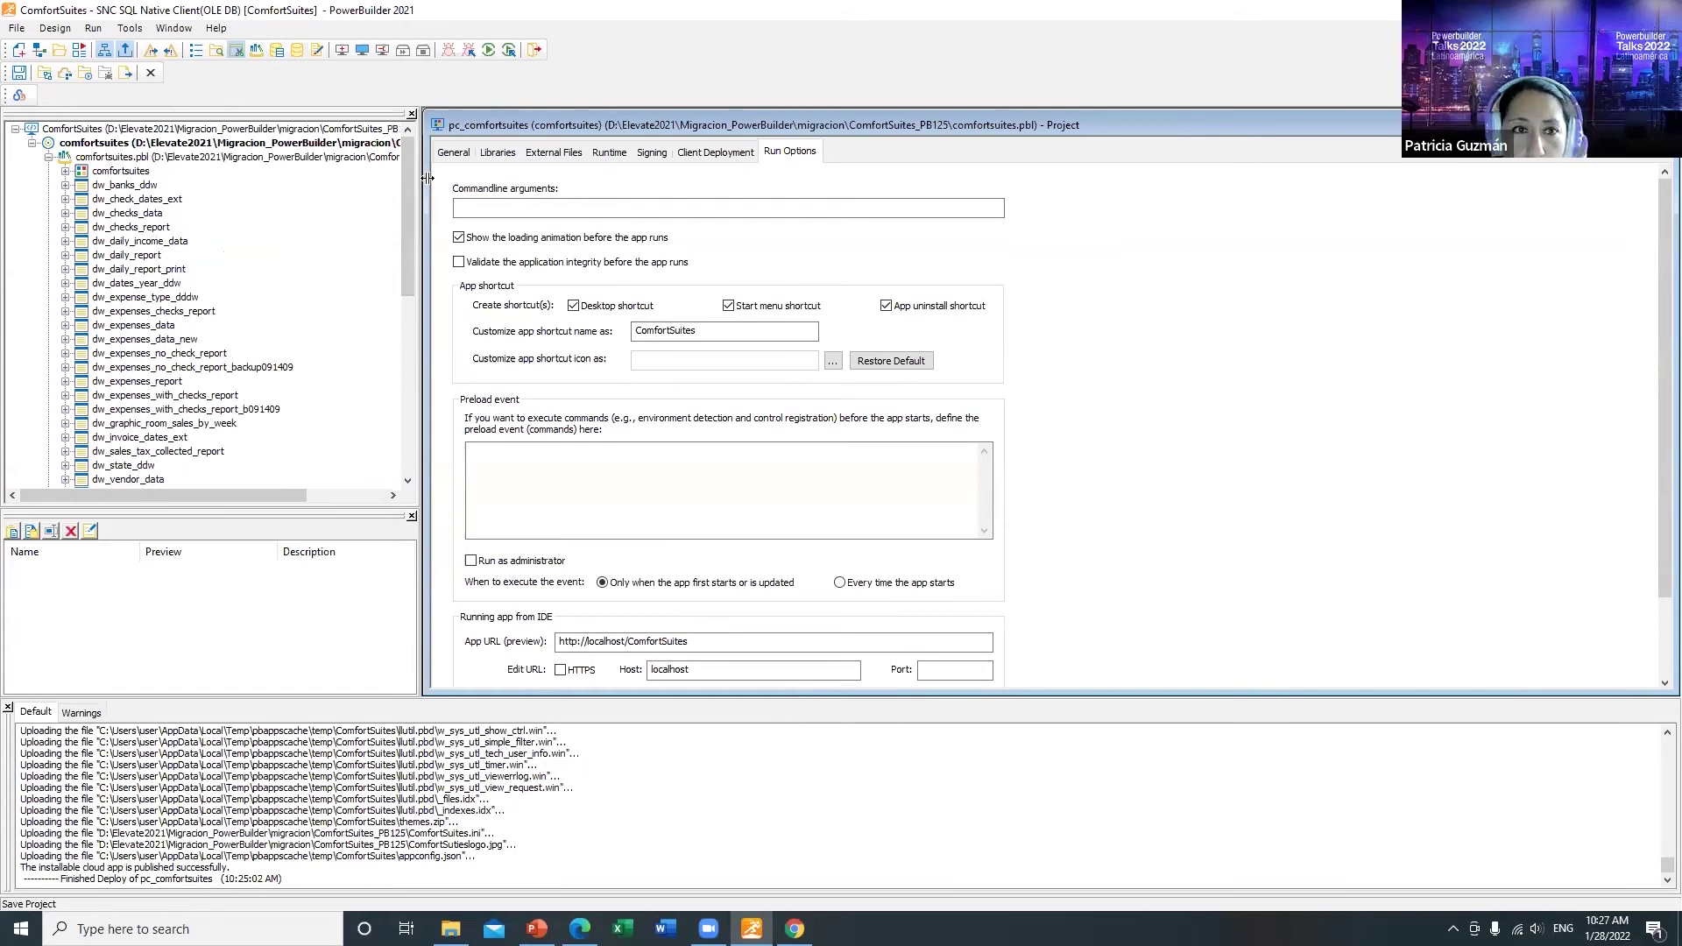
left_click(156, 68)
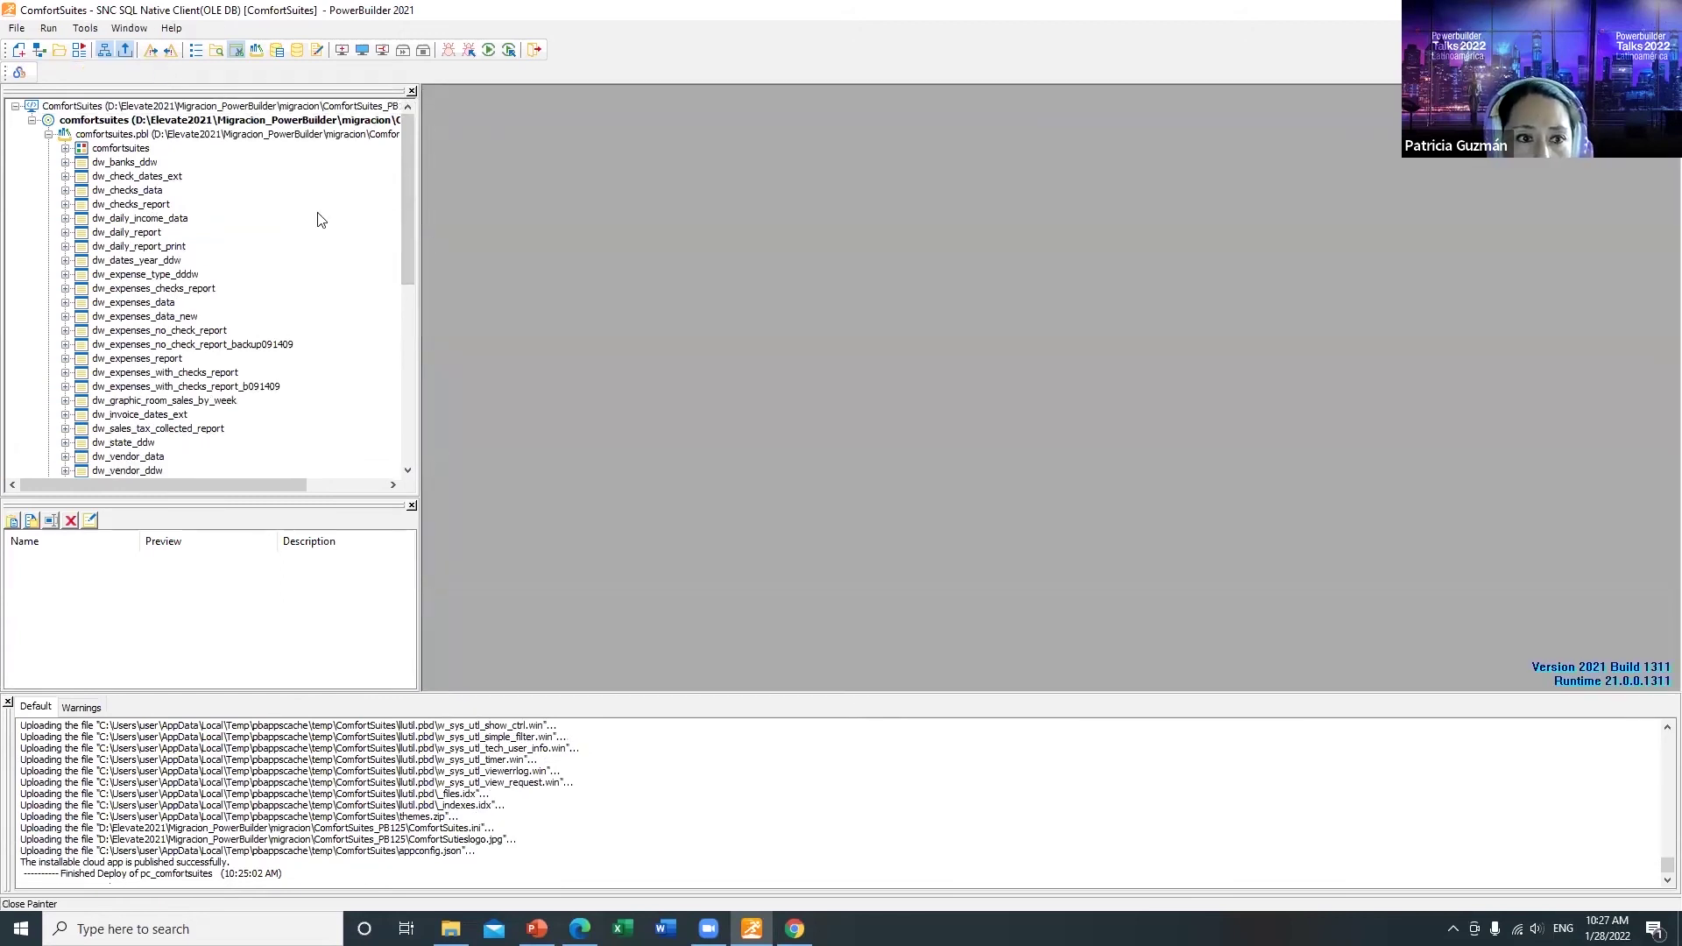
left_click(19, 51)
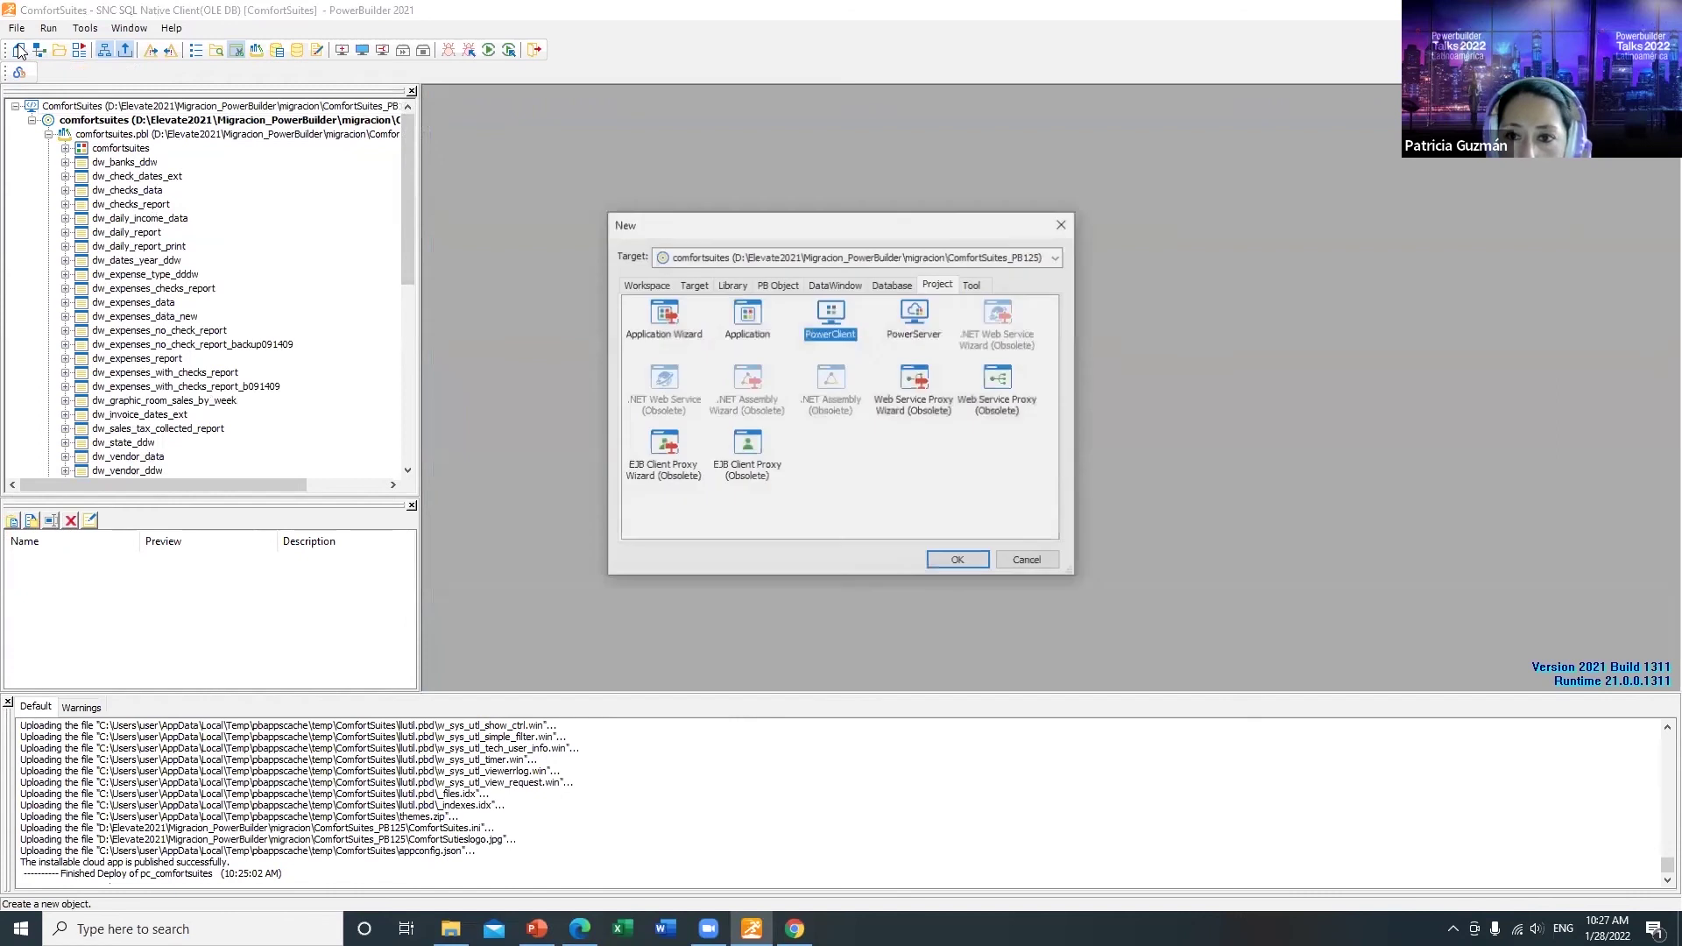
Step: Create a PowerServer project with app name ComfortSuitesCloud and product name ComfortSuites, then view its external files
left_click(907, 315)
left_click(973, 563)
type("Comfor")
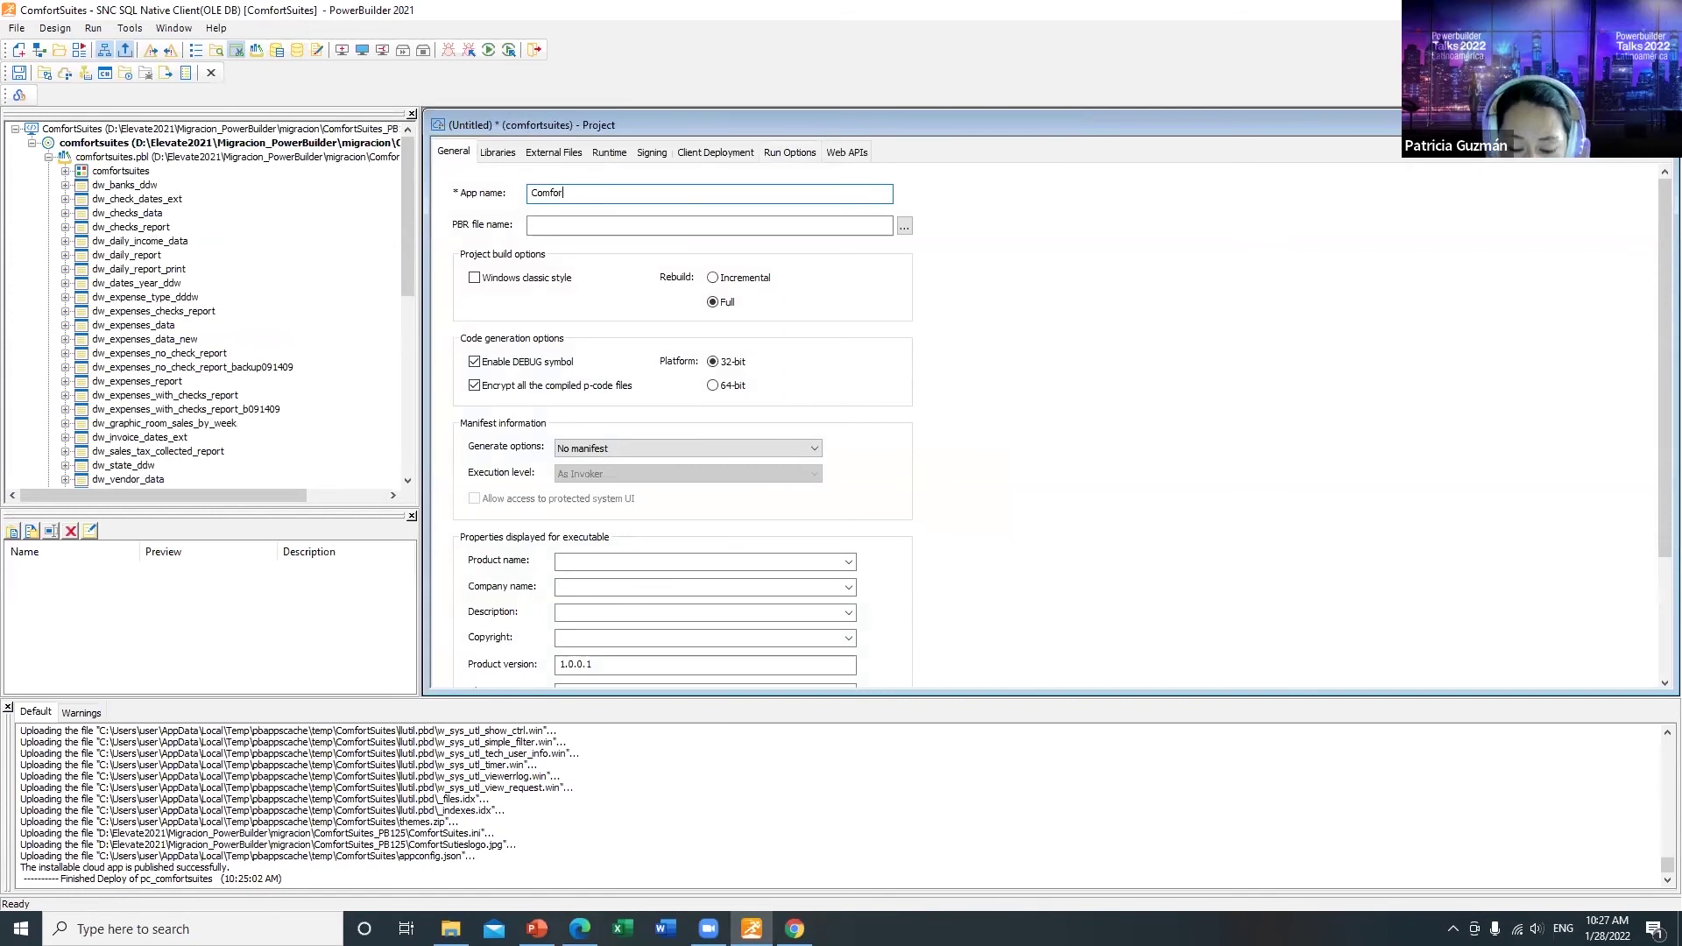
type("tSuites")
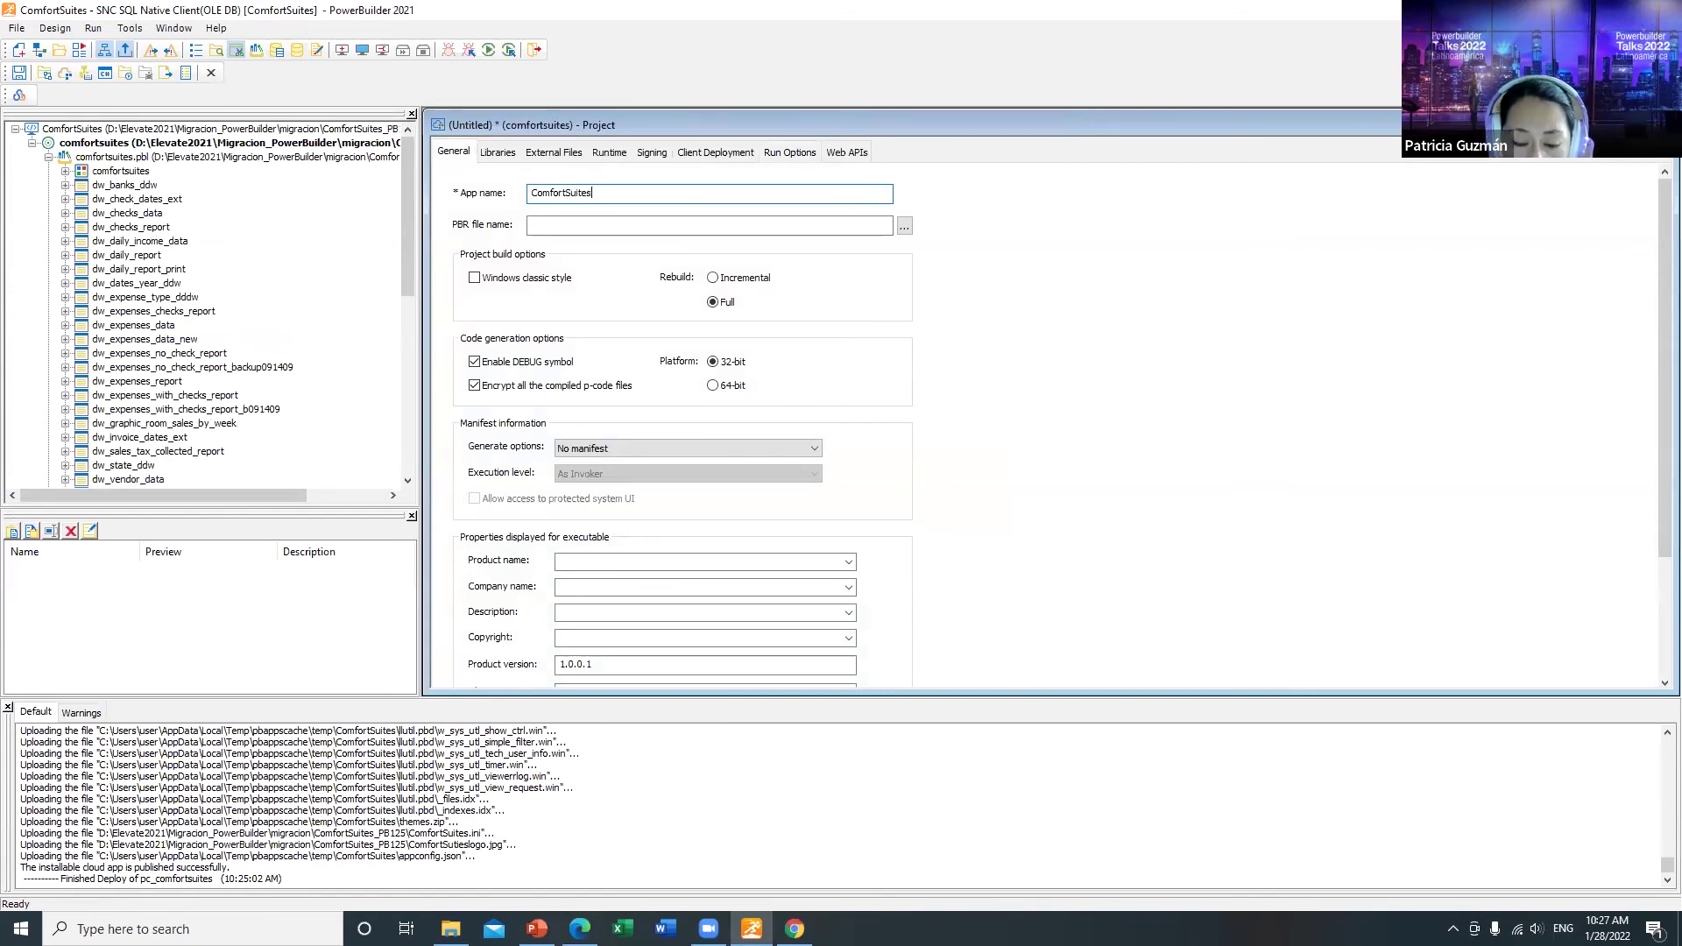
type("Cloud")
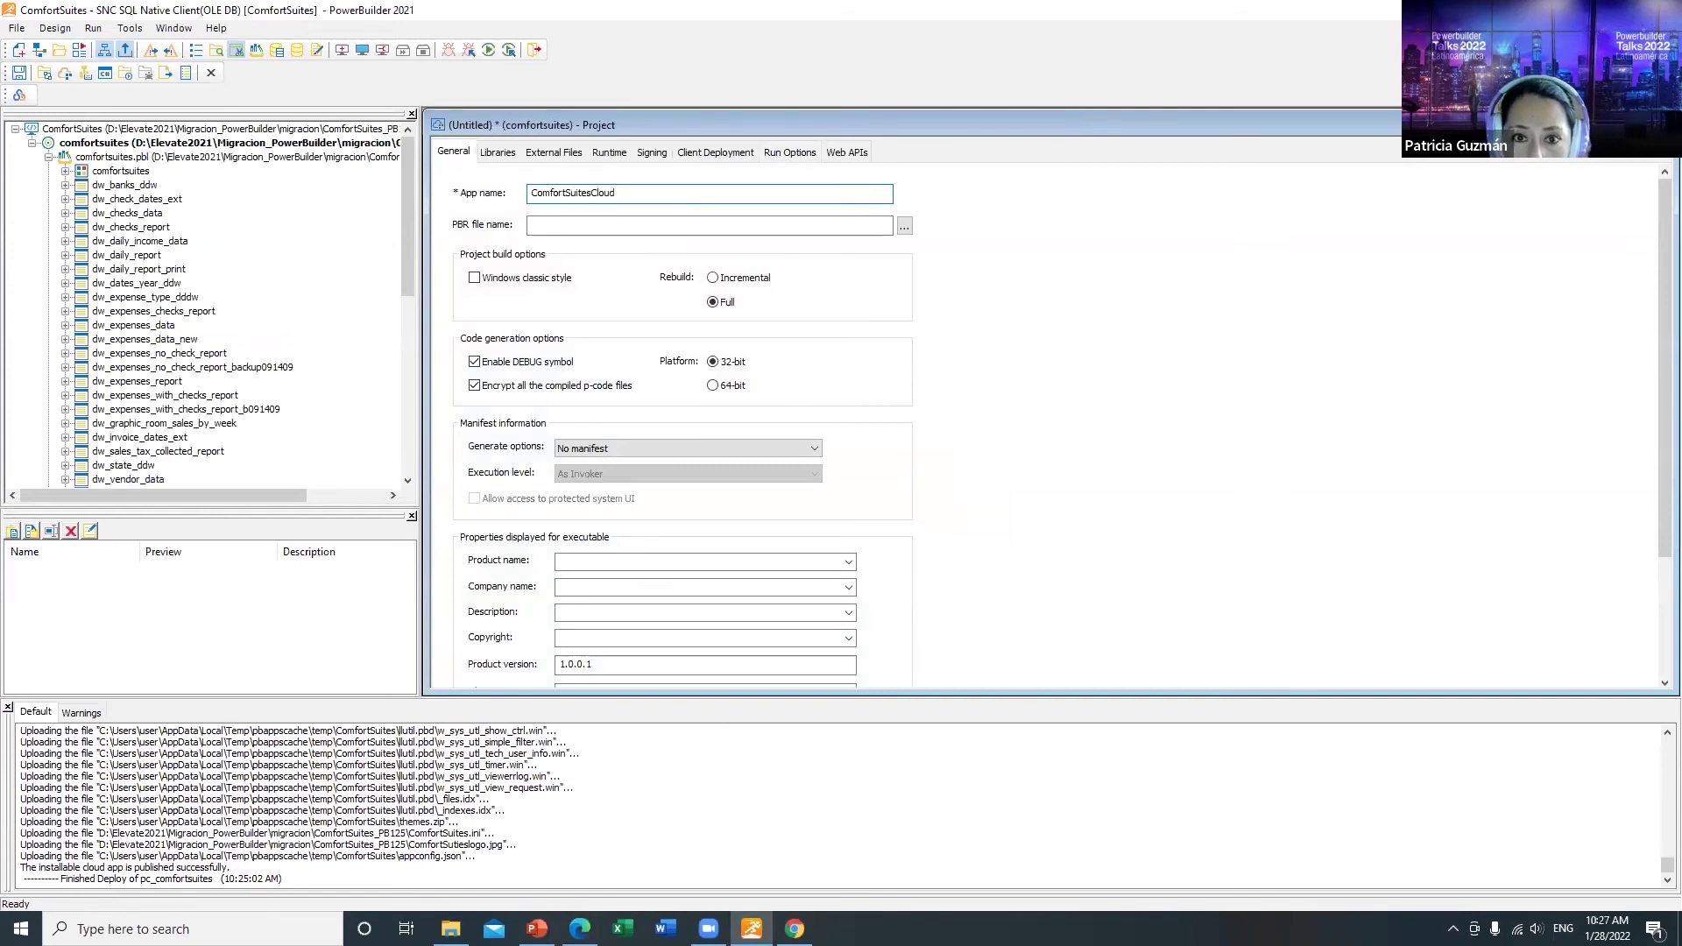
left_click(599, 564)
type("ComfortSuites")
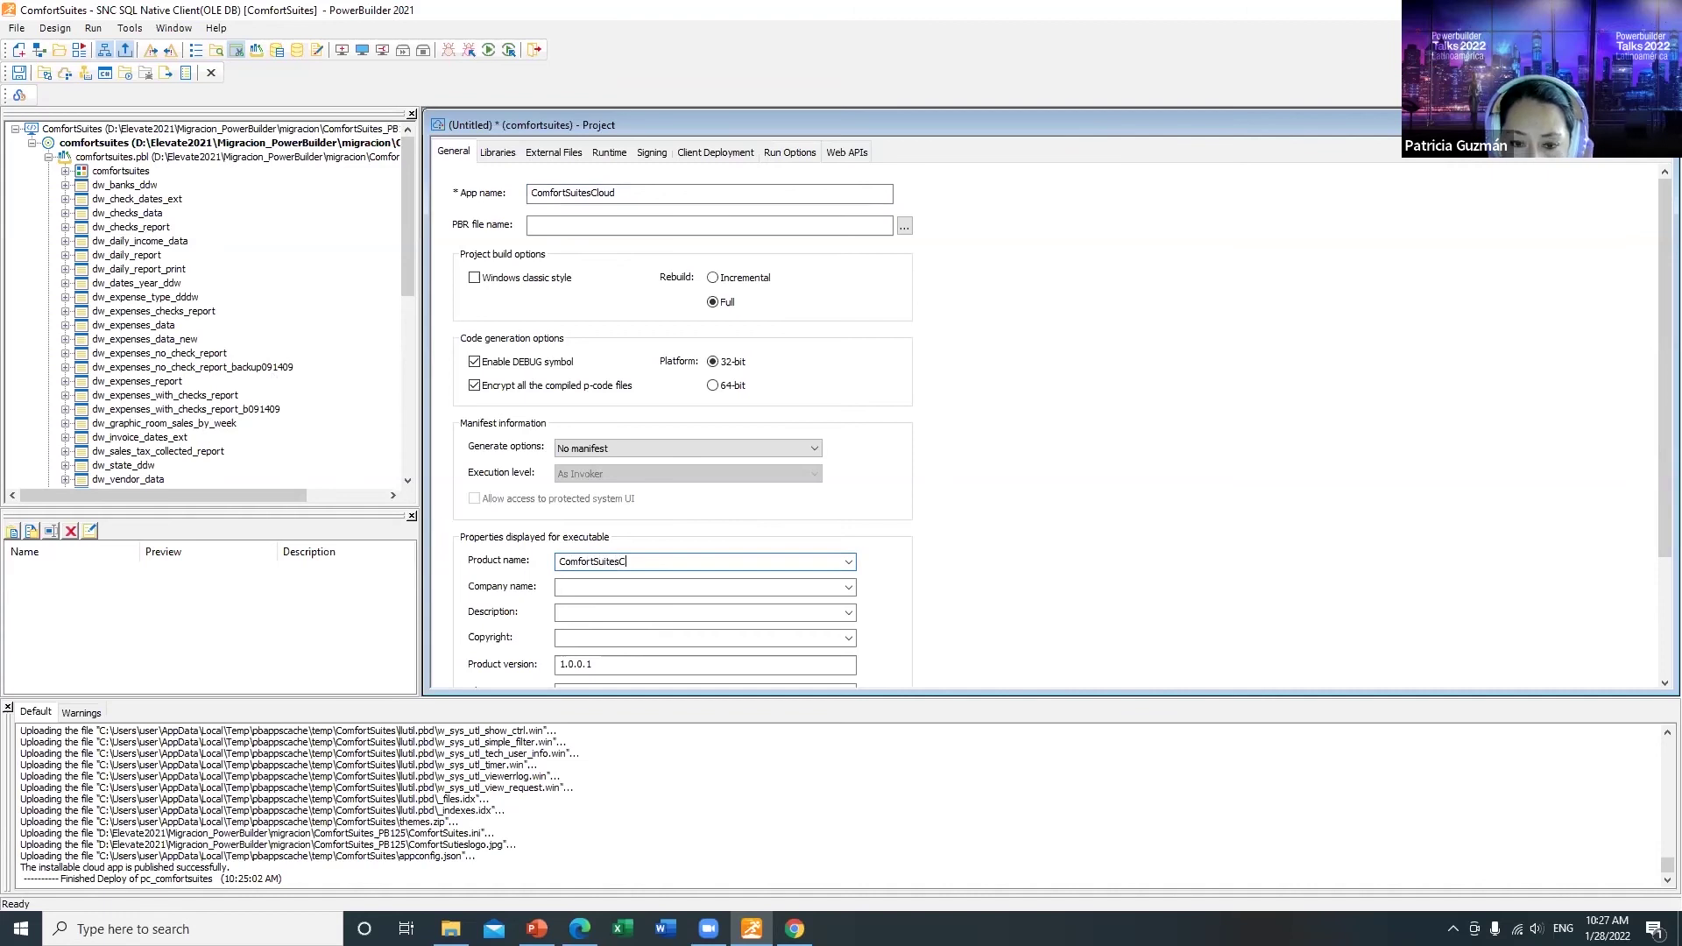
left_click(498, 152)
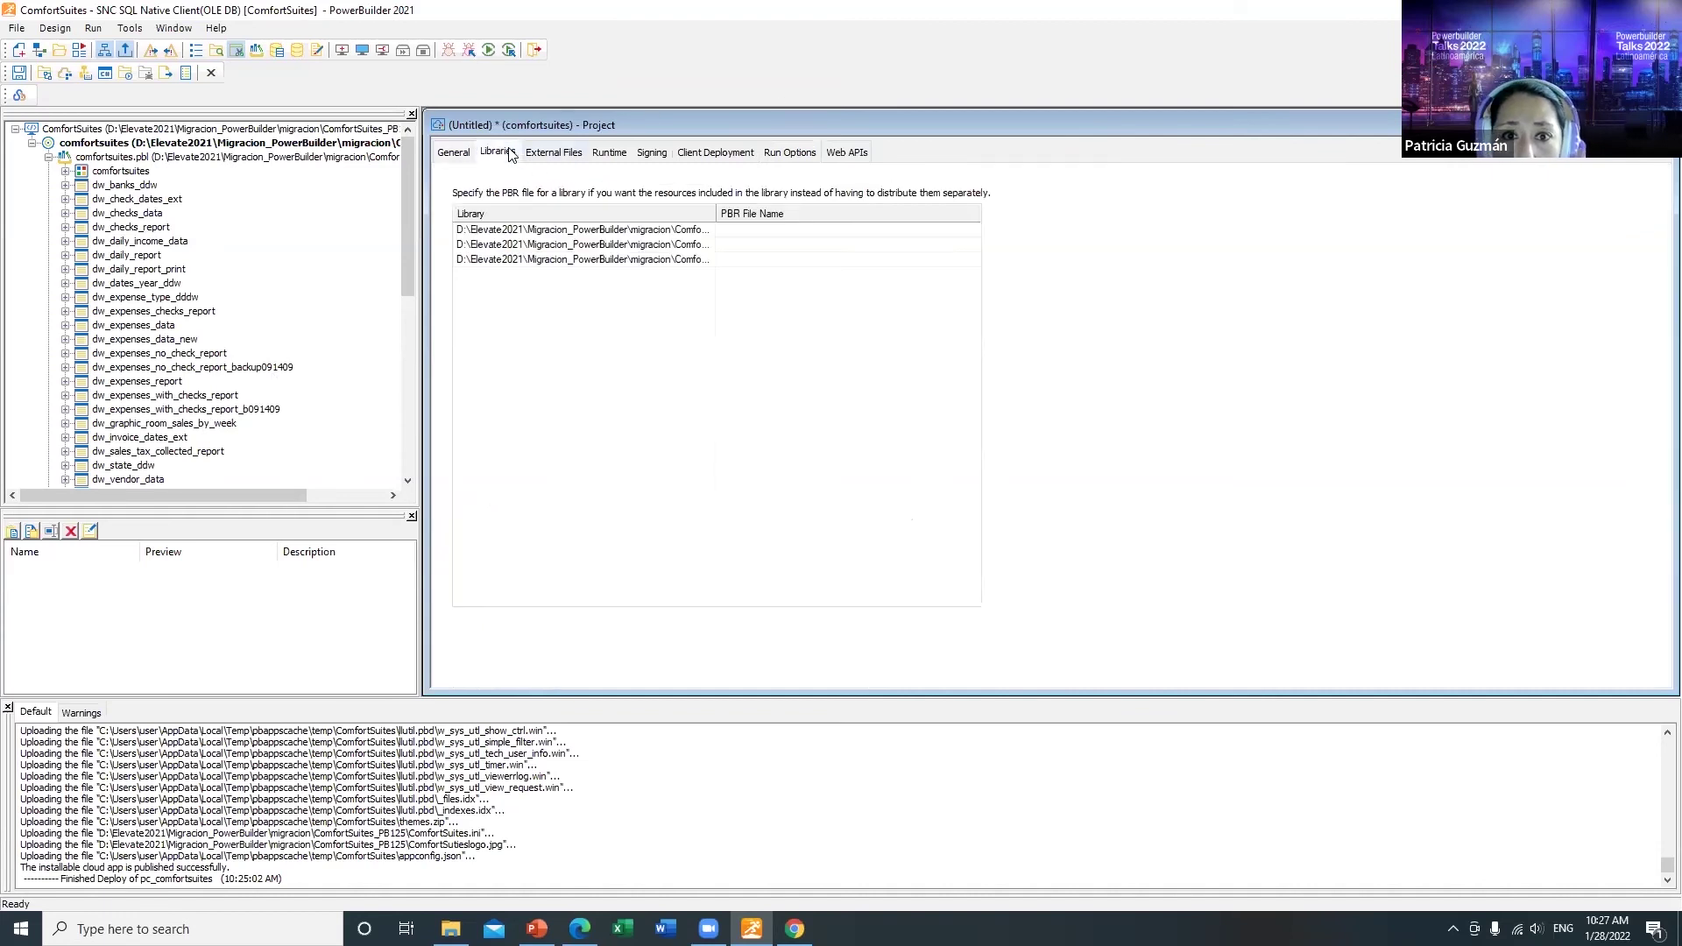
left_click(566, 155)
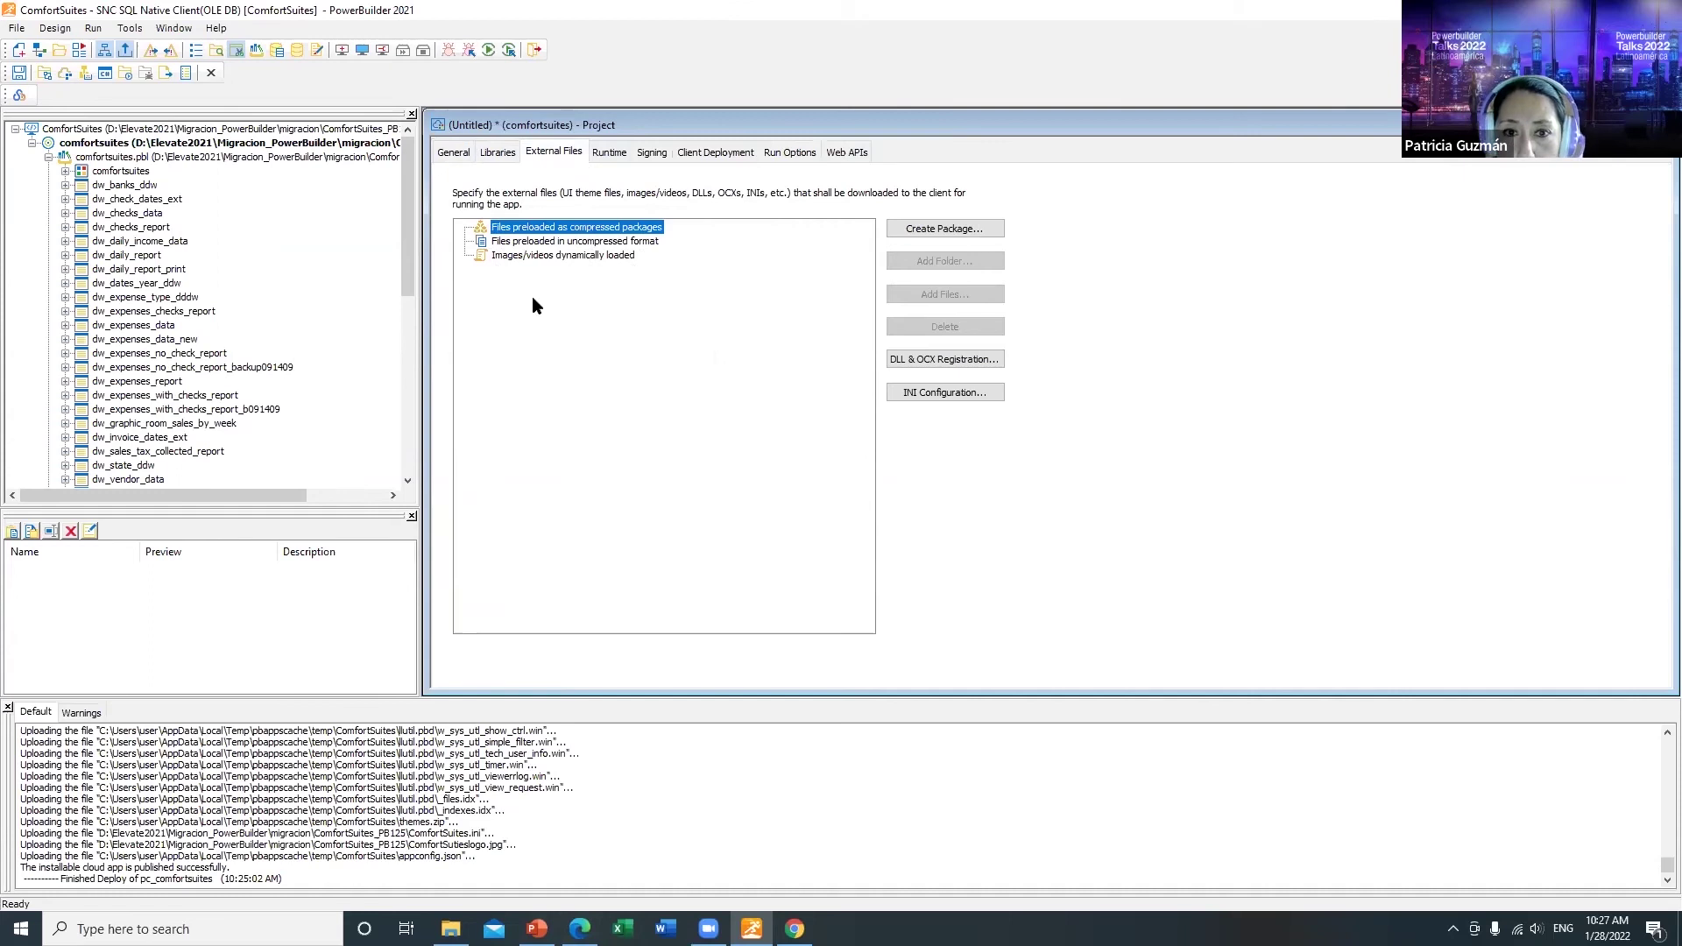
Step: Add the ComfortSuites configuration file to the uncompressed preloaded files
left_click(545, 242)
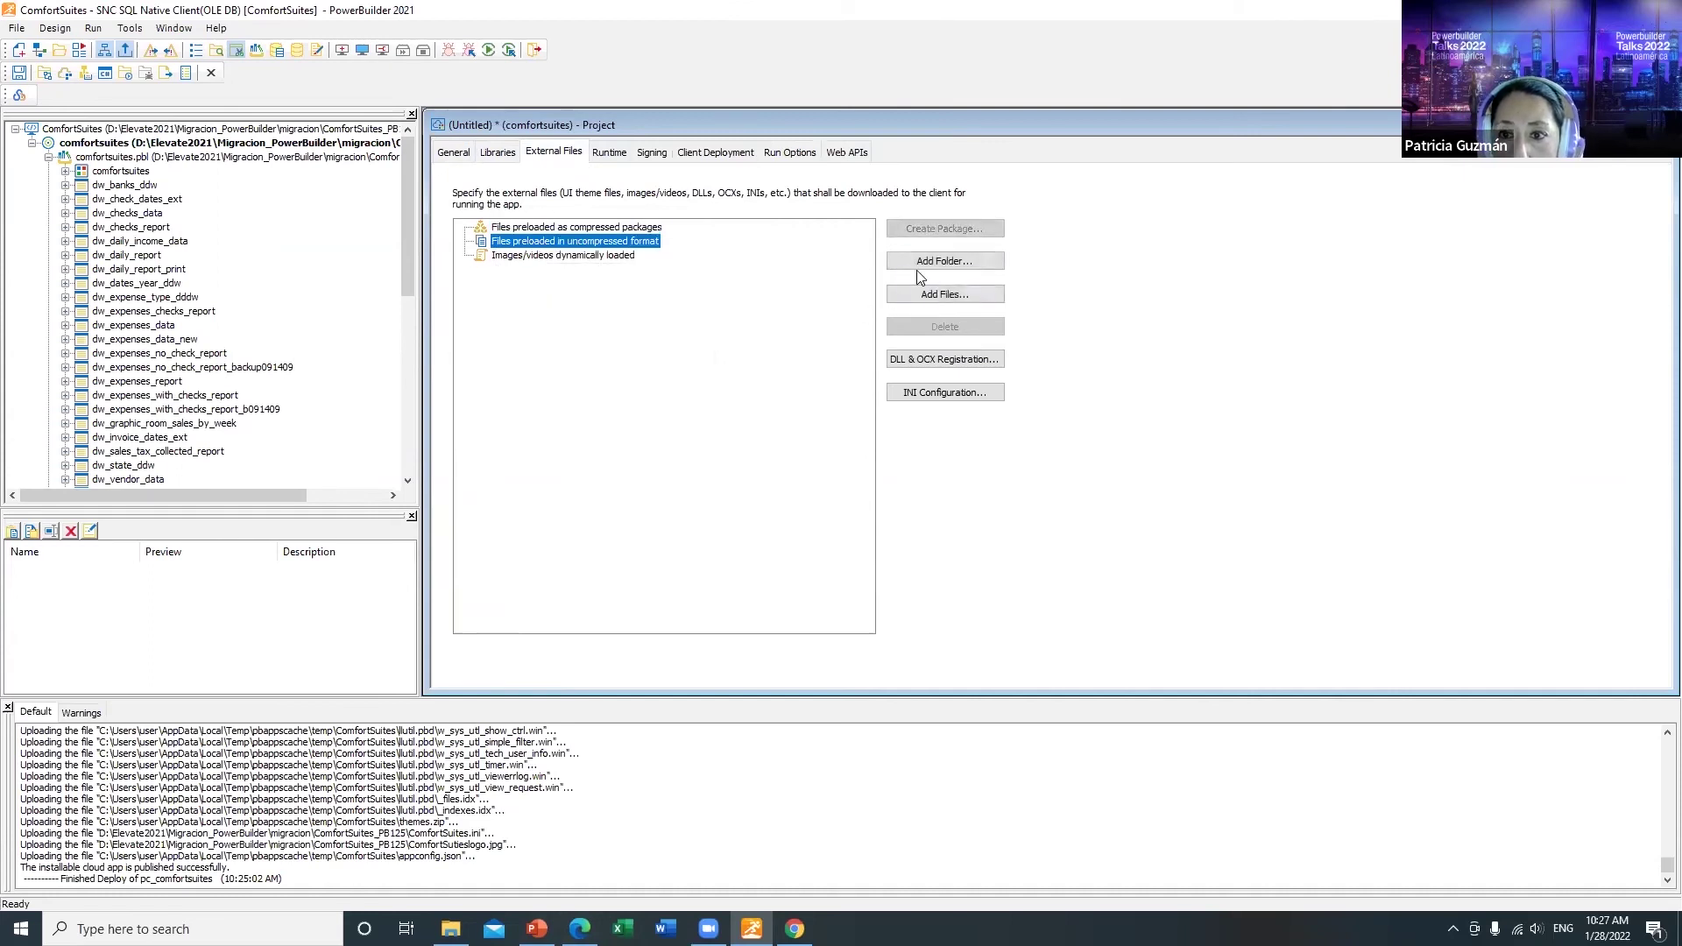
left_click(939, 295)
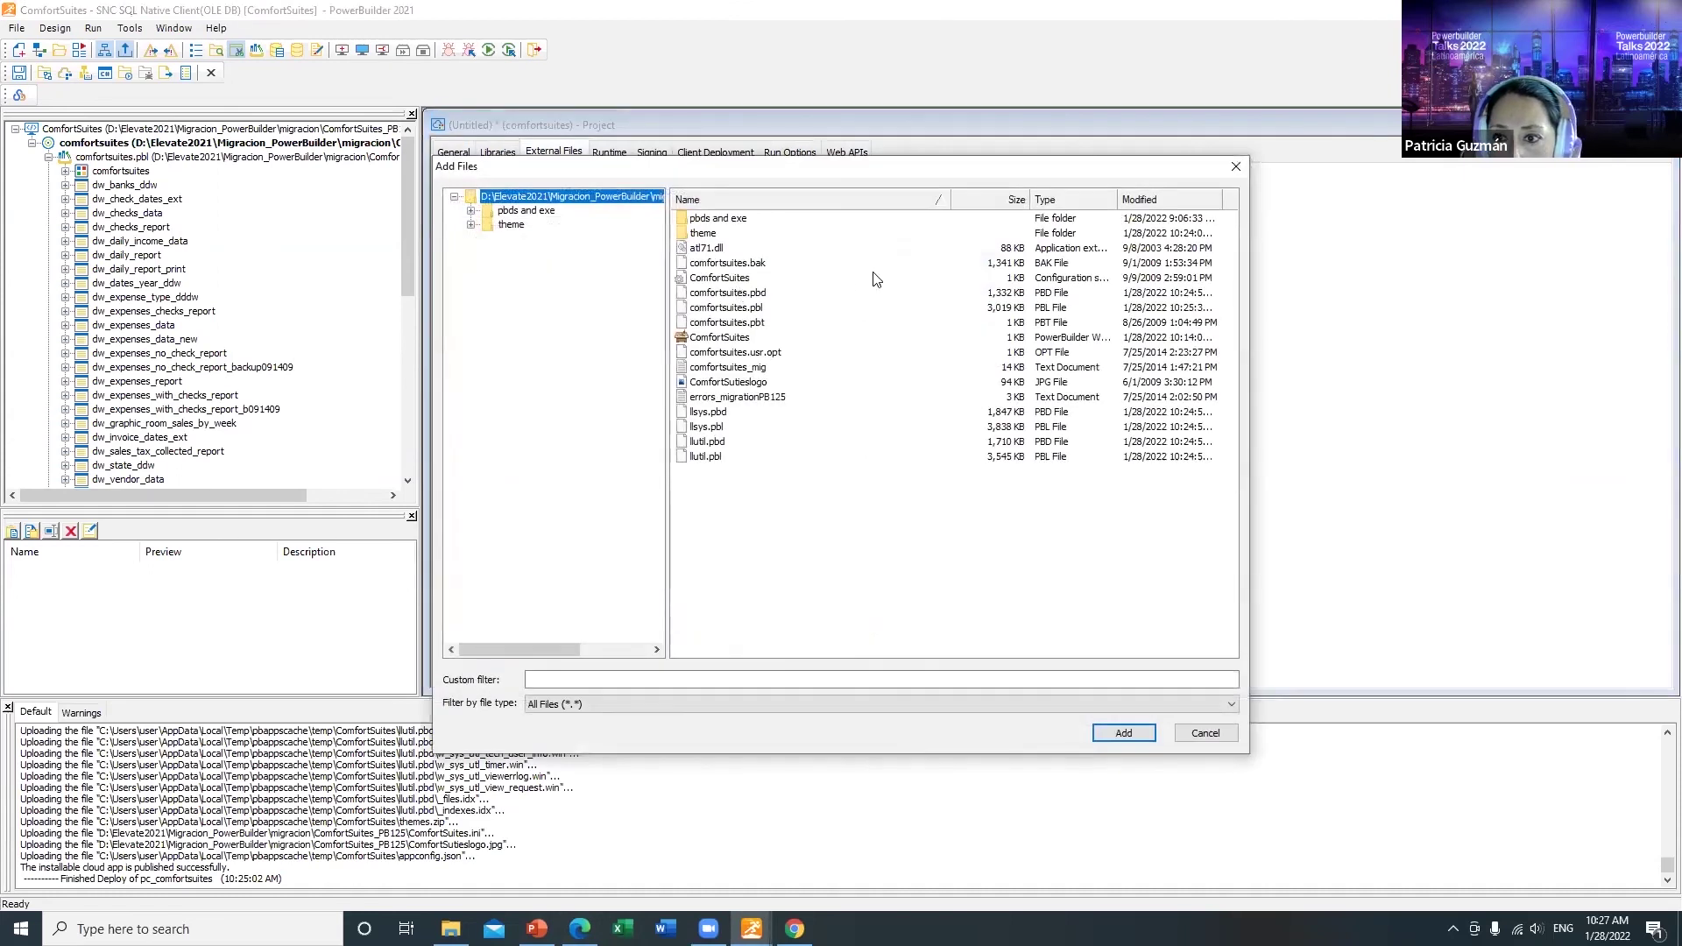
left_click(743, 280)
left_click(1124, 734)
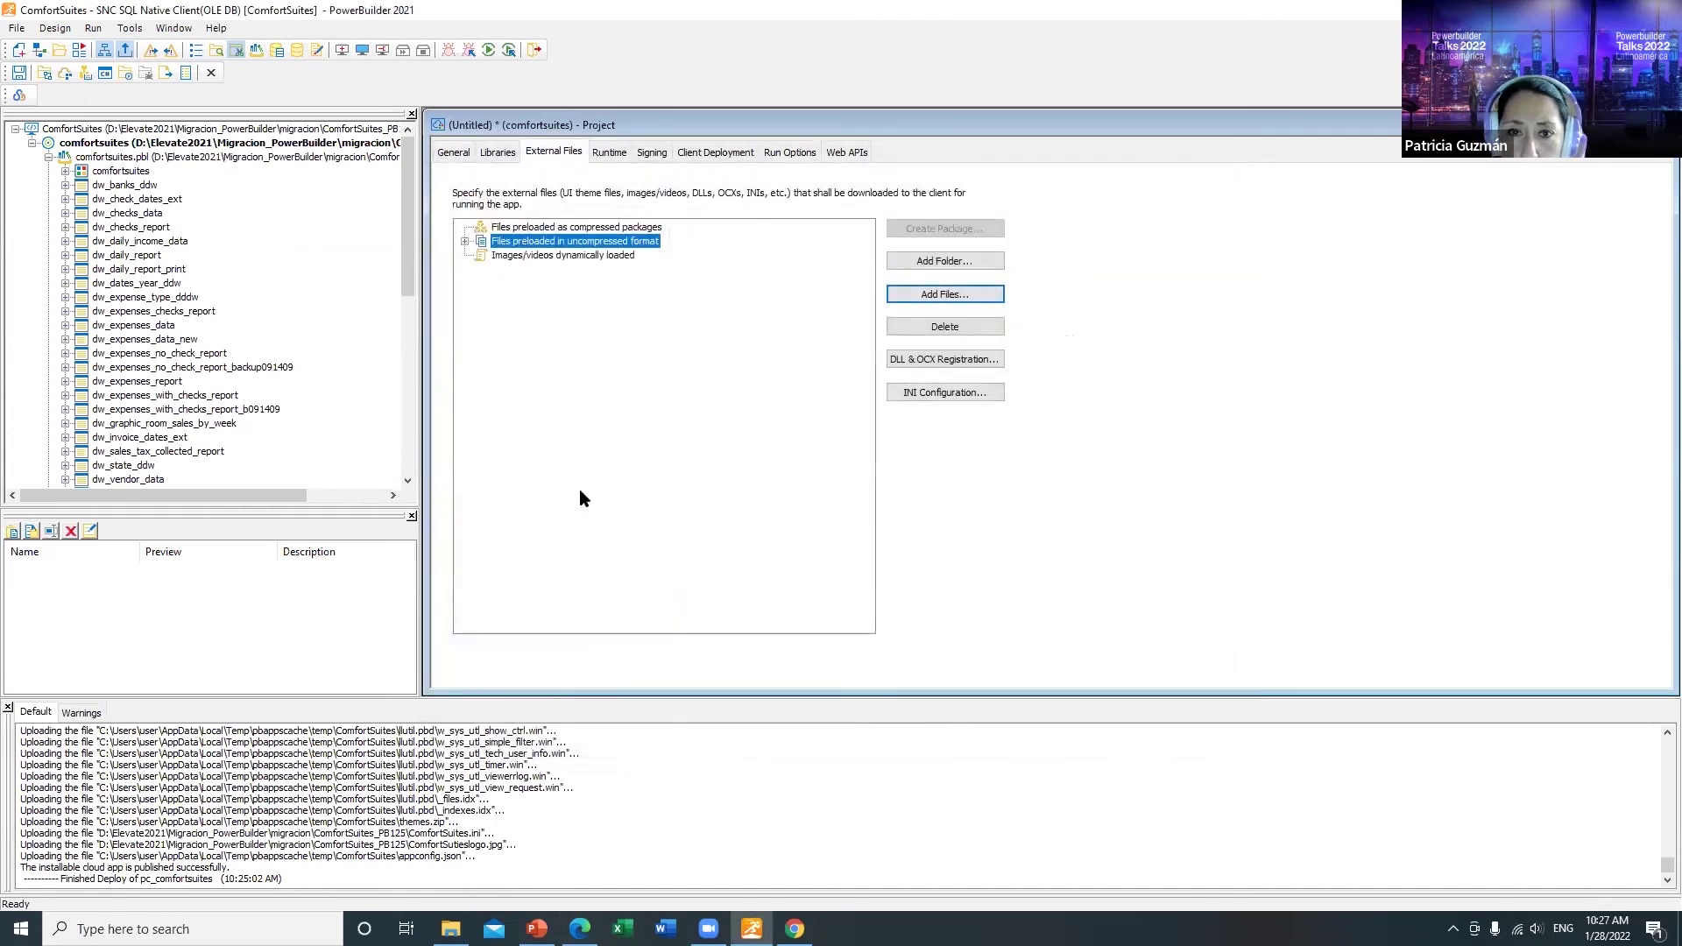
Step: Add the logo image to the dynamically loaded images group
left_click(519, 258)
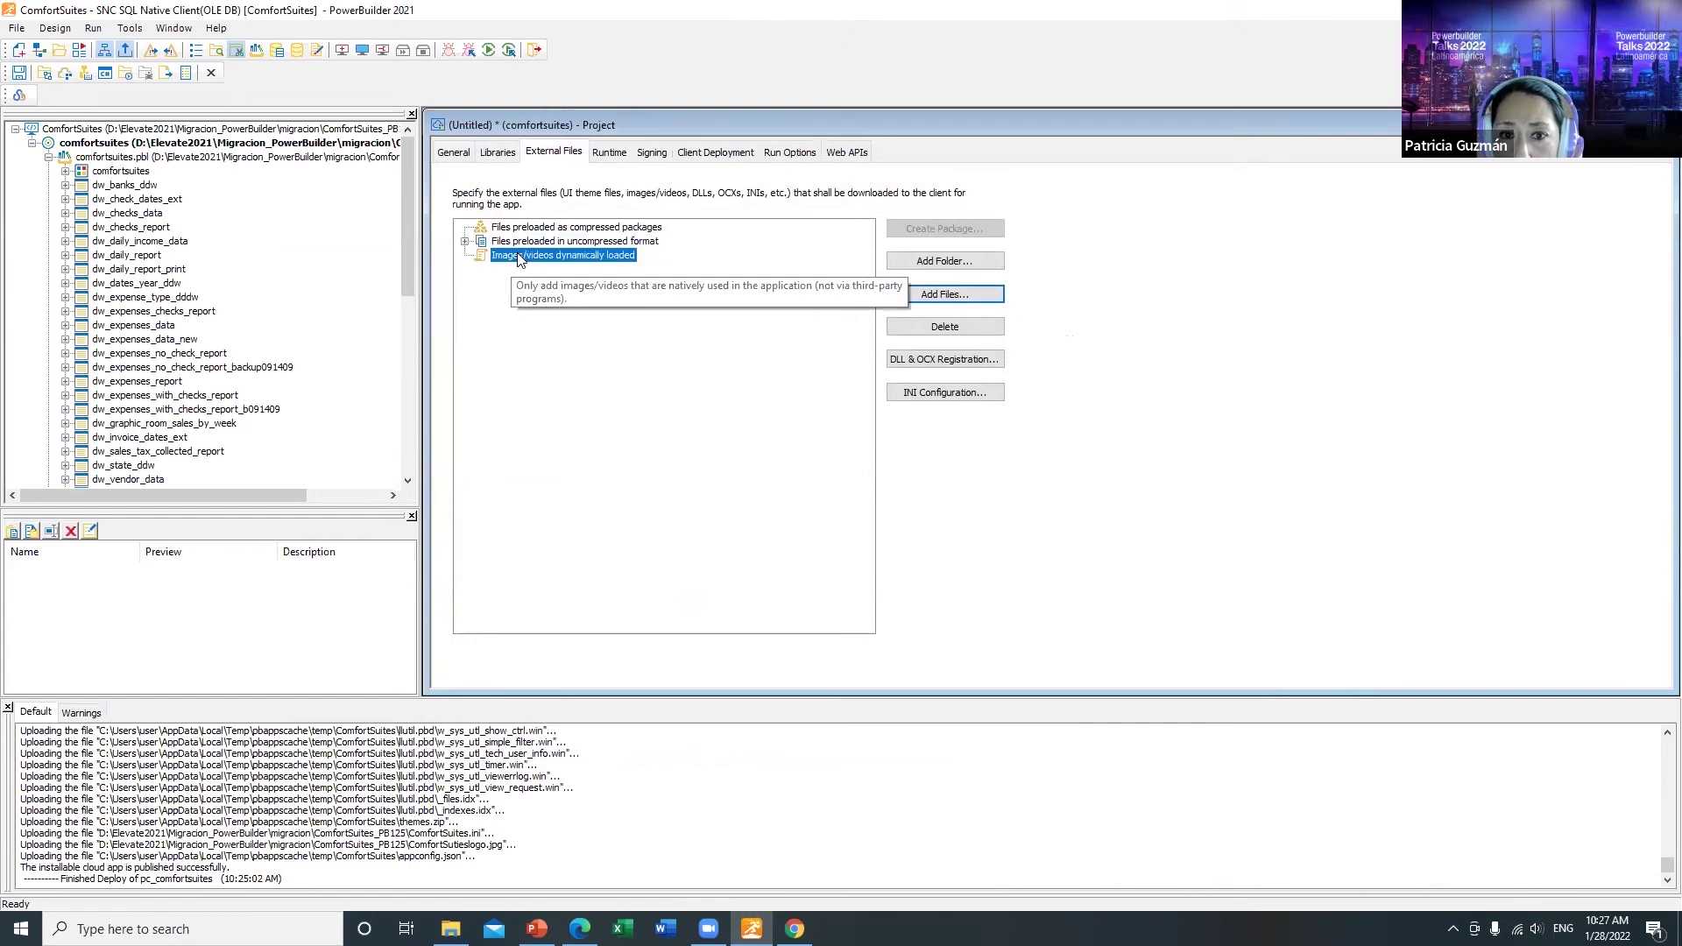
left_click(959, 294)
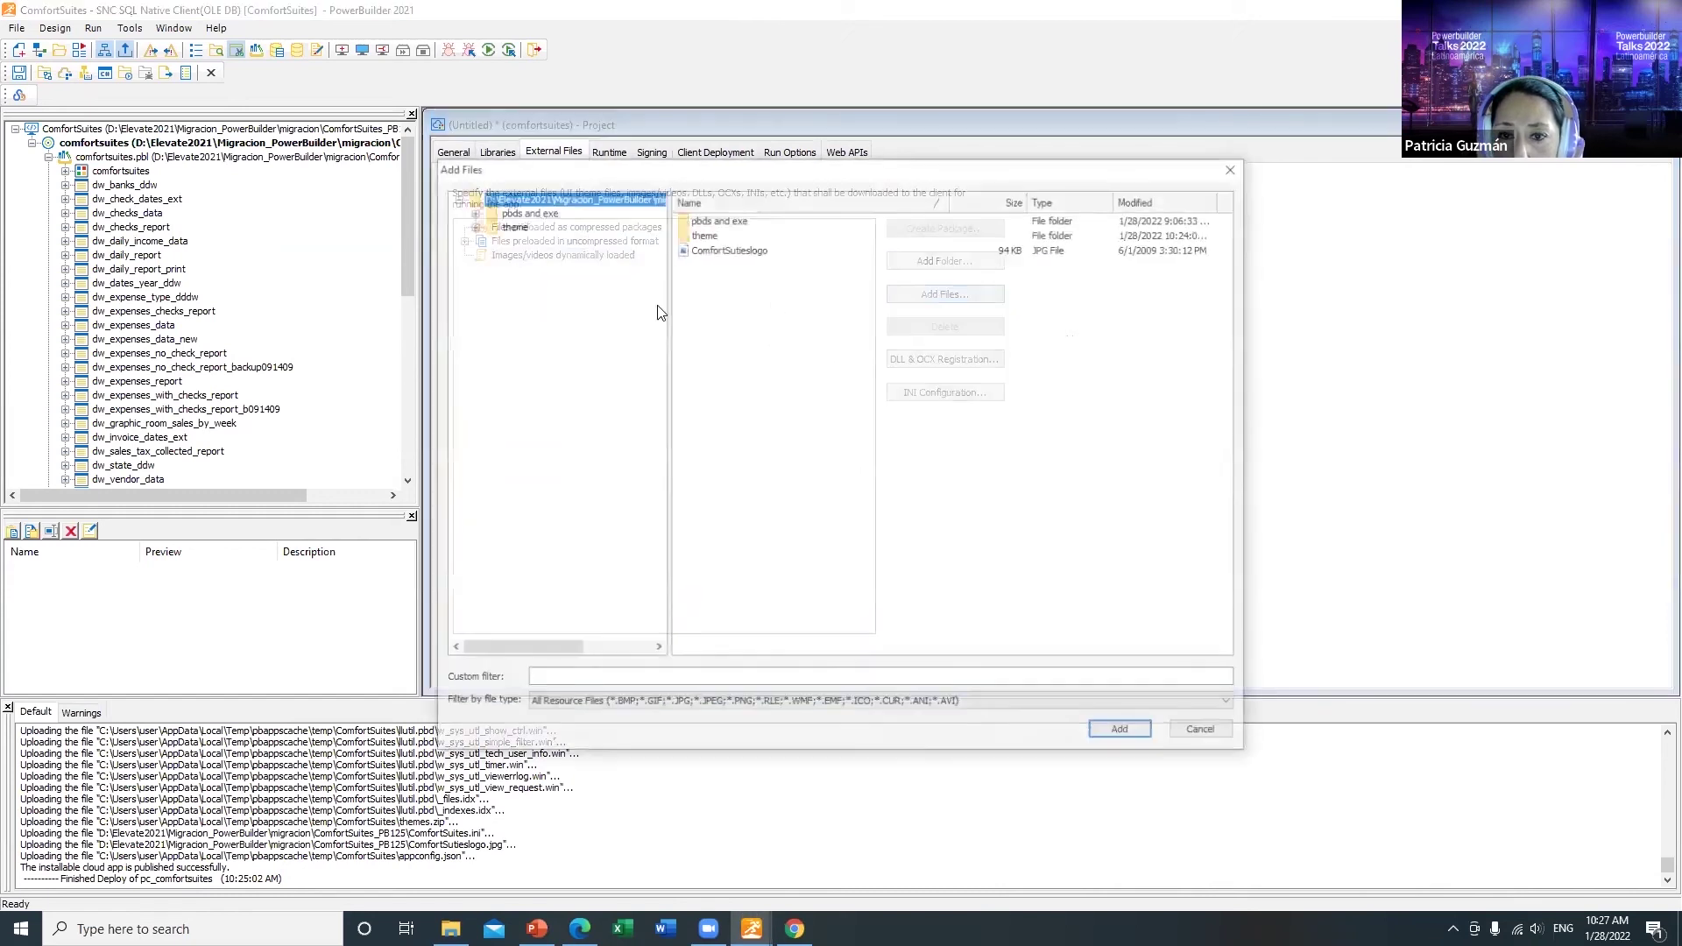
left_click(725, 250)
left_click(1124, 734)
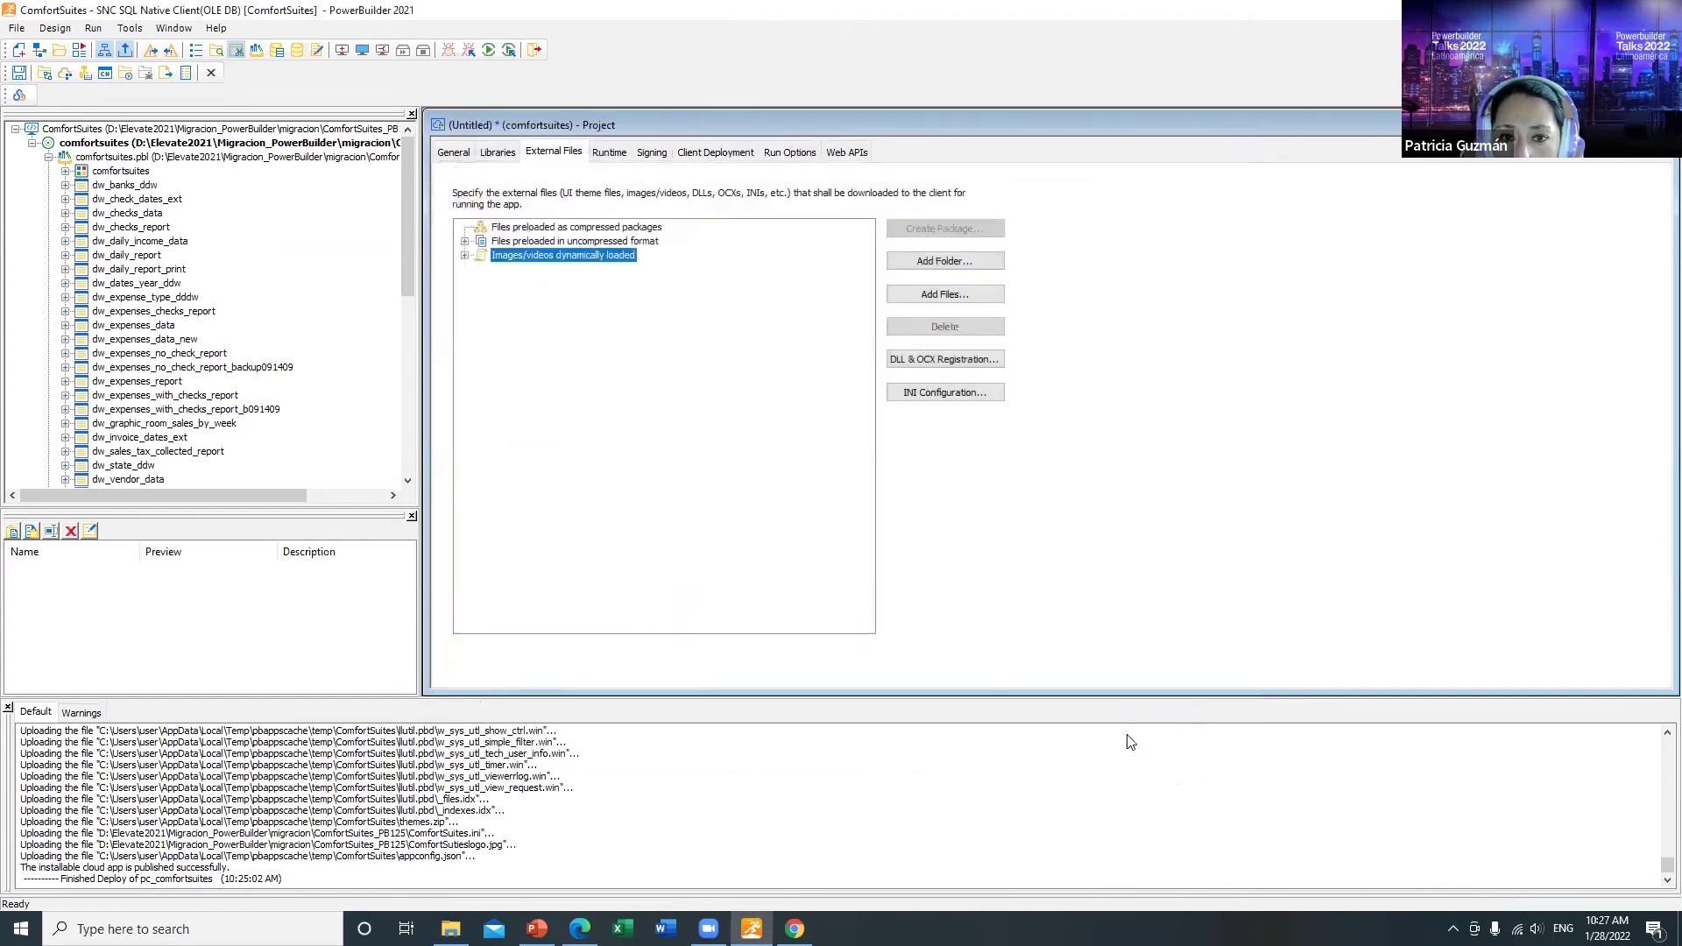
Step: Create a compressed package named 'themes' containing the theme folder
left_click(571, 228)
left_click(941, 228)
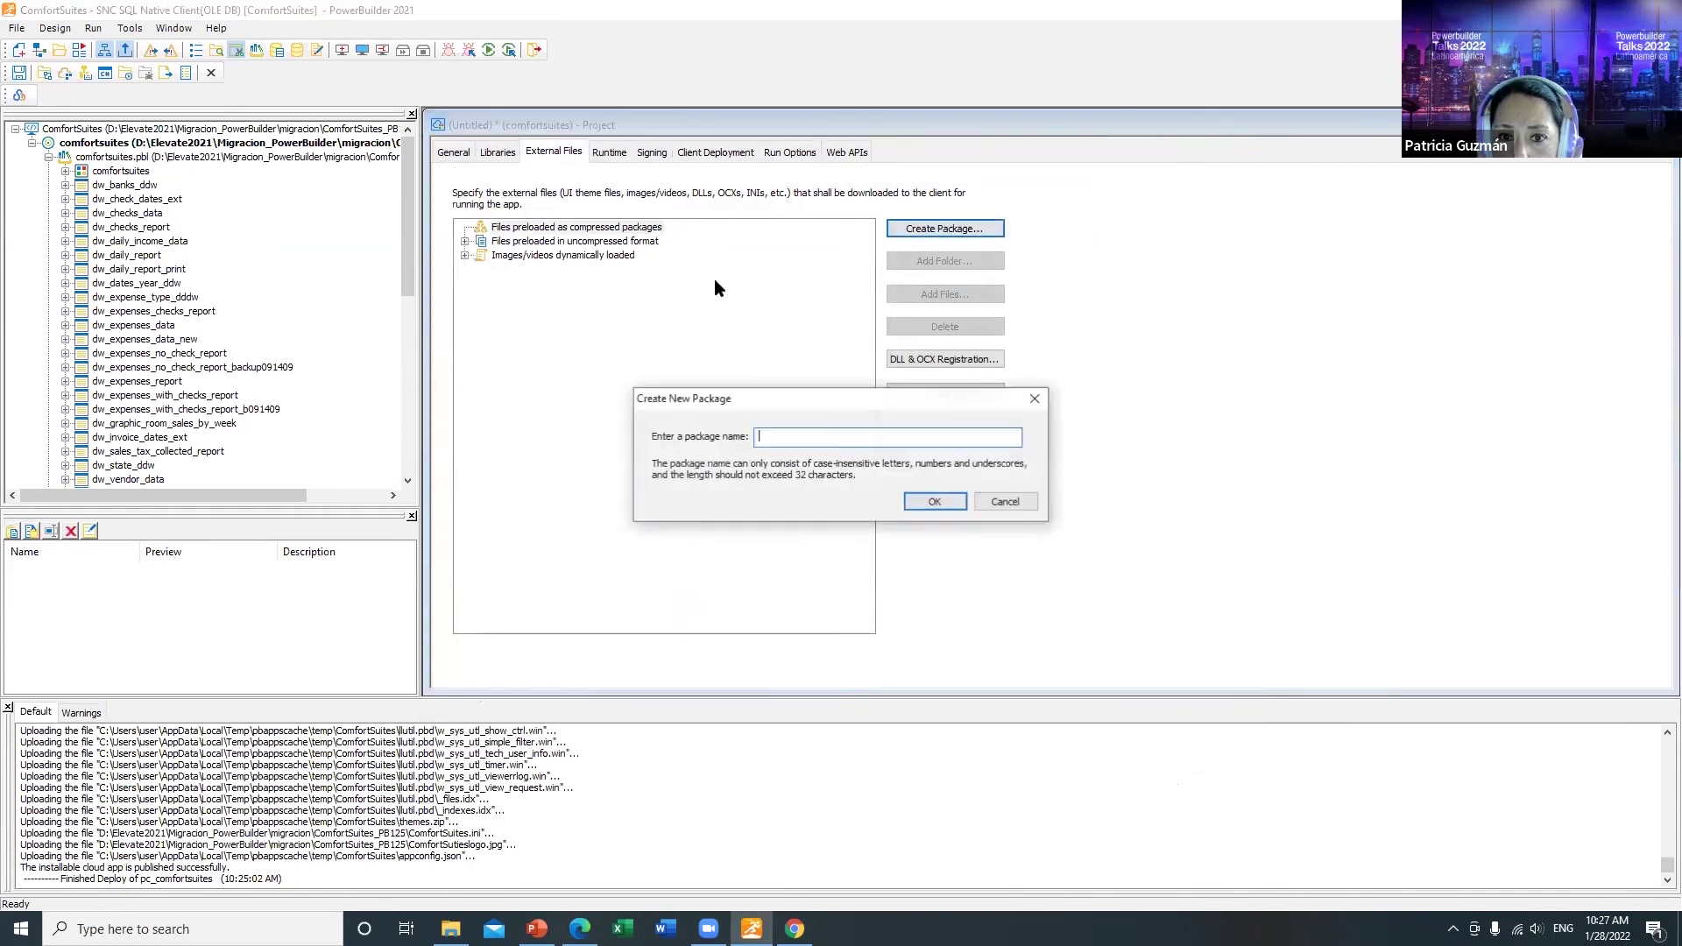
type("themes")
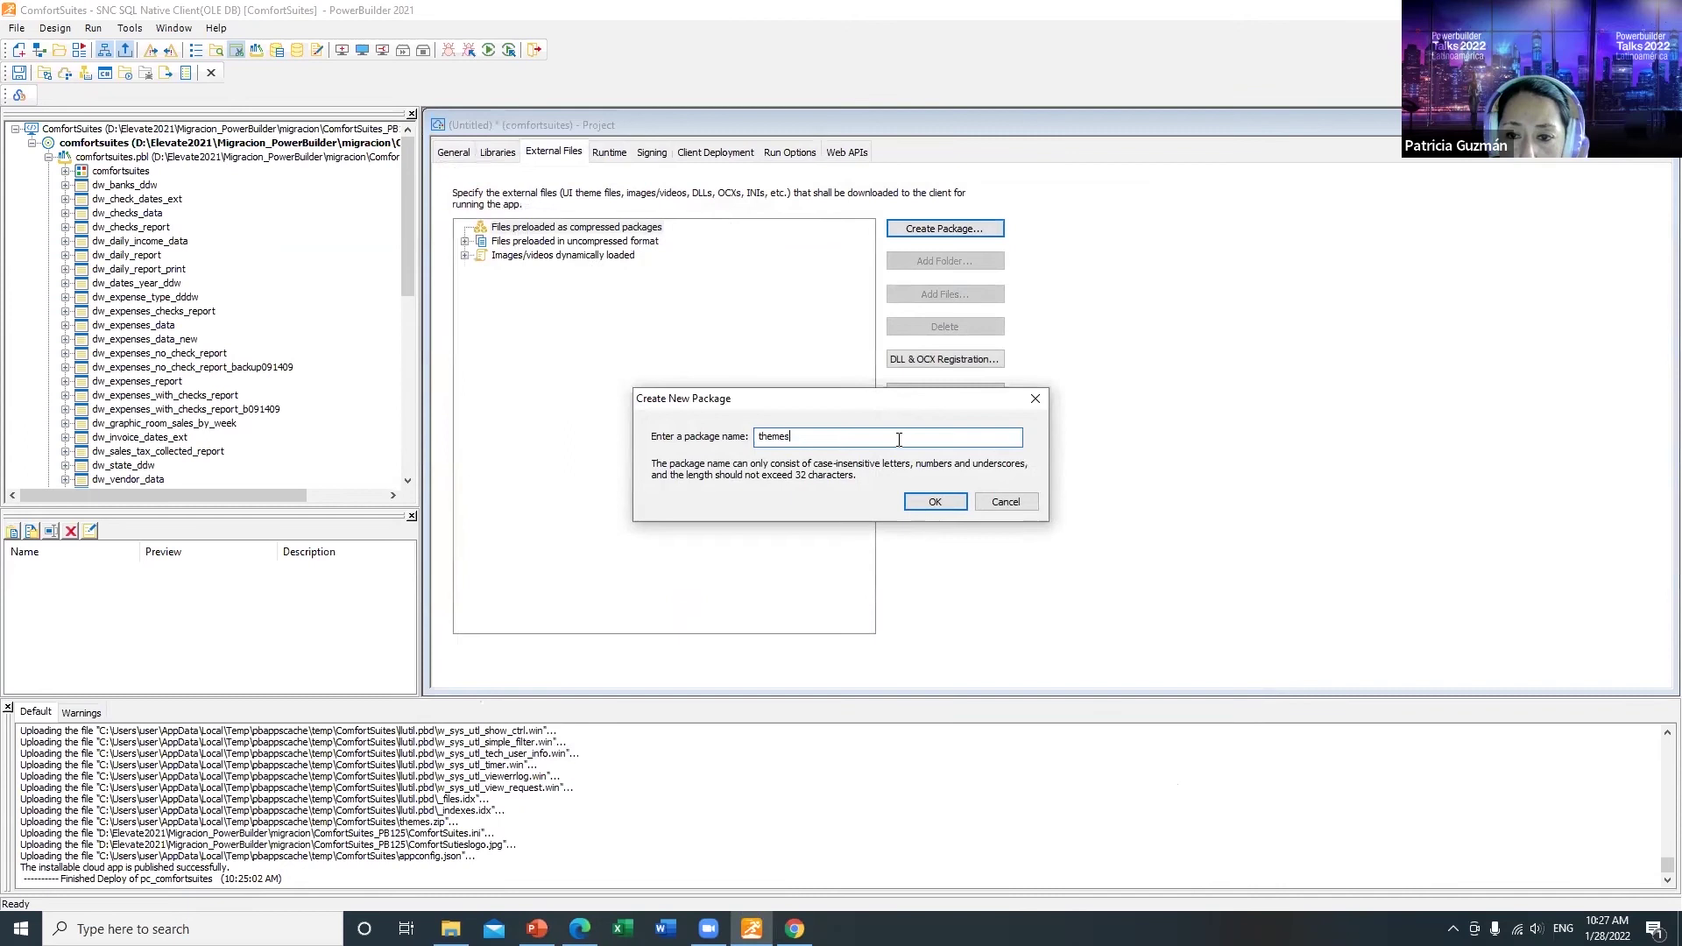
left_click(930, 502)
left_click(934, 261)
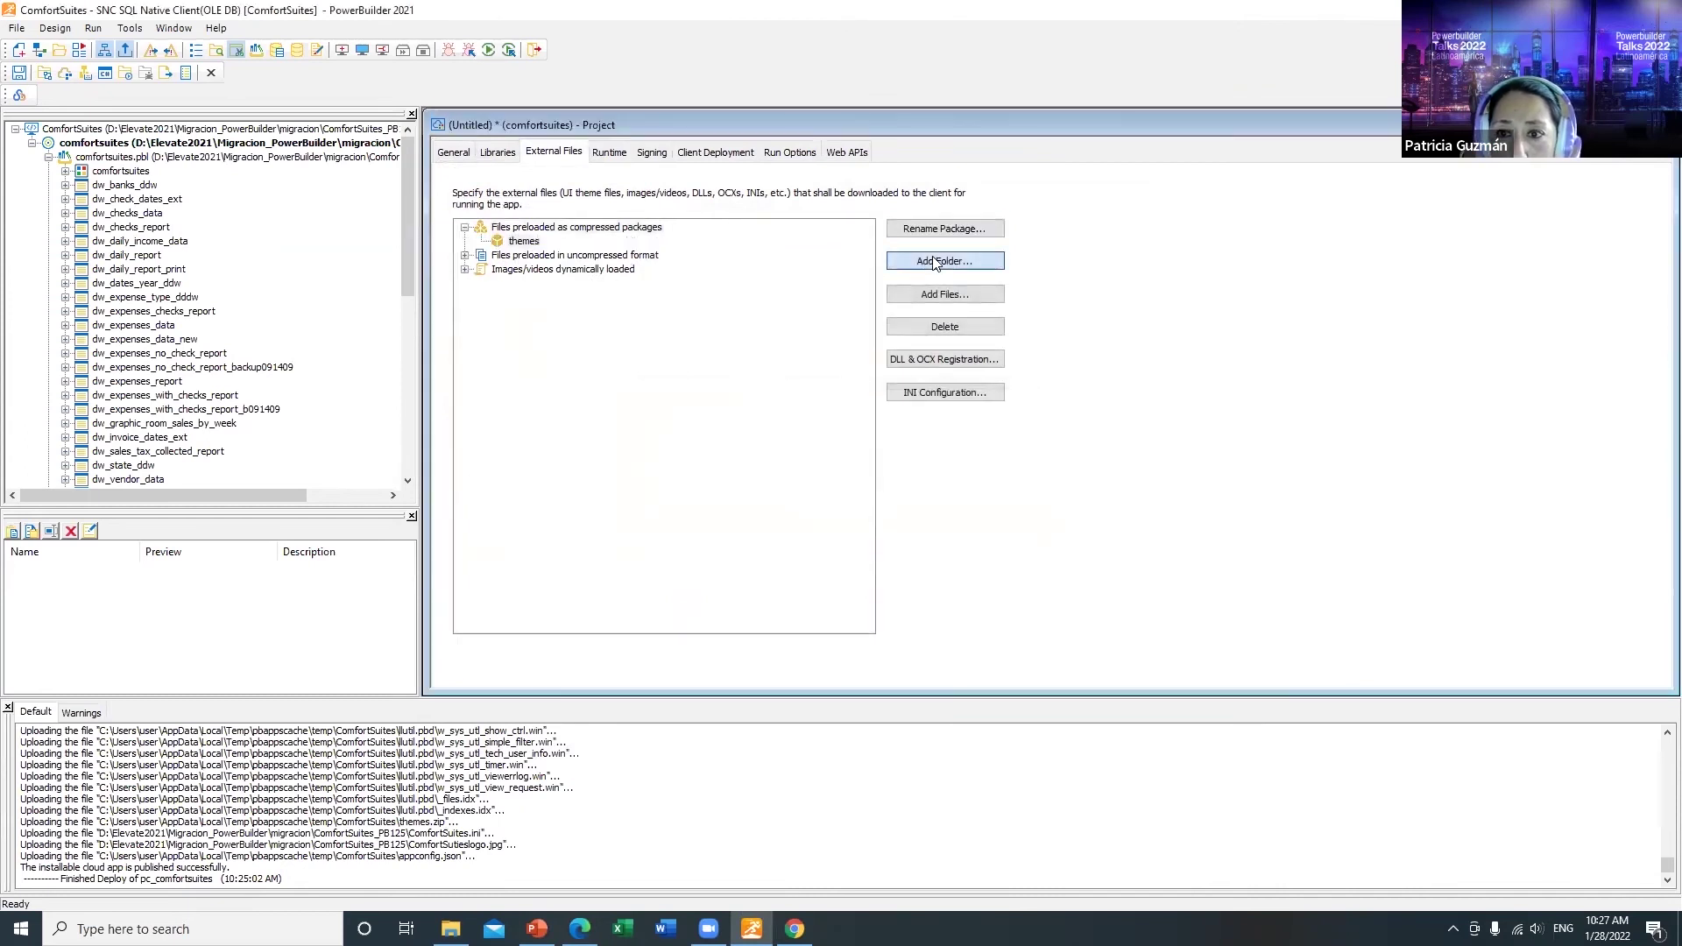
left_click(657, 305)
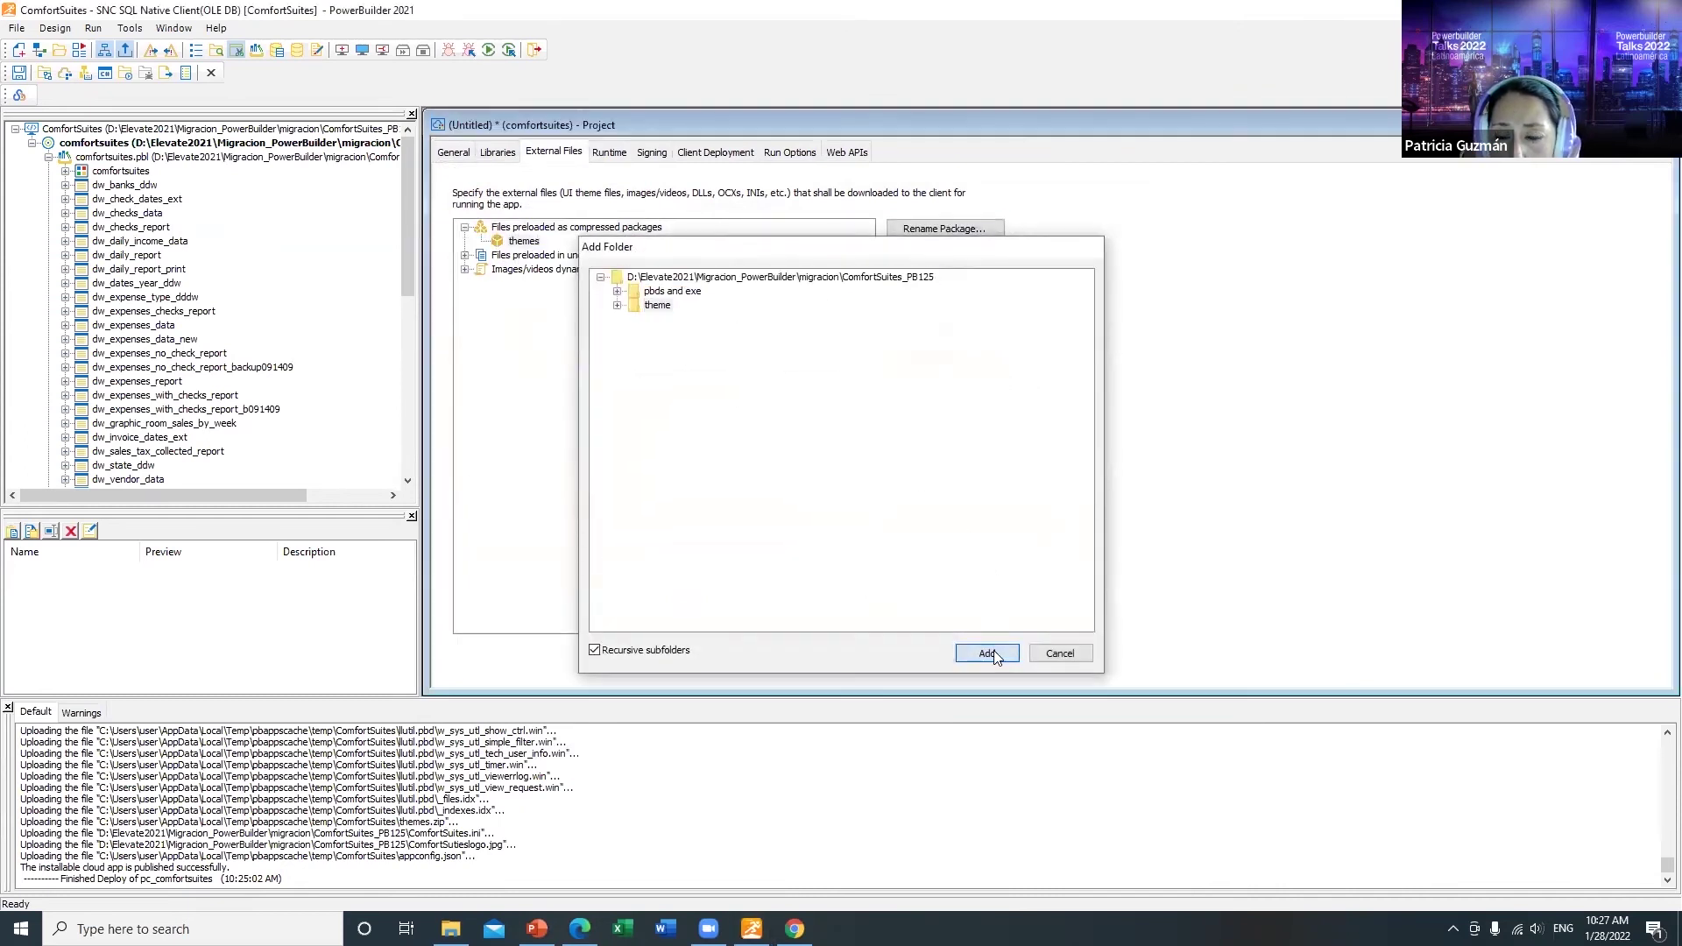
left_click(987, 653)
left_click(610, 153)
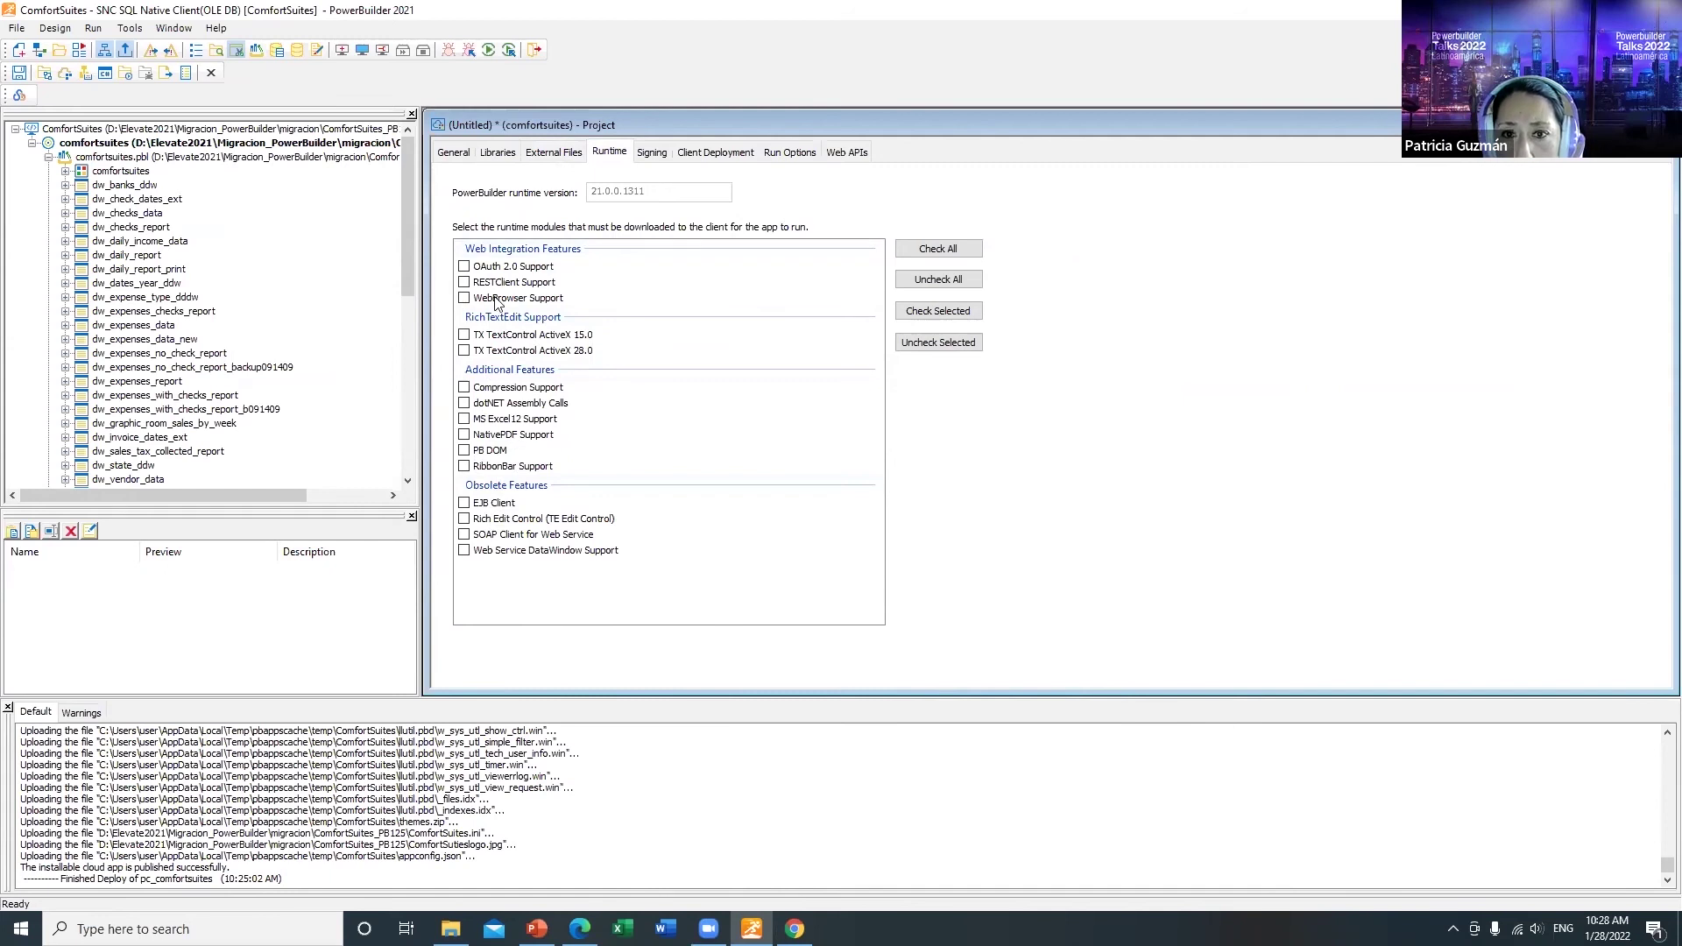
Step: Verify that the Local web server profile's web root file path tests successfully
left_click(659, 153)
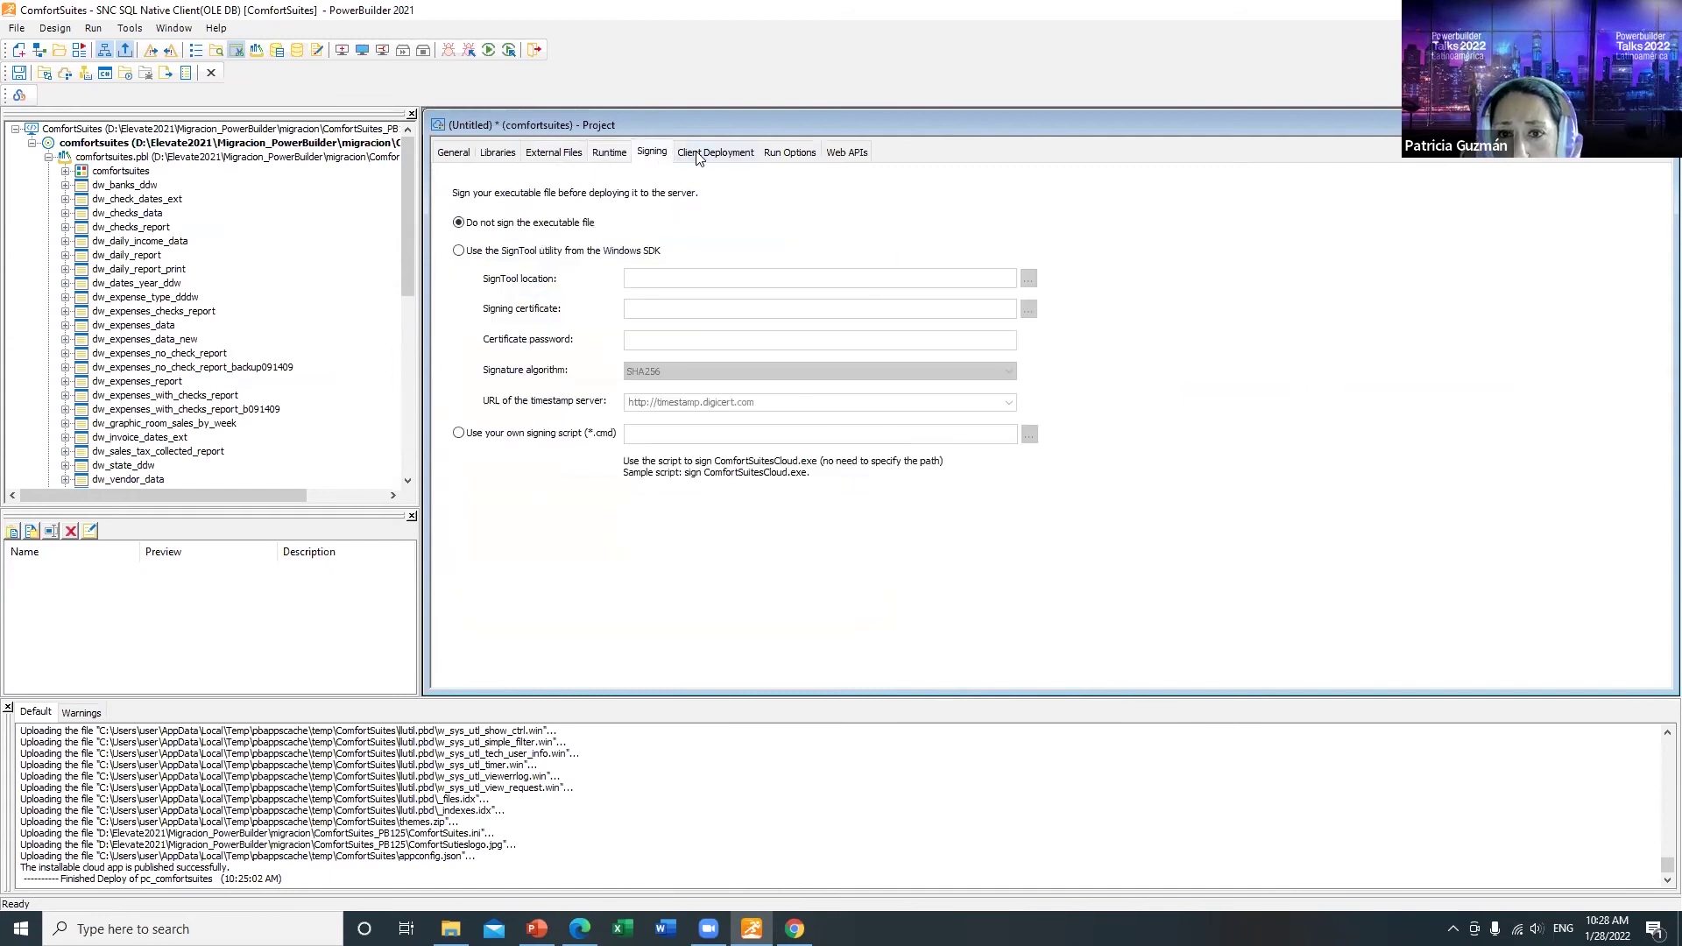
left_click(699, 153)
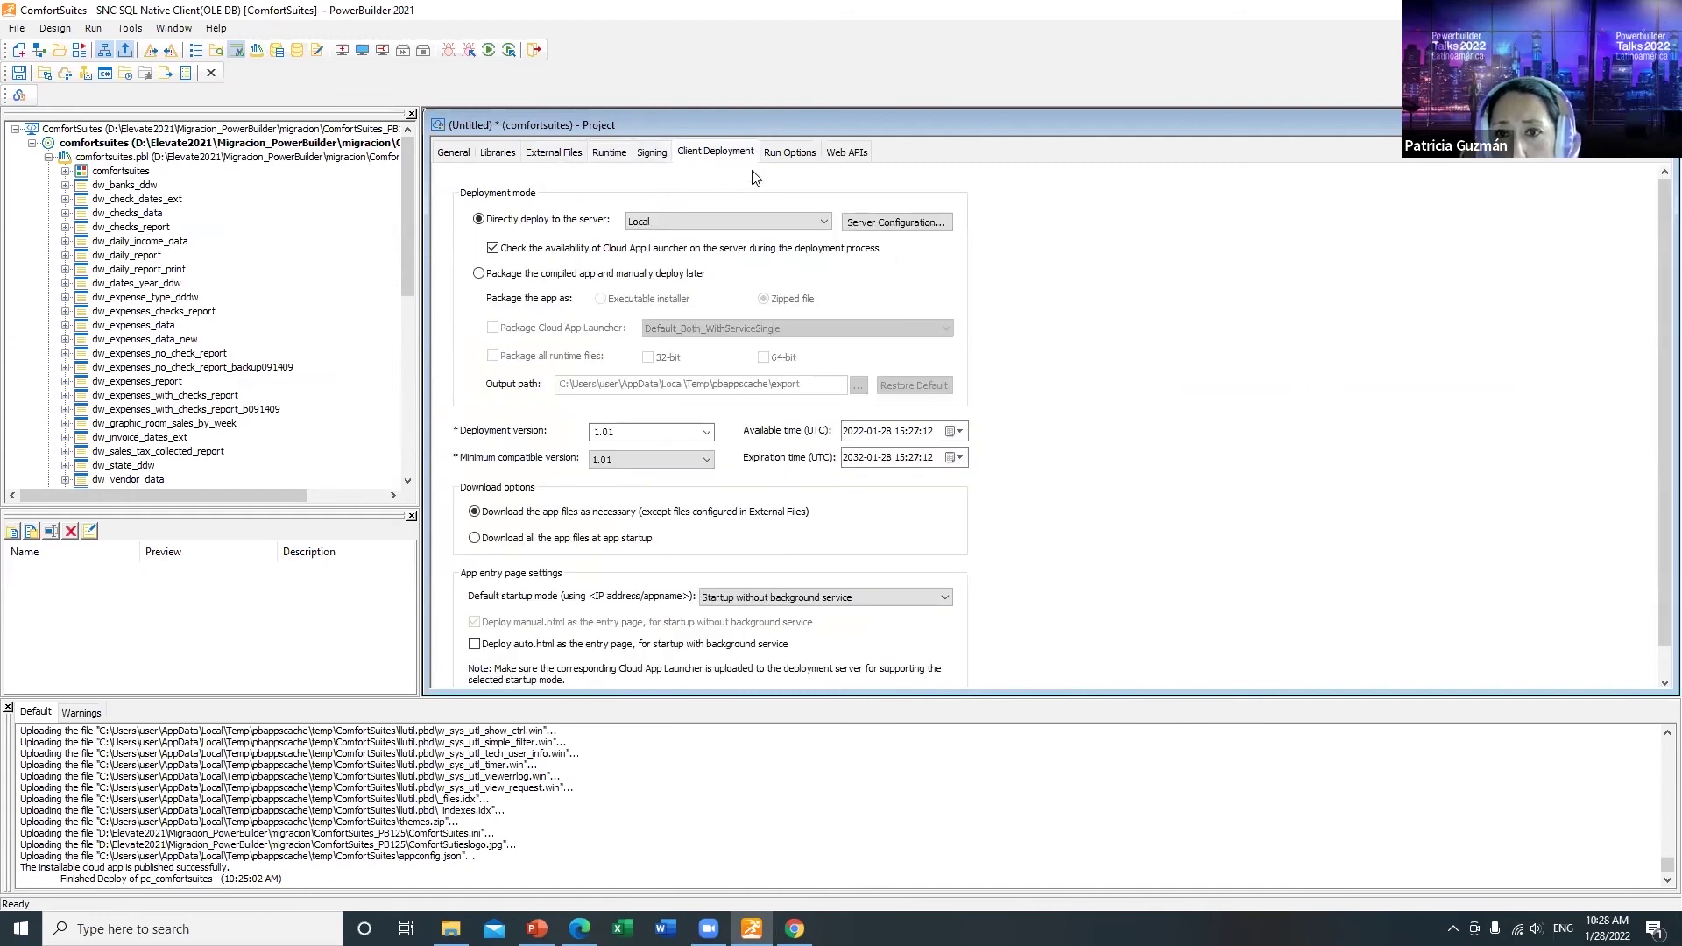
left_click(883, 224)
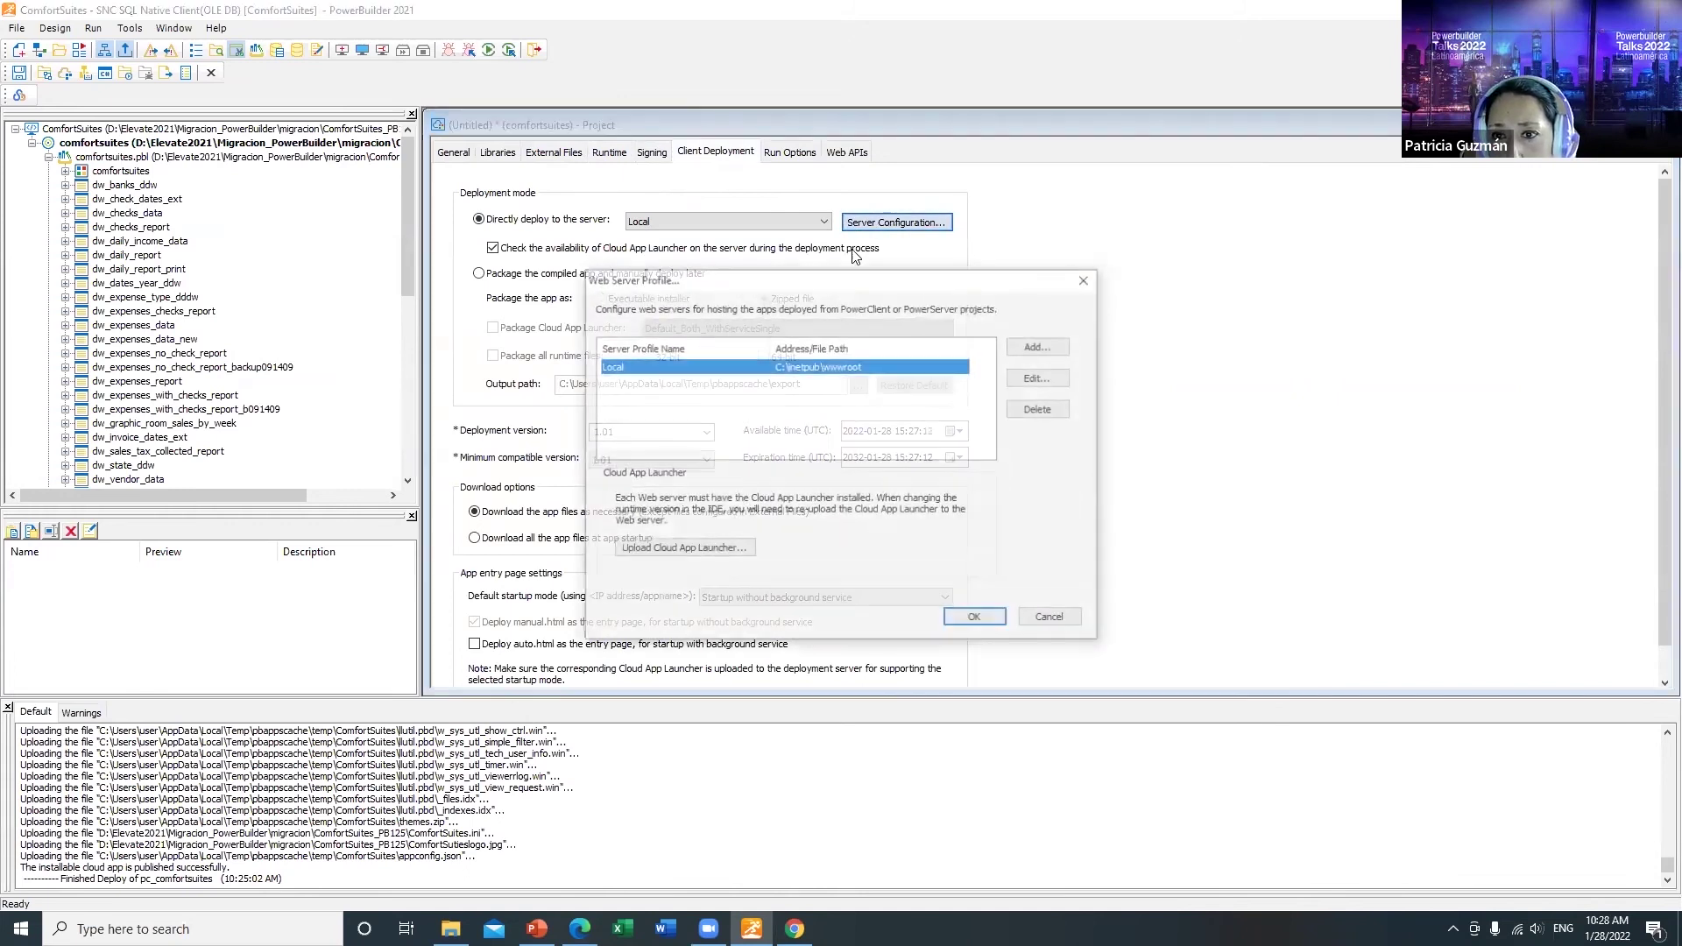
left_click(1038, 378)
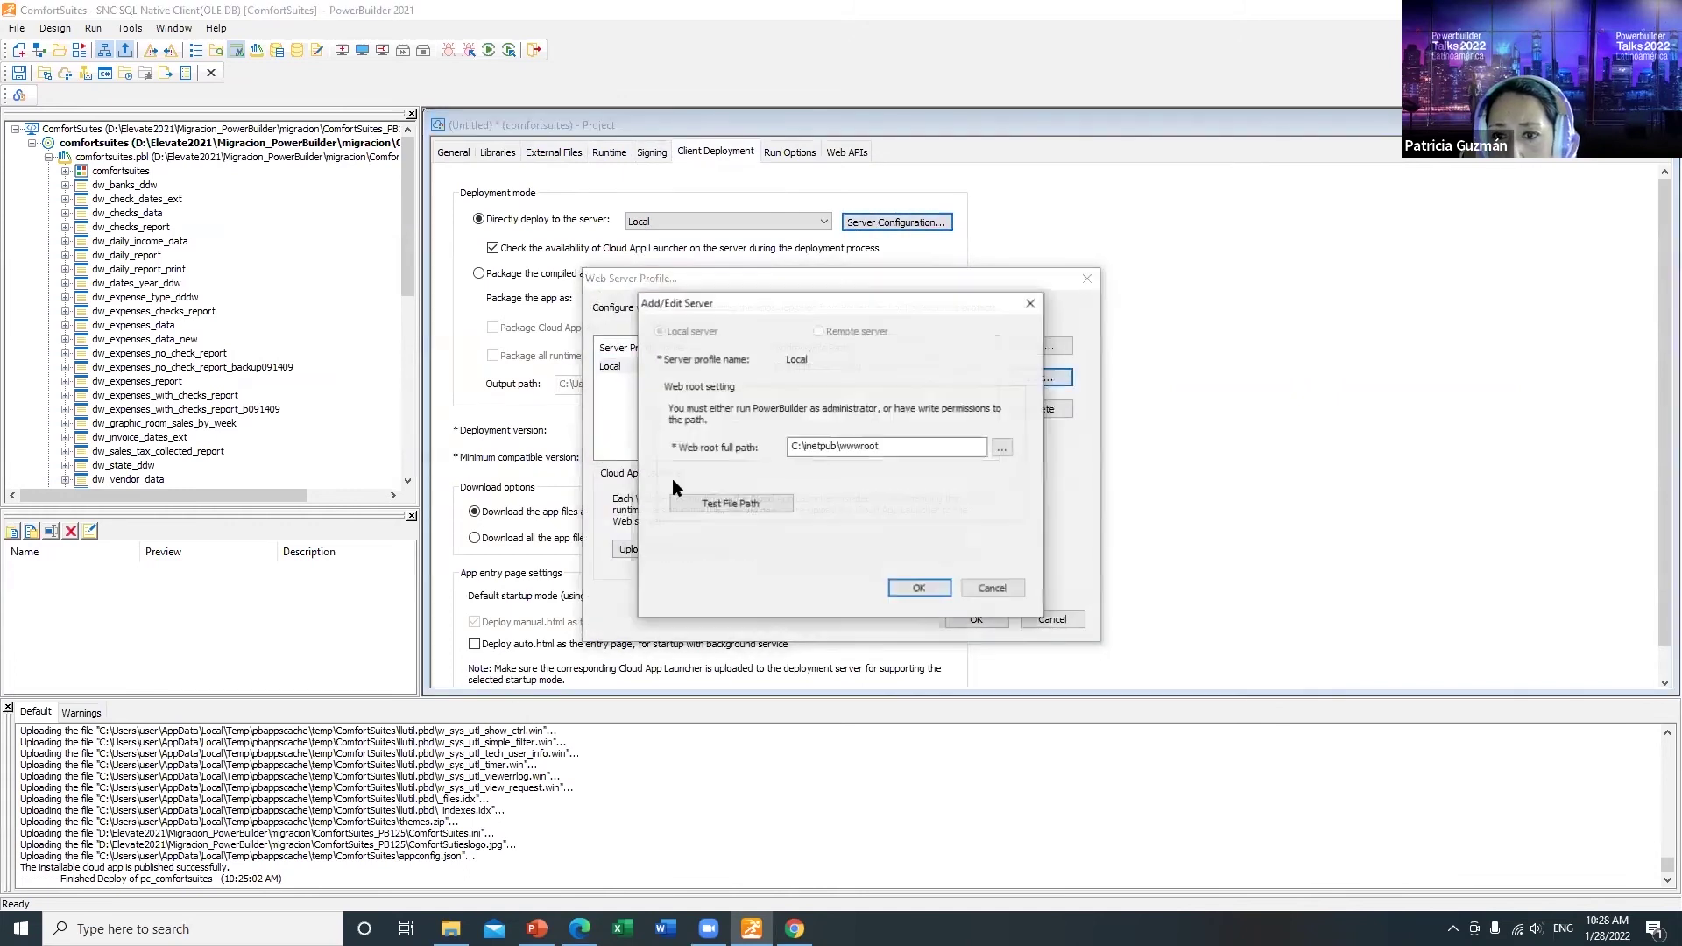
left_click(701, 505)
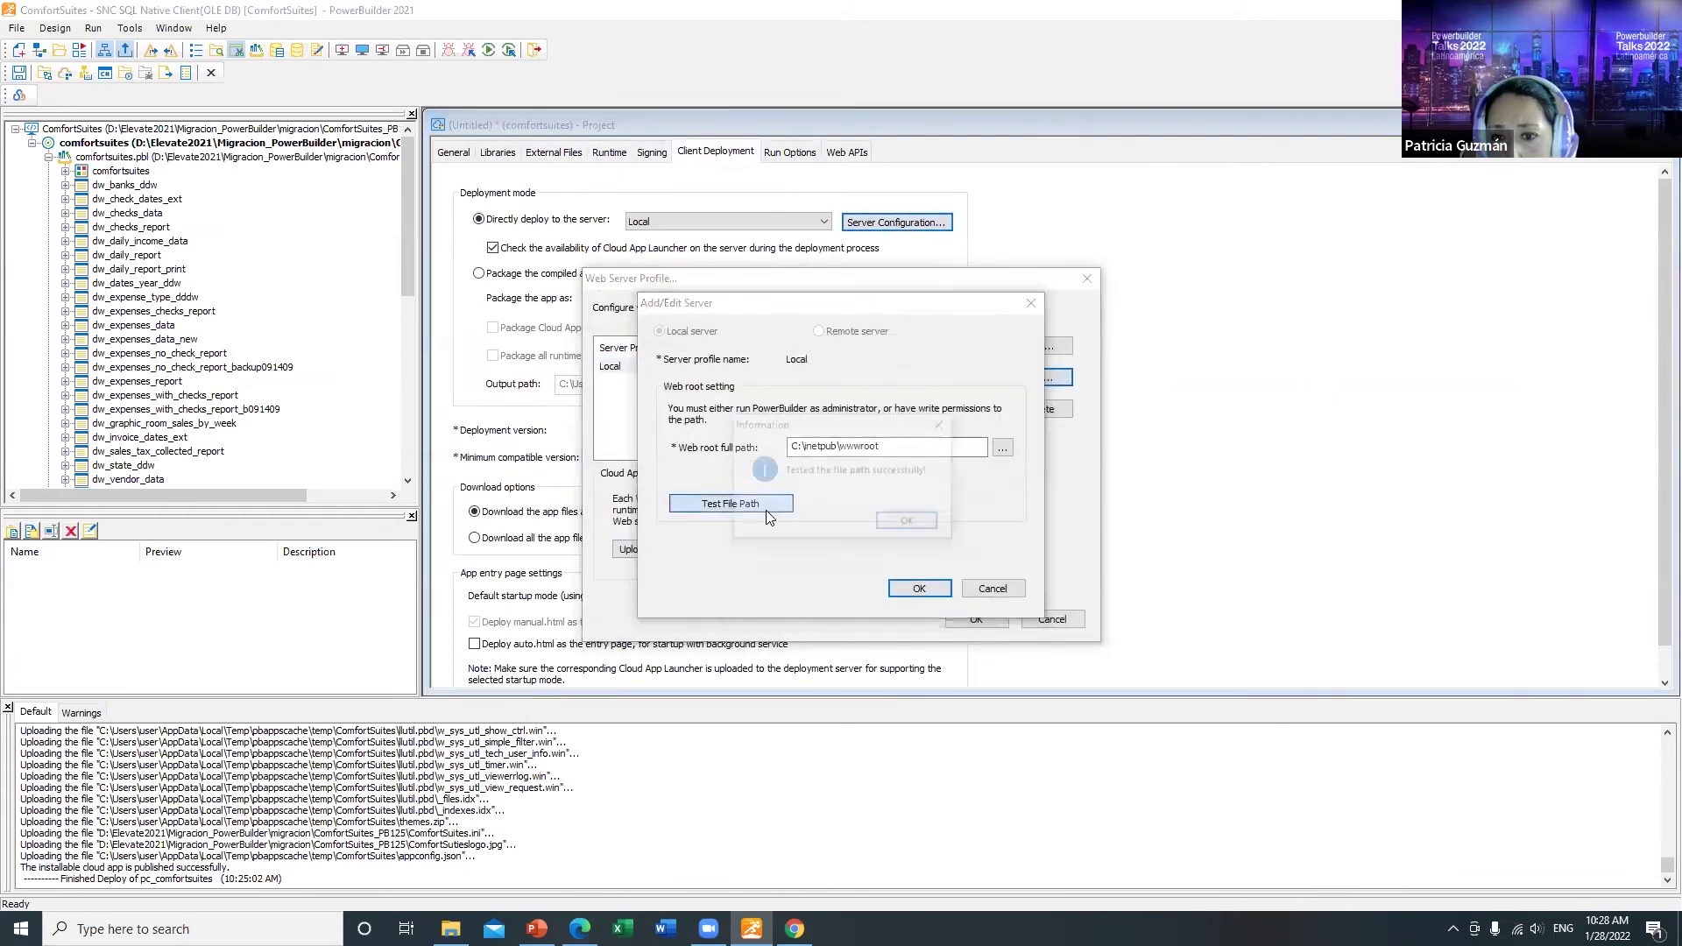
left_click(911, 523)
left_click(919, 587)
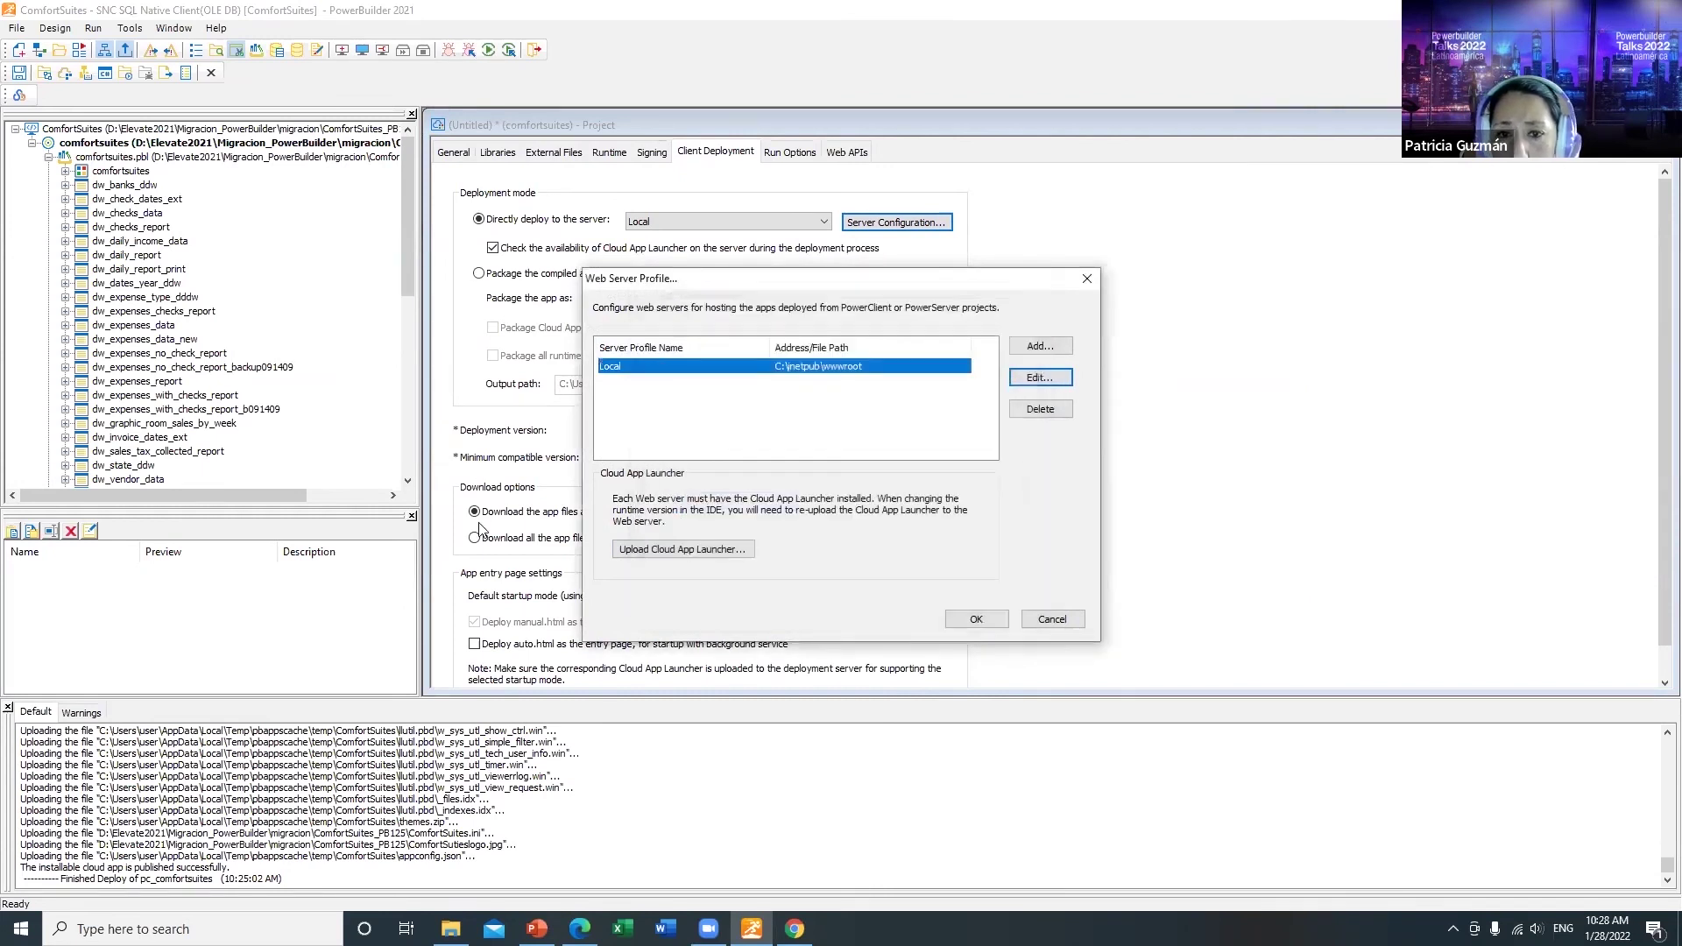
left_click(978, 619)
scroll(878, 580, "down", 1)
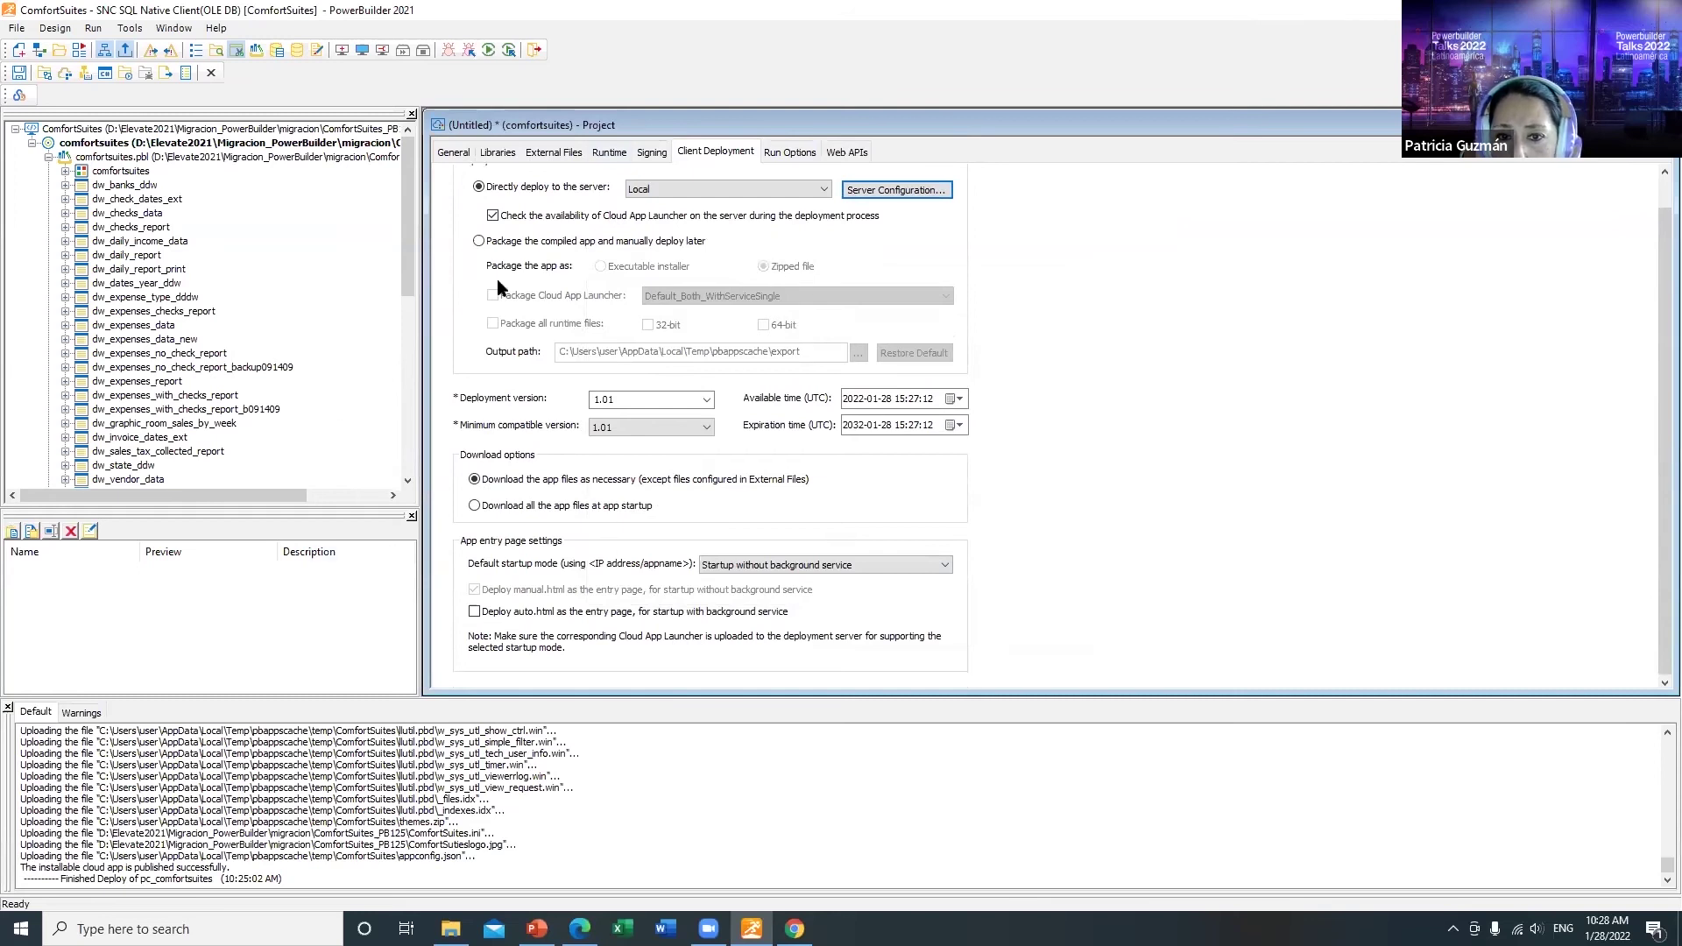
left_click(792, 155)
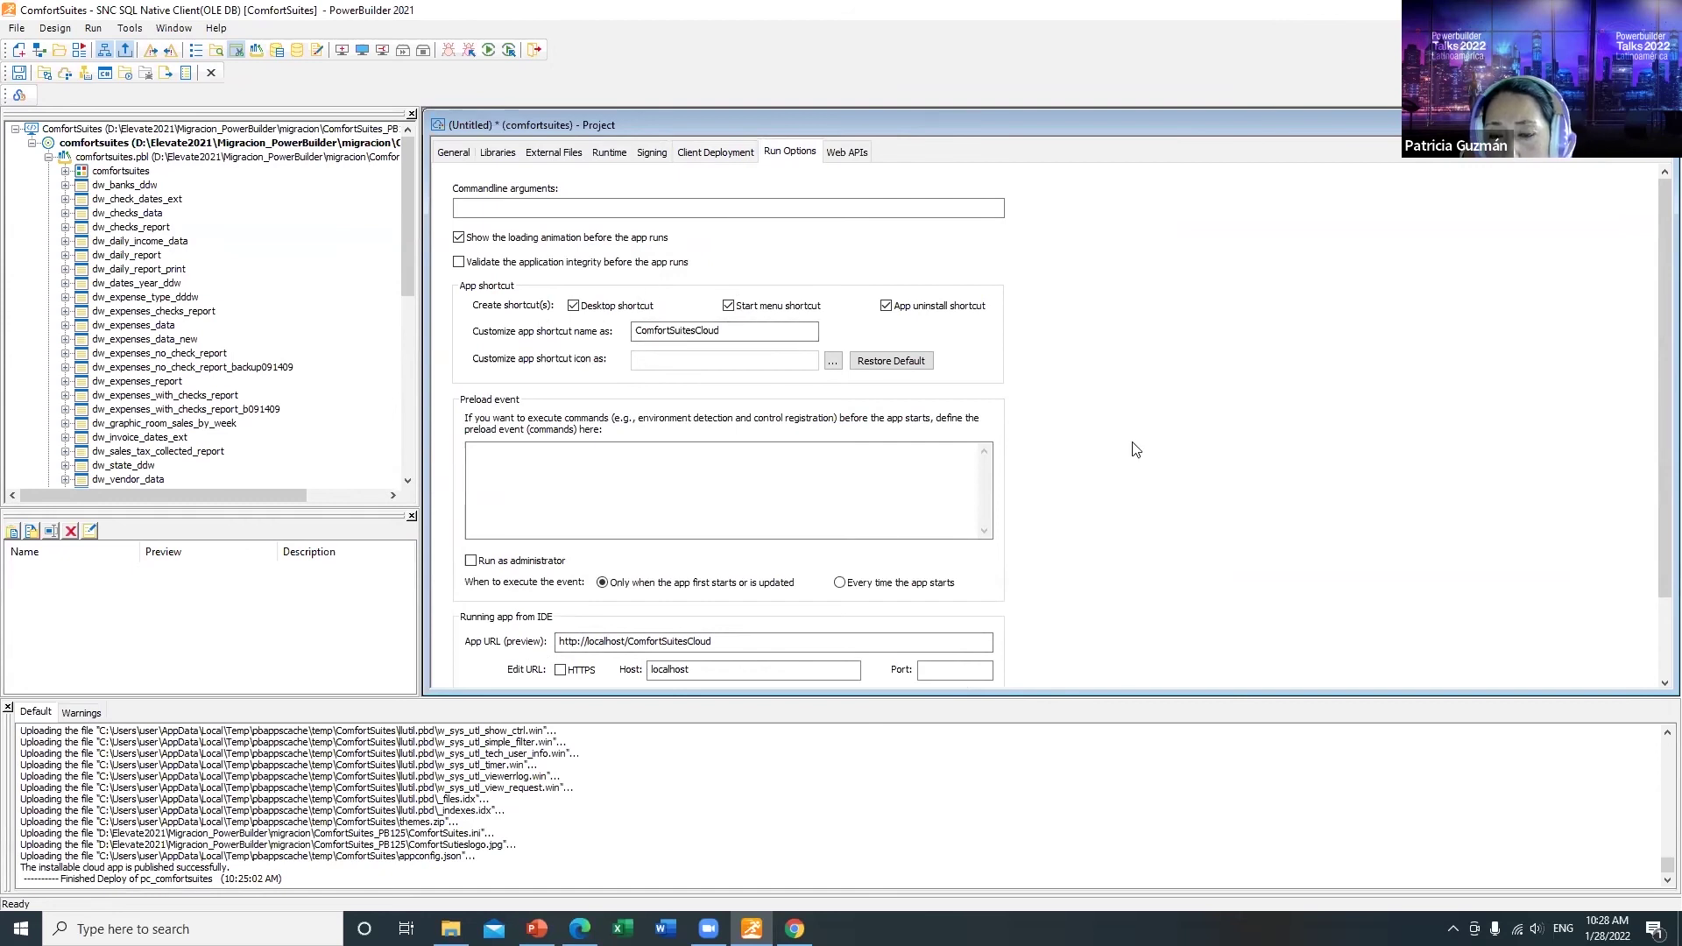
scroll(1134, 443, "down", 2)
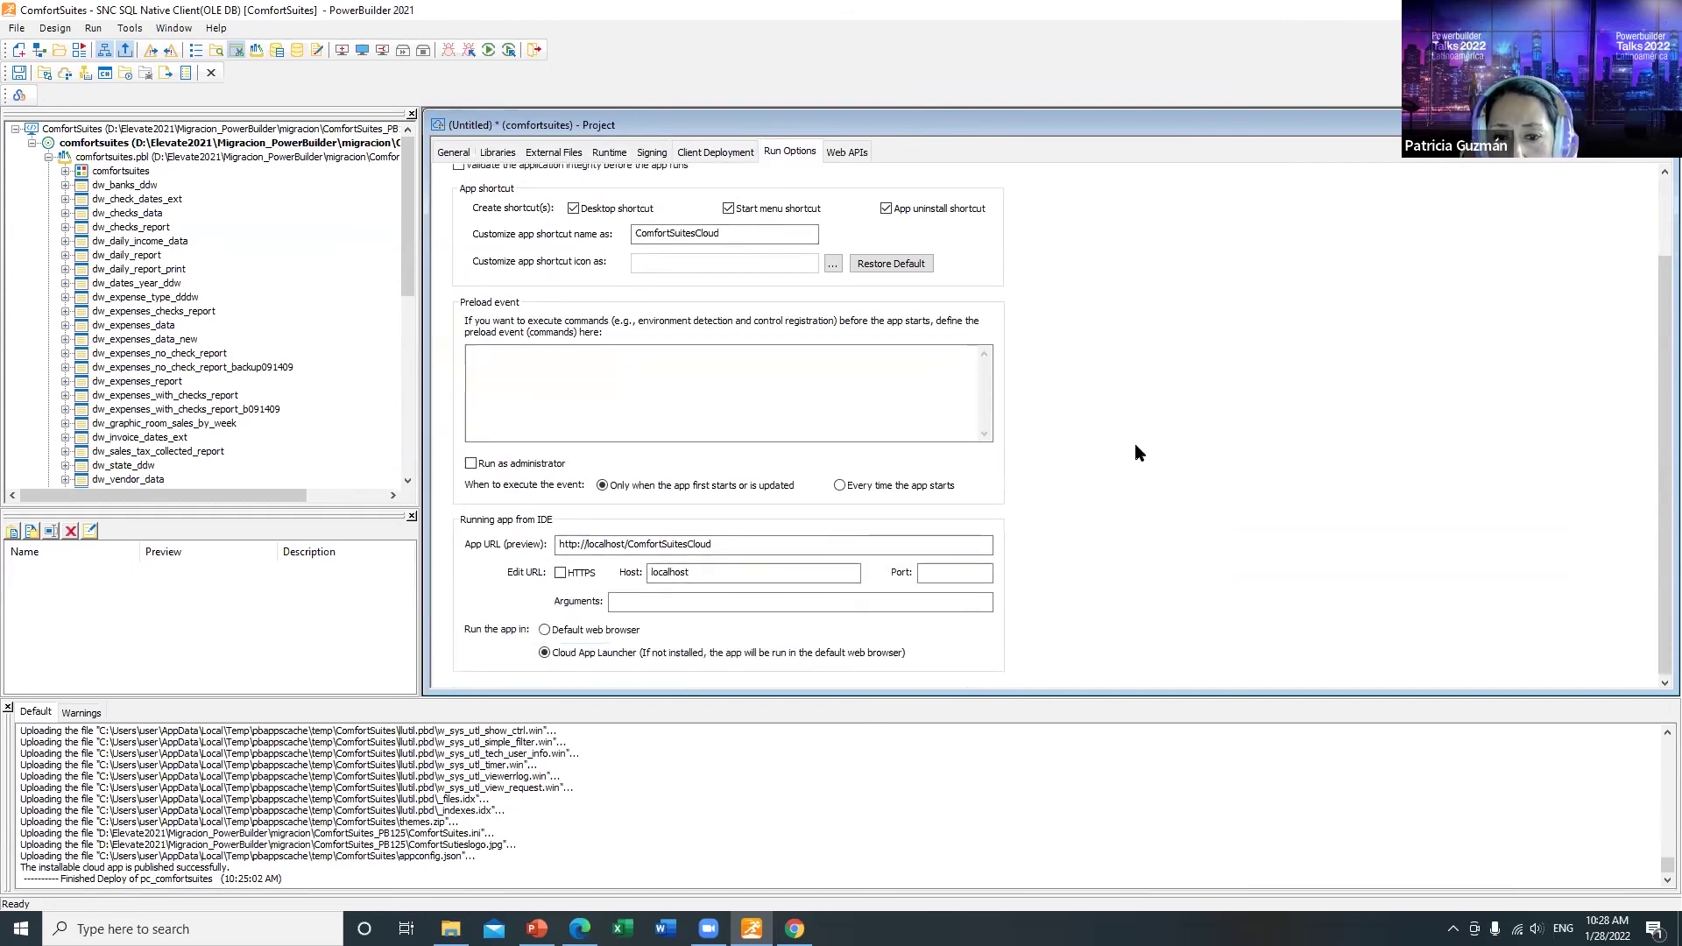
scroll(1134, 444, "up", 2)
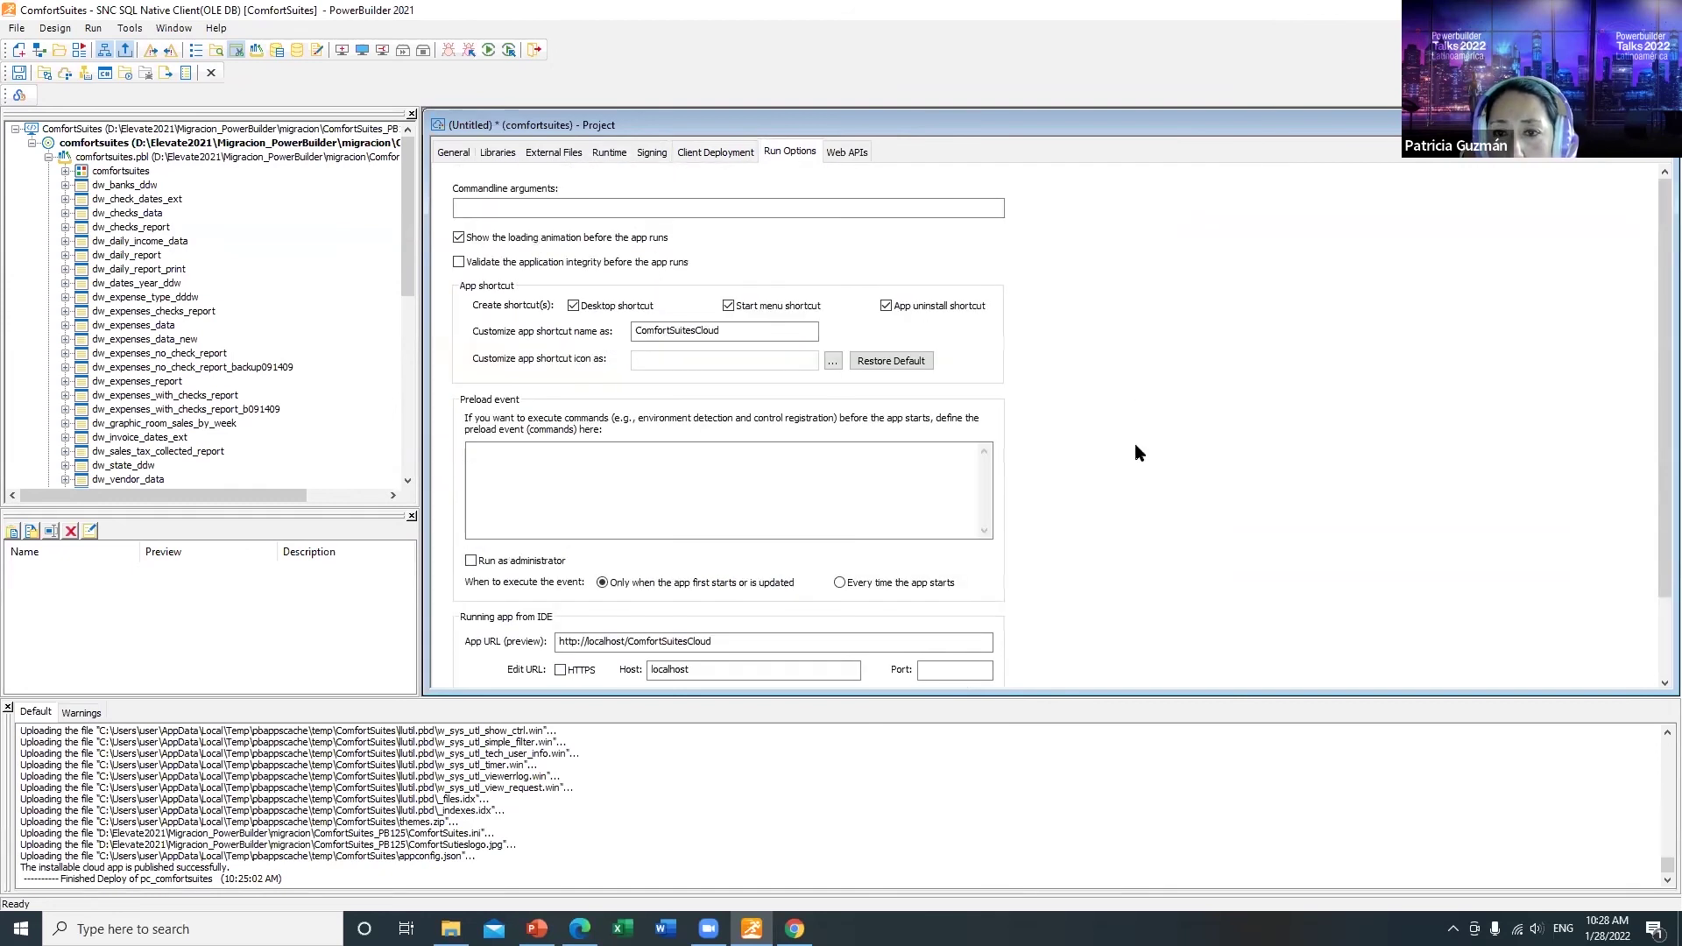
Step: Set the Web APIs solution name to PowerServer_comfortsuites and auto-import the PowerServer license
left_click(844, 154)
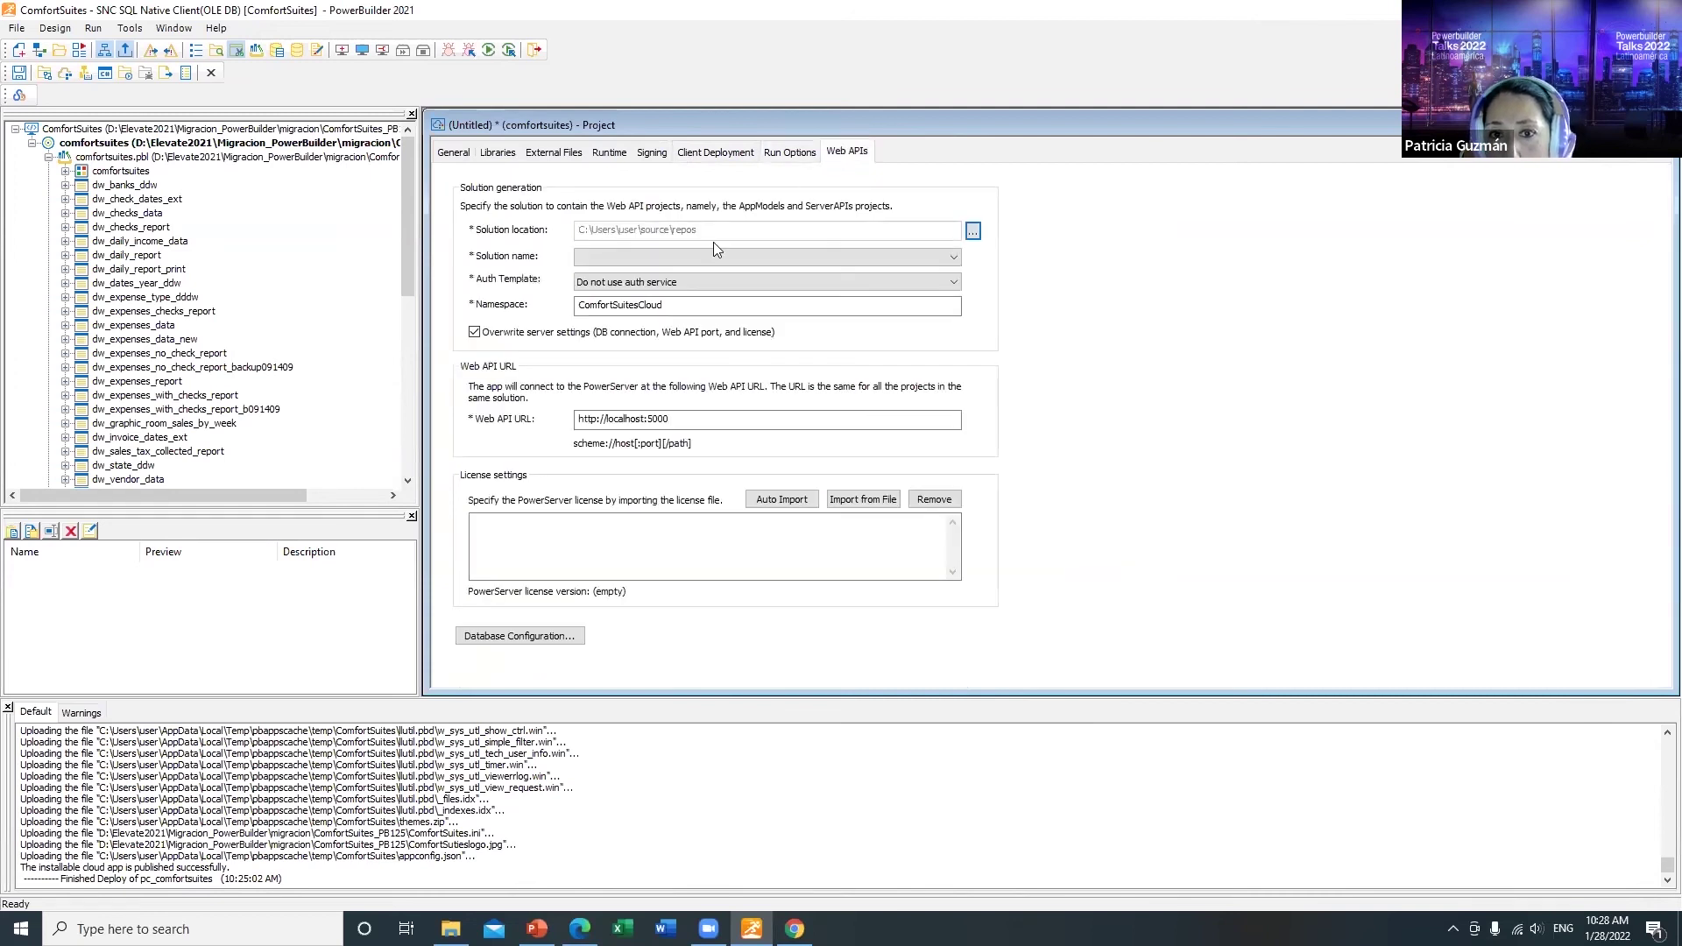
left_click(907, 262)
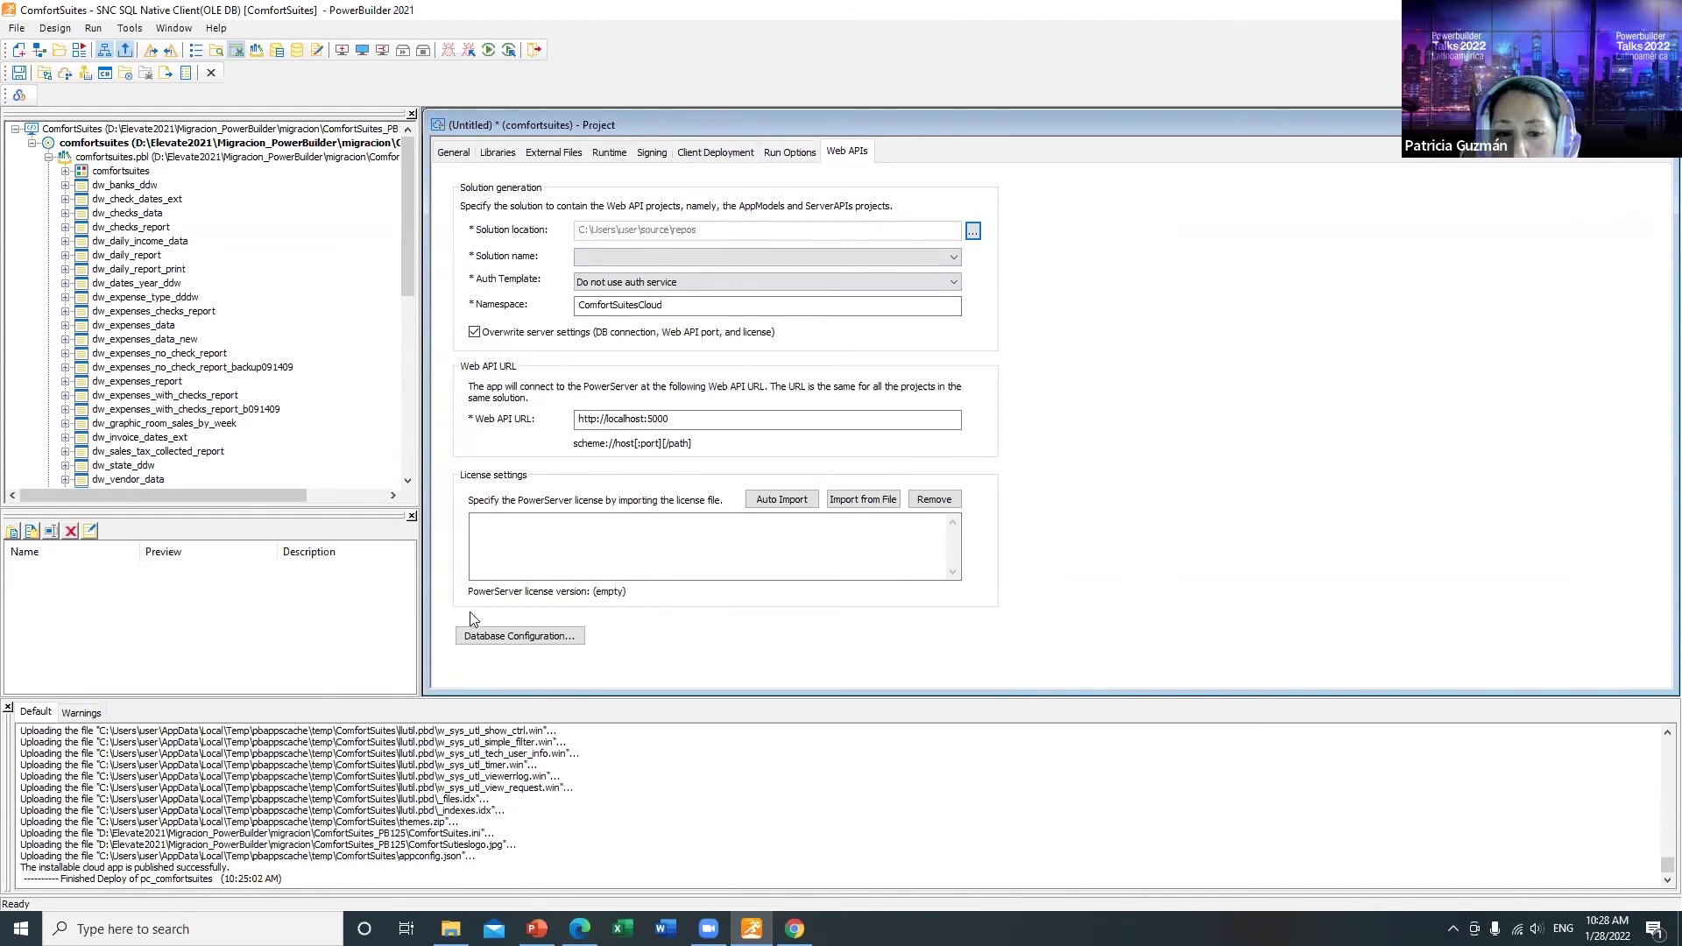
left_click(954, 257)
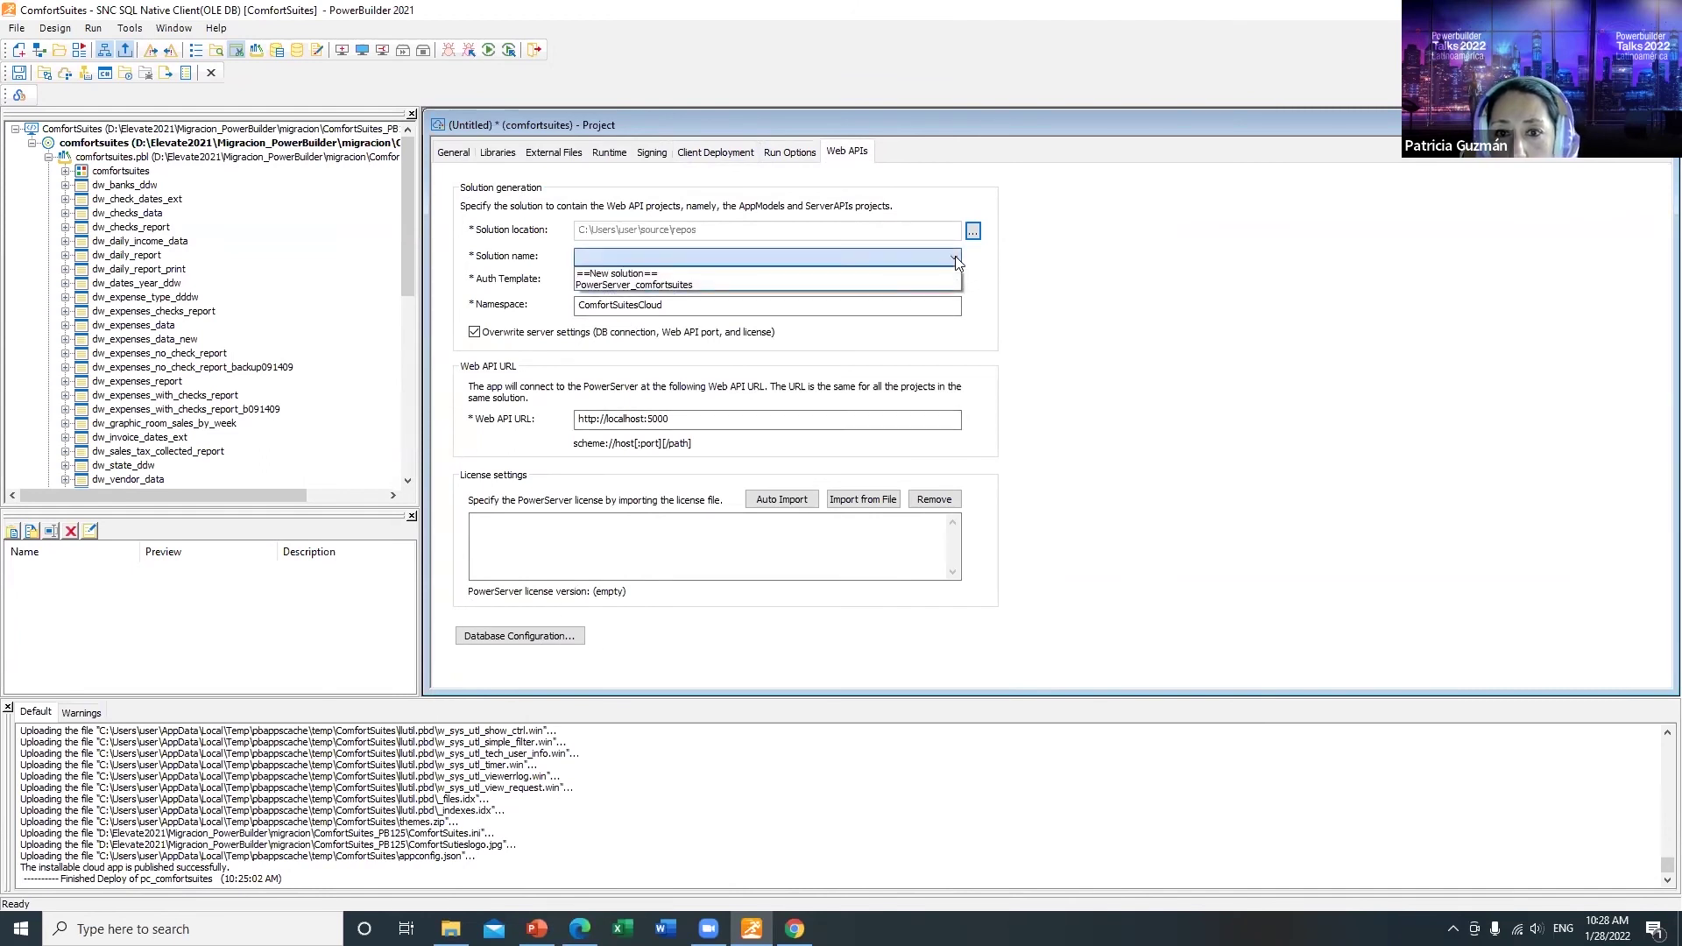
left_click(677, 286)
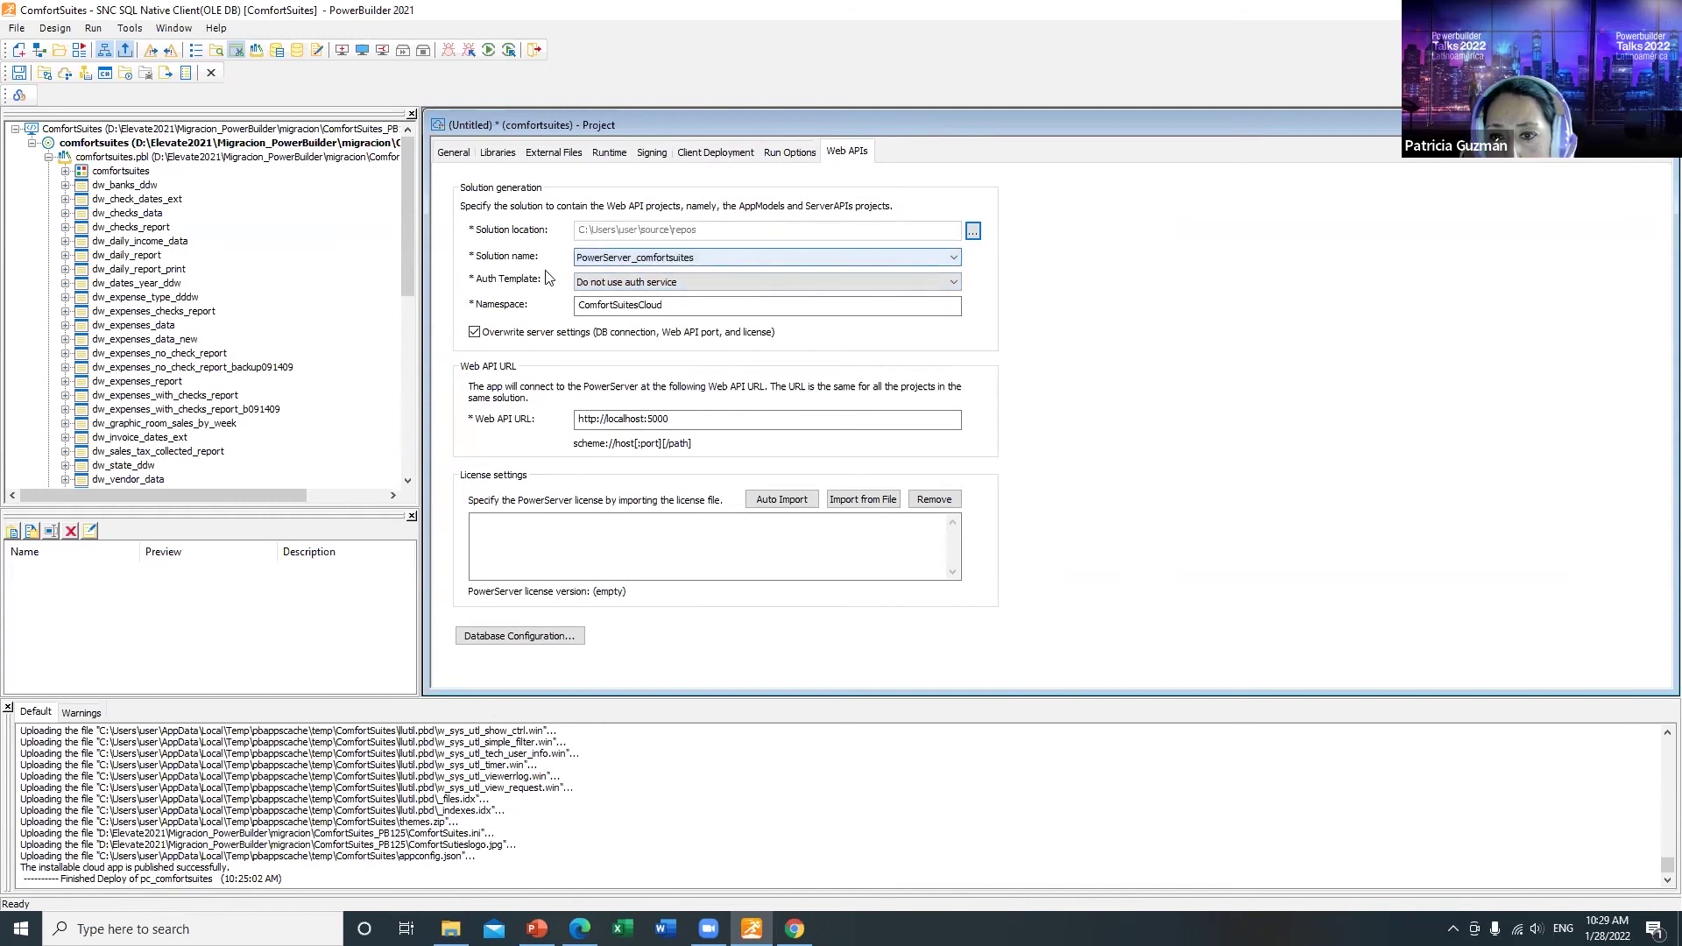
left_click(678, 278)
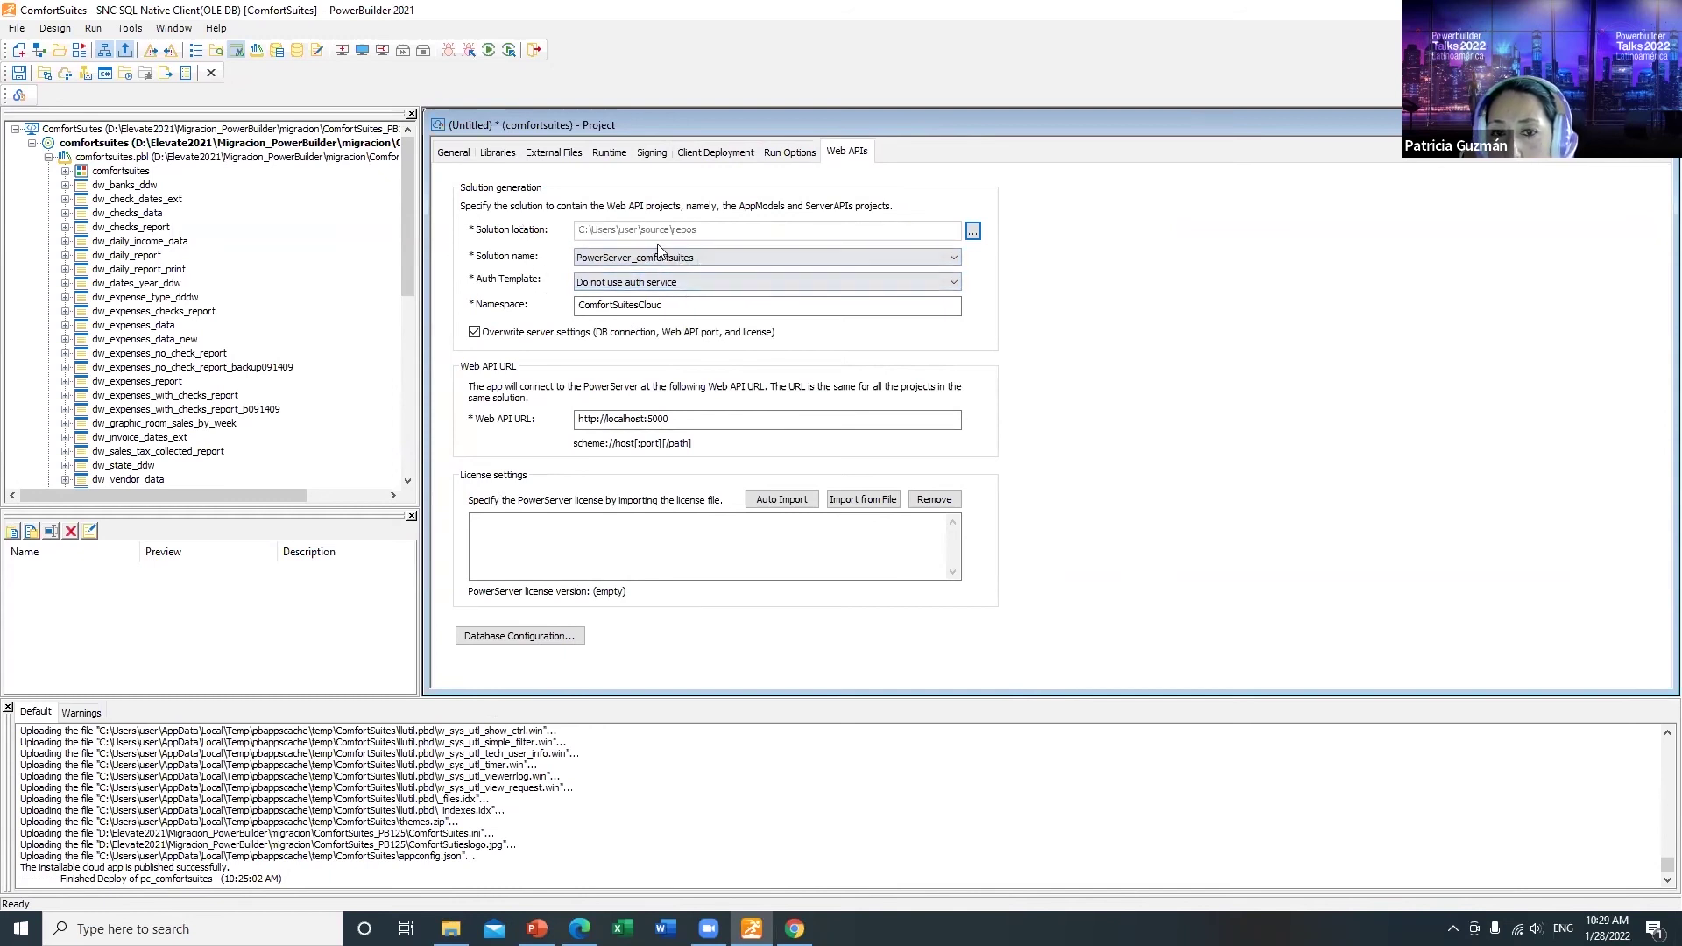
left_click(689, 263)
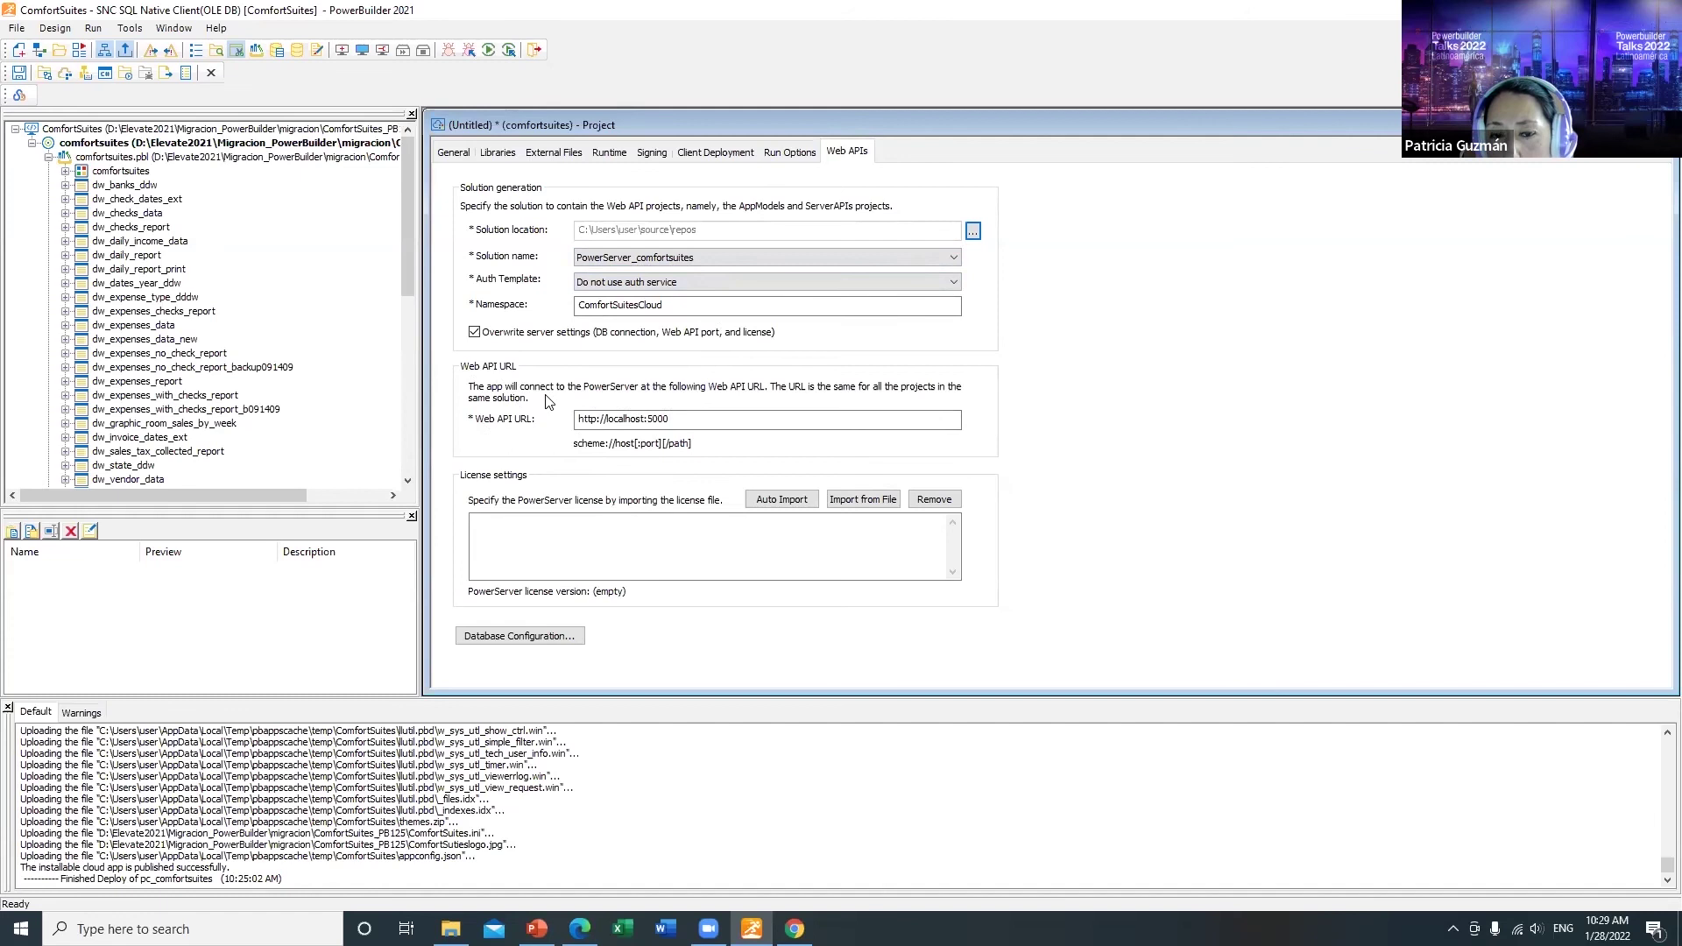
left_click(783, 501)
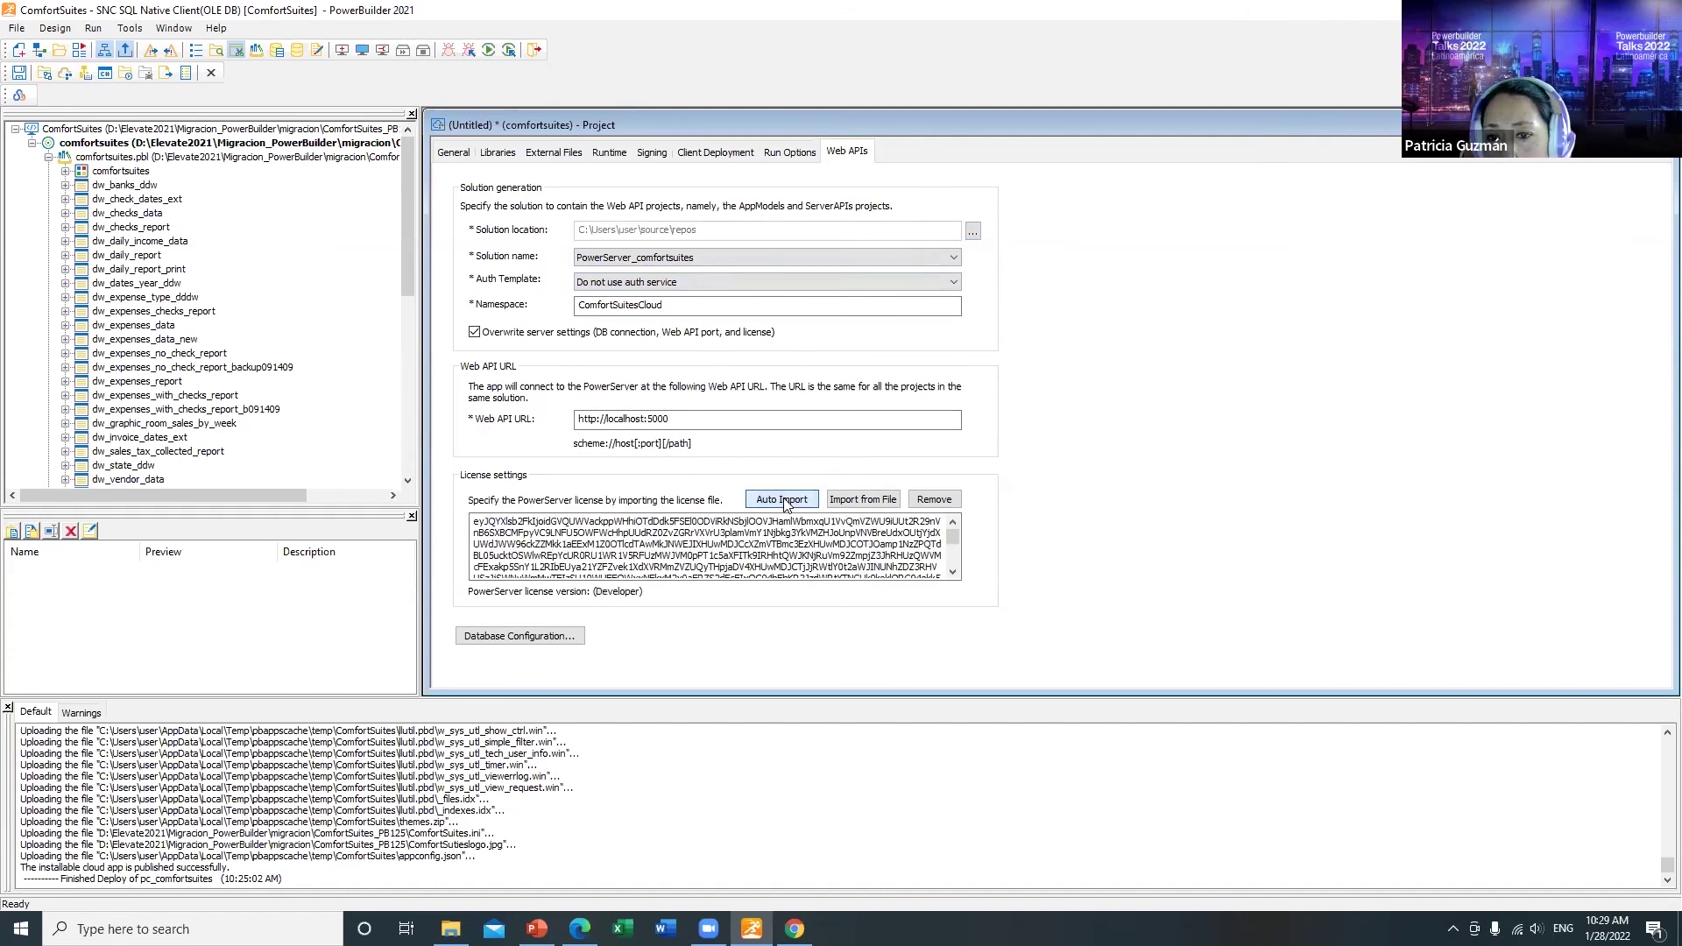
Step: Look at the Database Configuration dialog, starting then cancelling a new cache entry
left_click(498, 638)
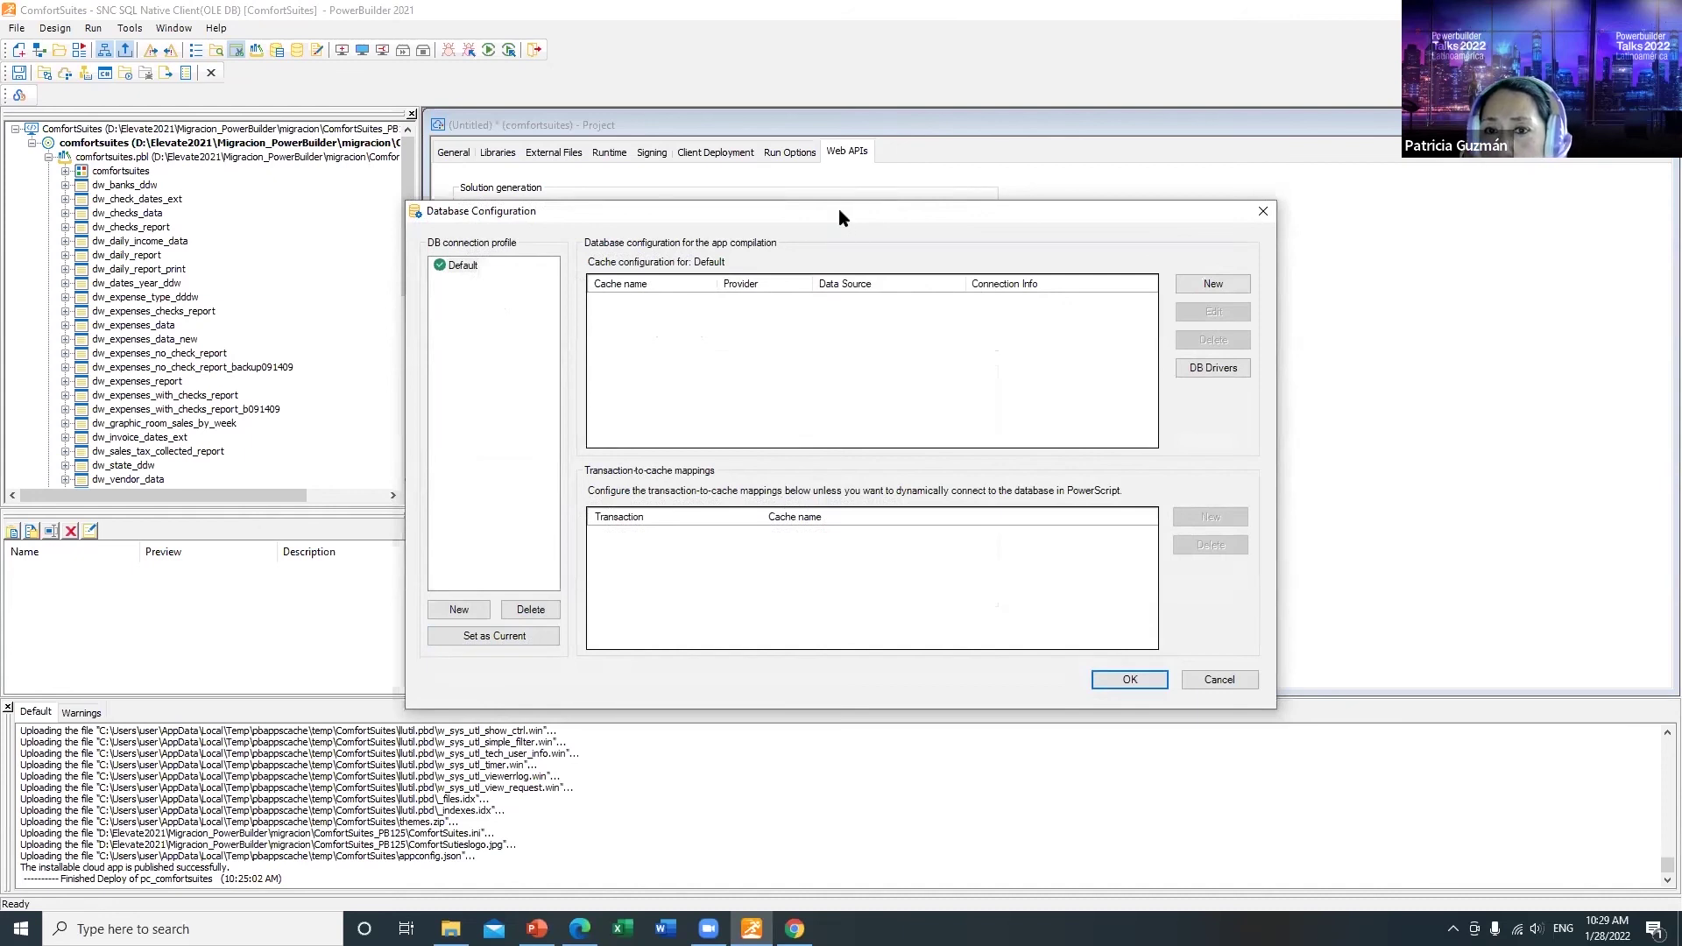
left_click_drag(839, 209, 817, 196)
left_click(1204, 272)
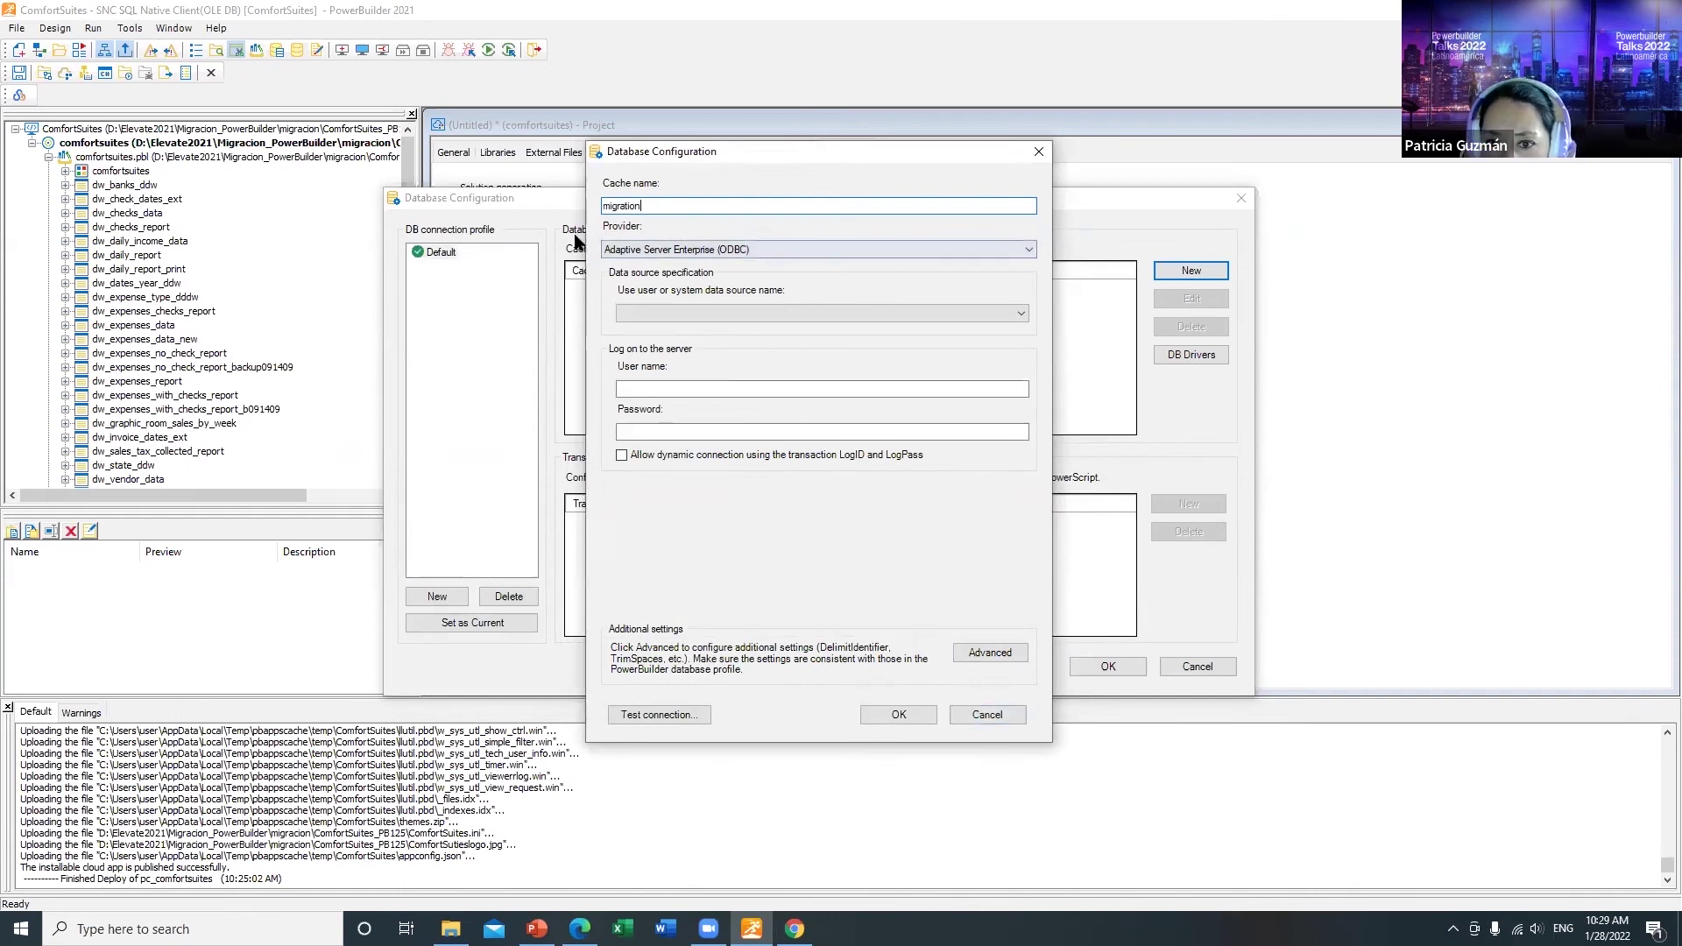
left_click(1008, 716)
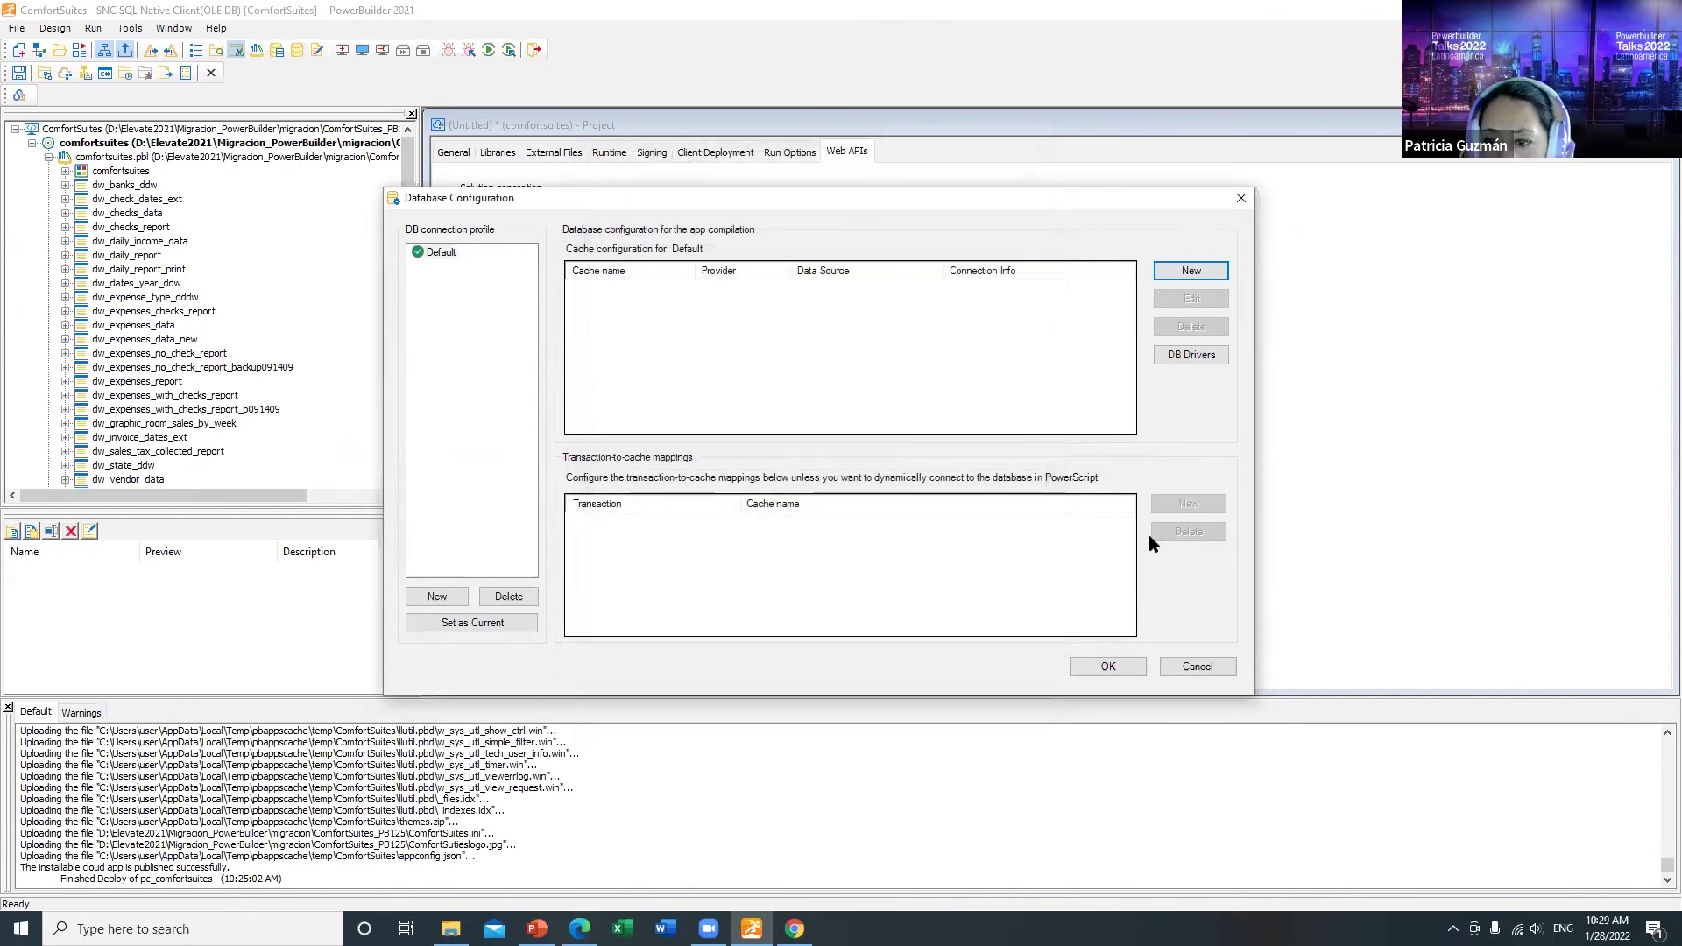
left_click(1197, 667)
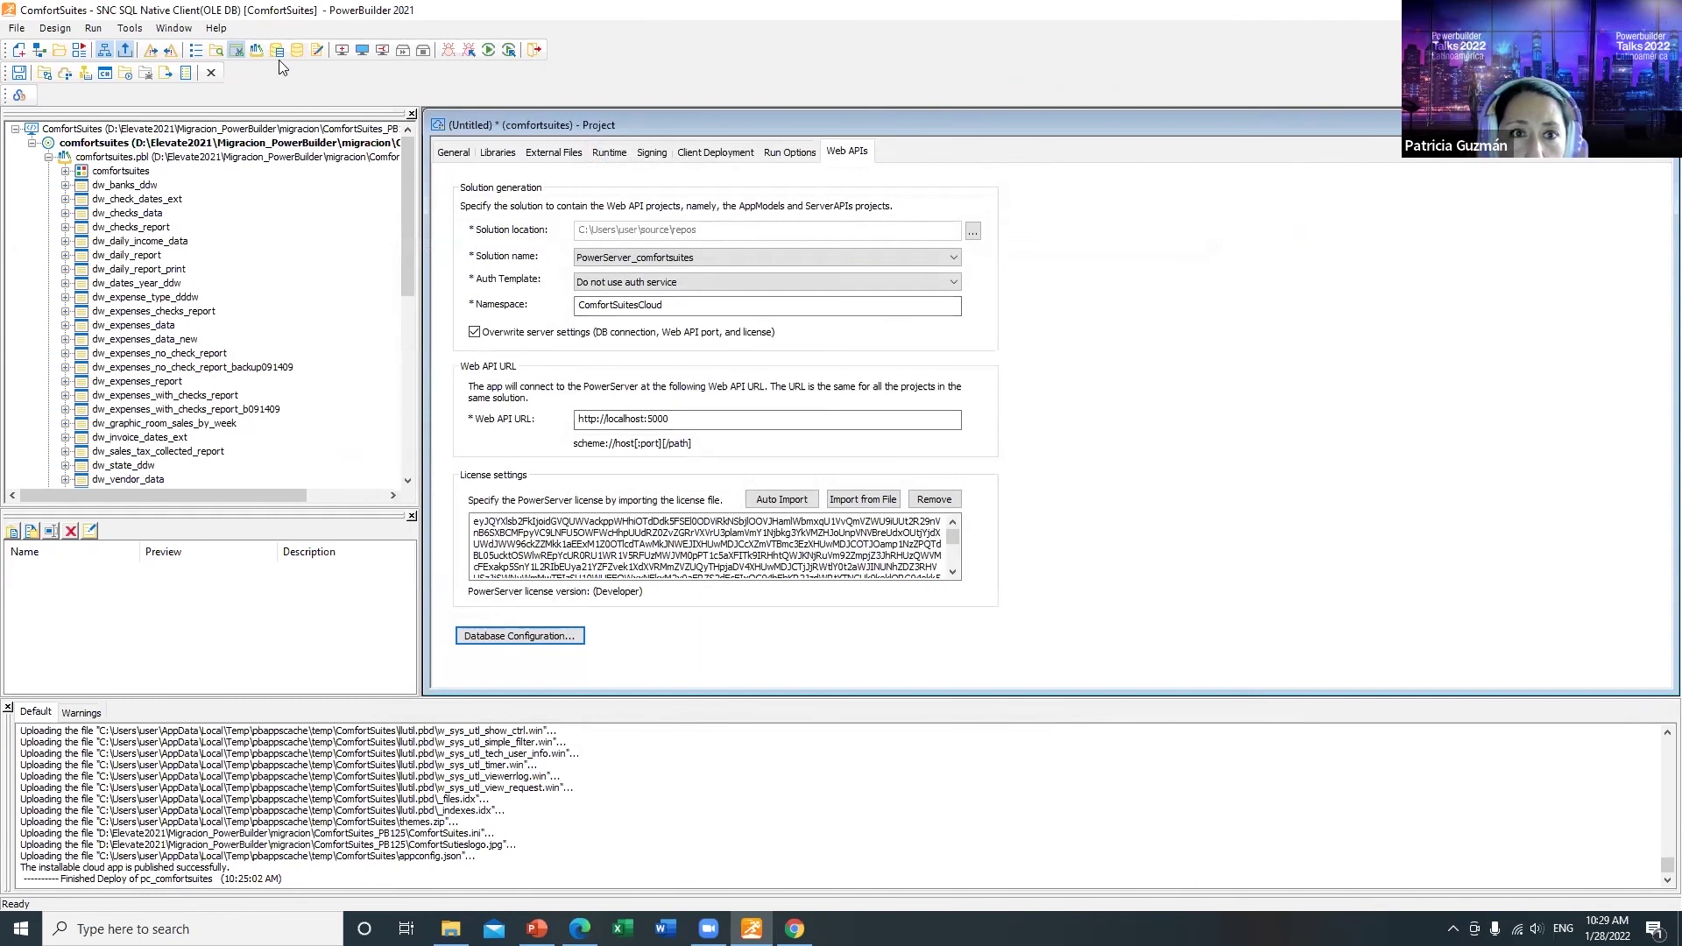
Step: Copy server name DESKTOP-UNLCBSJ from the ComfortSuites database profile, then reopen Database Configuration
left_click(278, 54)
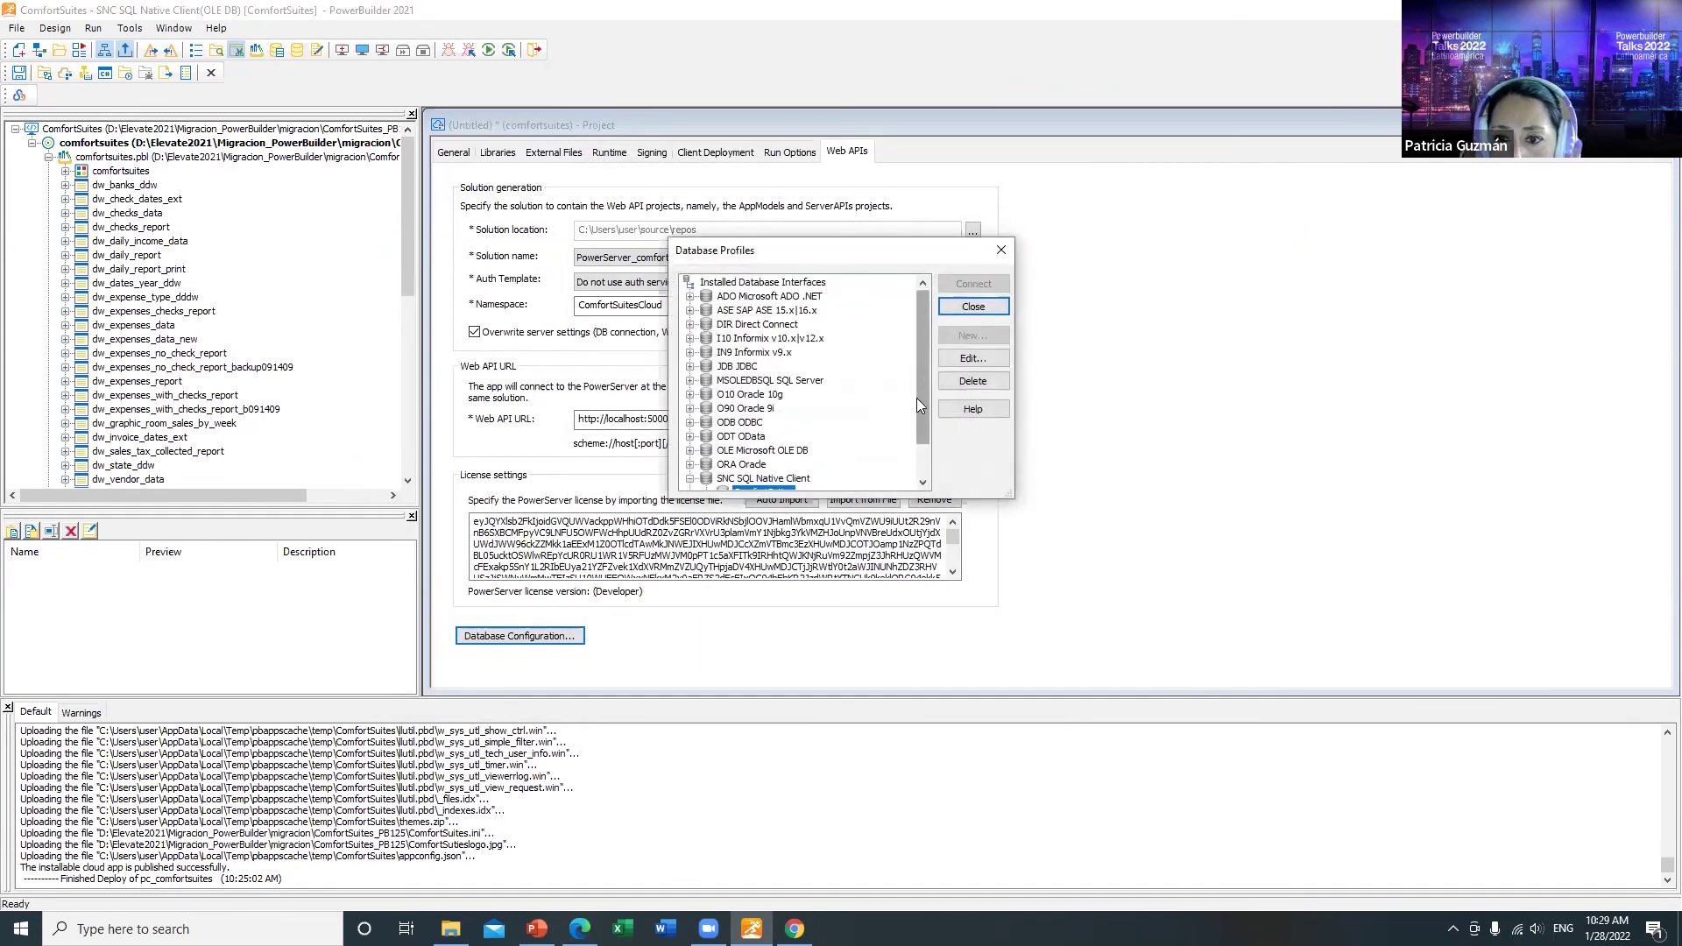
scroll(916, 397, "down", 1)
left_click(964, 358)
left_click(907, 298)
left_click(804, 377)
left_click_drag(804, 375, 882, 376)
key("ctrl+c")
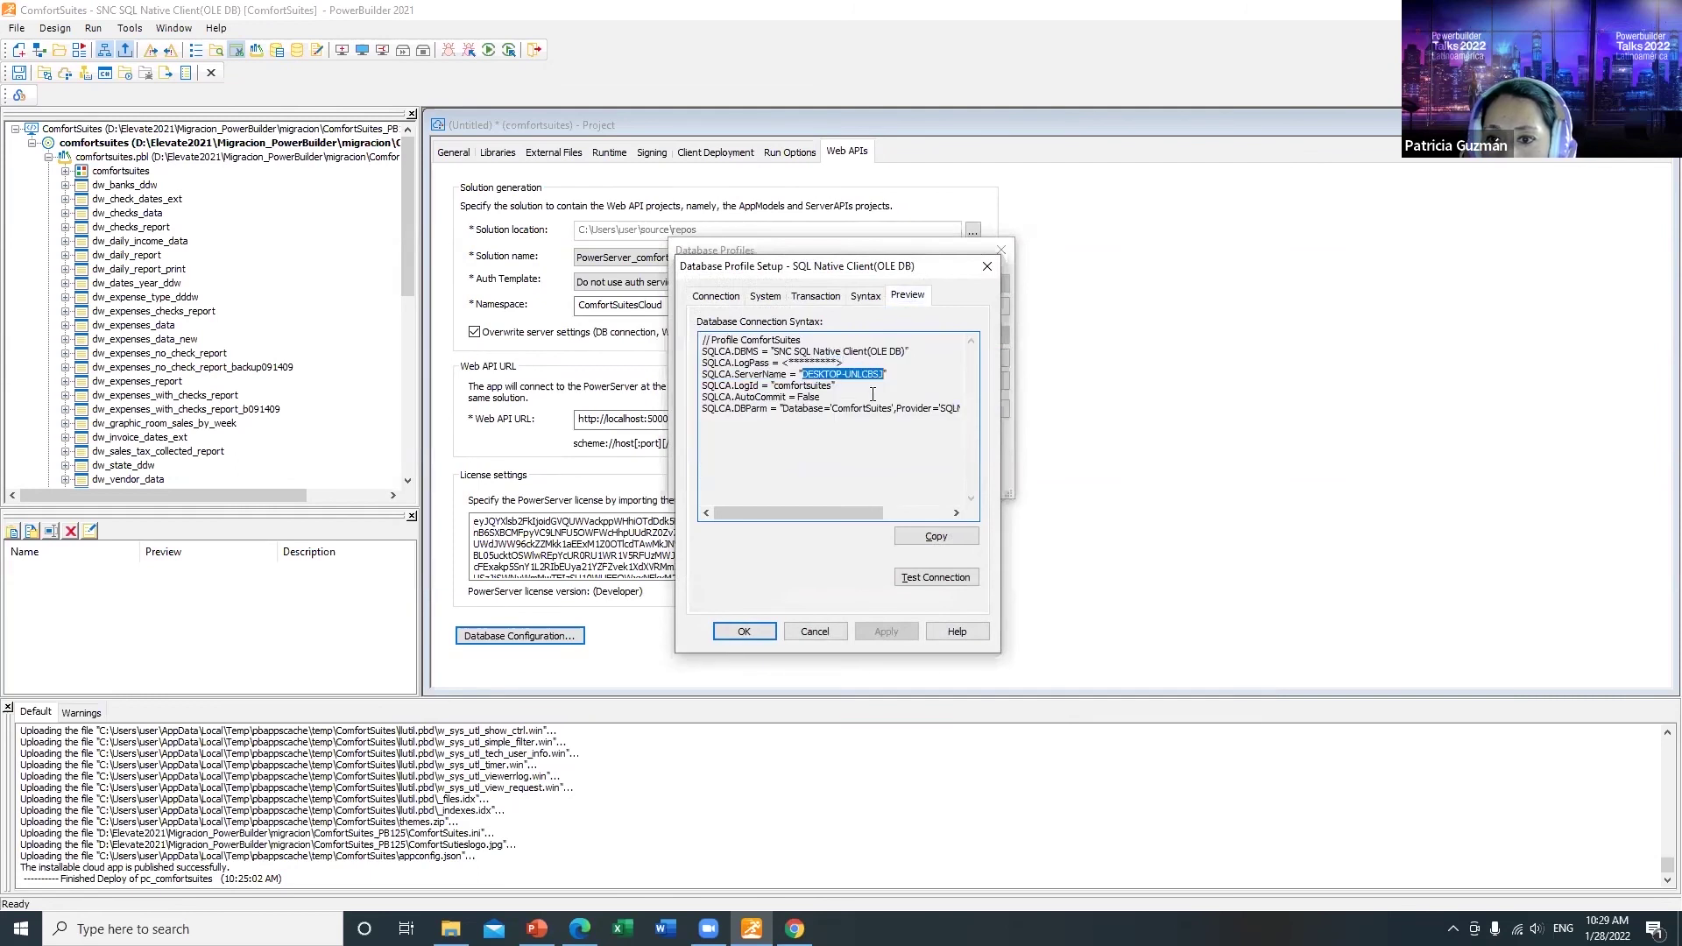
left_click(814, 631)
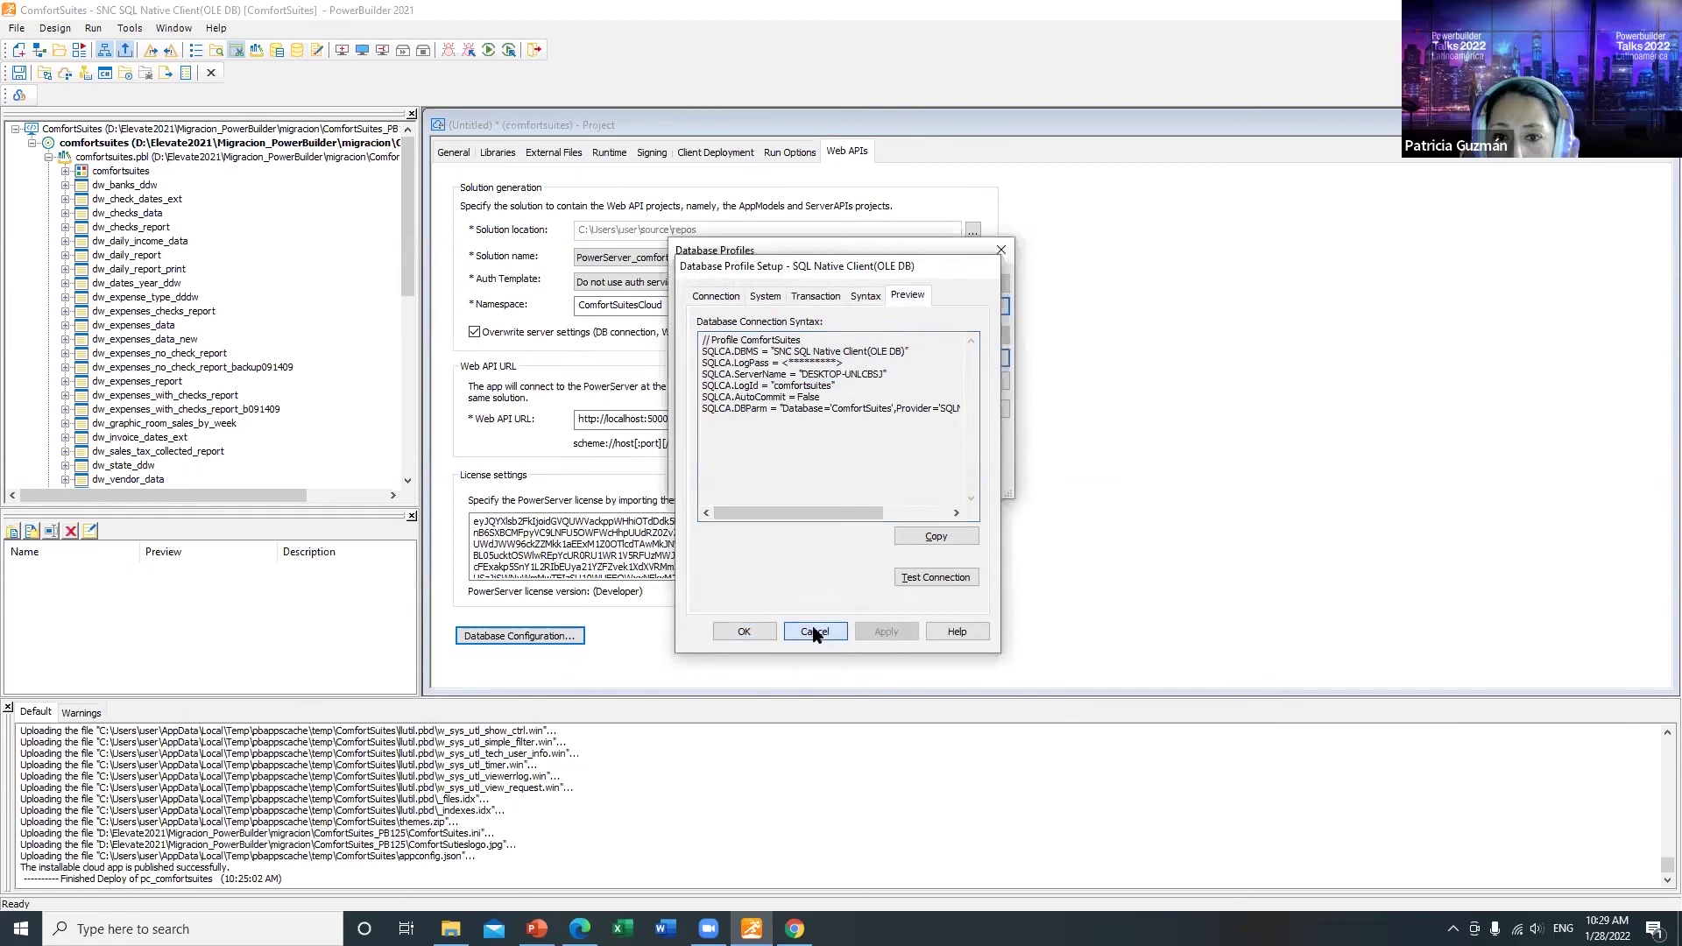
left_click(972, 309)
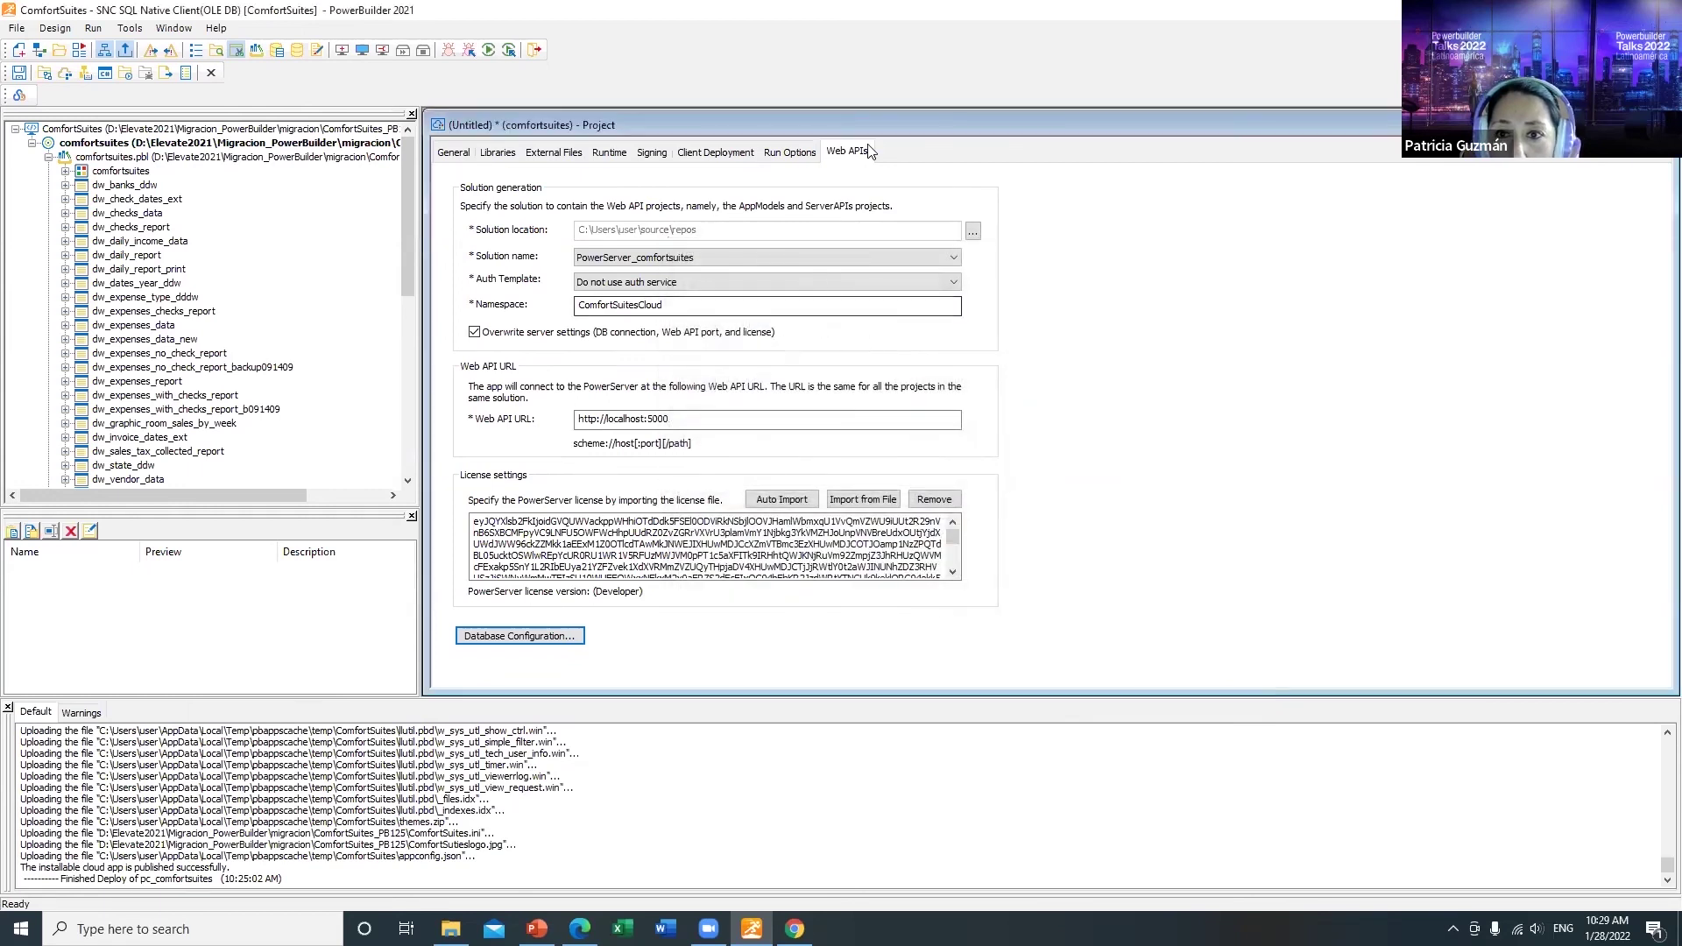
left_click(520, 635)
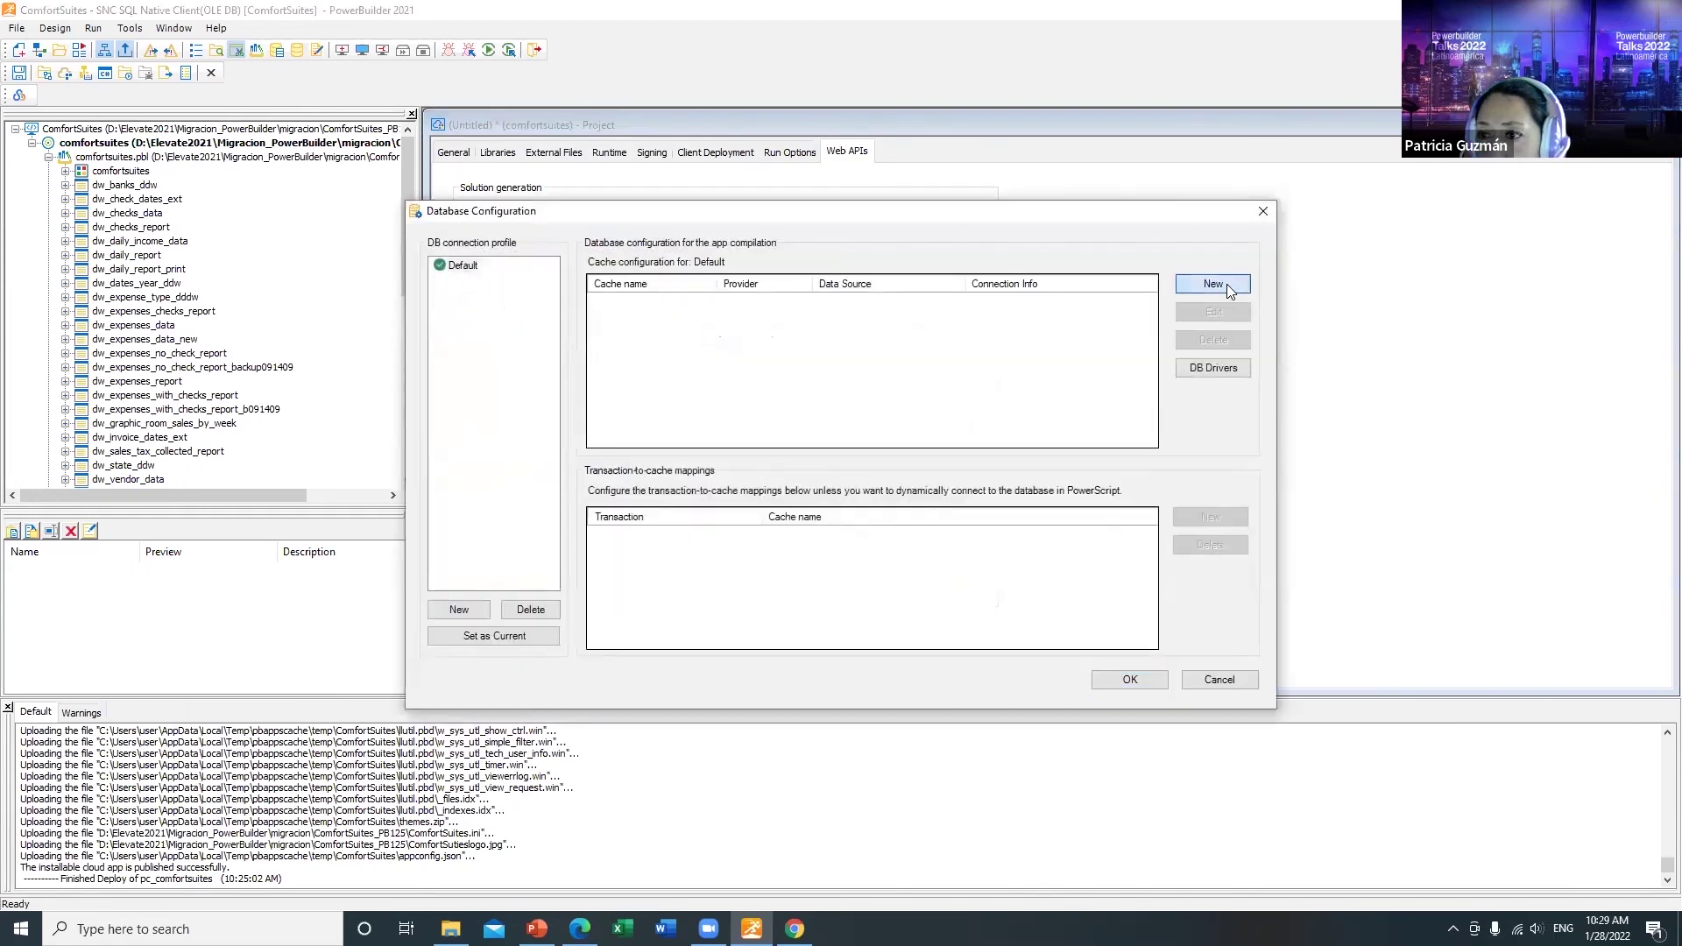
Step: Start a SQL Server cache with host DESKTOP-UNLCBSJ and SQL Server Authentication
left_click(1224, 284)
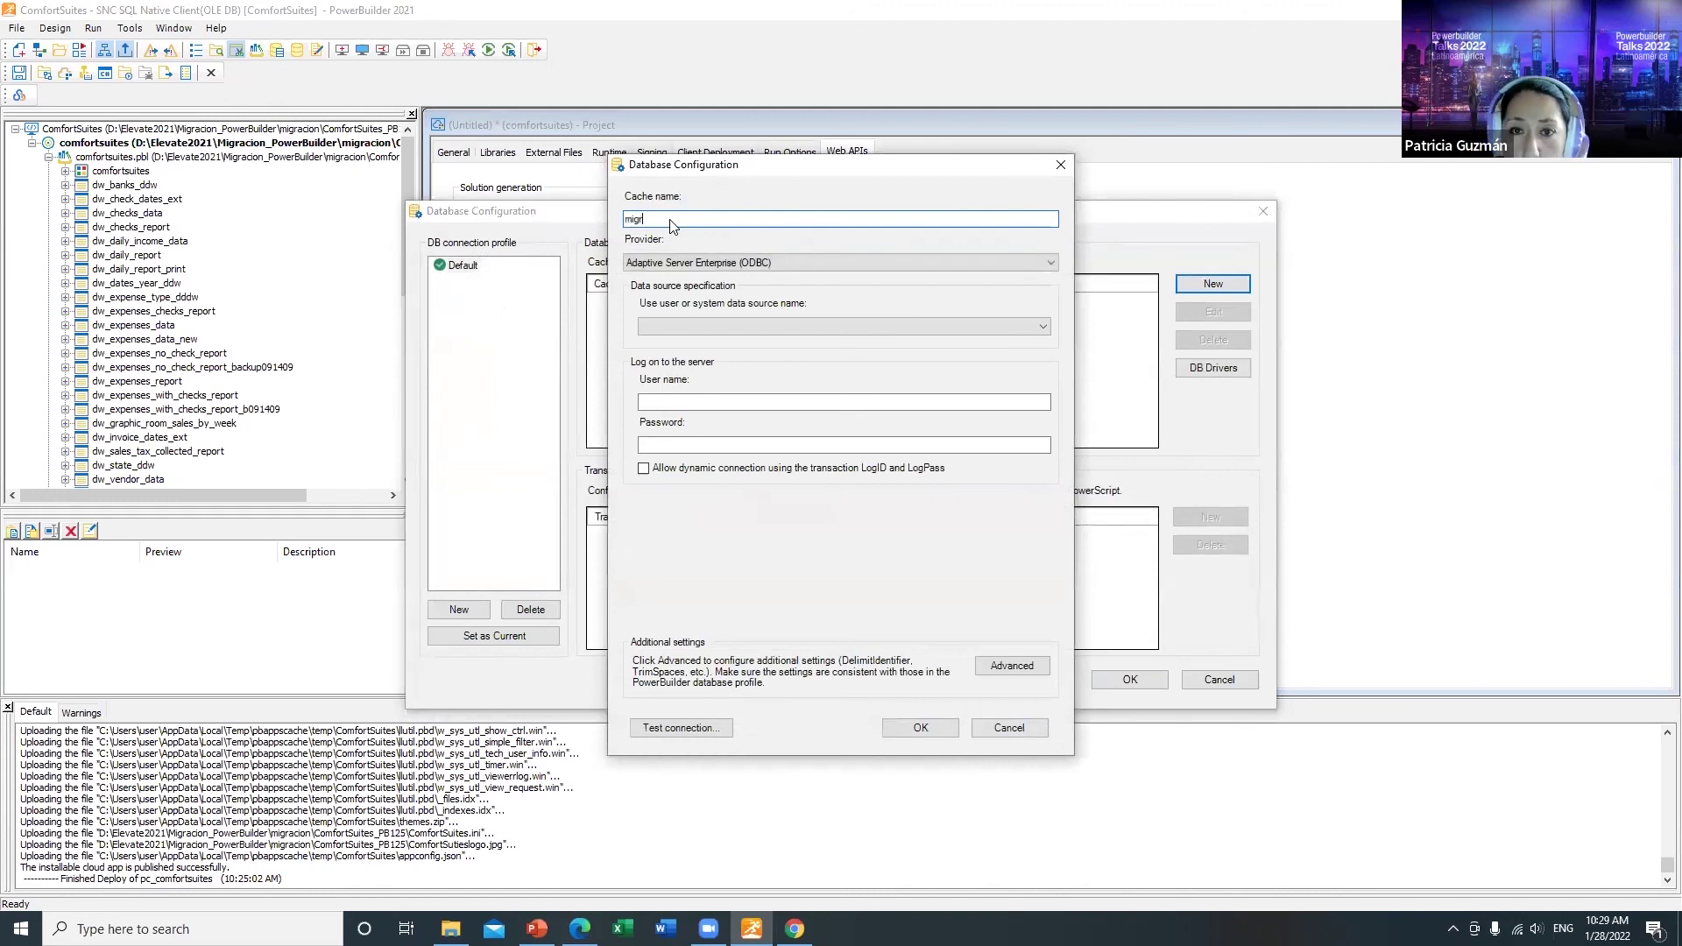
left_click(846, 258)
left_click(664, 347)
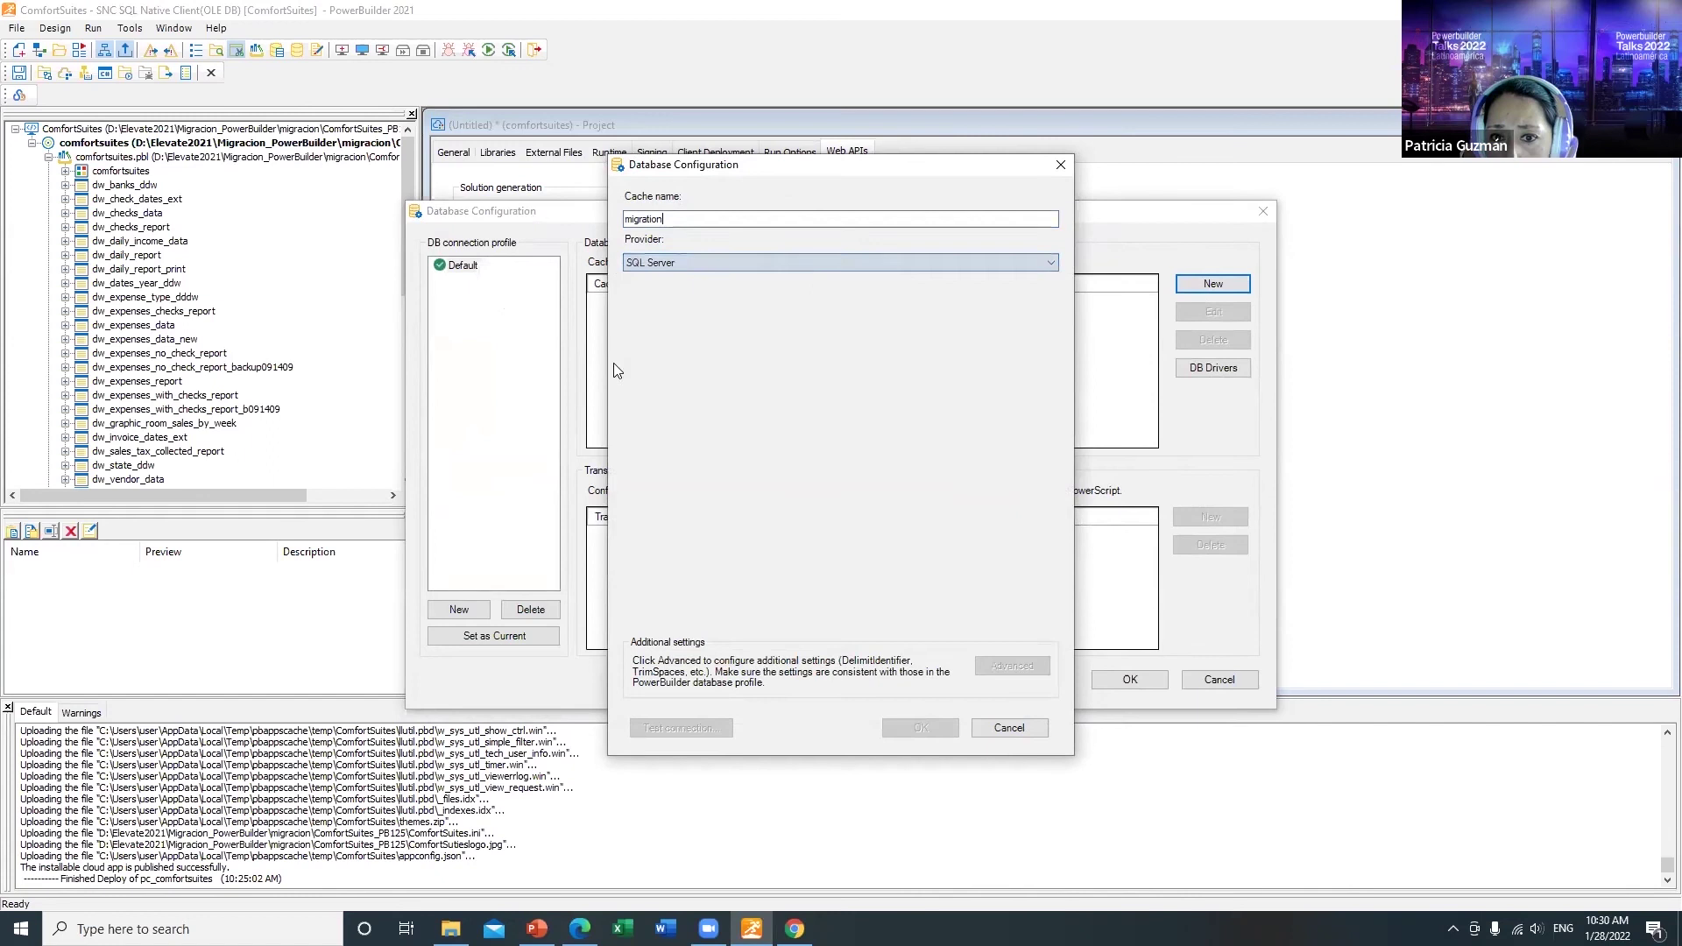
left_click(698, 306)
key("ctrl+v")
left_click(716, 411)
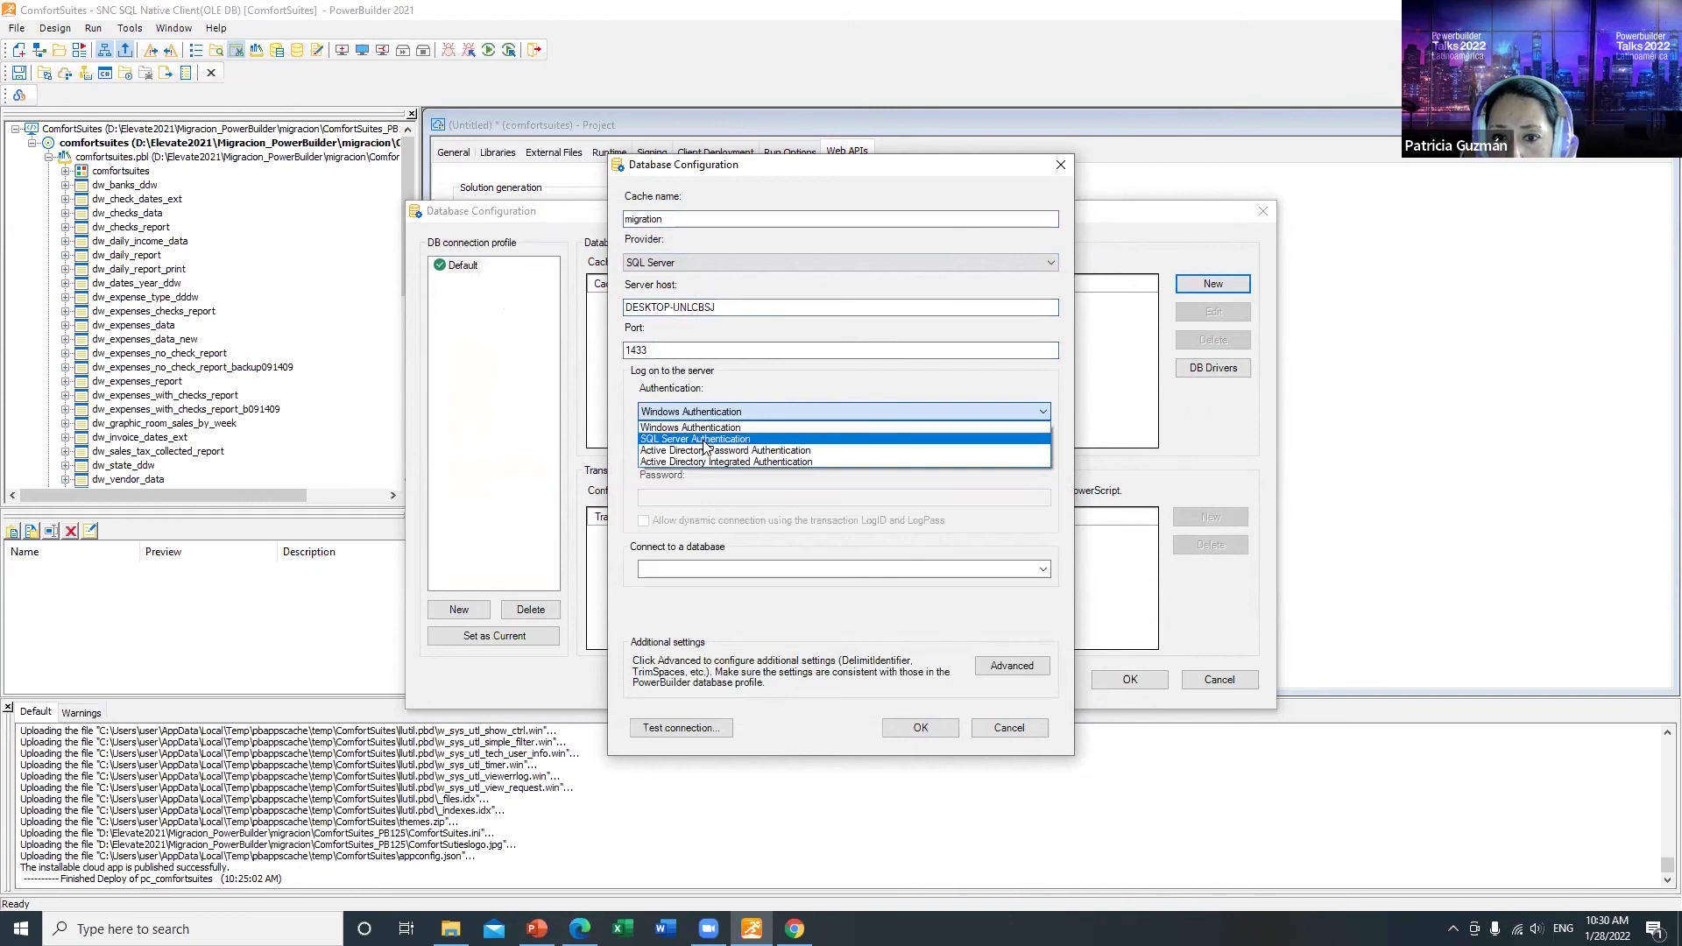
left_click(701, 439)
Step: Enter the database login, select the ComfortSuites database, test the connection, and save the migration cache
left_click(745, 454)
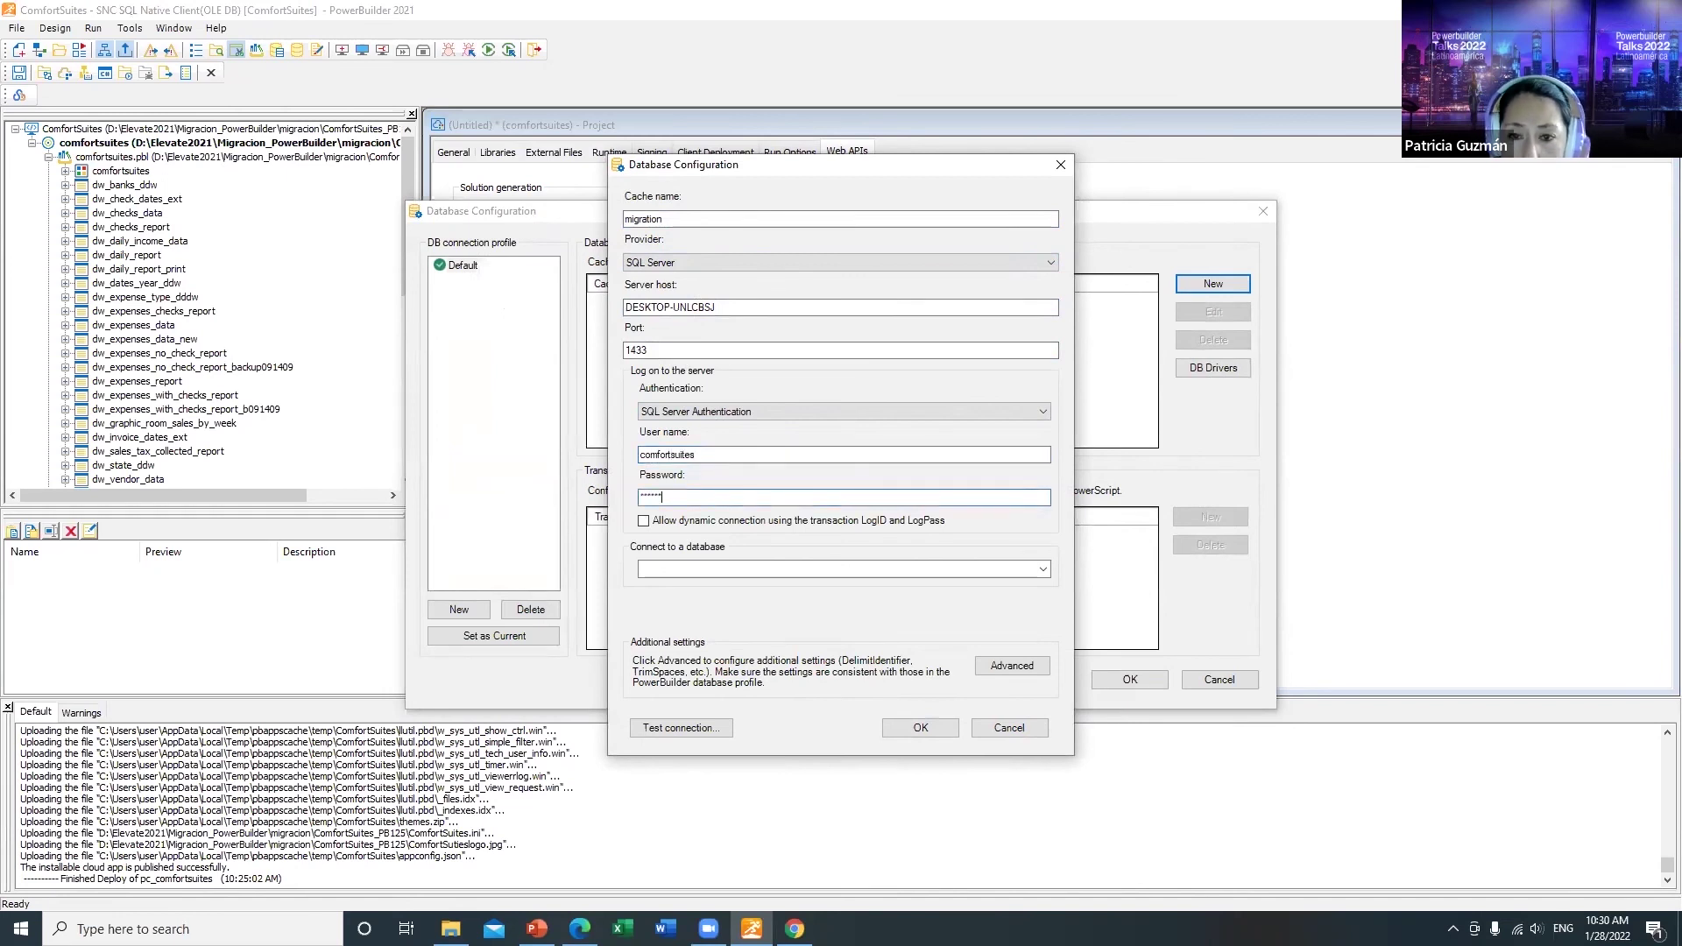
left_click(1042, 570)
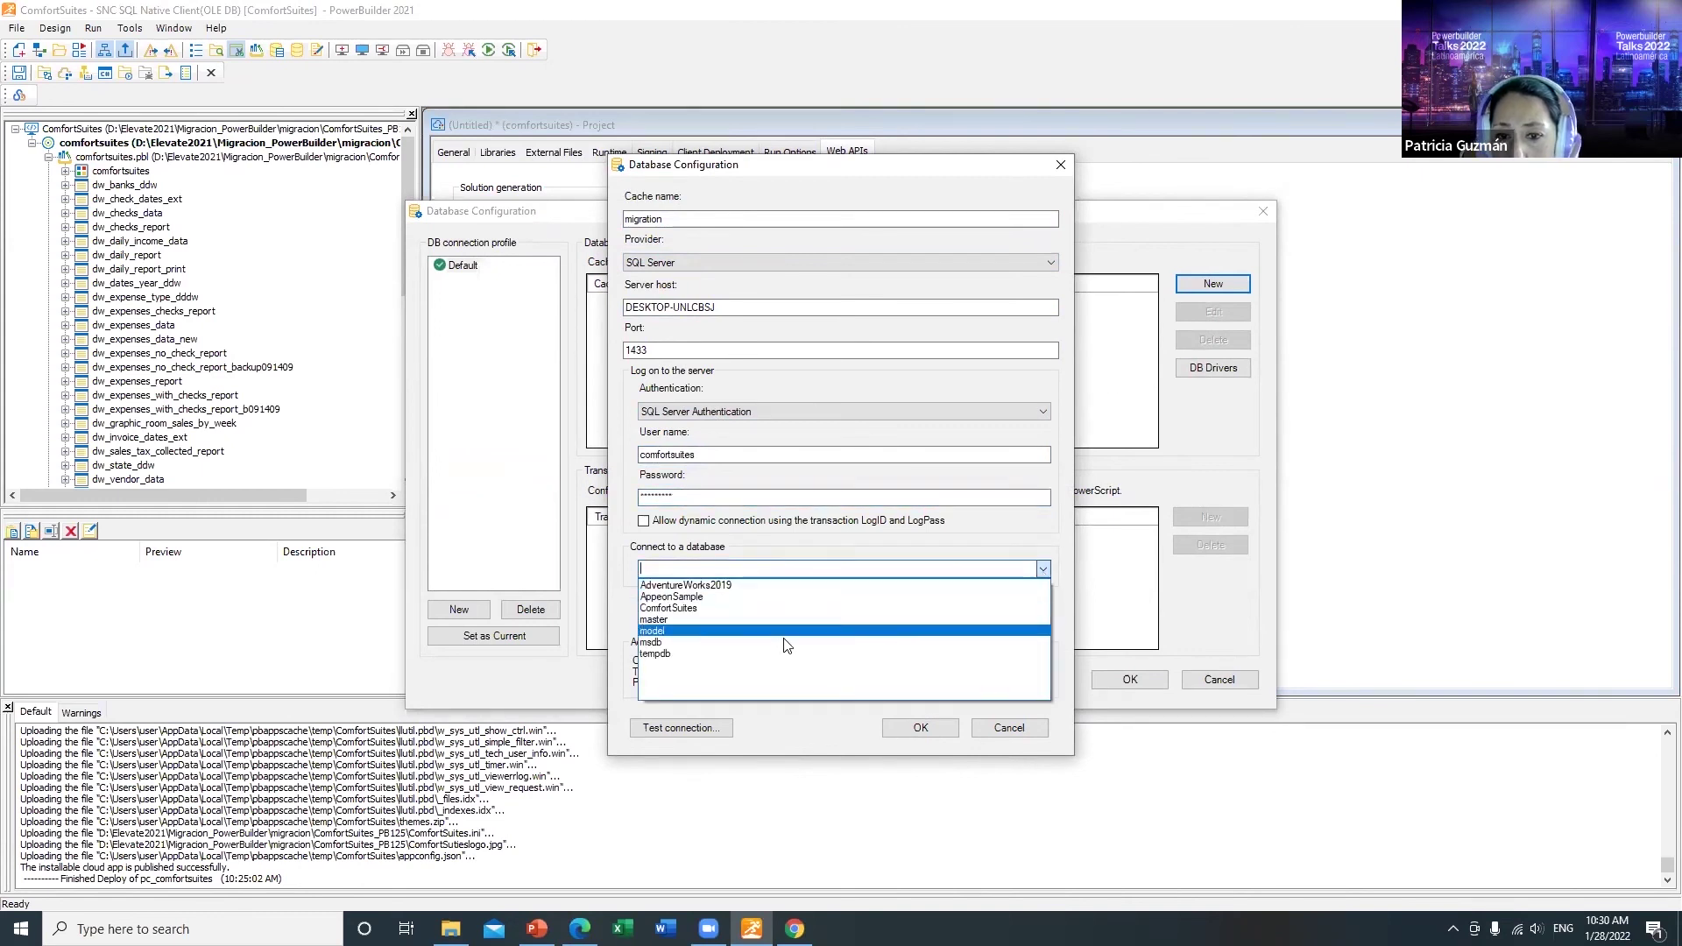
left_click(674, 608)
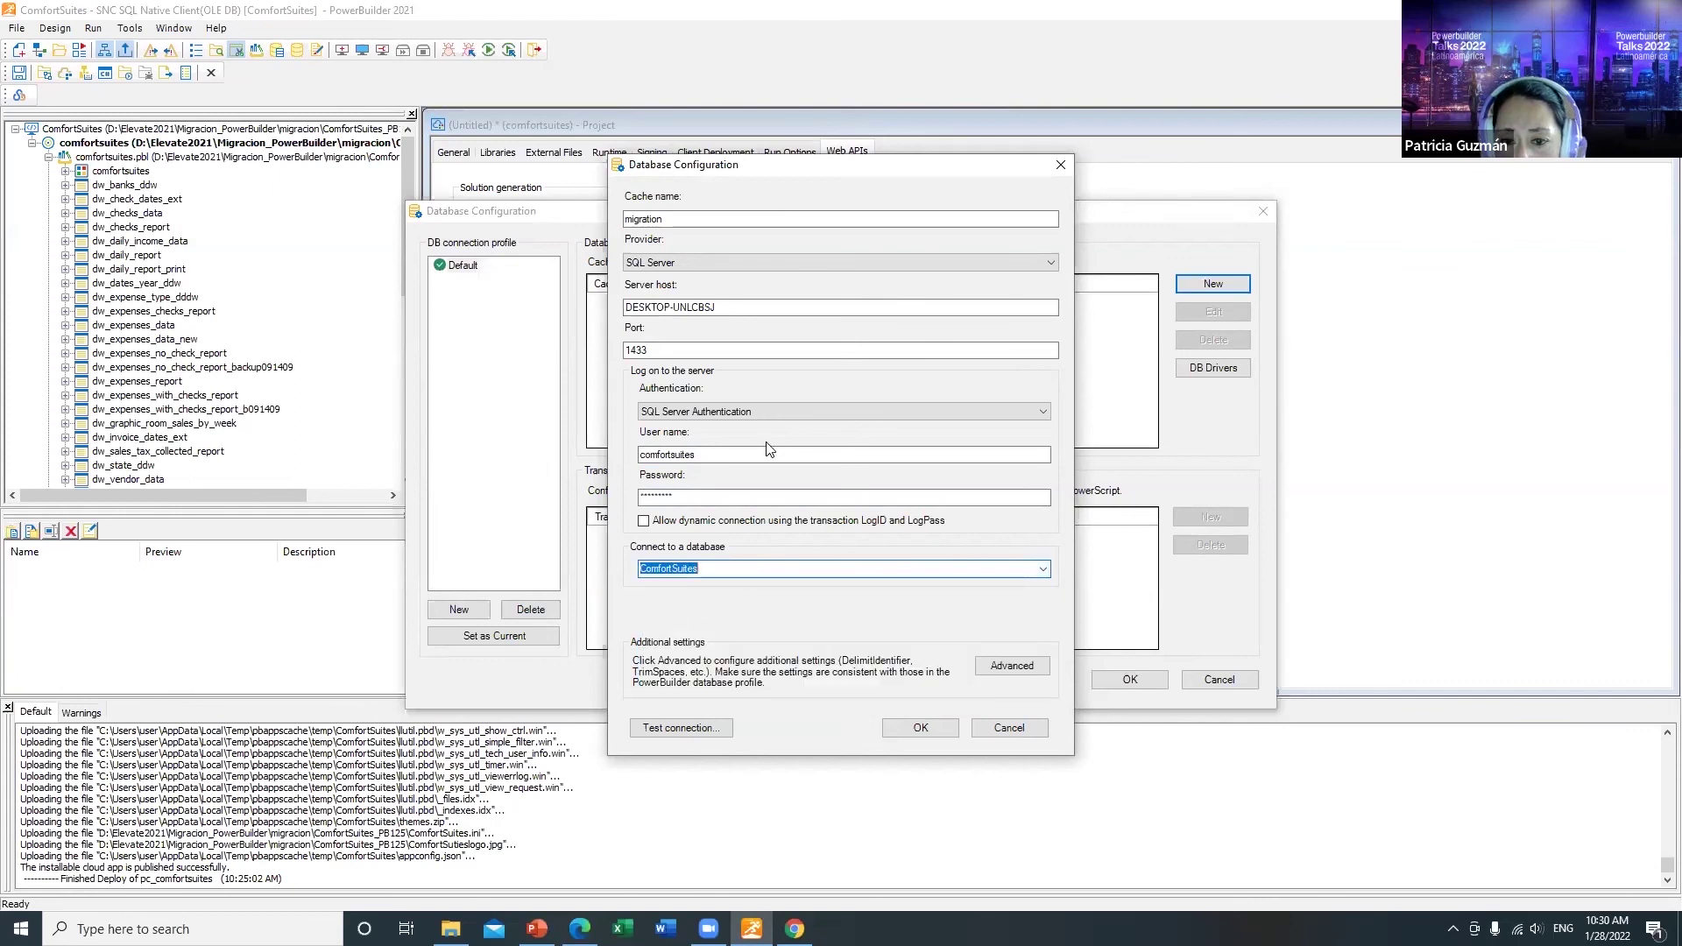
left_click(711, 727)
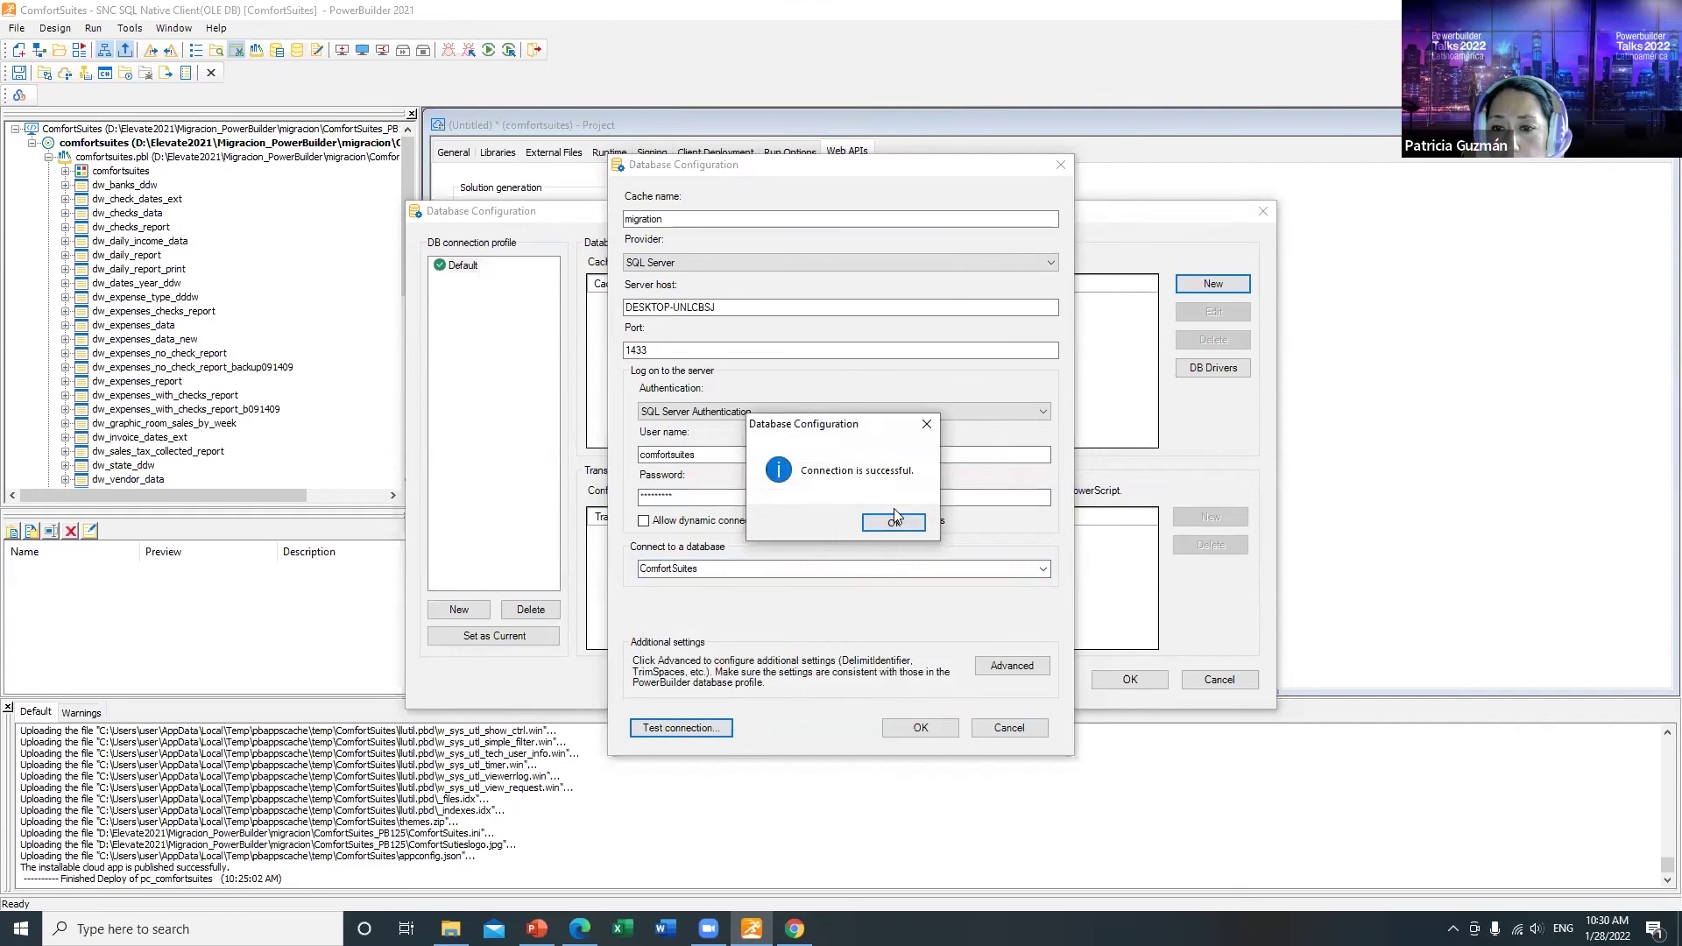
left_click(894, 519)
left_click(909, 727)
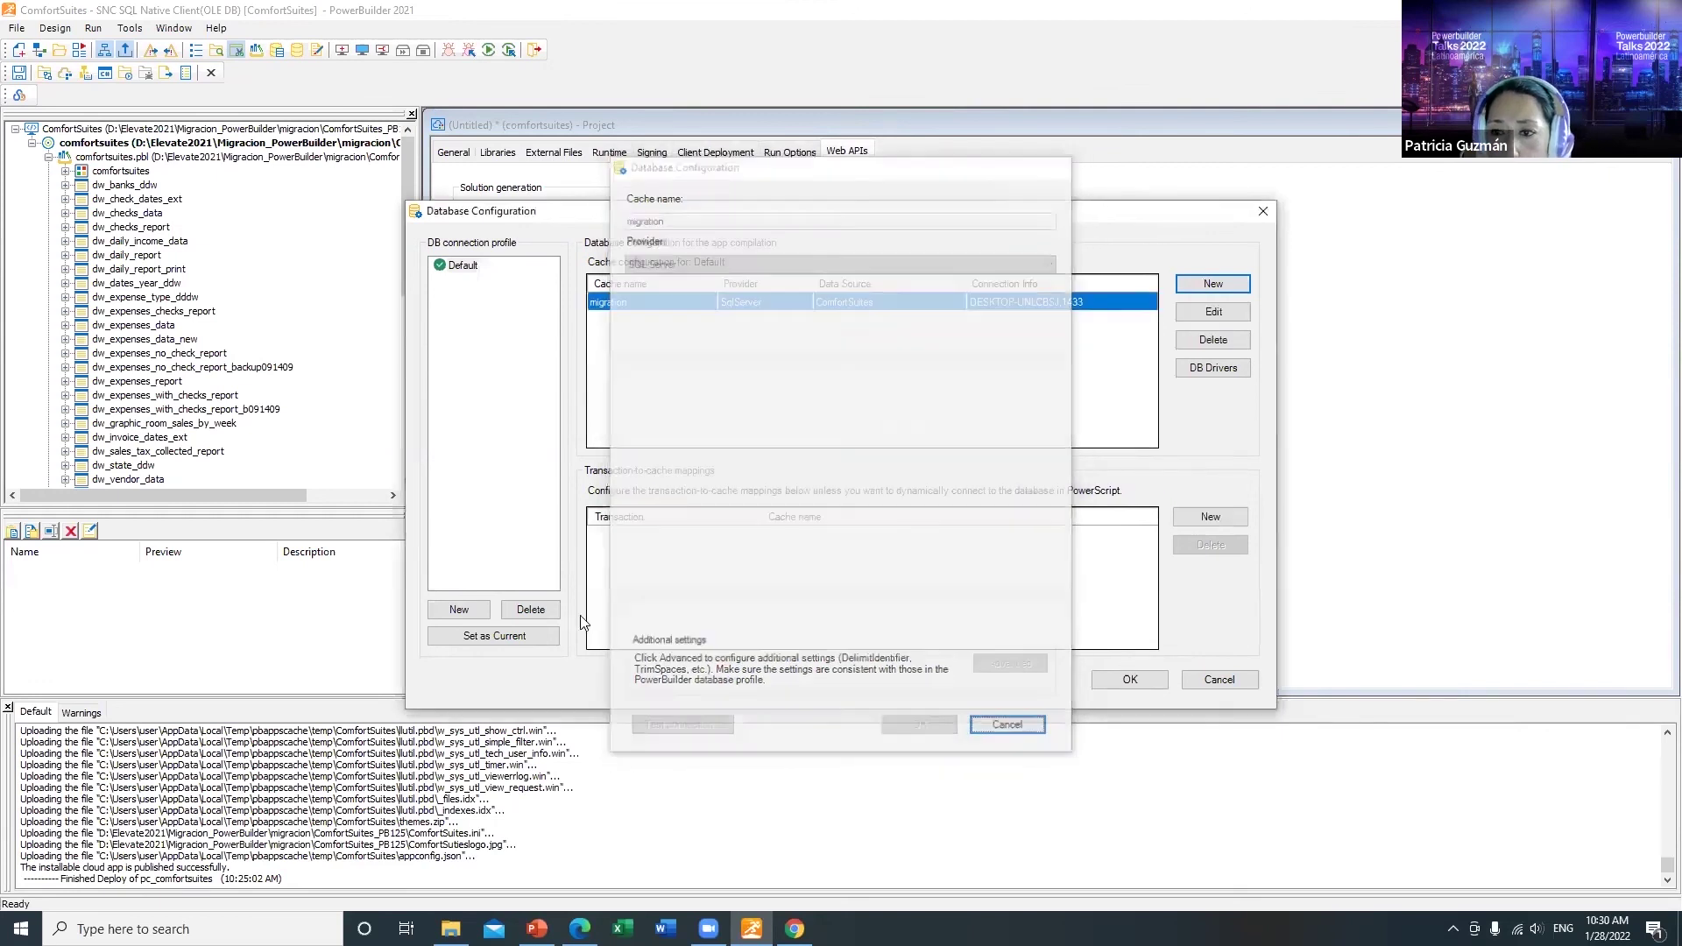
Step: Accept the license terms for the SQL Server driver package
left_click(1203, 375)
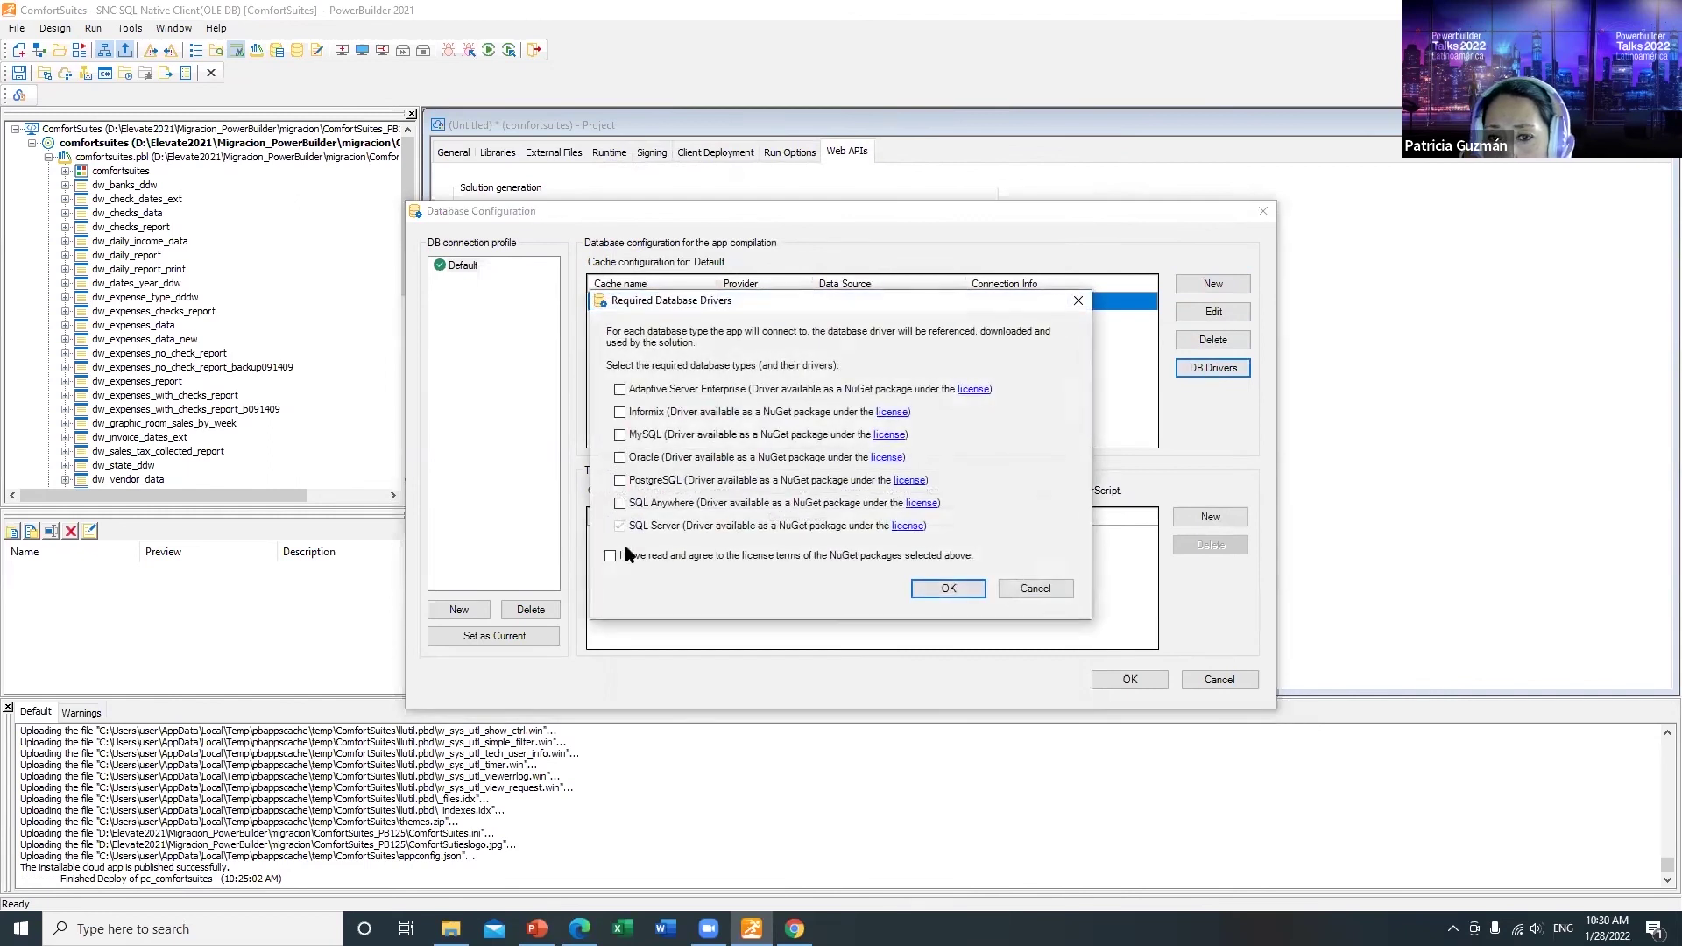
left_click(611, 557)
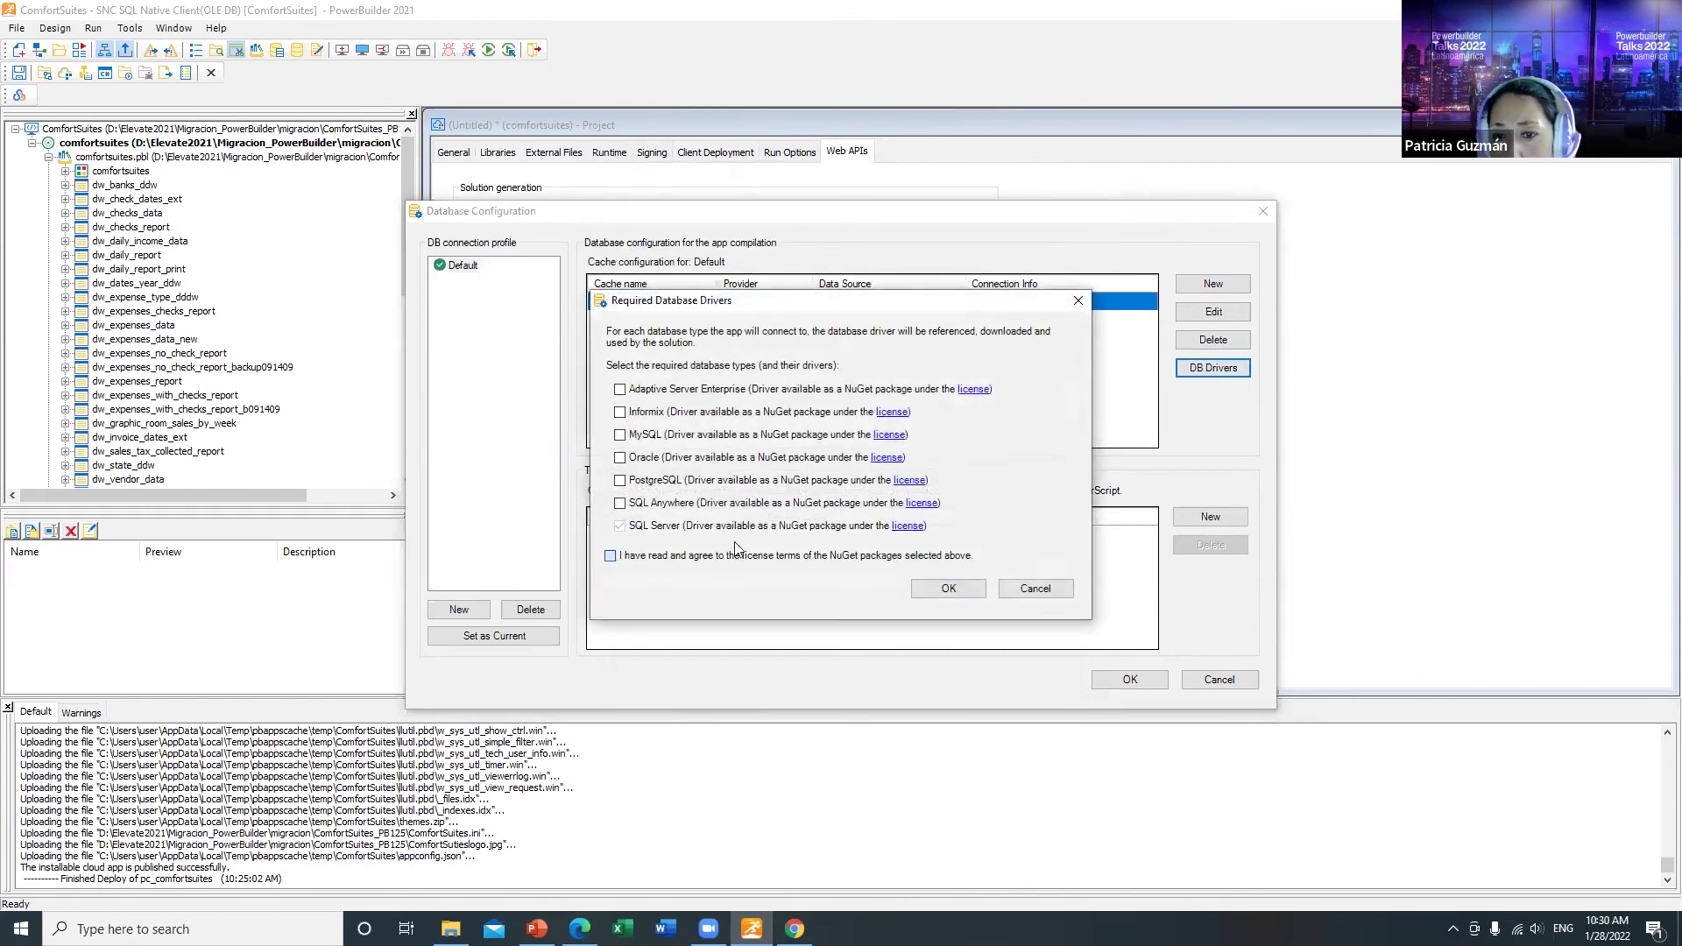
left_click(946, 588)
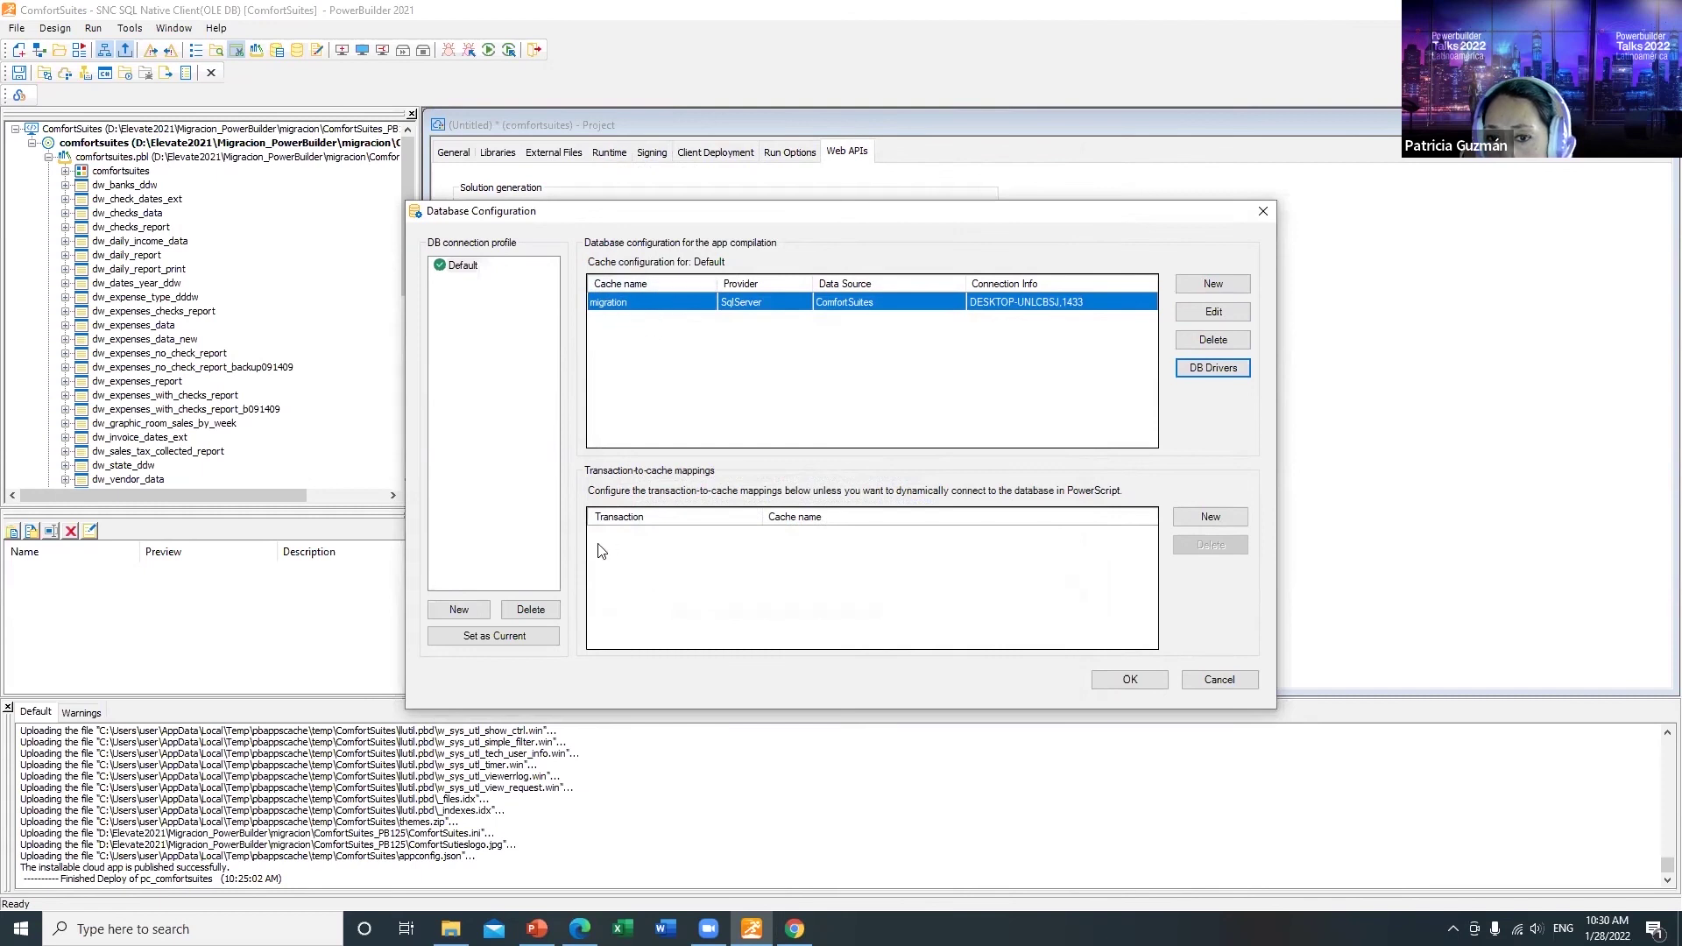
Step: Map transaction sqlca to the migration cache, make Default the current profile, and confirm
left_click(1209, 520)
left_click(671, 536)
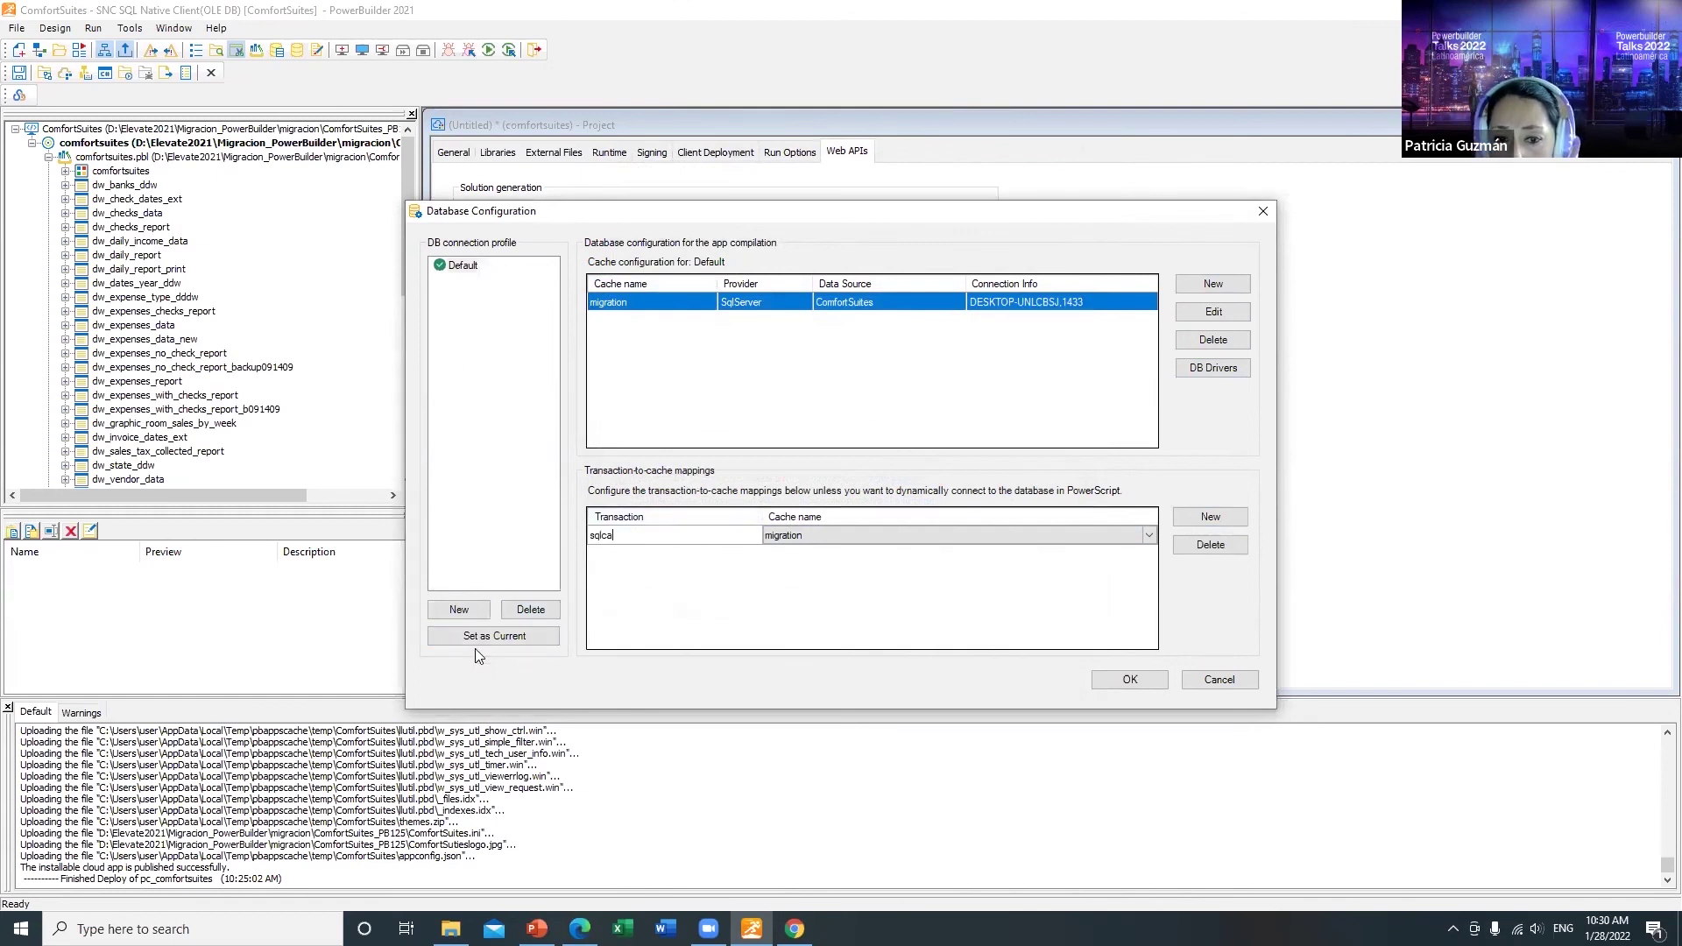
left_click(449, 270)
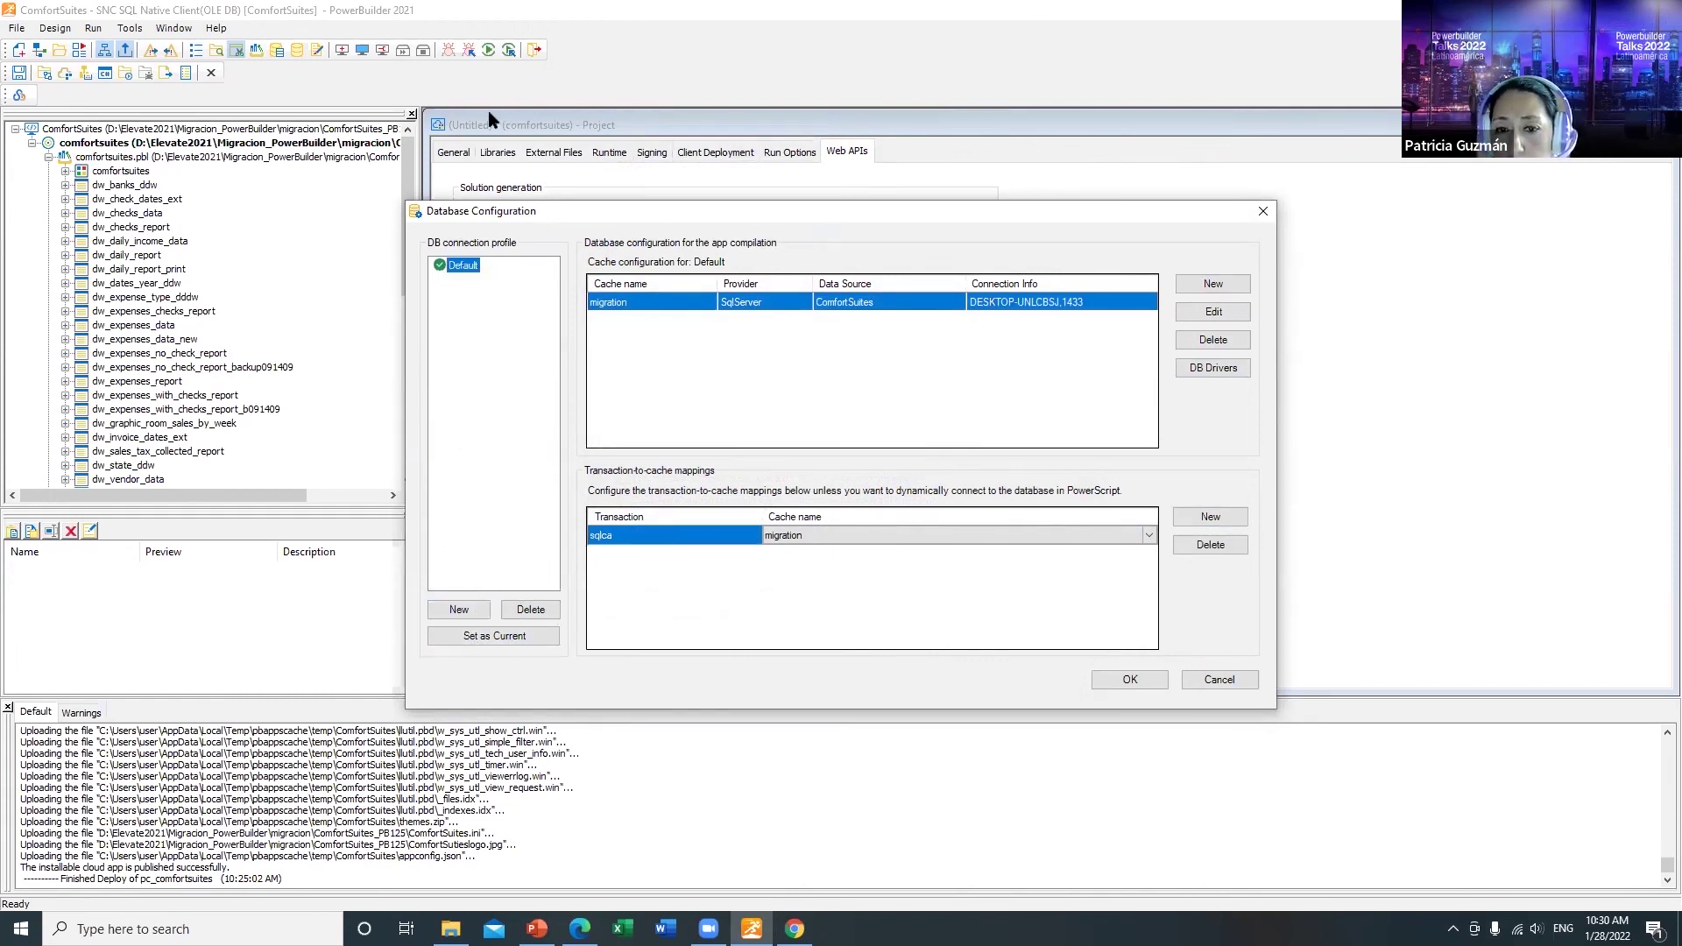
left_click(471, 635)
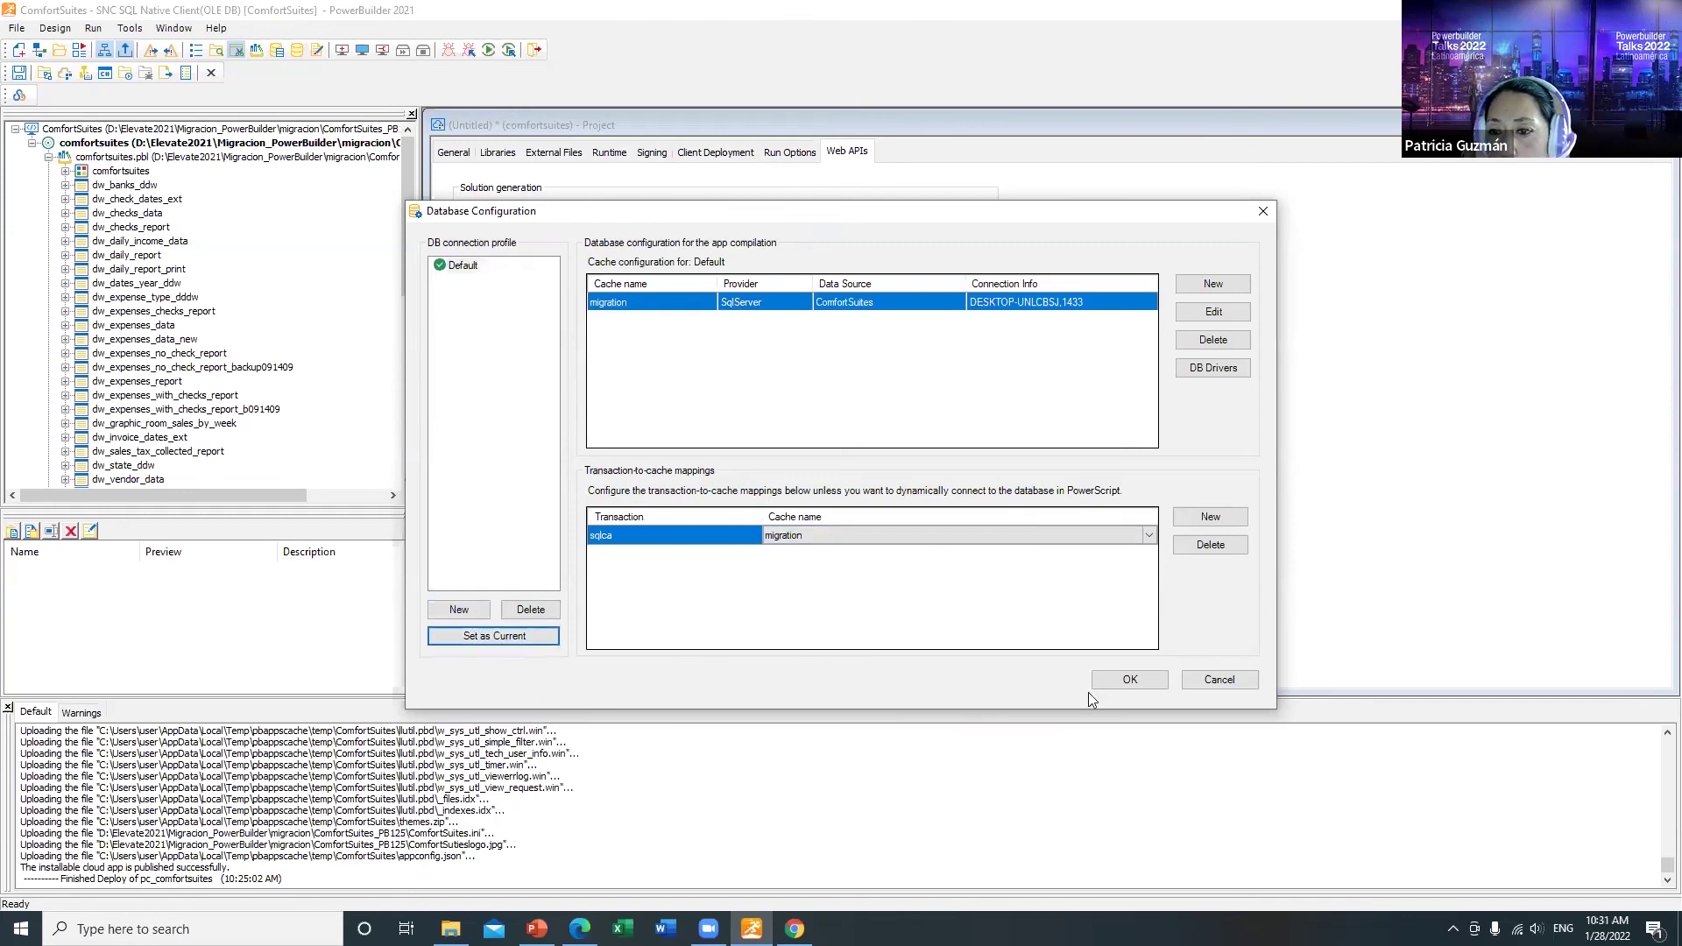
left_click(1128, 679)
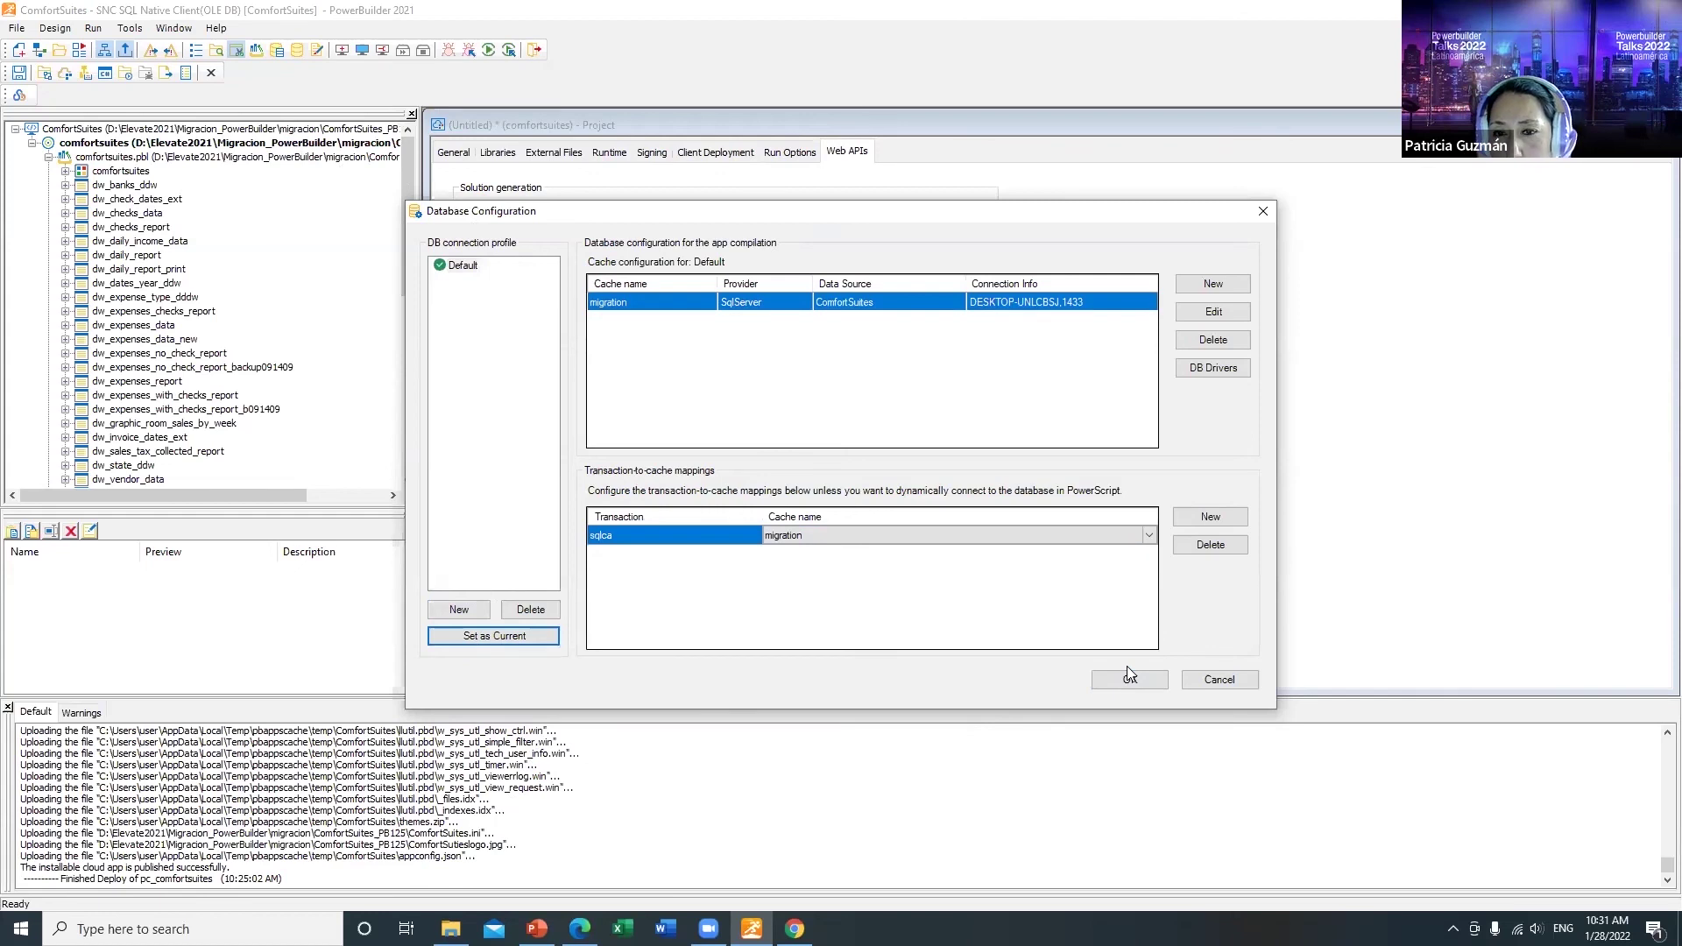
left_click(1137, 681)
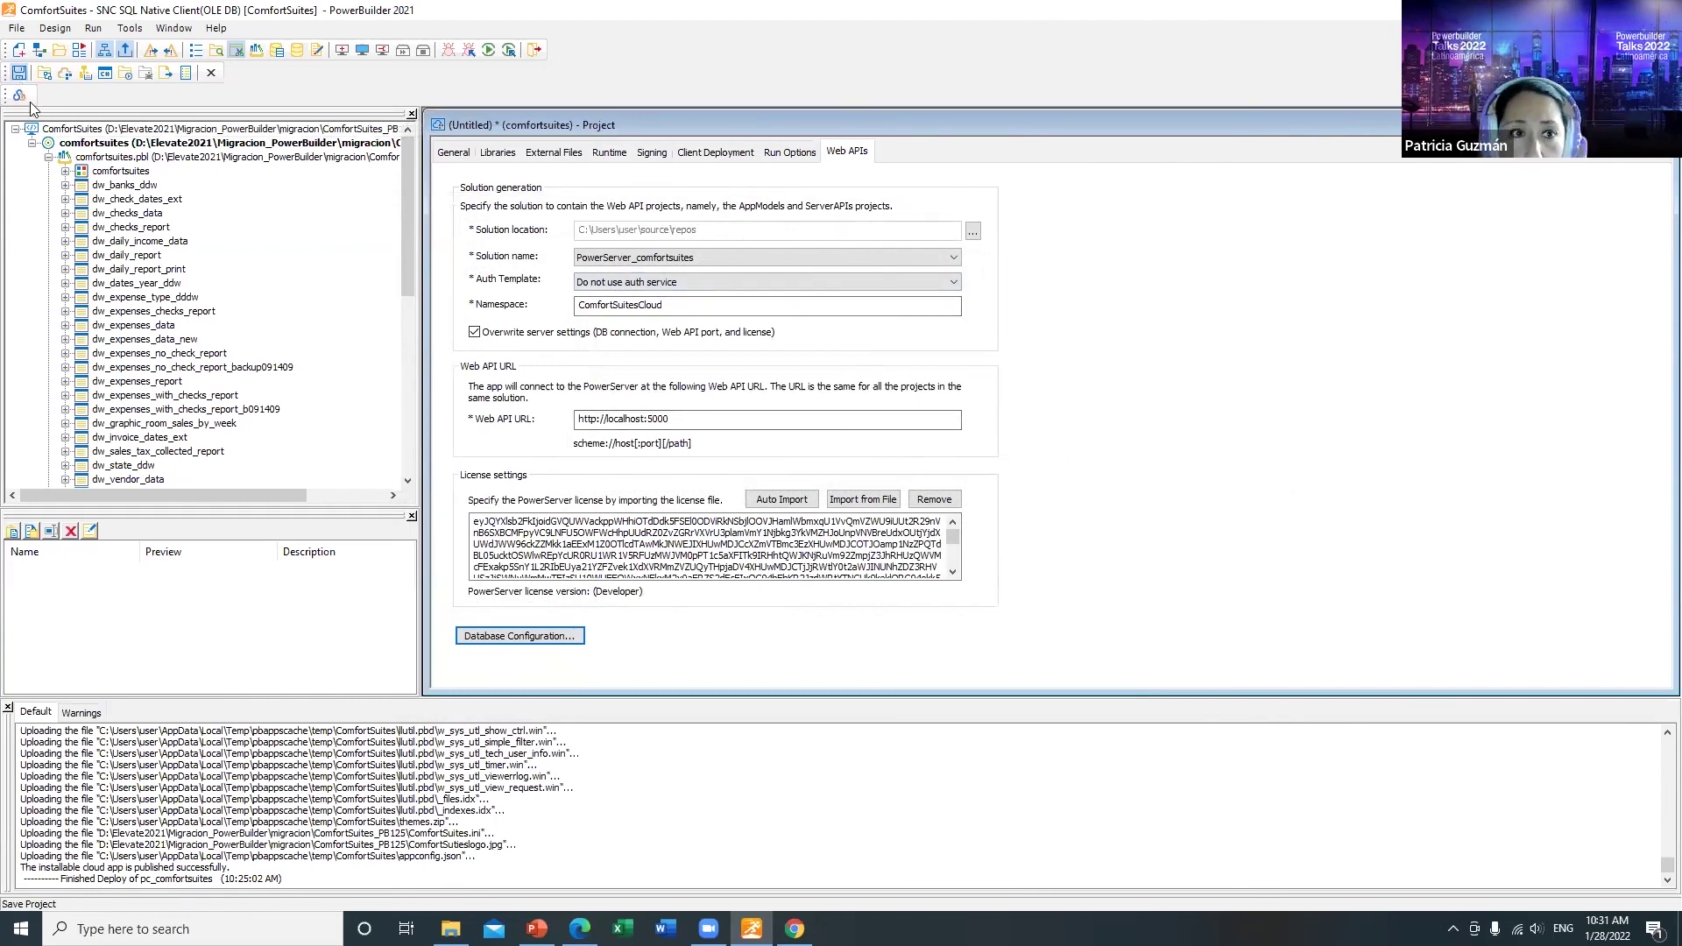
Step: Save the project as ps_comfortsuites and agree to report unsupported PowerScript features
left_click(18, 73)
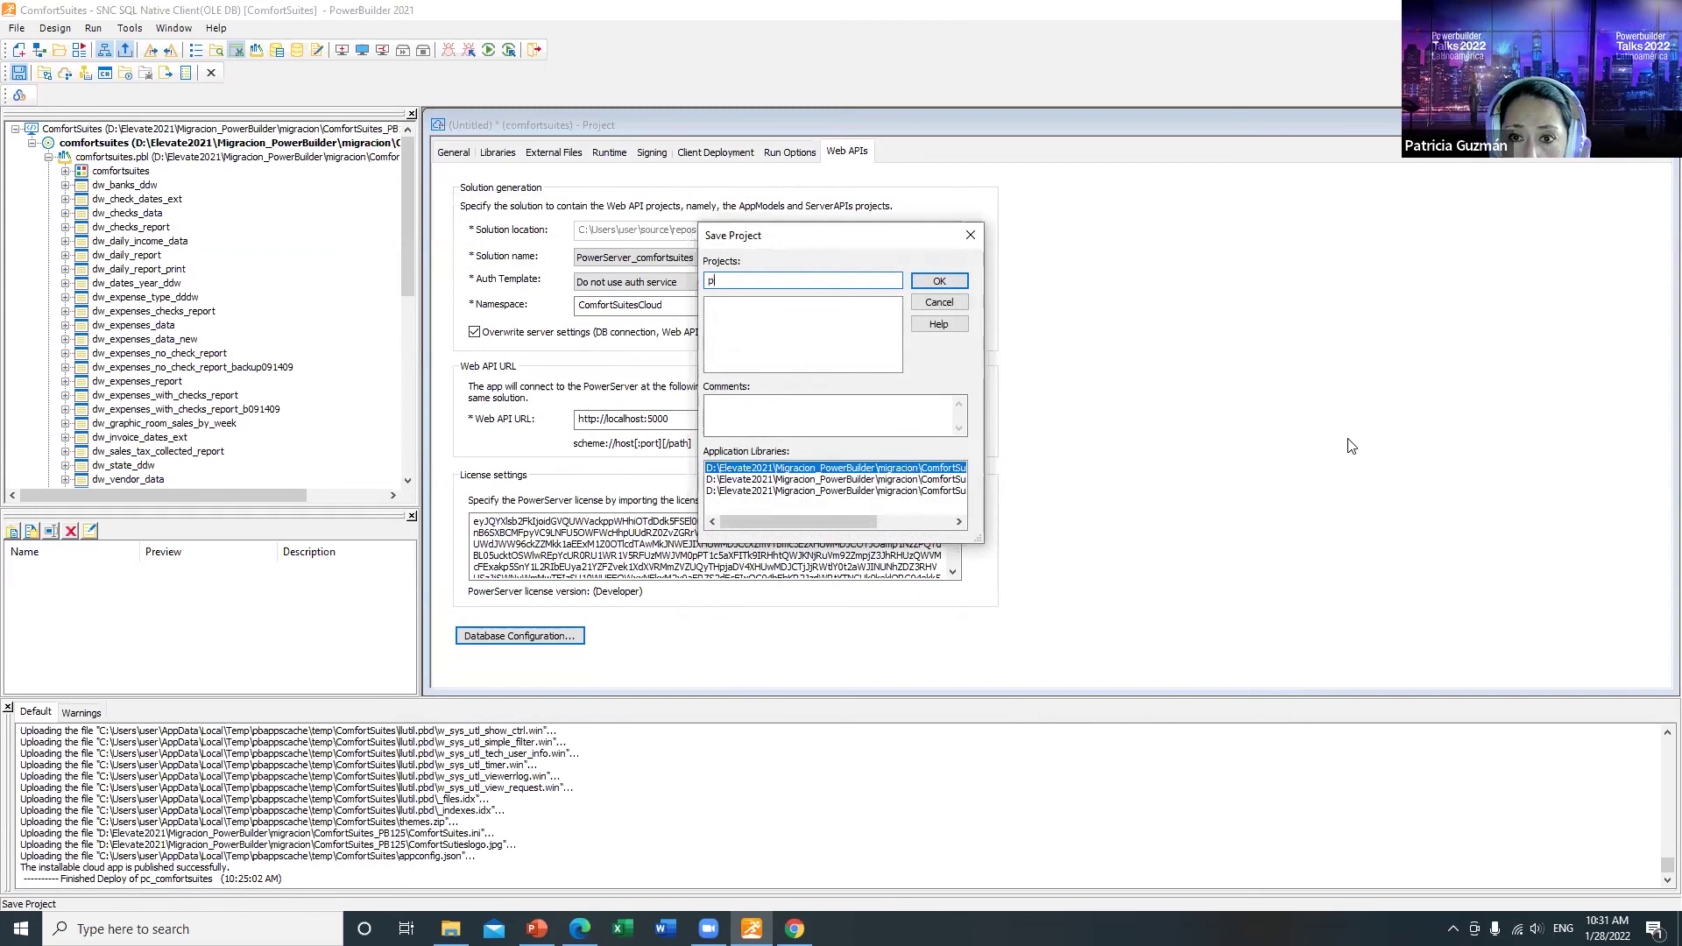
key("shift+F10")
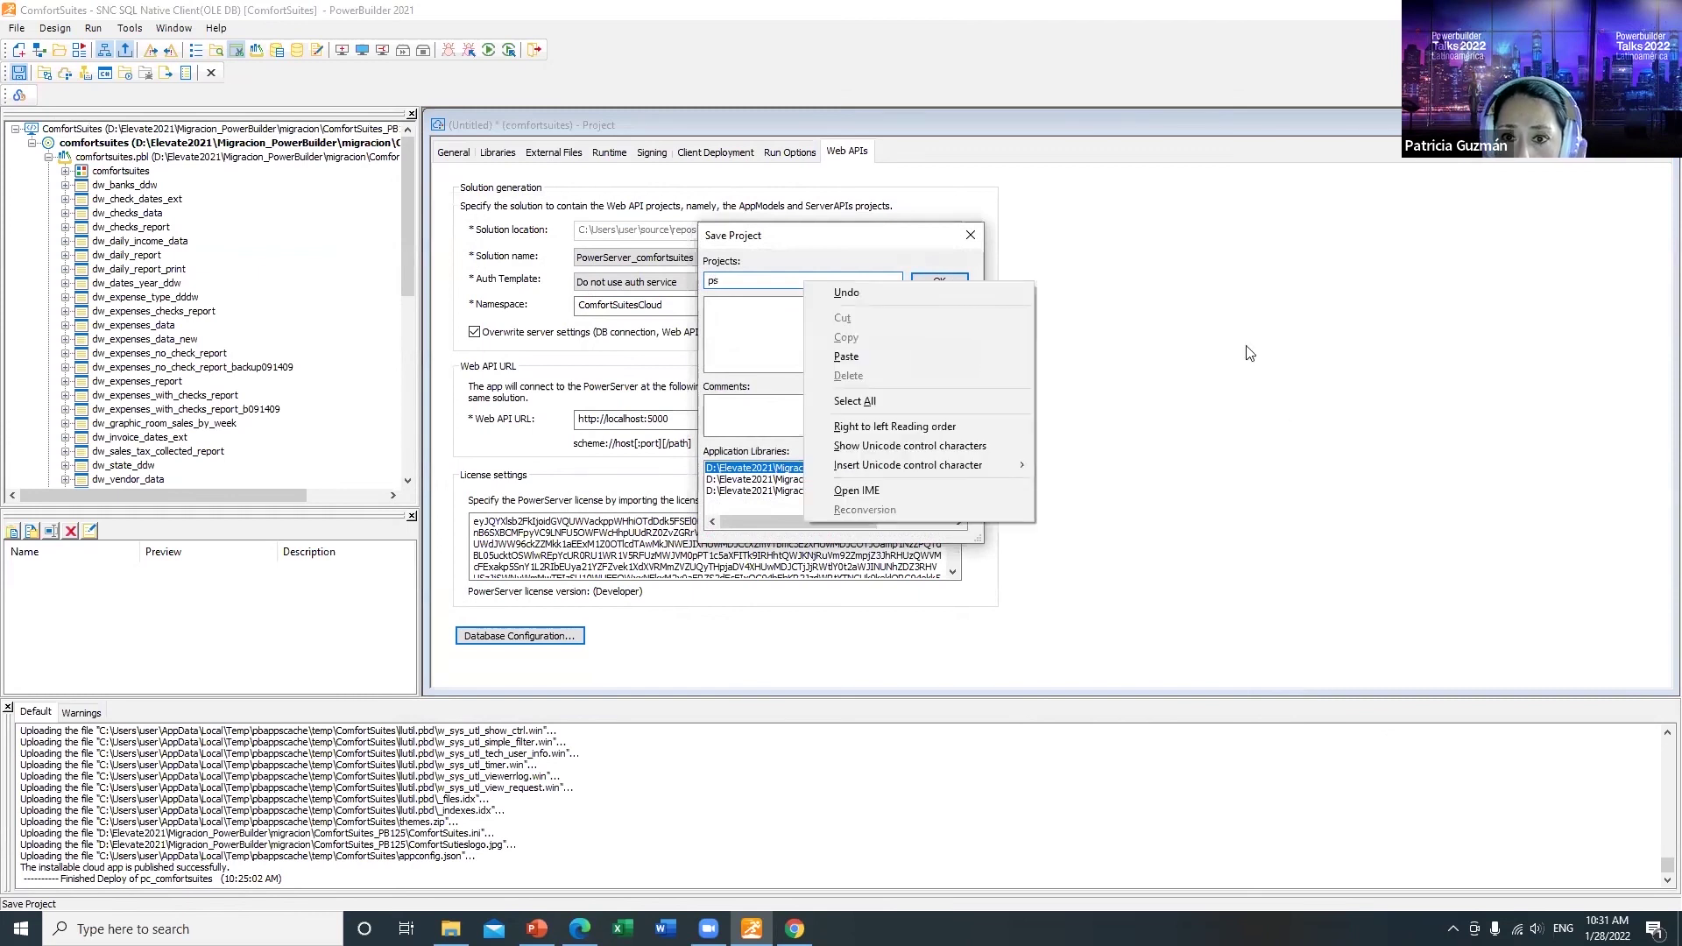
left_click(764, 274)
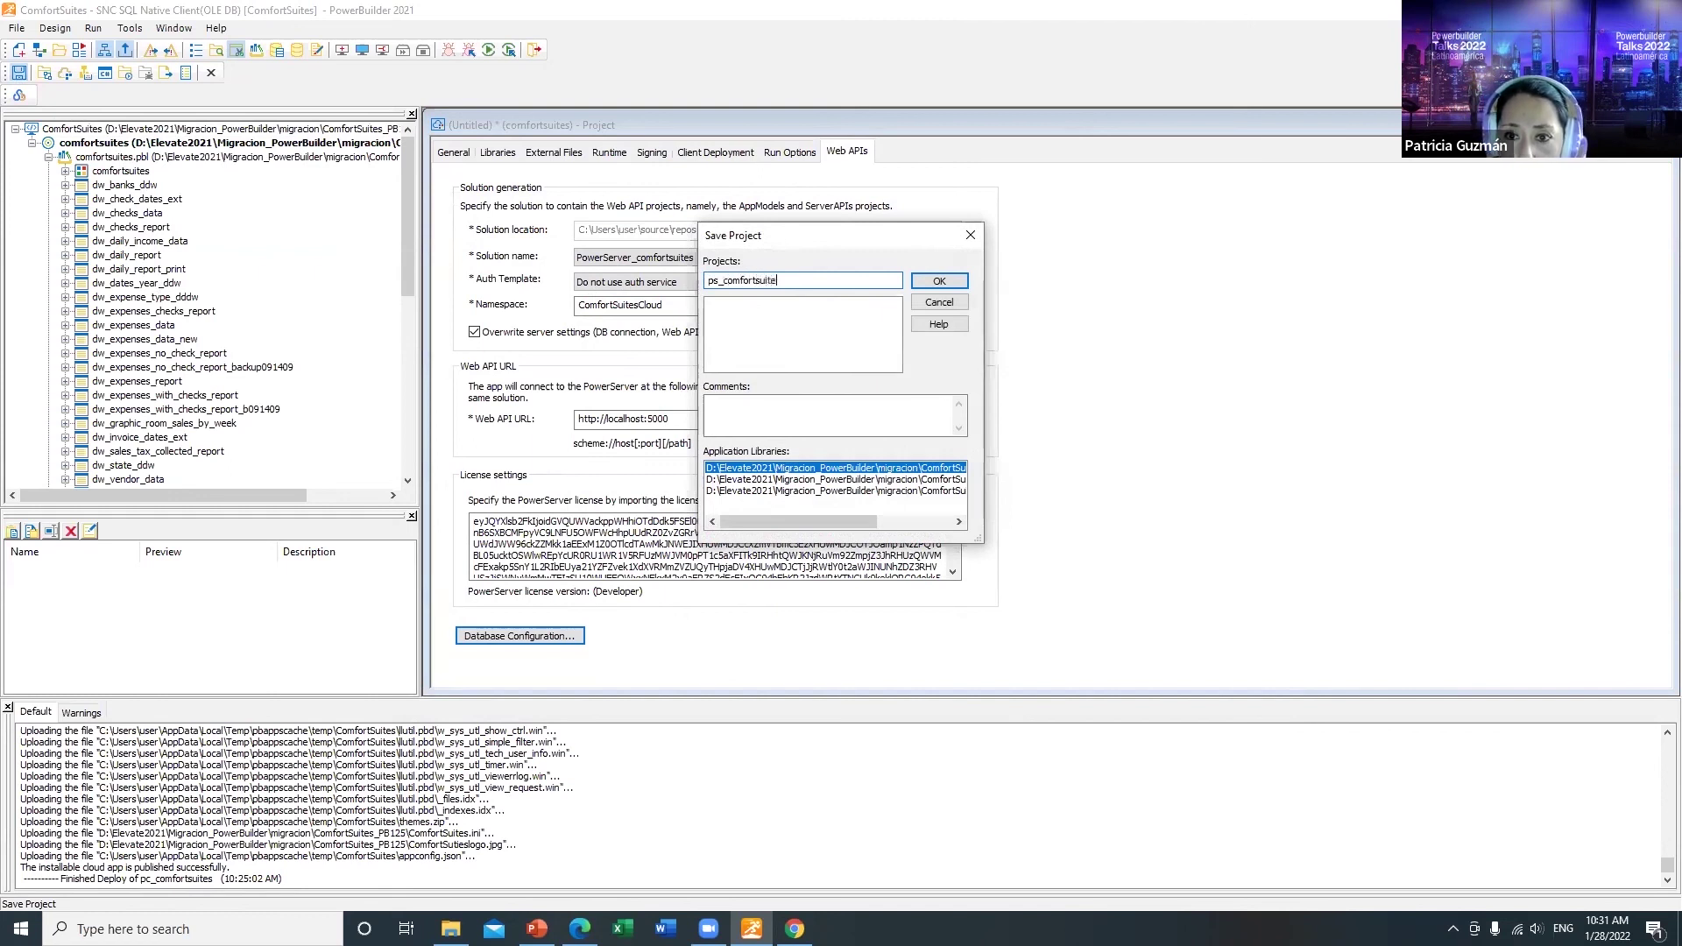
left_click(939, 281)
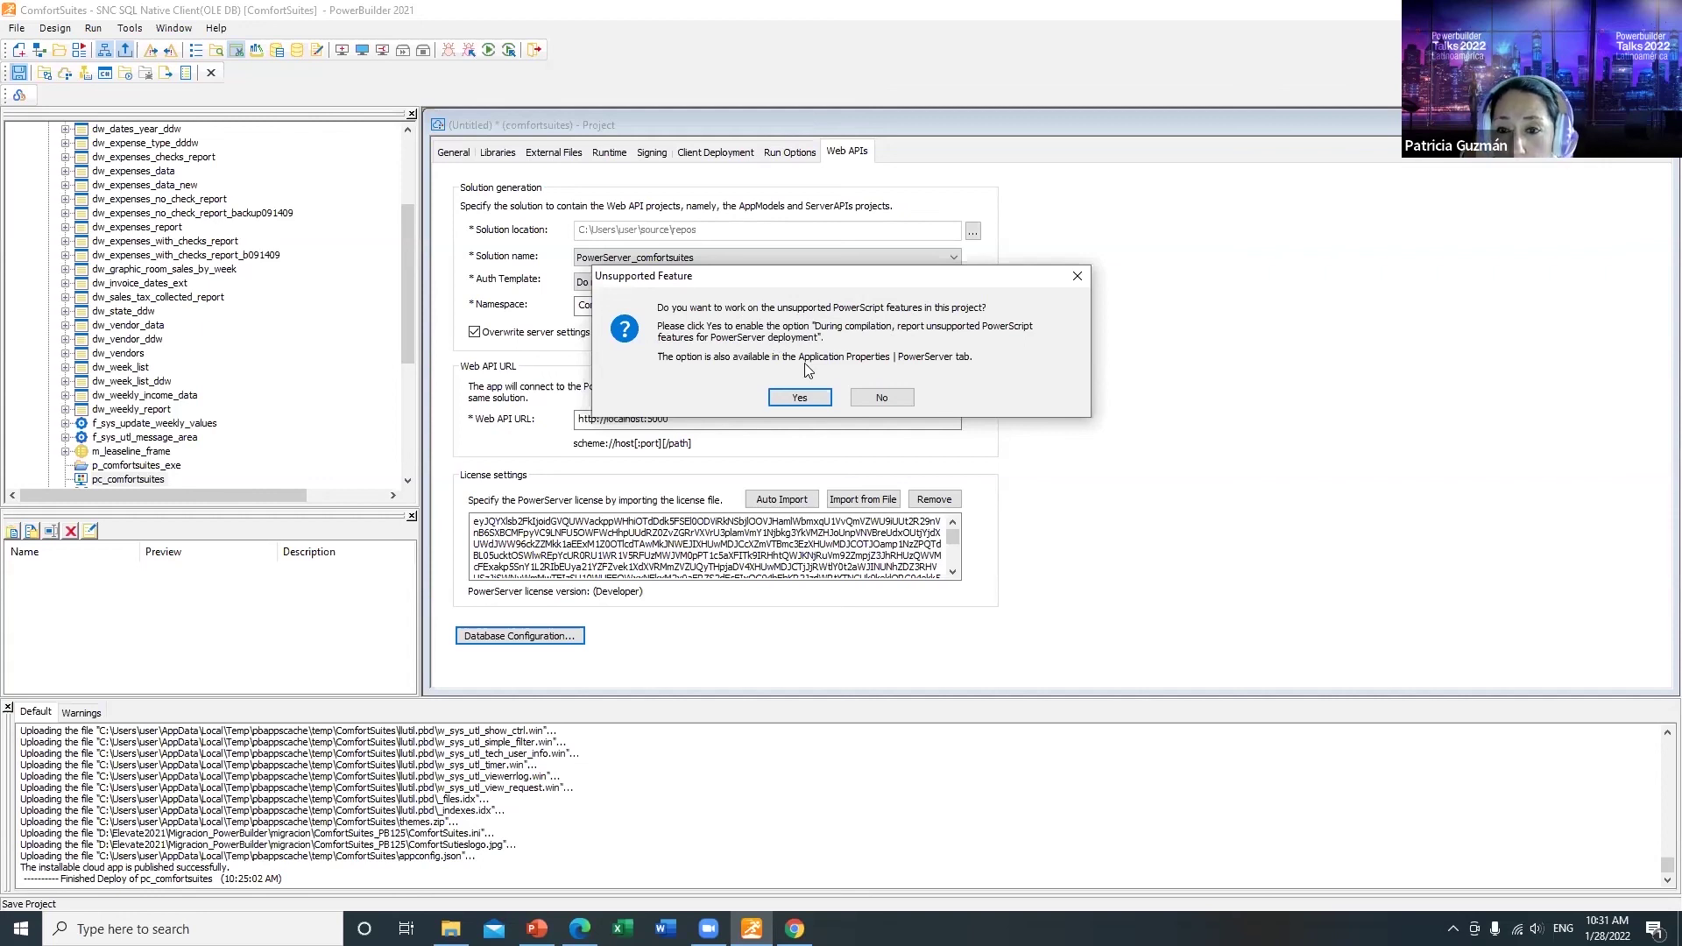
left_click(806, 398)
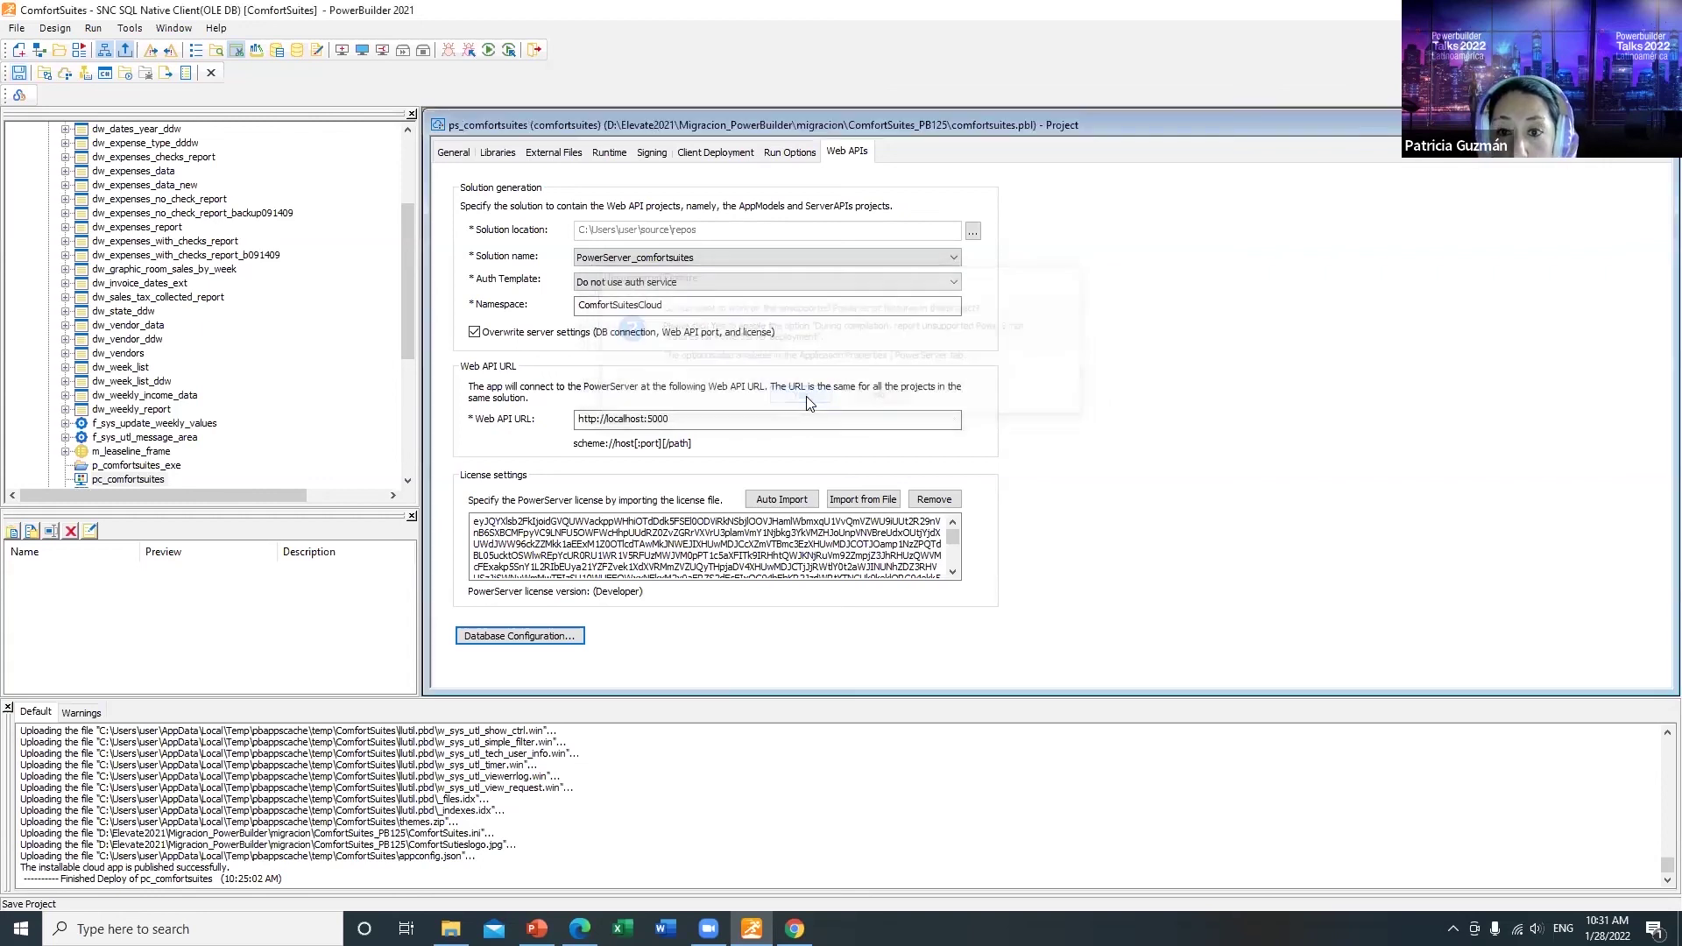
Step: Build and deploy the project, then compile and run the Web APIs with the Default profile
left_click(46, 77)
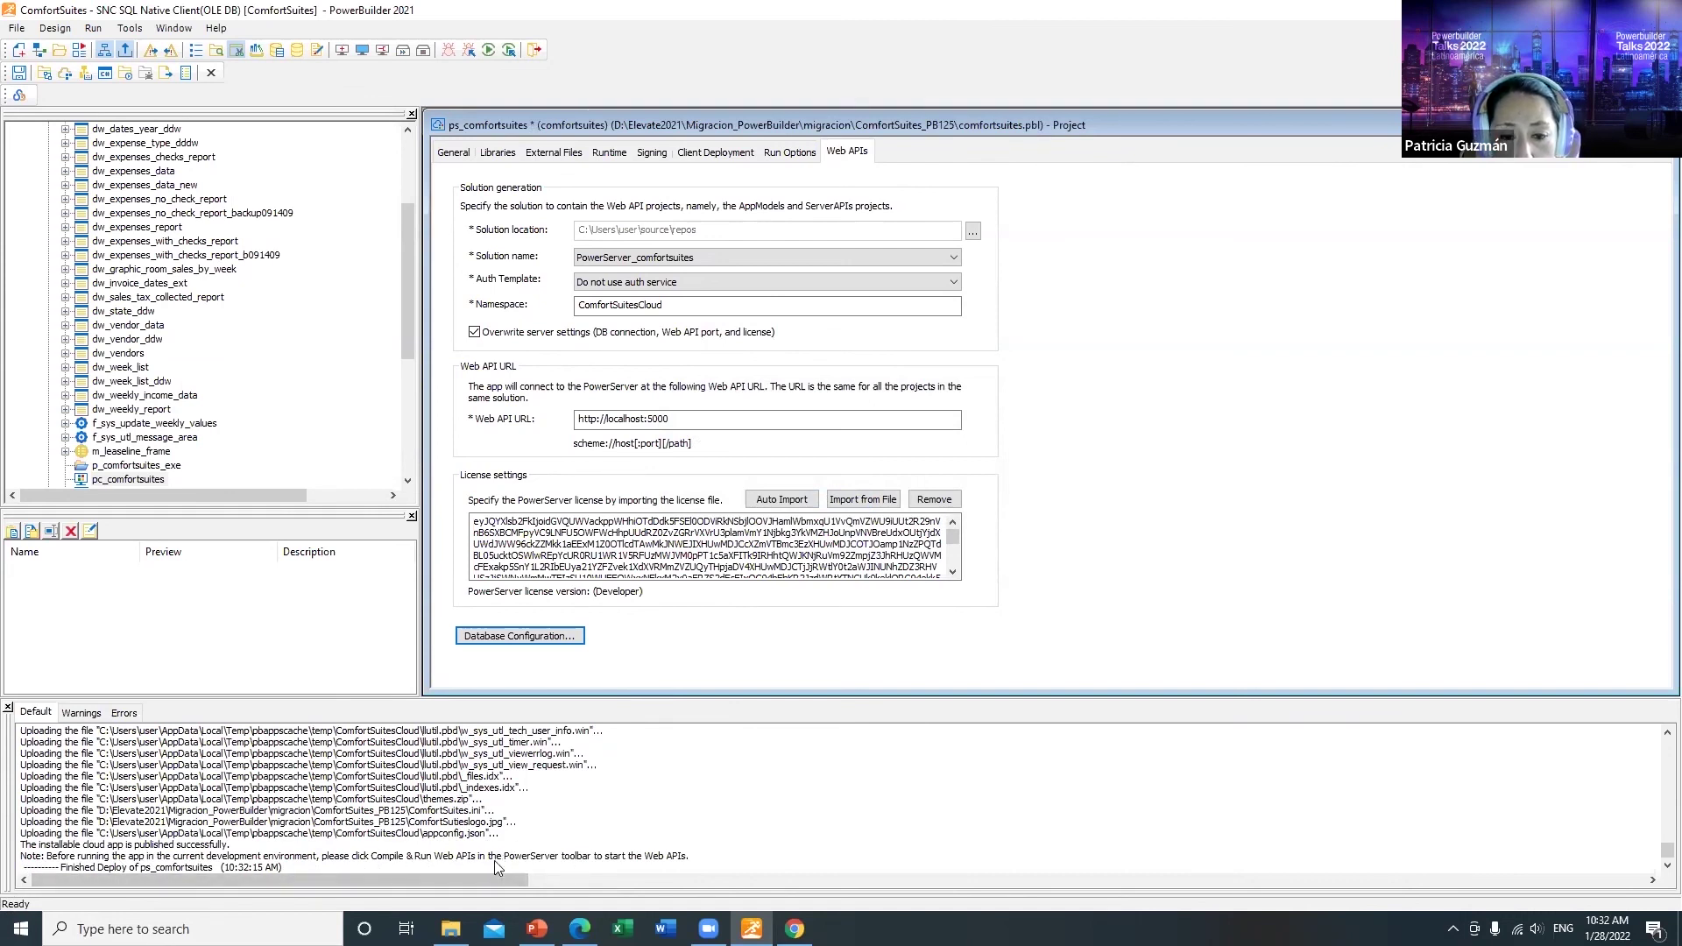
left_click(86, 73)
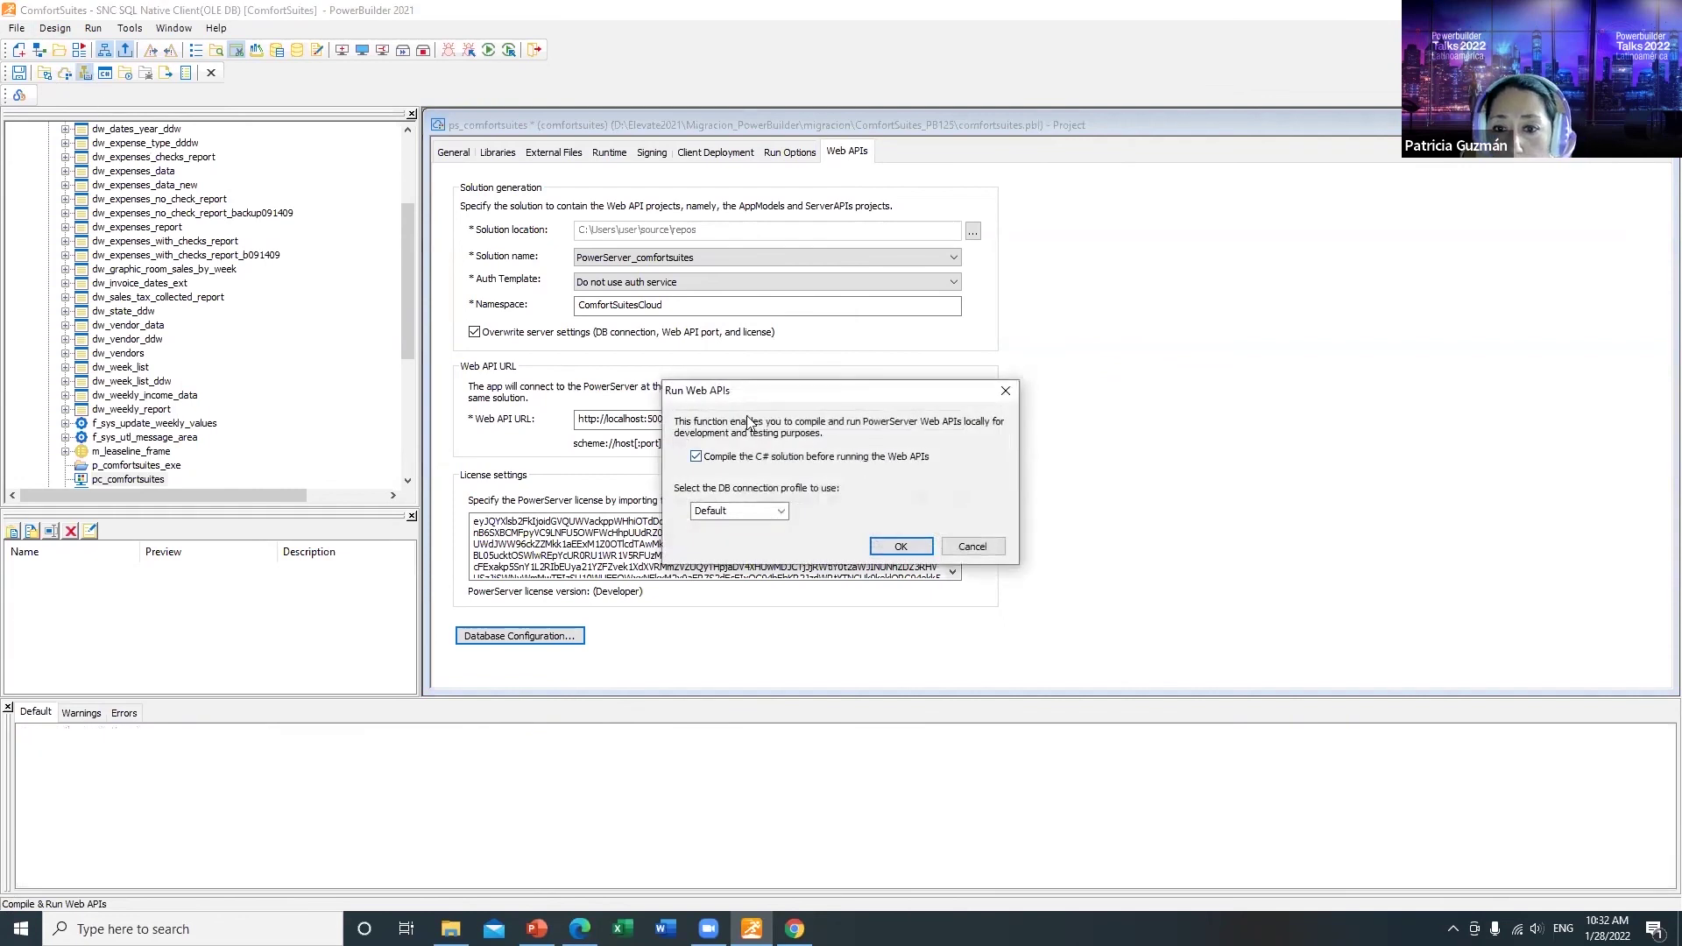
left_click(913, 546)
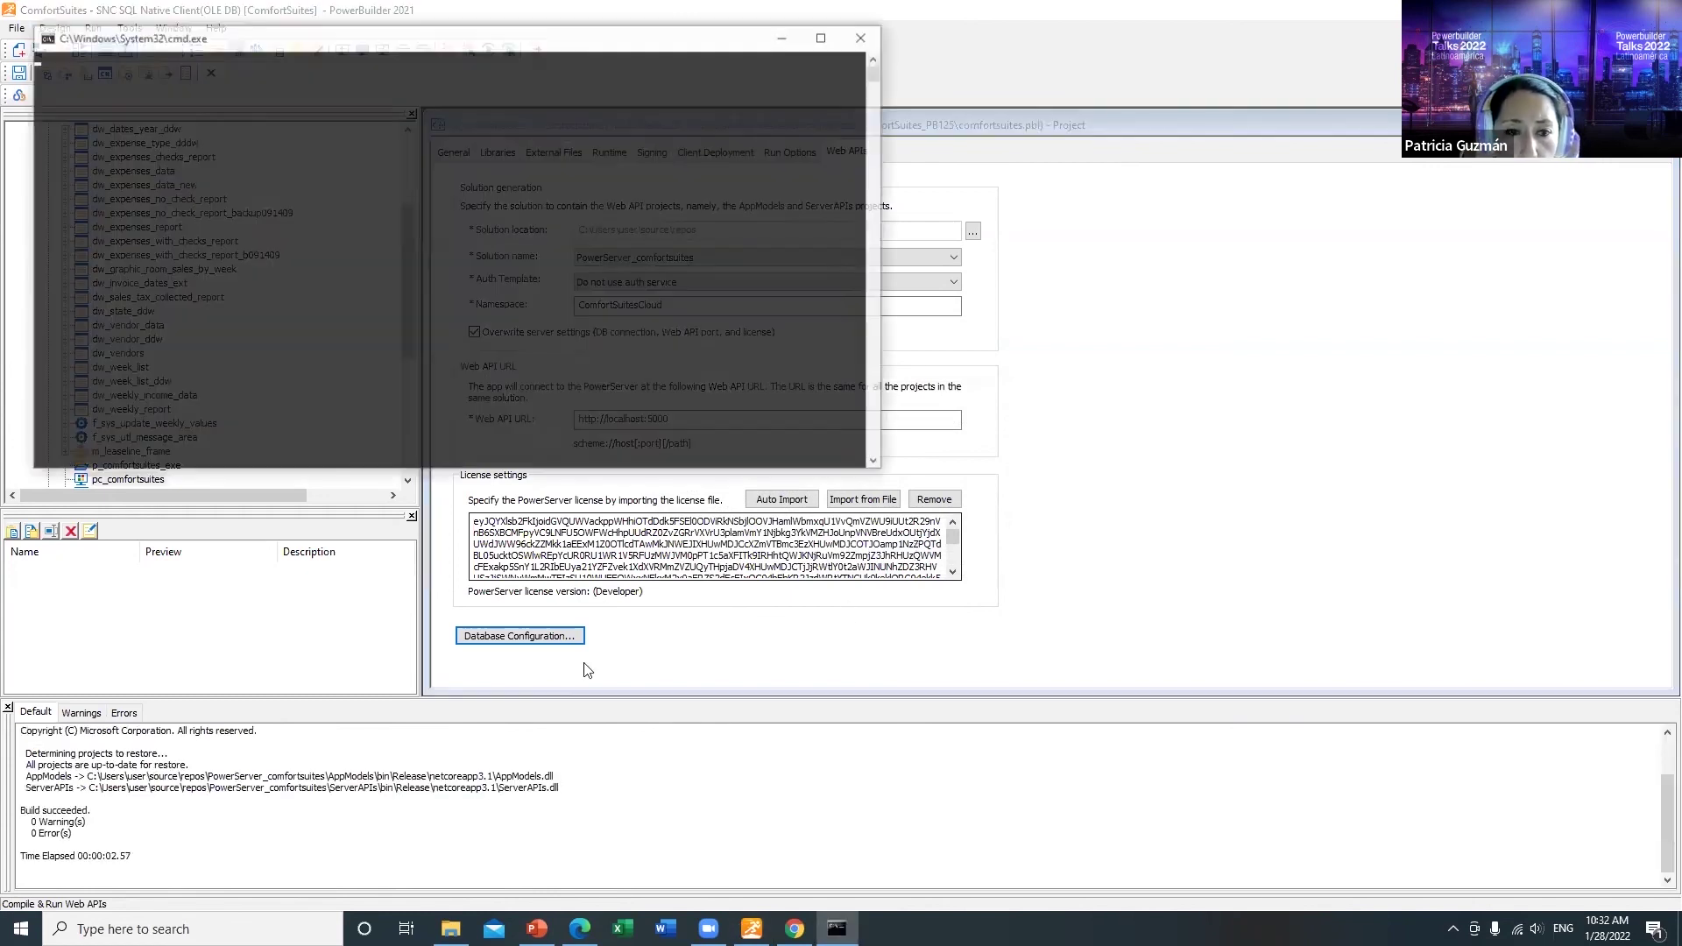
left_click_drag(590, 121, 1036, 248)
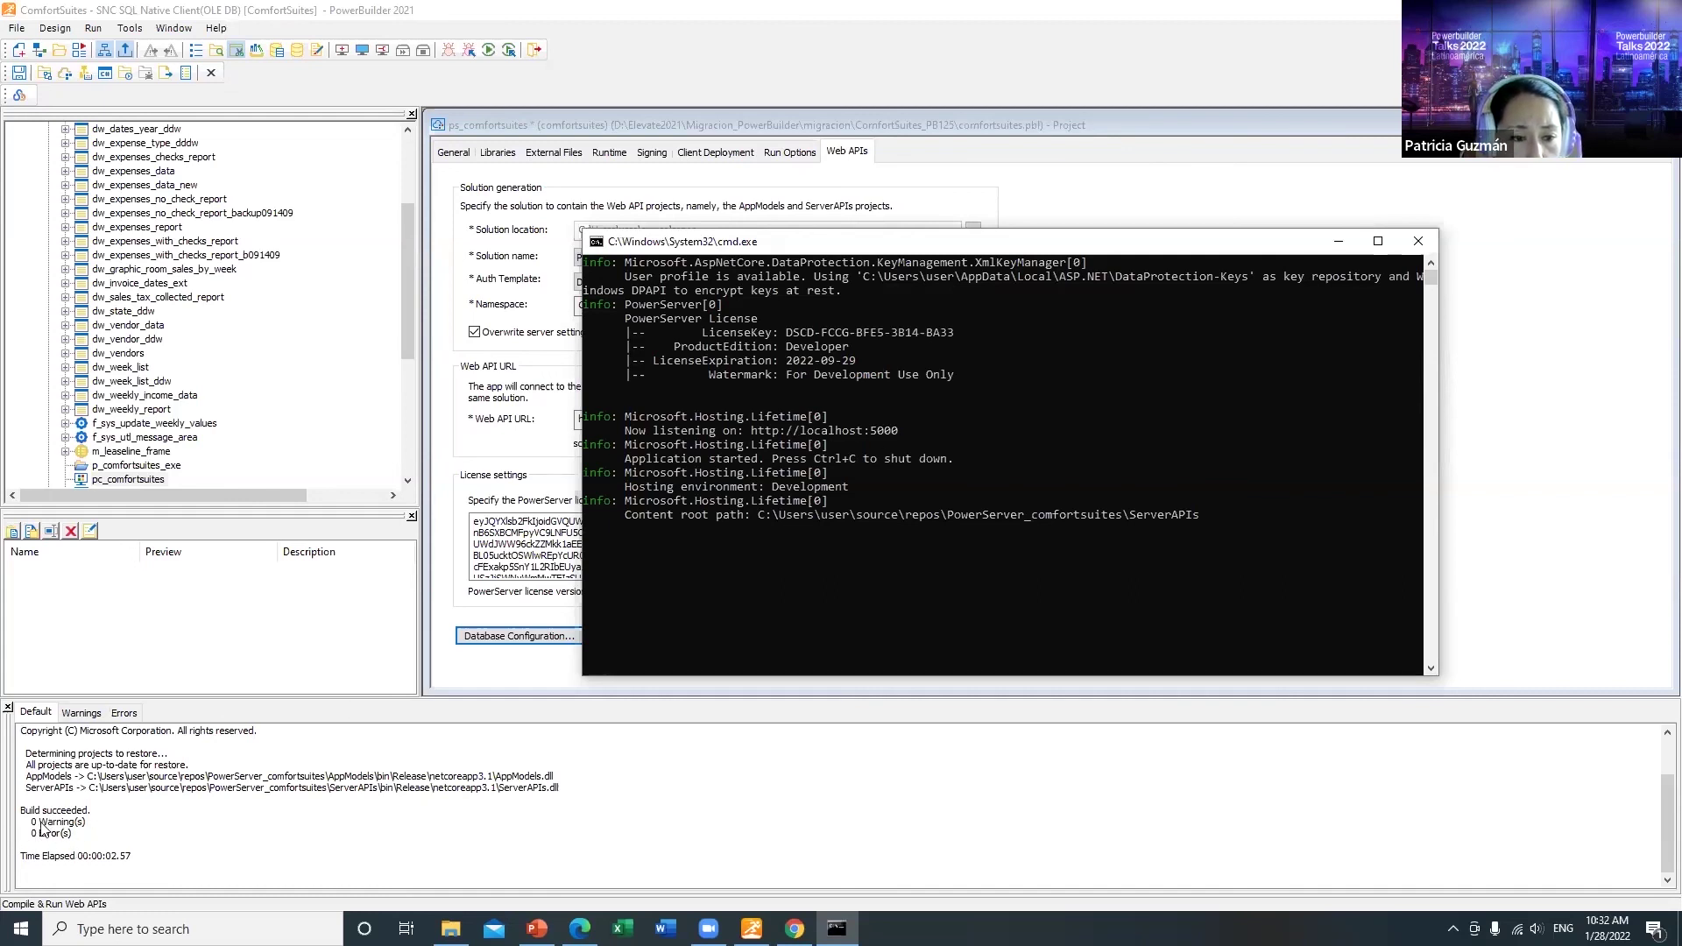
left_click(1338, 241)
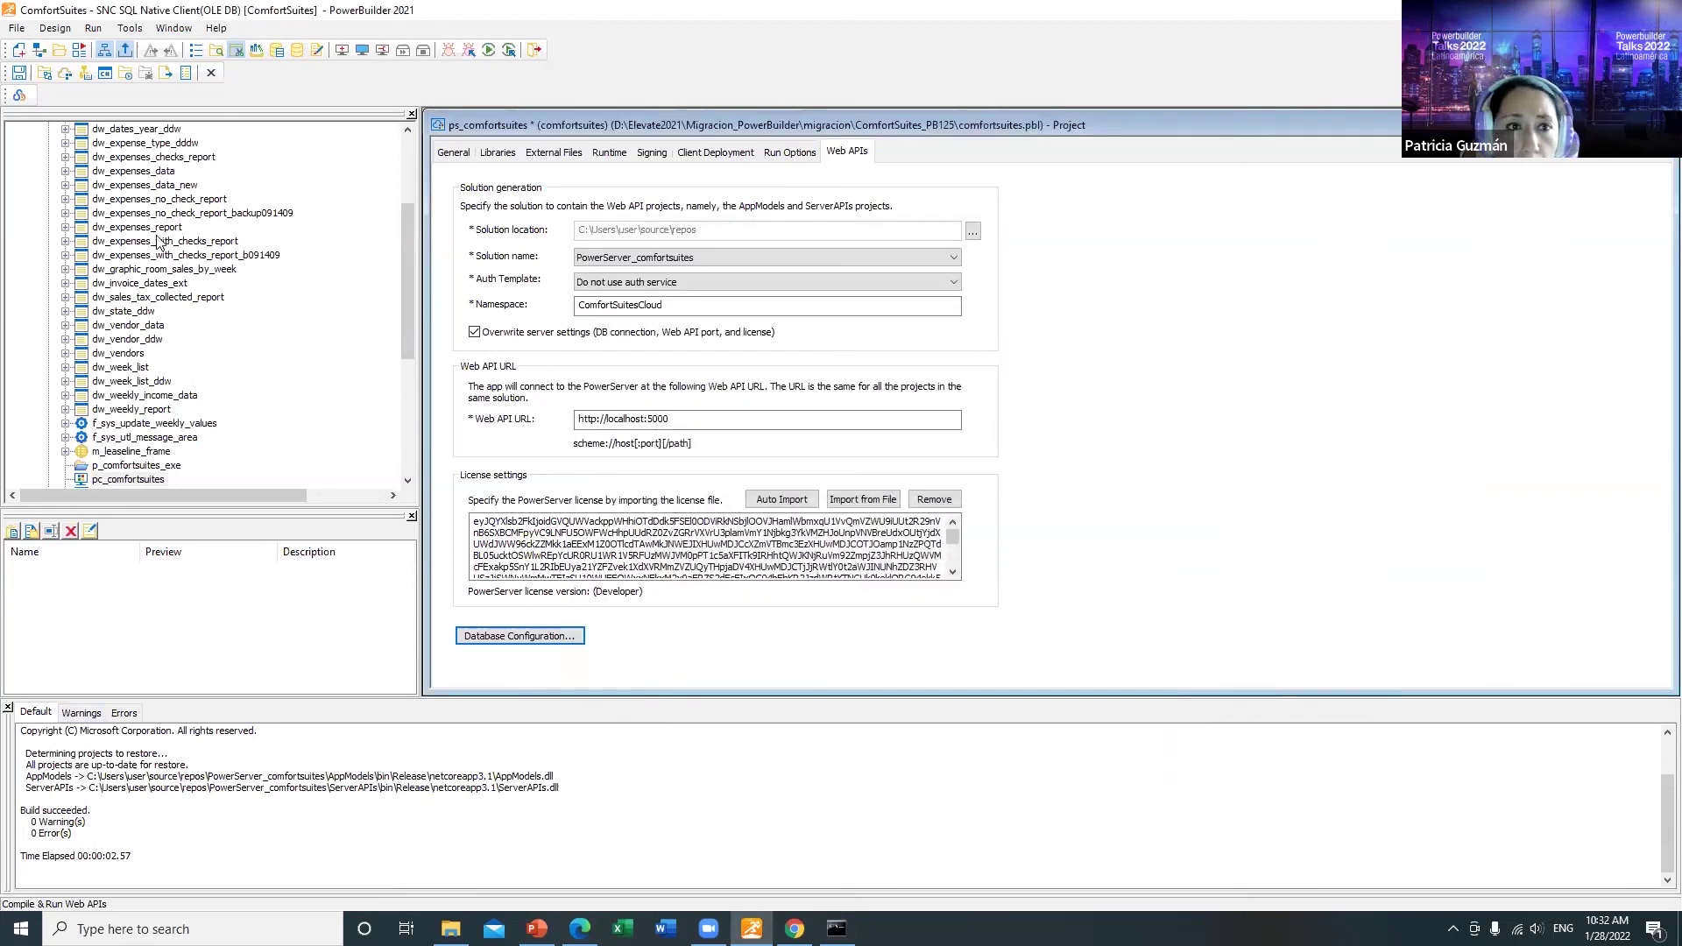
Step: Launch the PowerServer app and sign in with the login ID and password
left_click(128, 76)
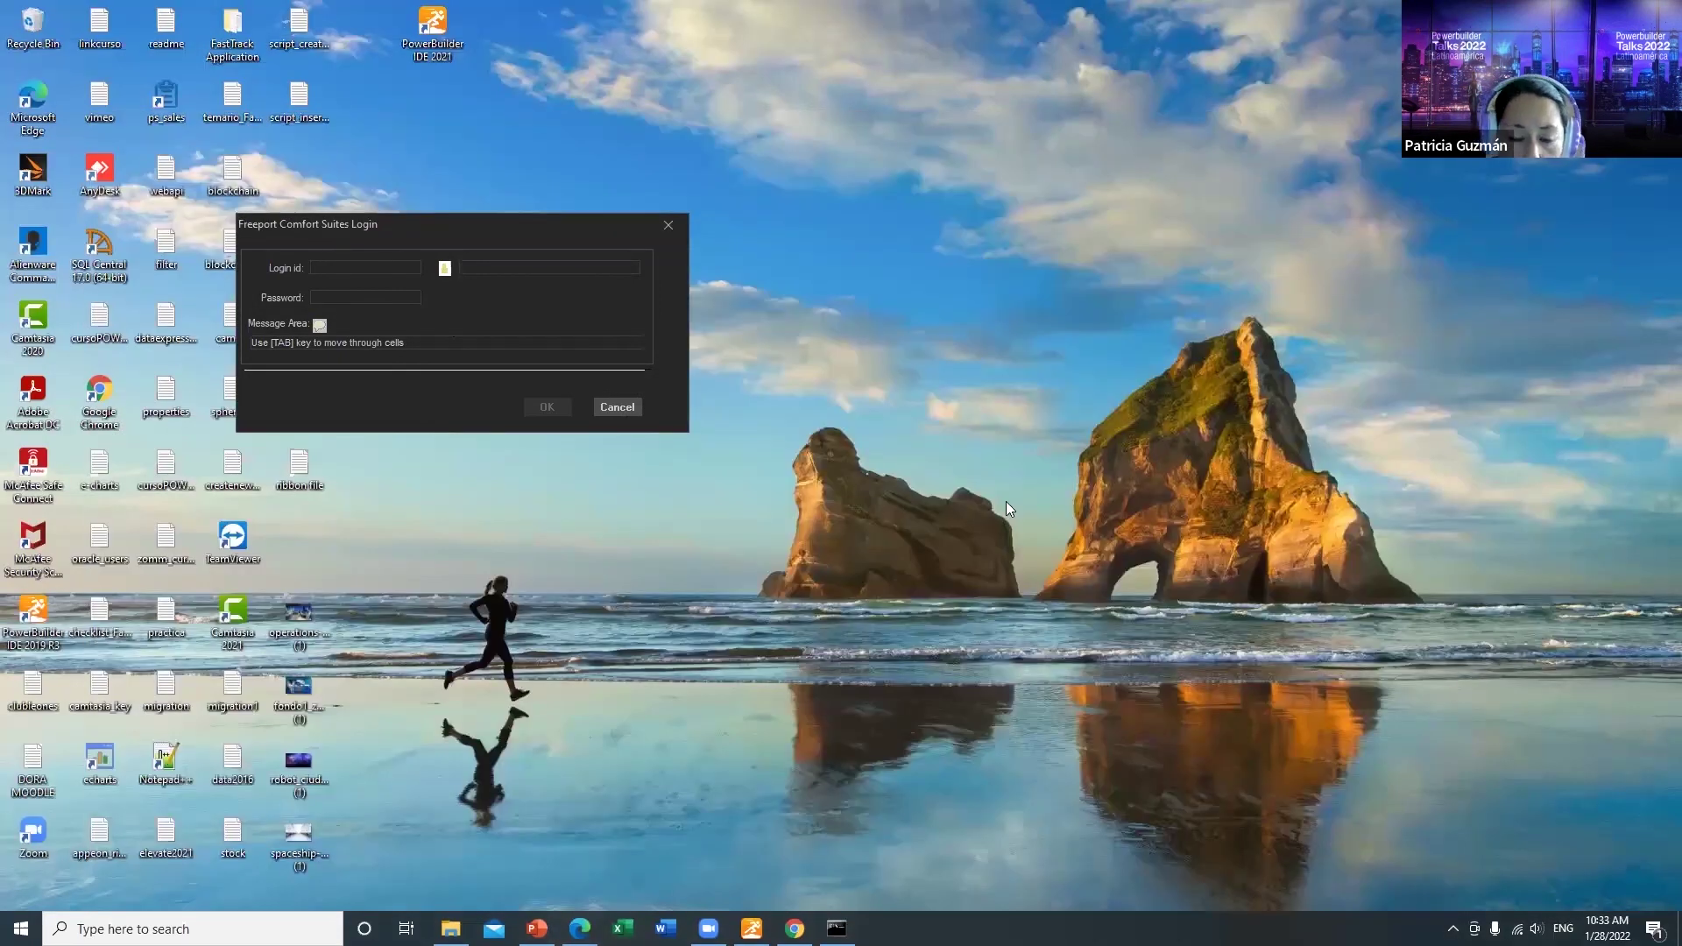
type("admin")
key("Tab")
type("admin")
key("Tab")
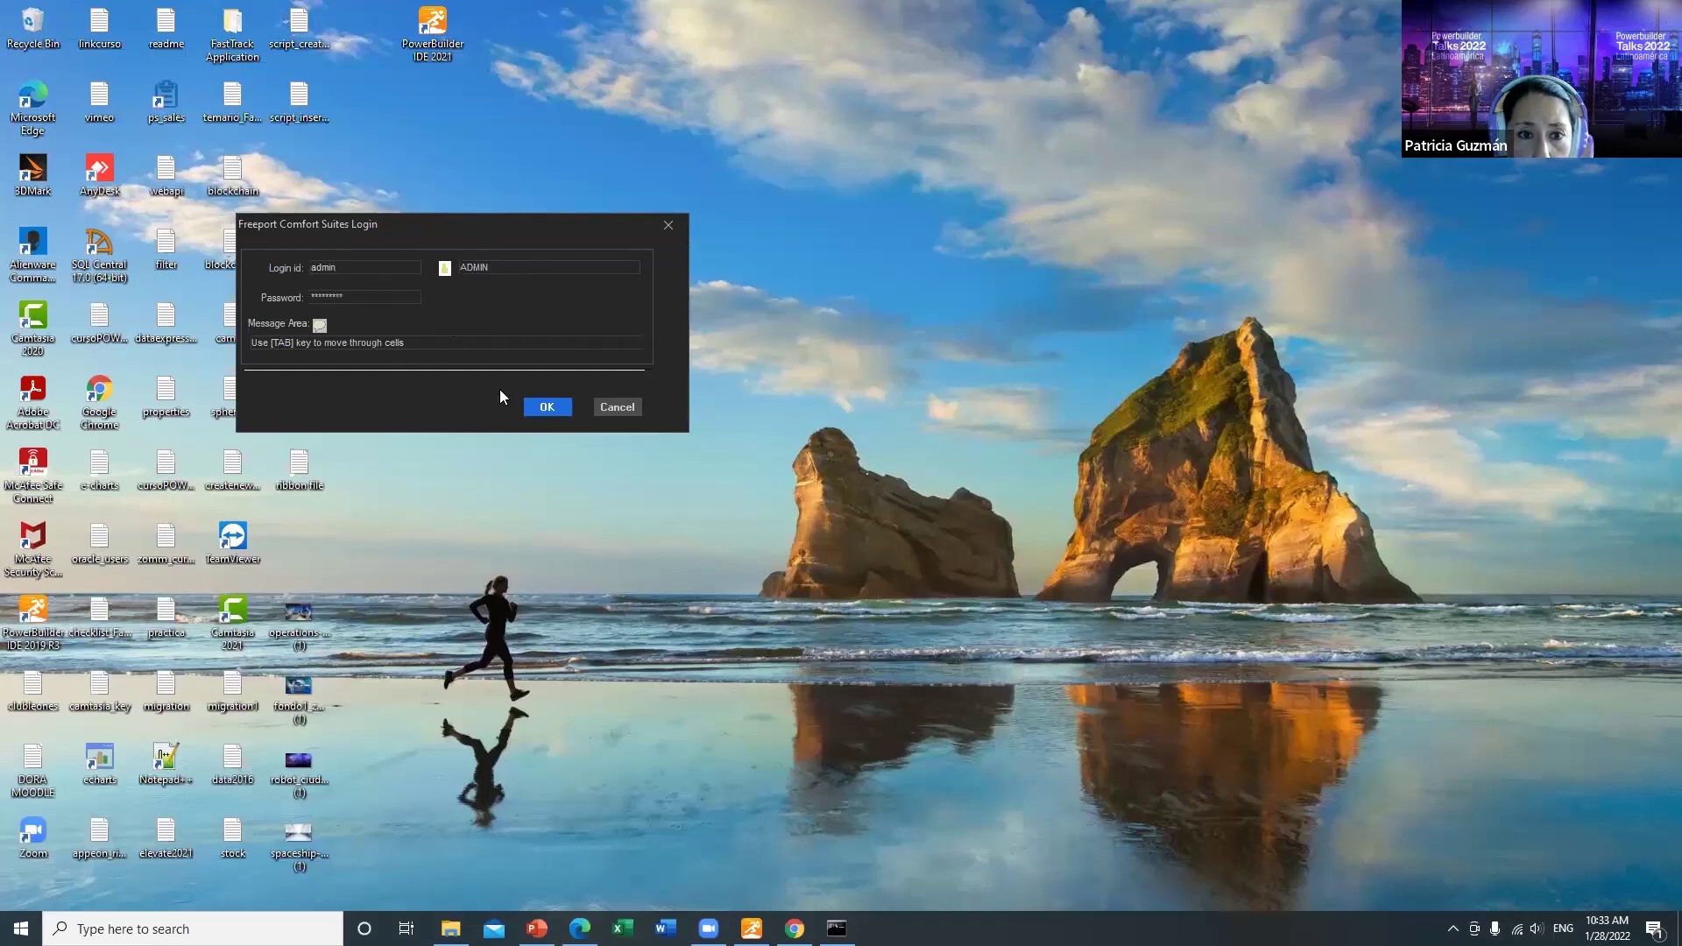
left_click(547, 408)
Step: Browse the Expenses, Reports and Income tabs, then close the app
left_click(463, 154)
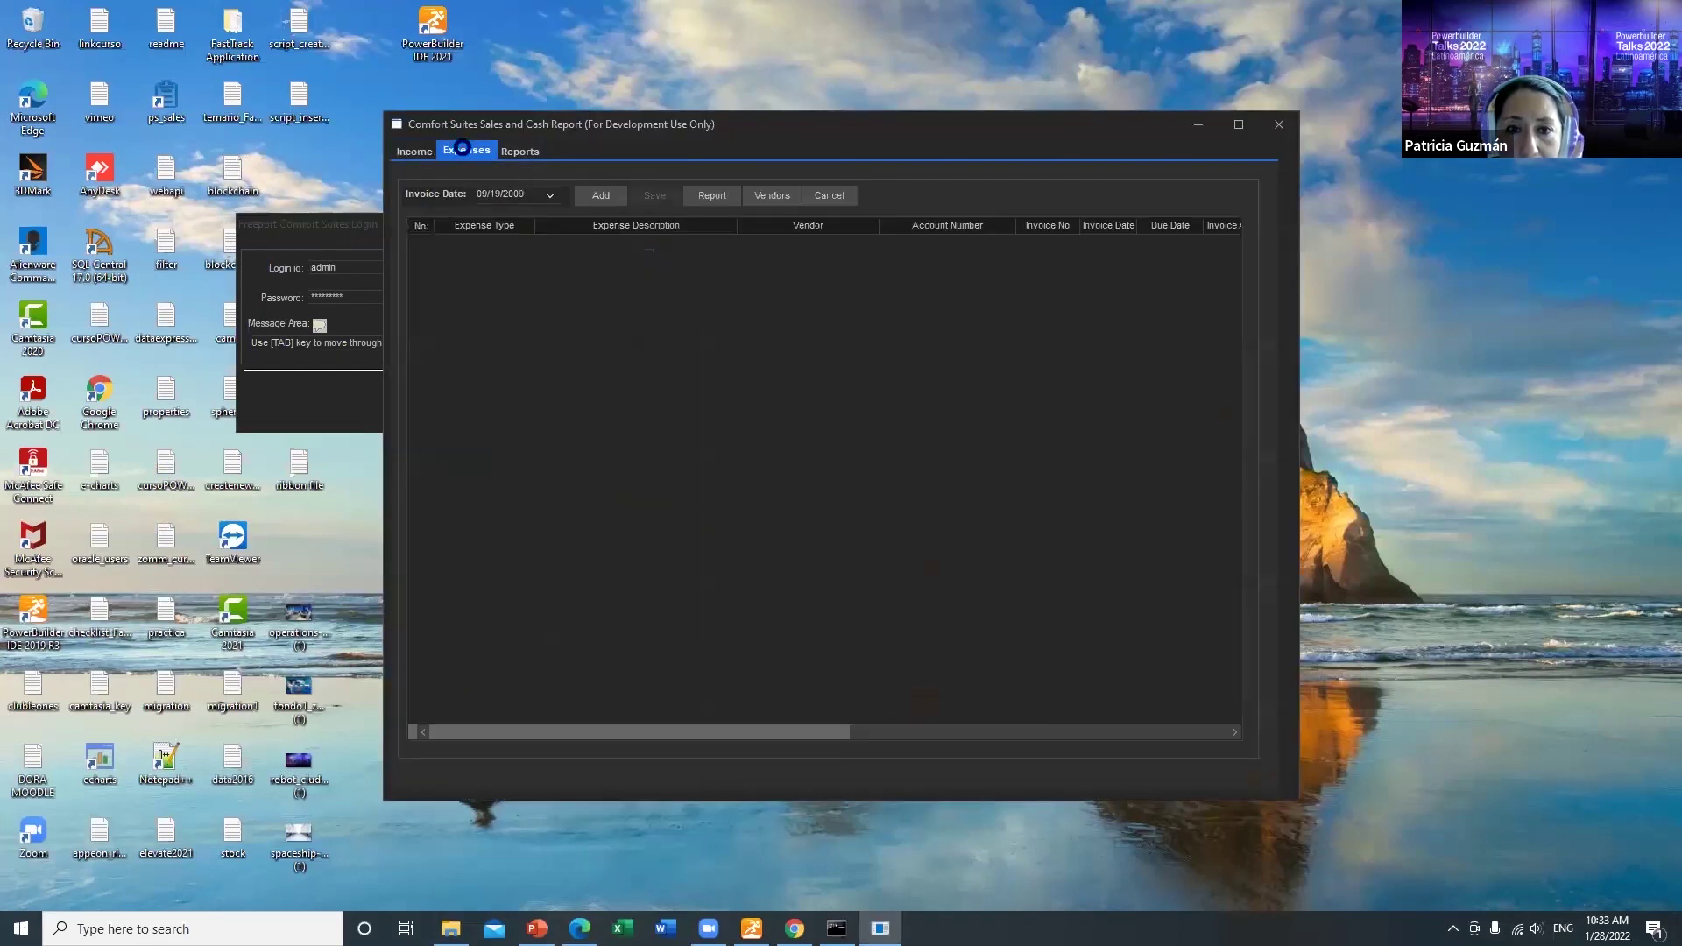
left_click(518, 153)
left_click(411, 153)
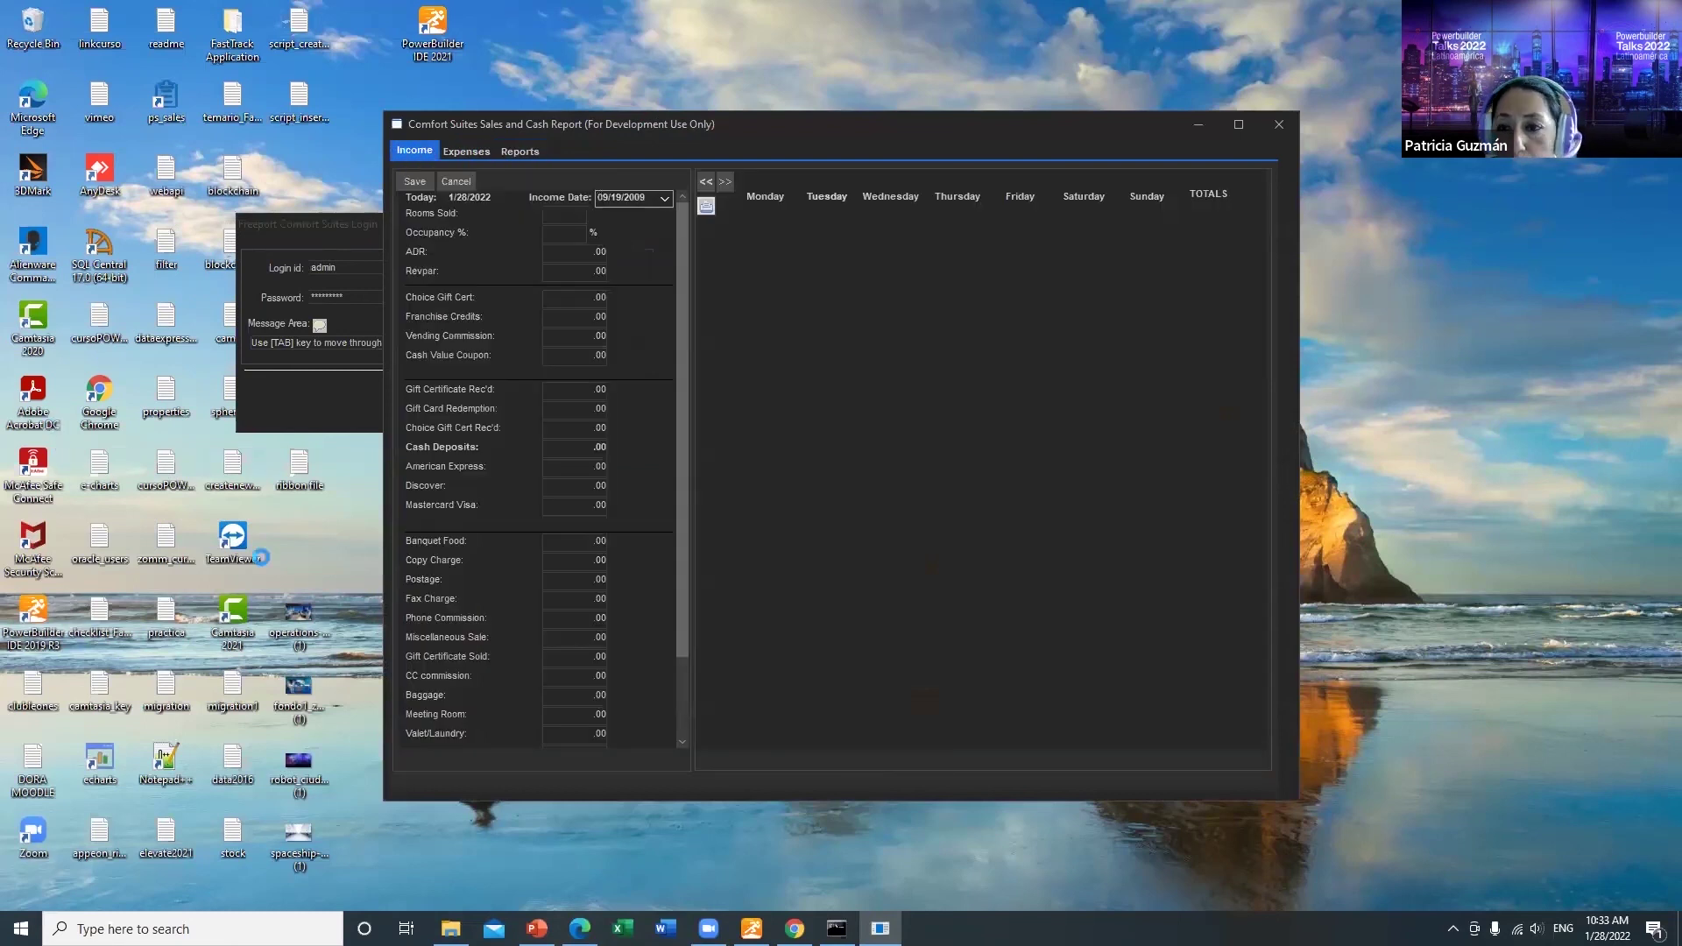
left_click(1277, 123)
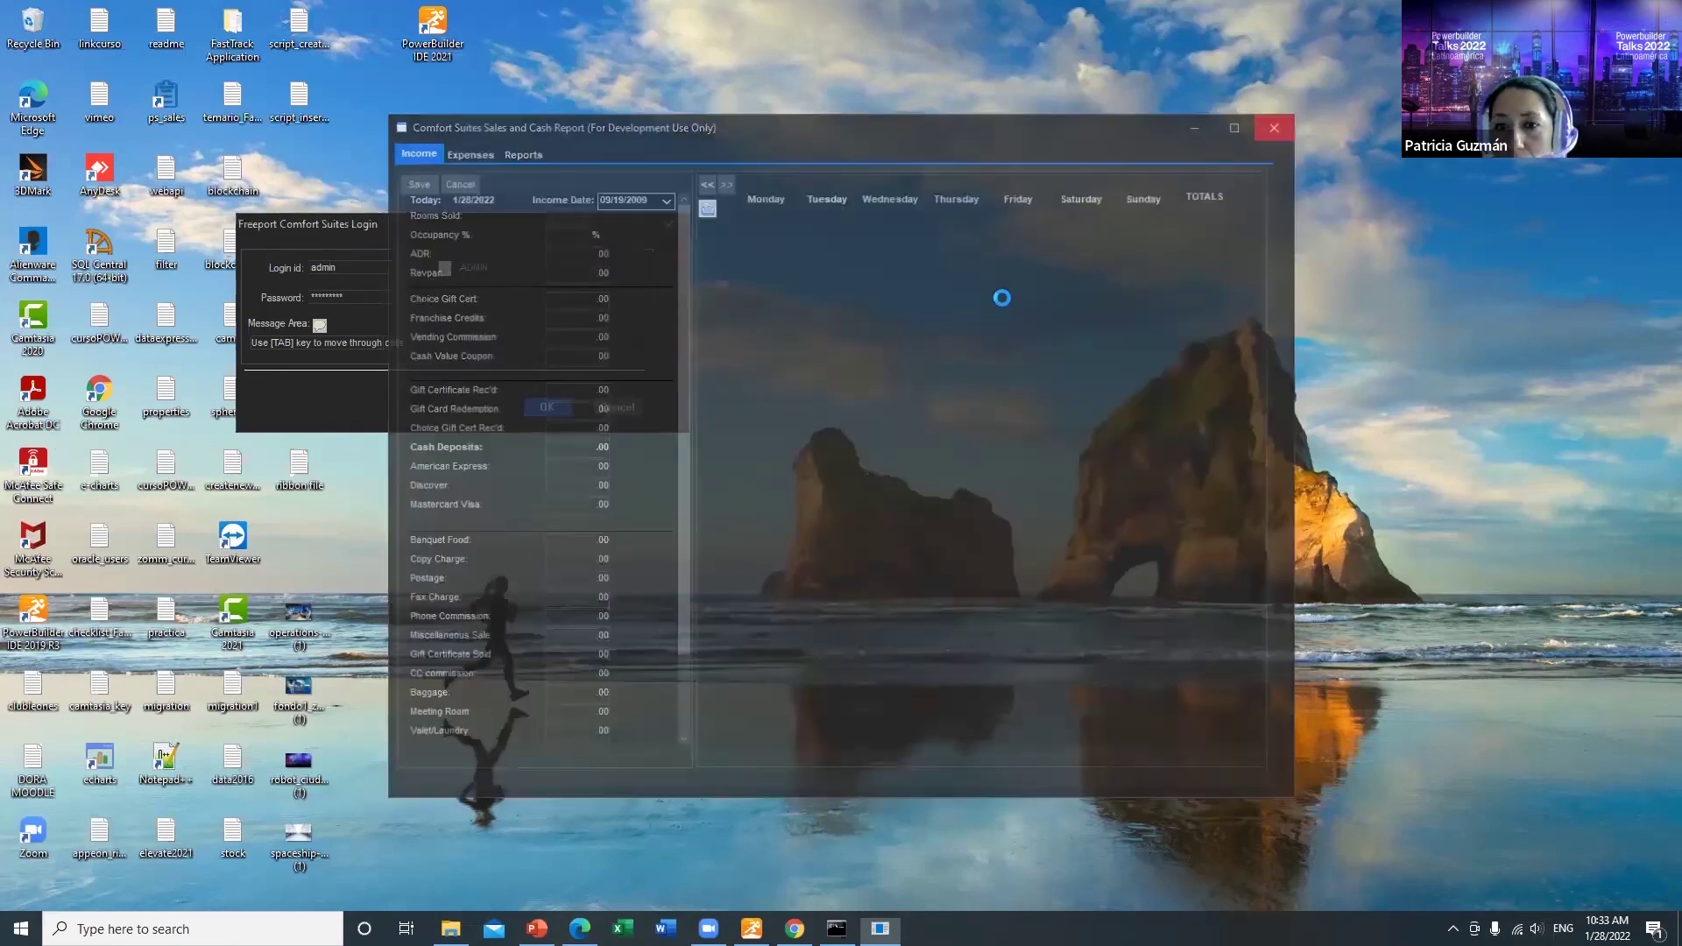
left_click(634, 408)
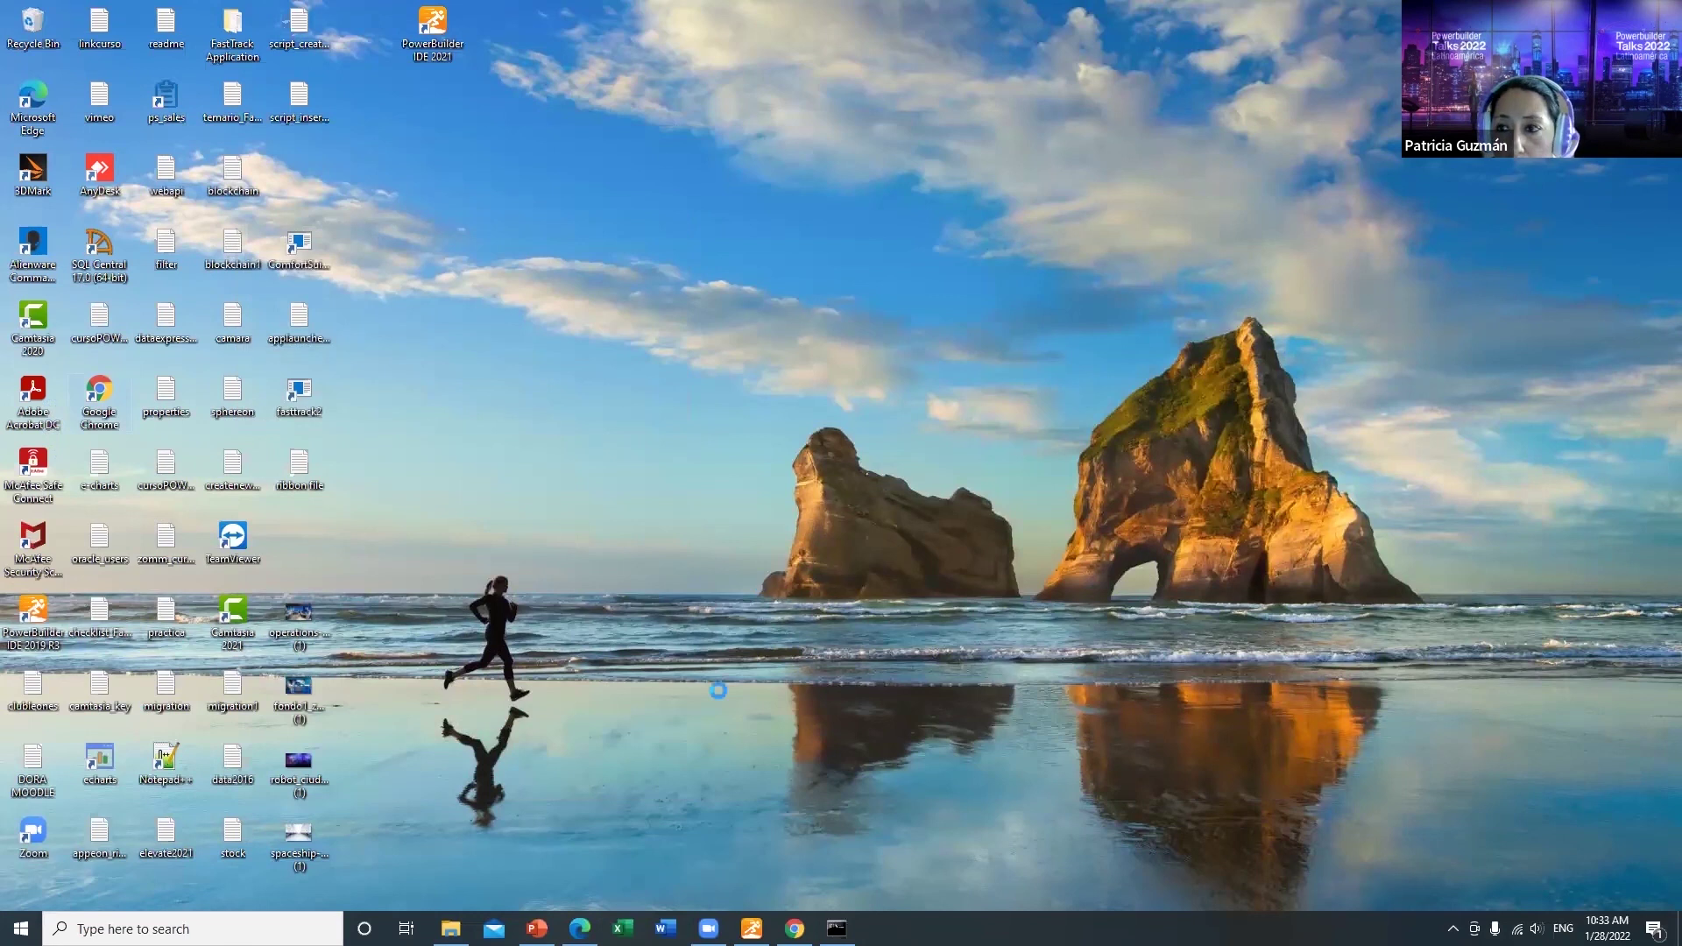
Step: Restore the PowerBuilder 2021 window from the taskbar
left_click(751, 927)
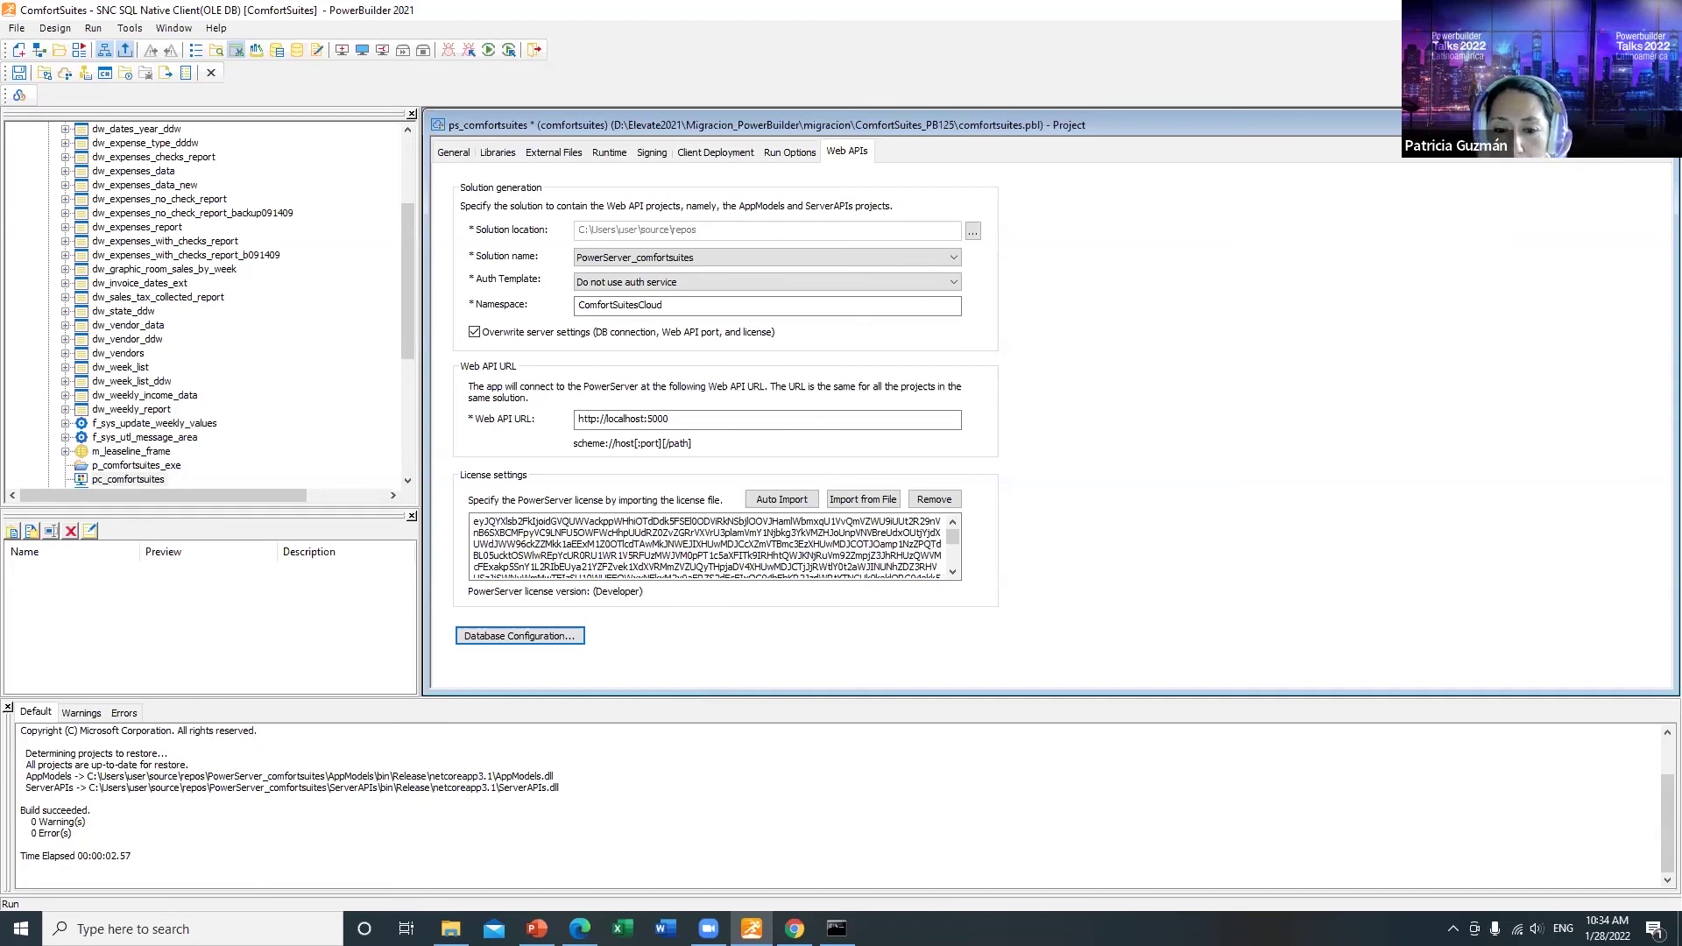
Step: Bring PowerPoint forward and run the slide show from slide 29, 'Sesión de Preguntas'
left_click(537, 929)
left_click(82, 806)
left_click(103, 727)
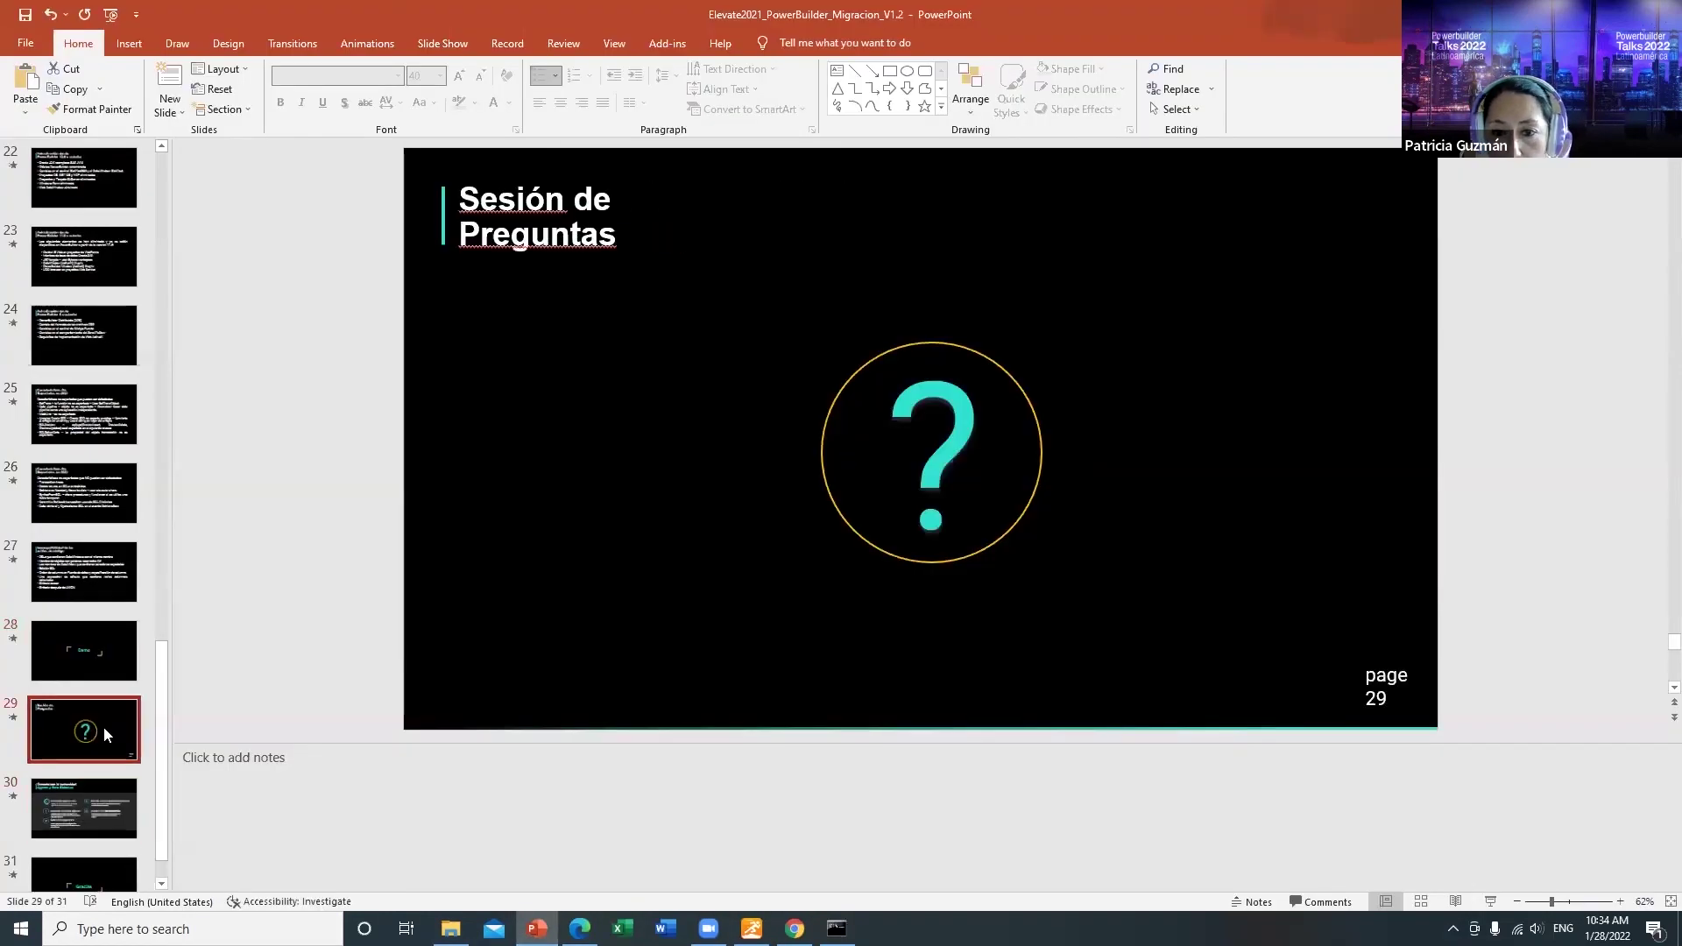
left_click(1490, 901)
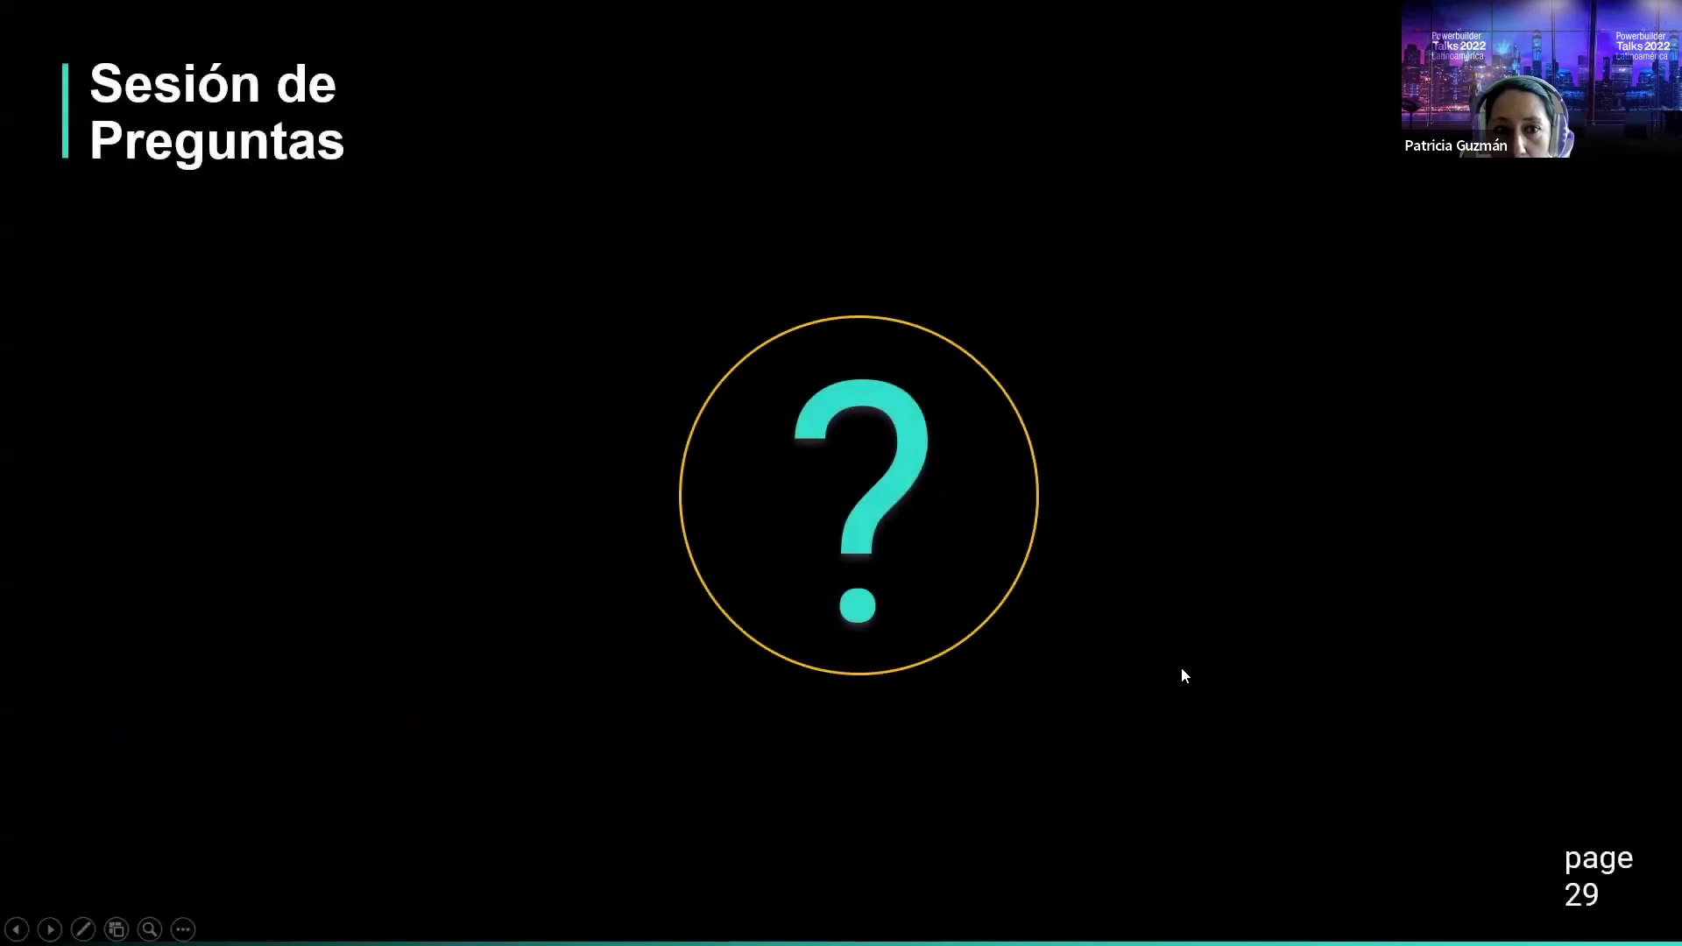